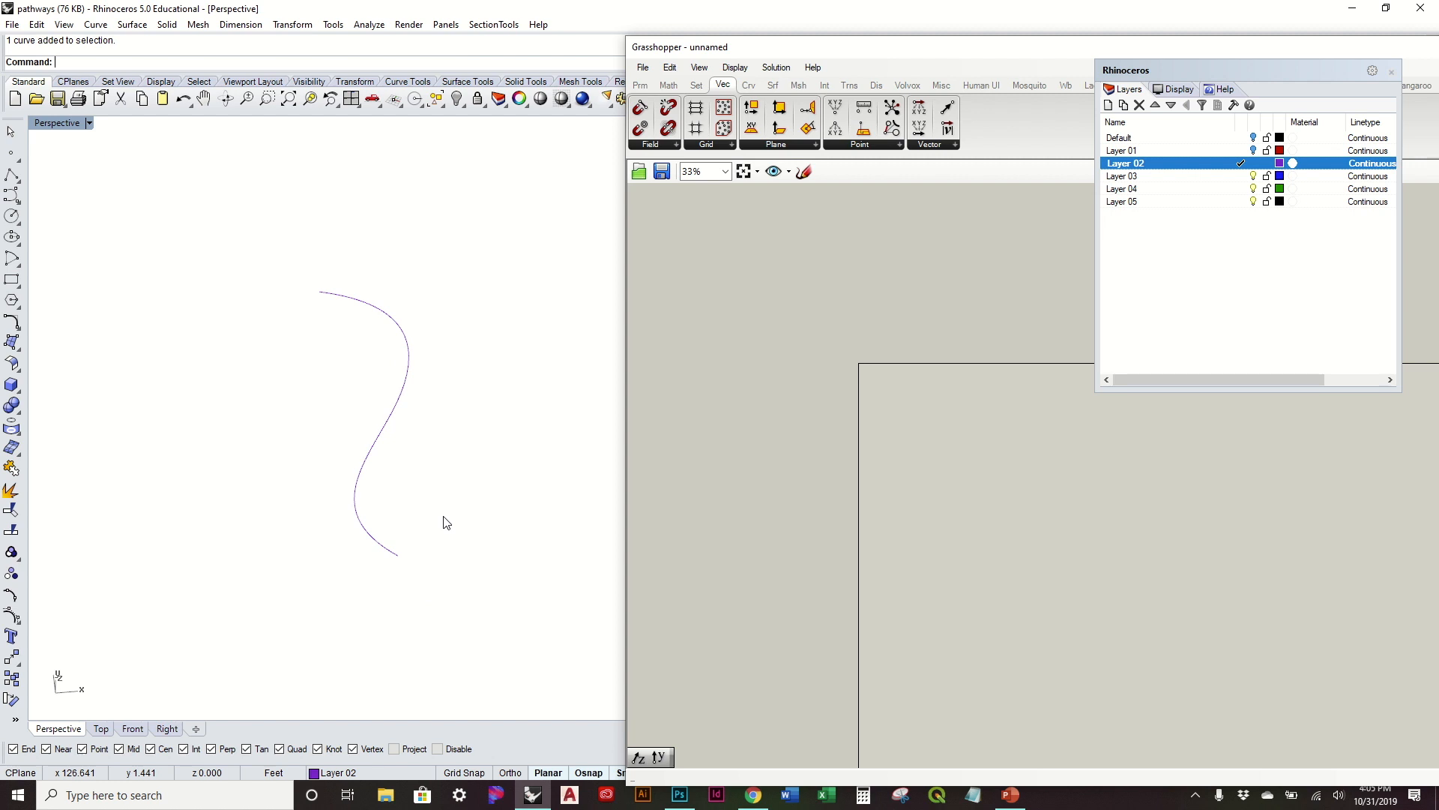
right_click_drag(350, 305, 362, 395)
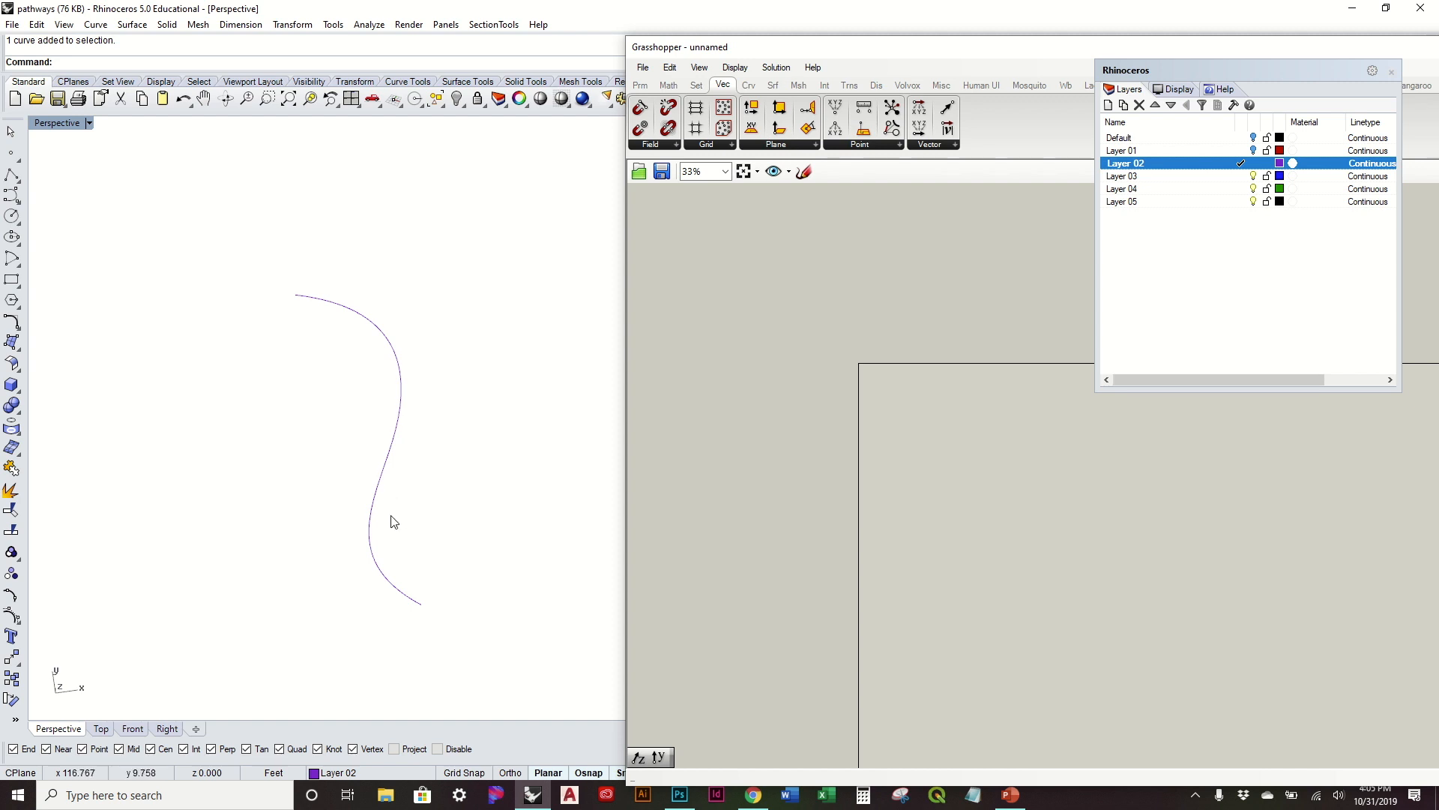
right_click_drag(481, 463, 498, 443)
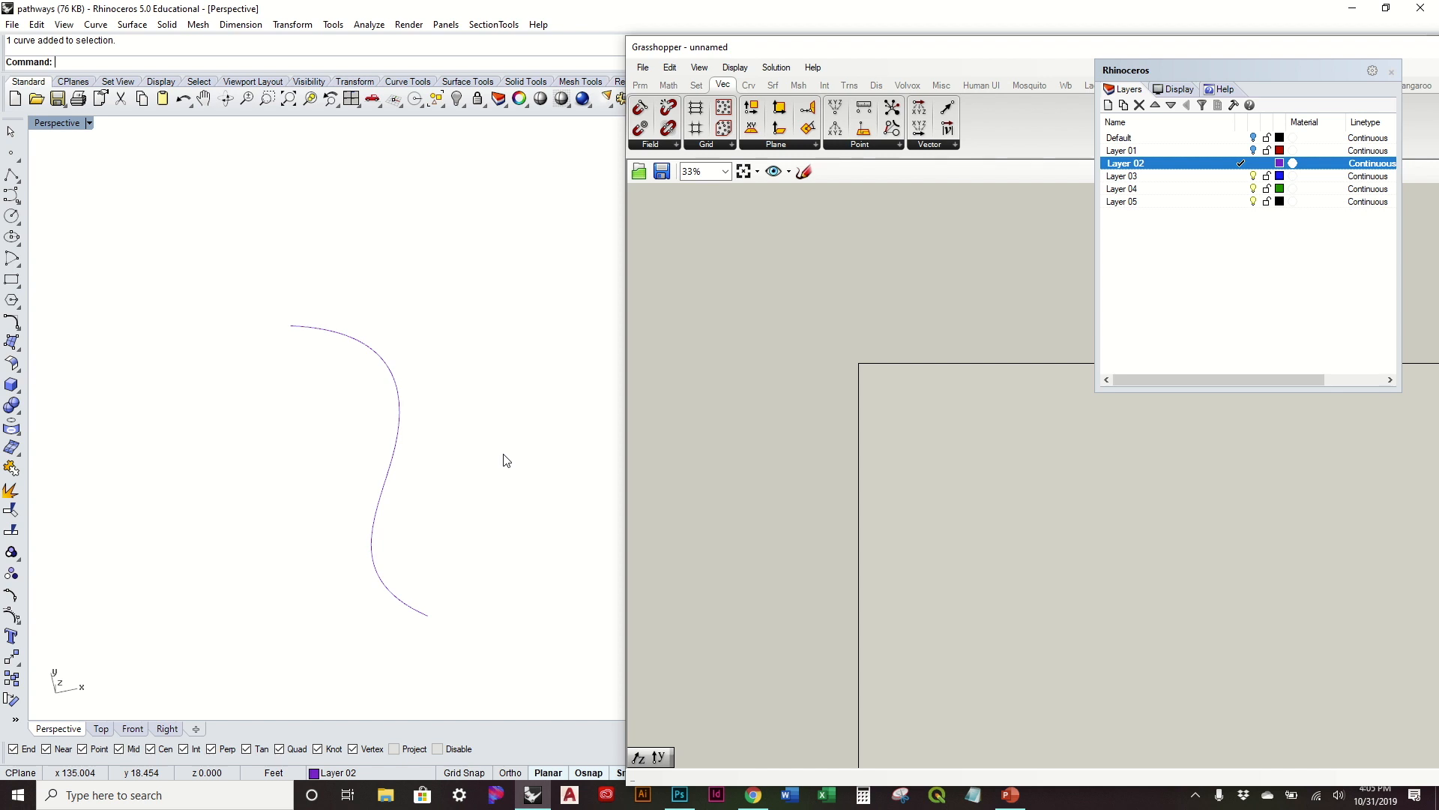
right_click_drag(504, 443, 476, 426)
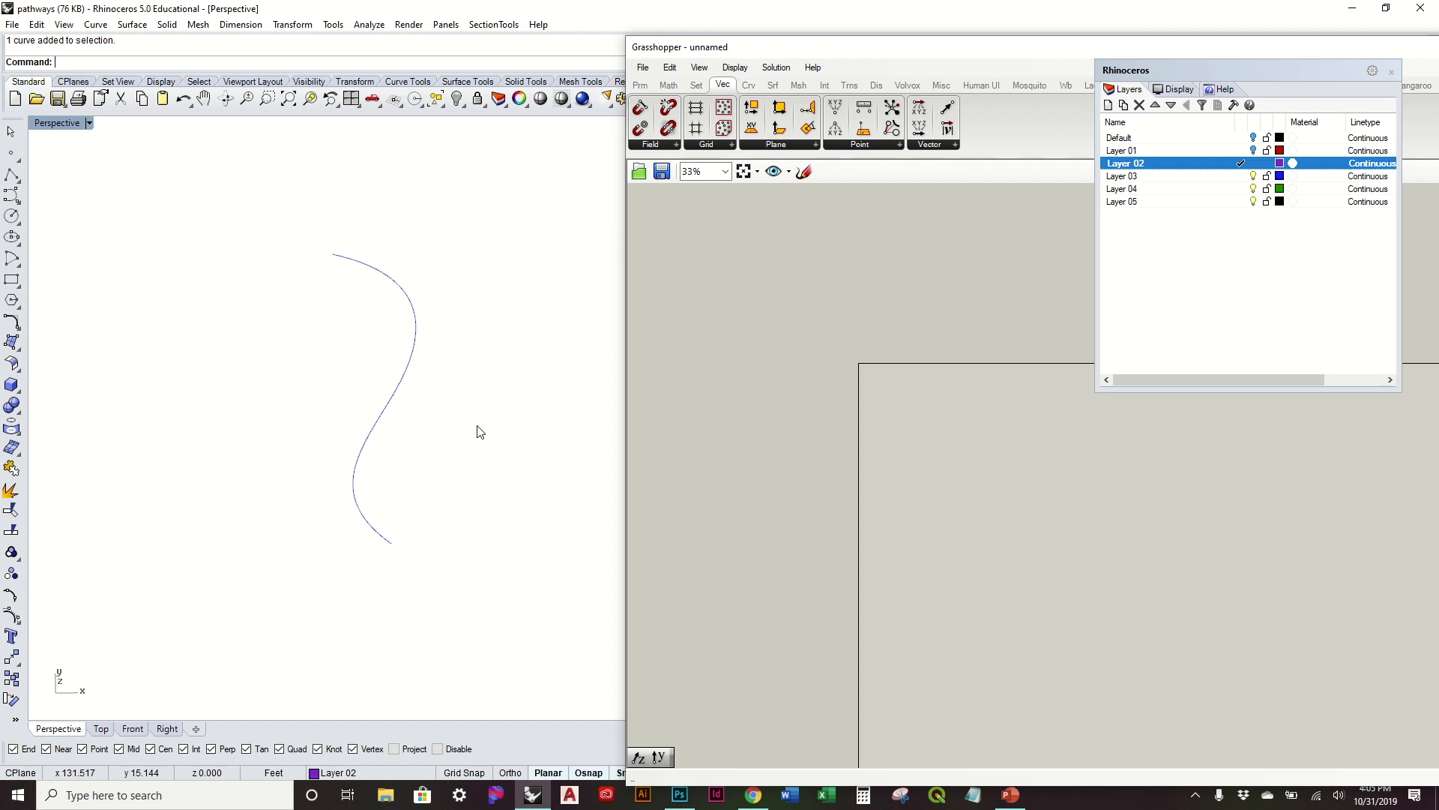
right_click_drag(459, 414, 459, 421)
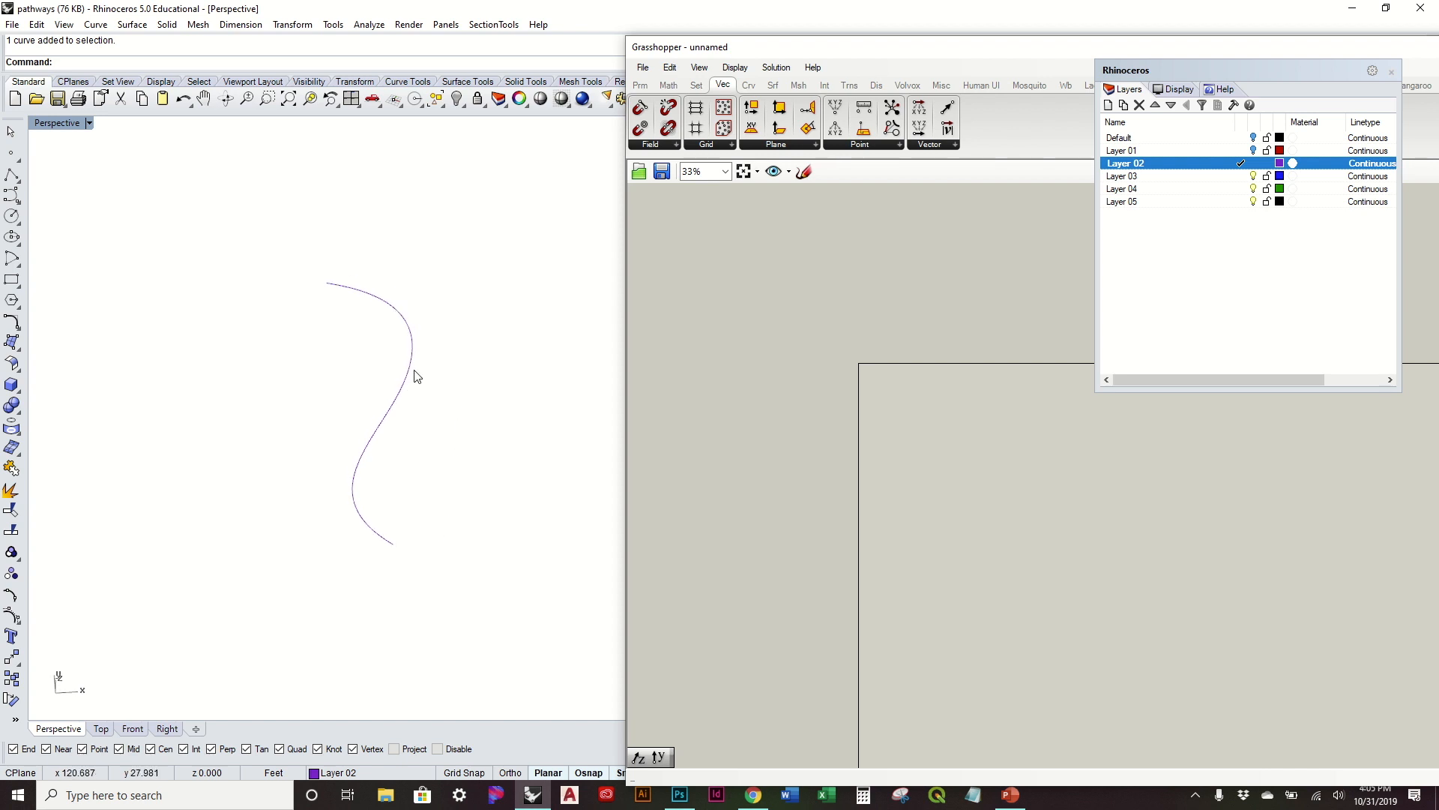
Step: Select the S-shaped Rhino curve, add a Curve parameter to the Grasshopper canvas and set it to reference that curve
left_click_drag(467, 471, 330, 330)
left_click(648, 85)
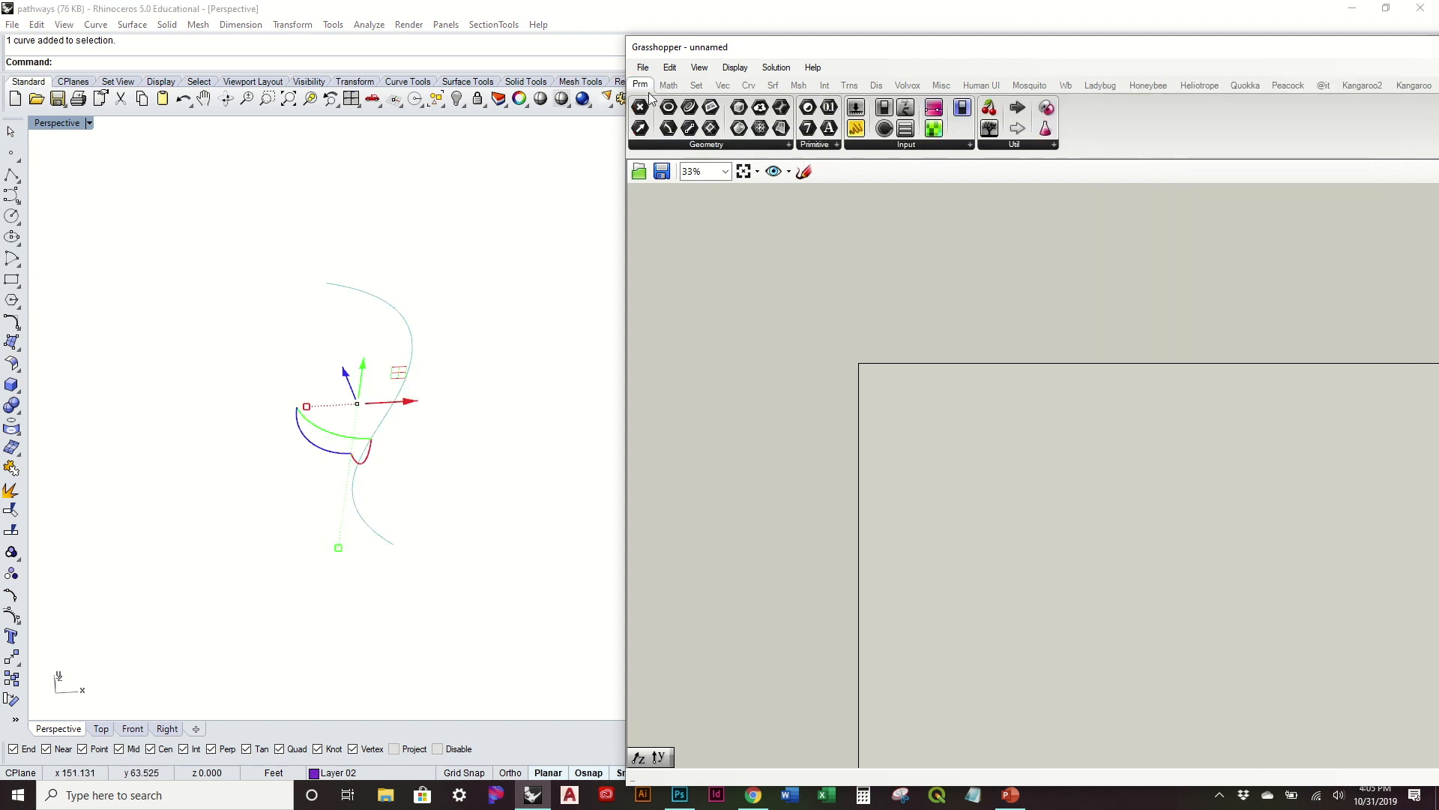
left_click_drag(690, 107, 897, 395)
scroll(900, 393, "up", 8)
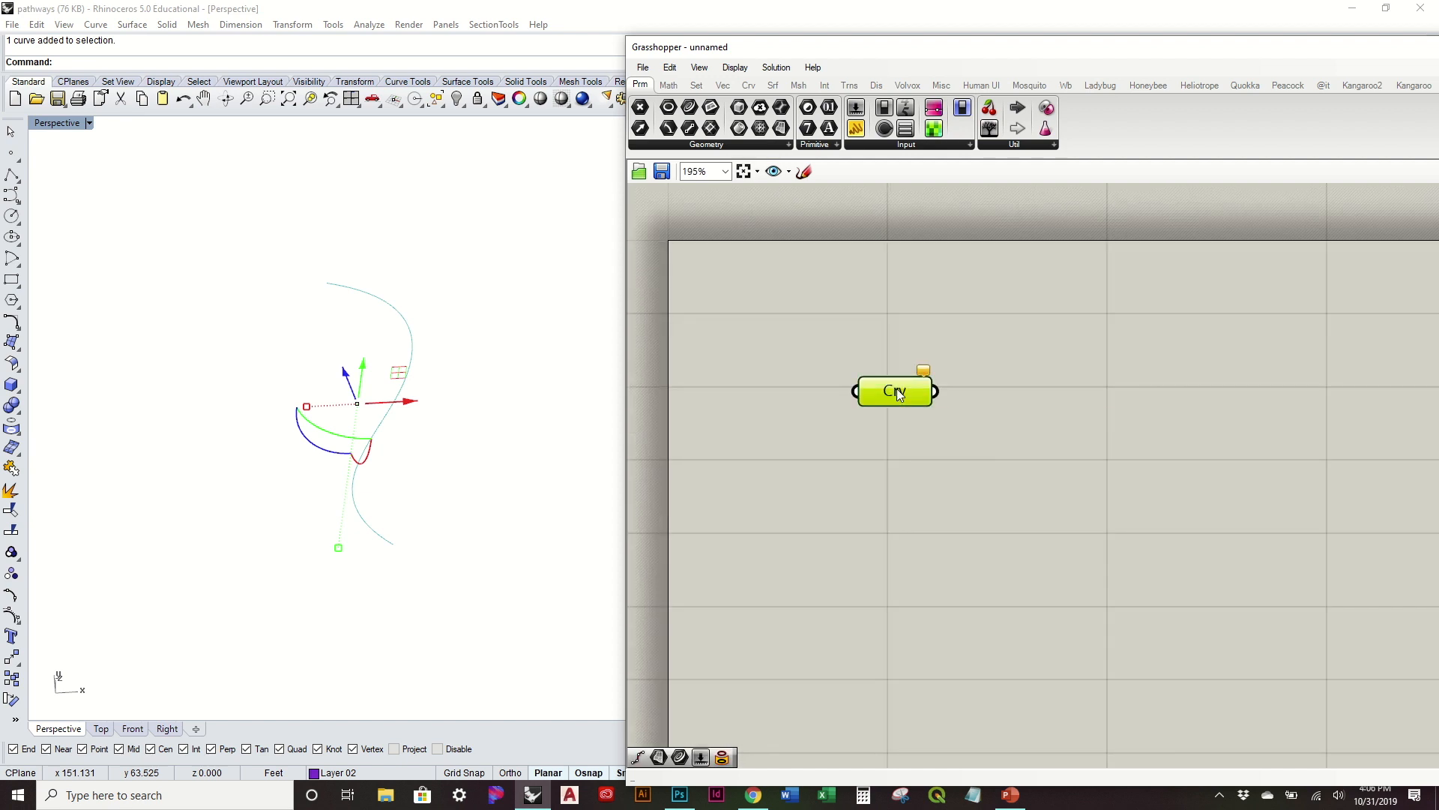
right_click(897, 392)
left_click(953, 627)
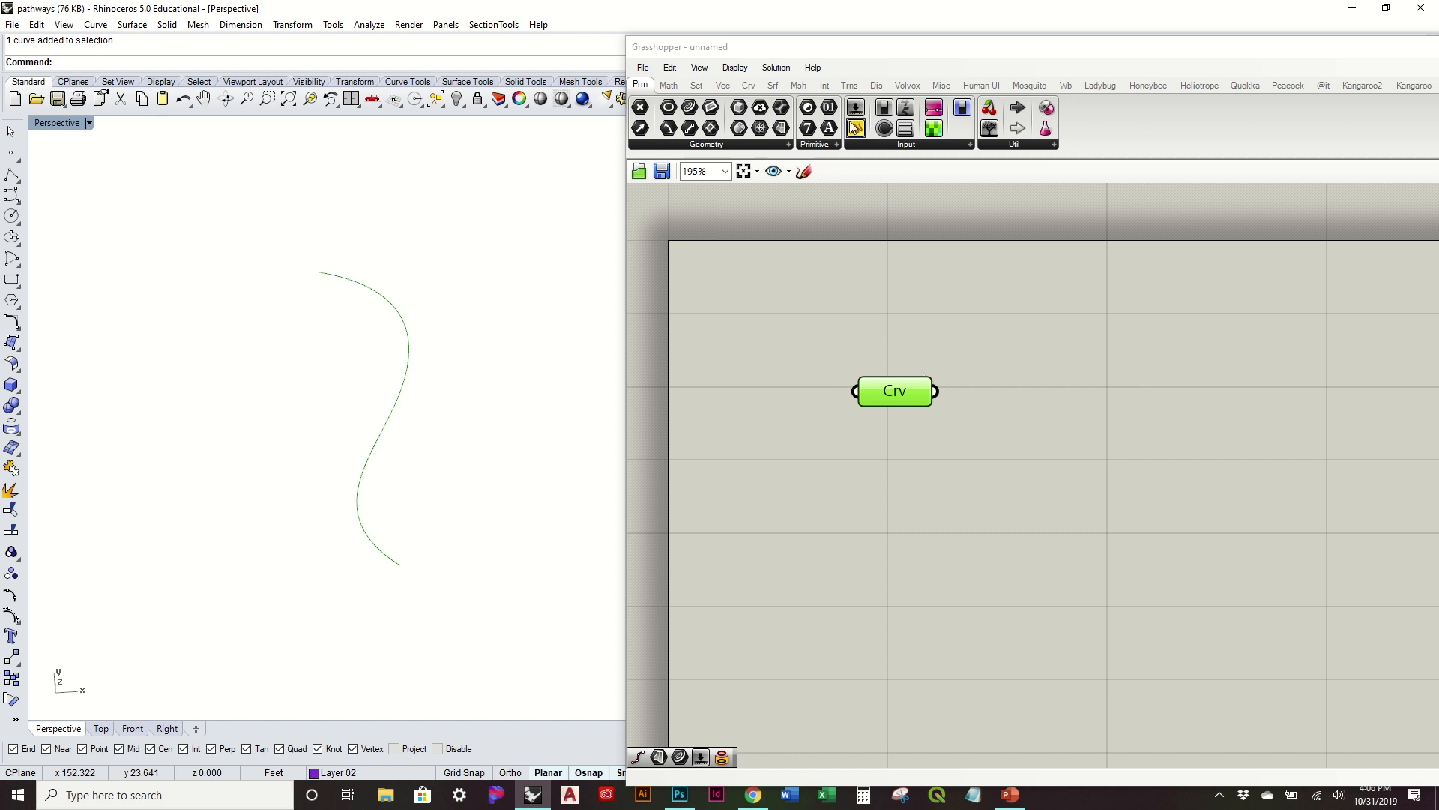
Step: Add a Divide Distance component and connect the Curve parameter to its C input
left_click(763, 85)
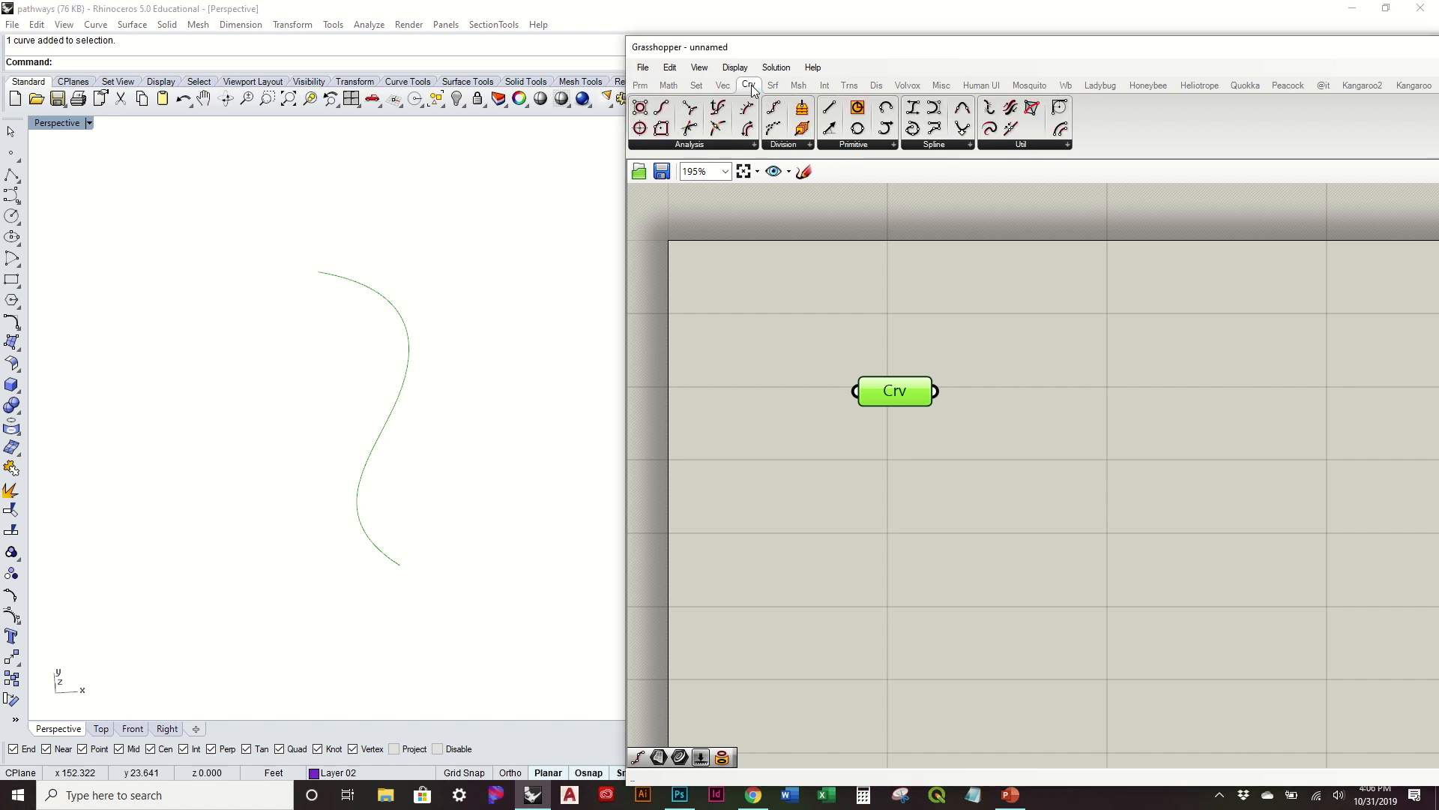
left_click(770, 145)
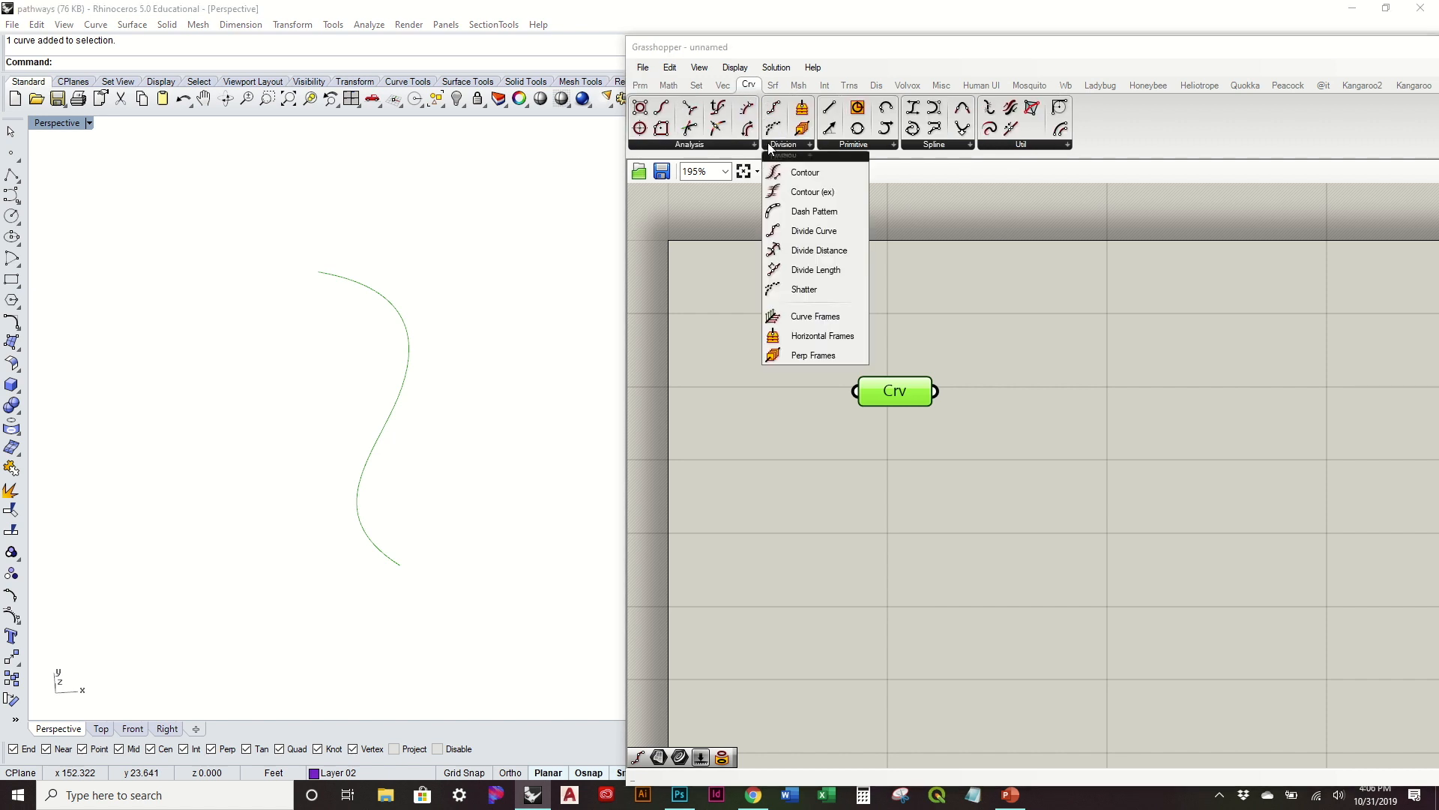
left_click(822, 251)
left_click(1100, 382)
left_click_drag(936, 391, 1093, 397)
left_click(1027, 415)
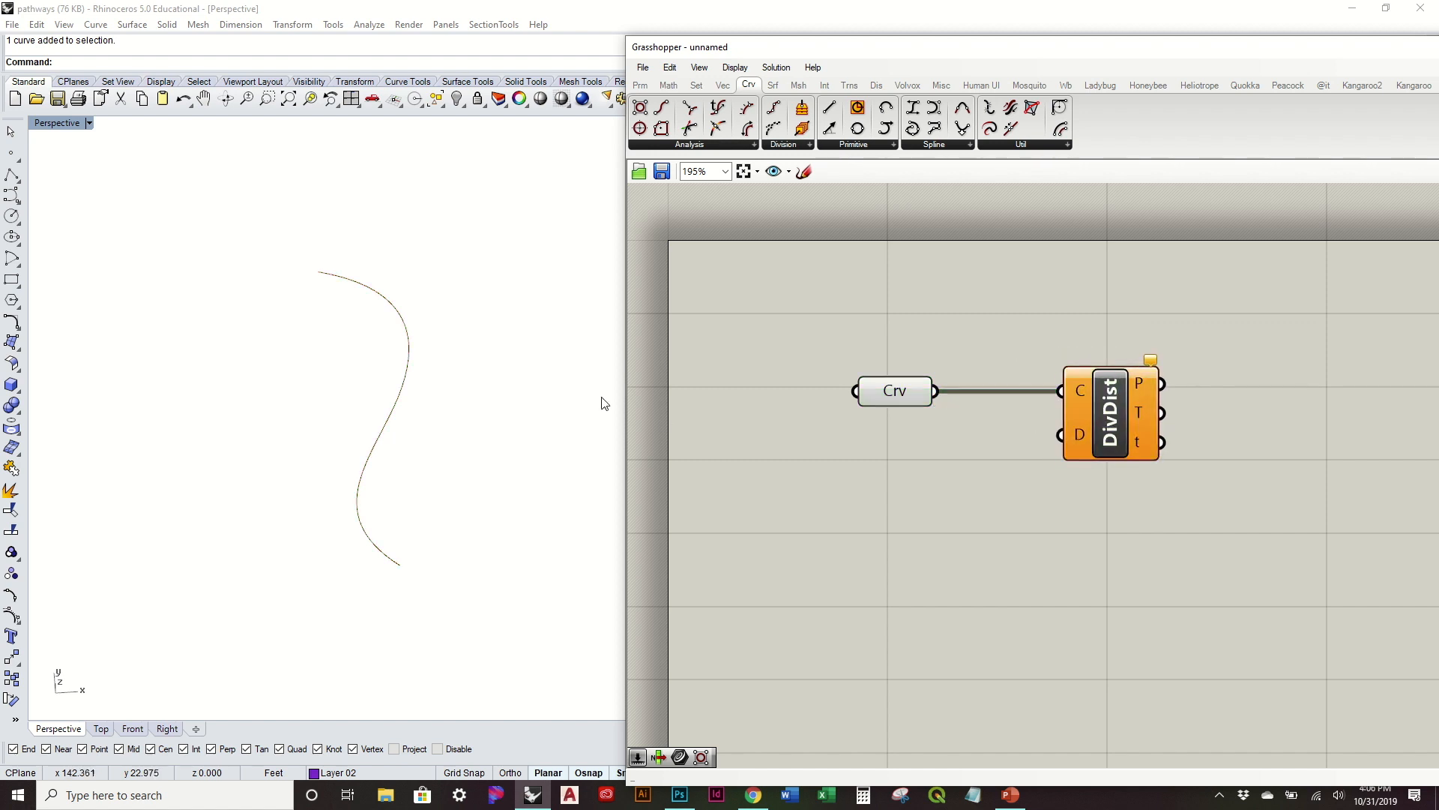
Step: Create a number slider set to 0.5, connect it to Divide Distance's D input and place it under the Curve parameter
double_click(894, 490)
type("0.5")
key("Return")
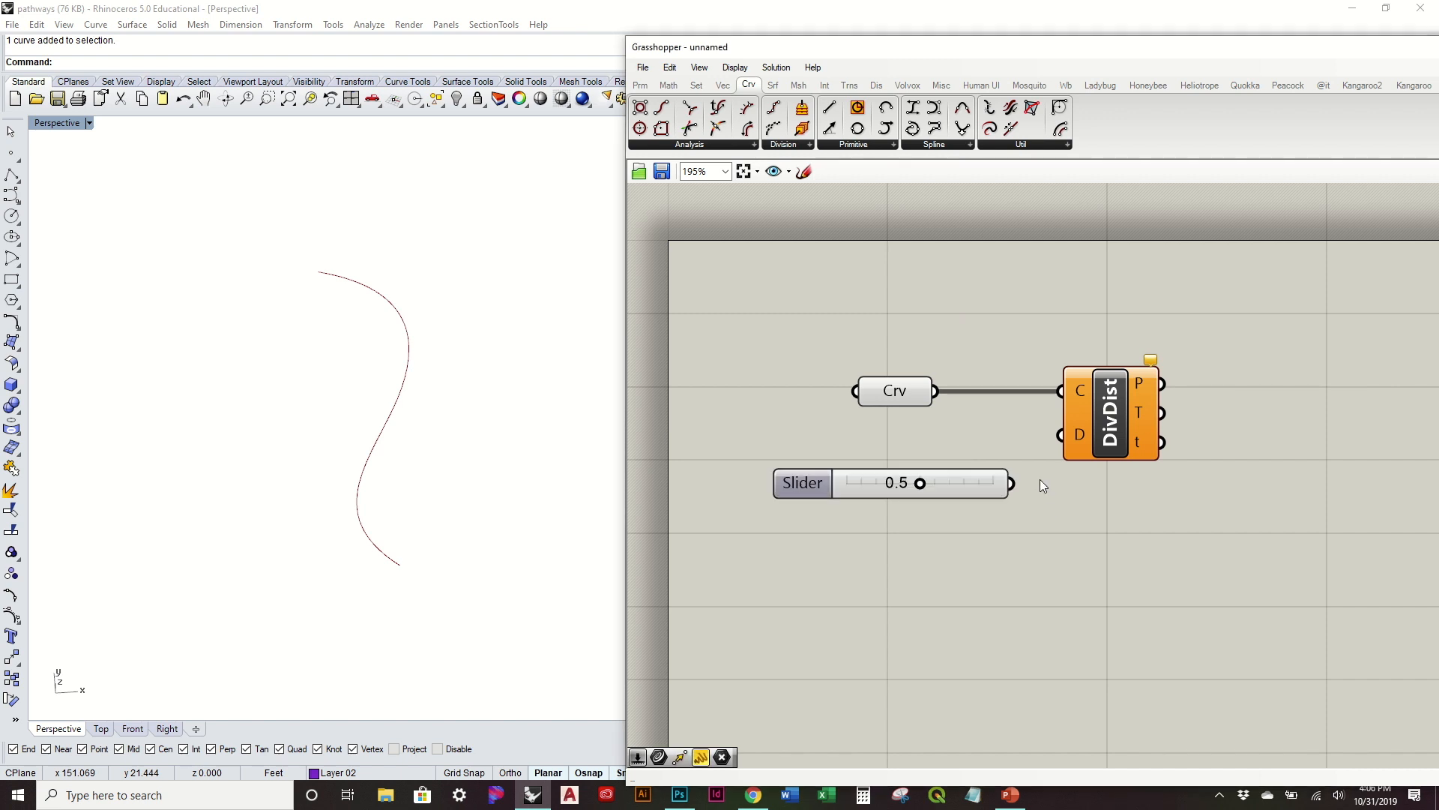
left_click_drag(1007, 488, 1060, 435)
right_click_drag(450, 509, 381, 569)
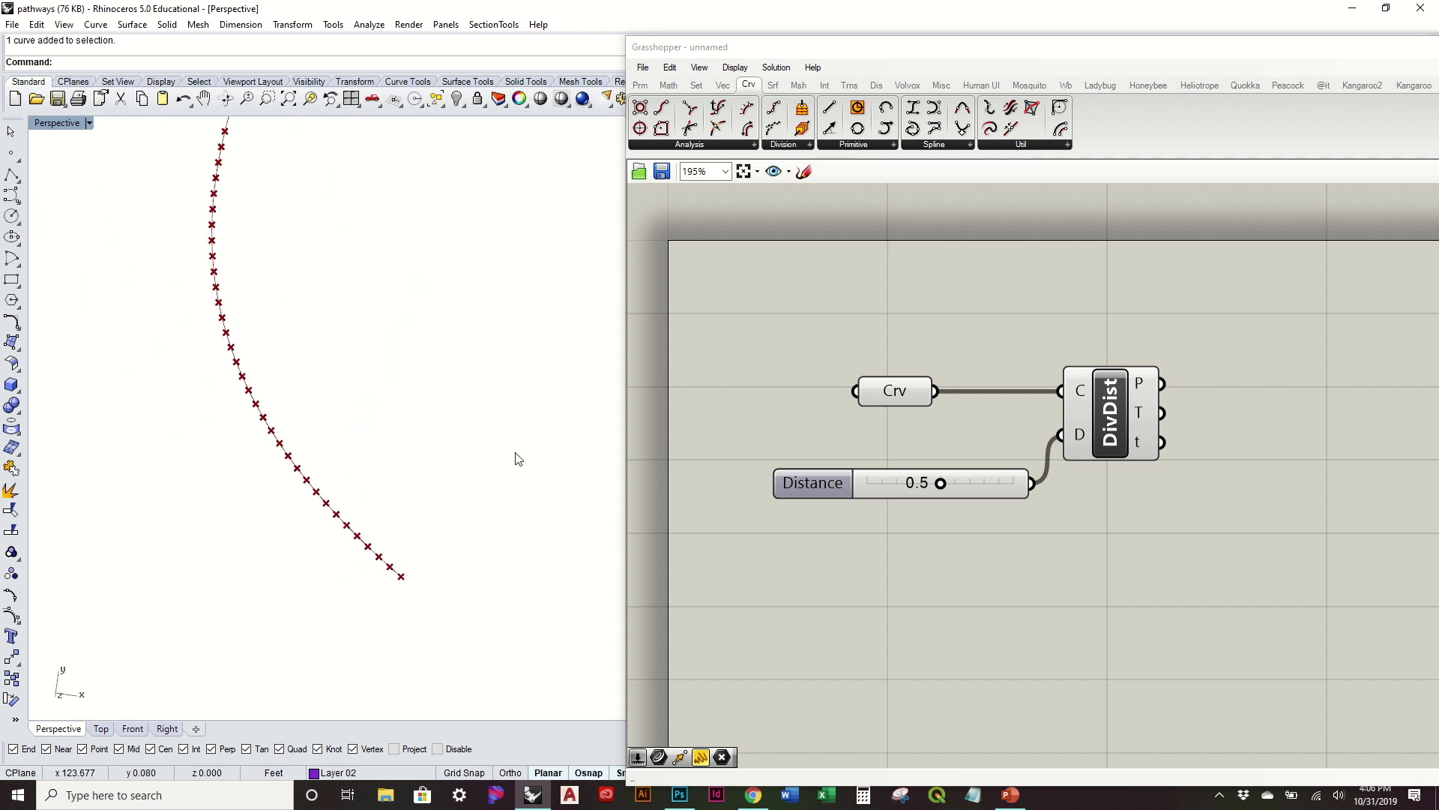
left_click_drag(962, 486, 933, 452)
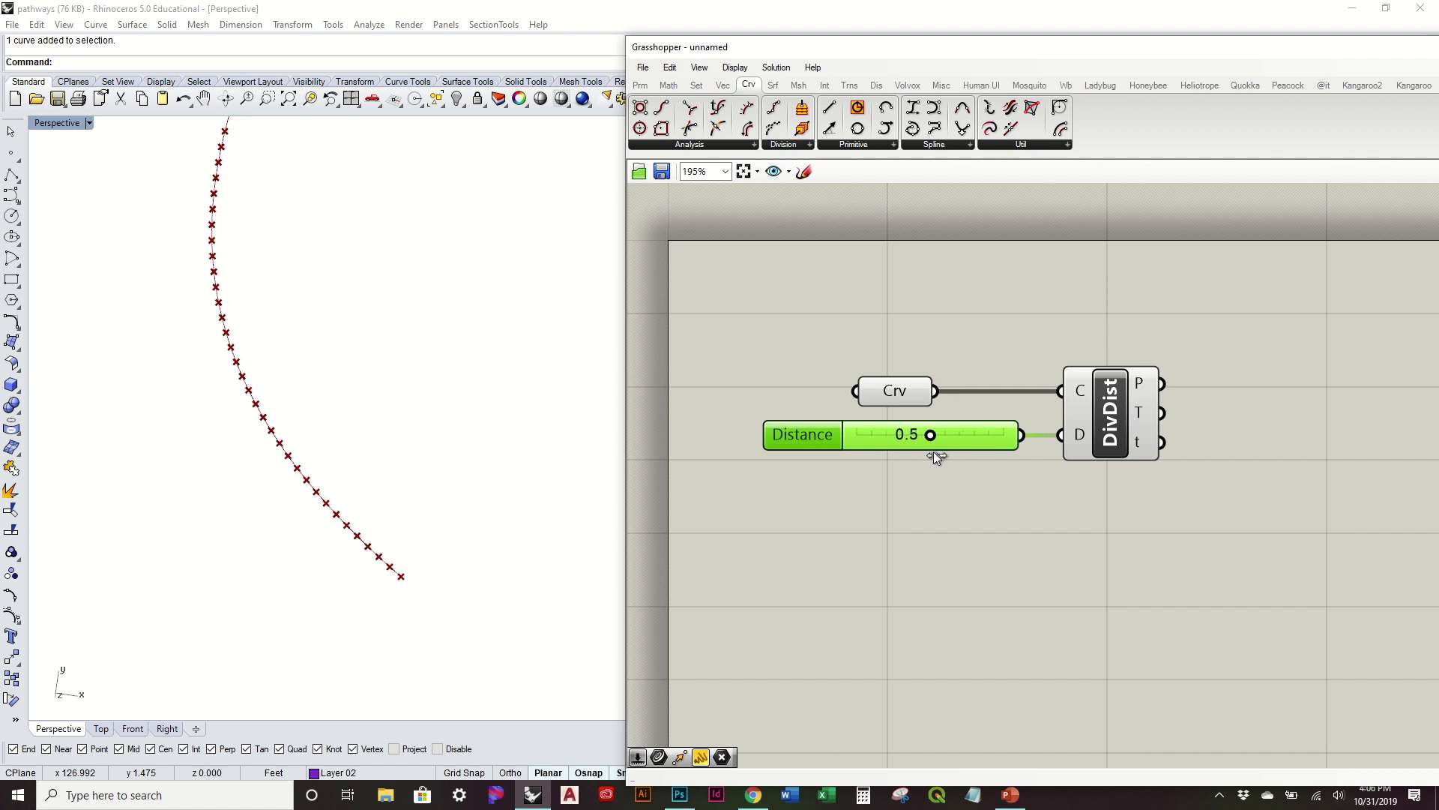
Step: Examine the division points along the curve and the outputs of the Divide Distance component
scroll(322, 478, "down", 6)
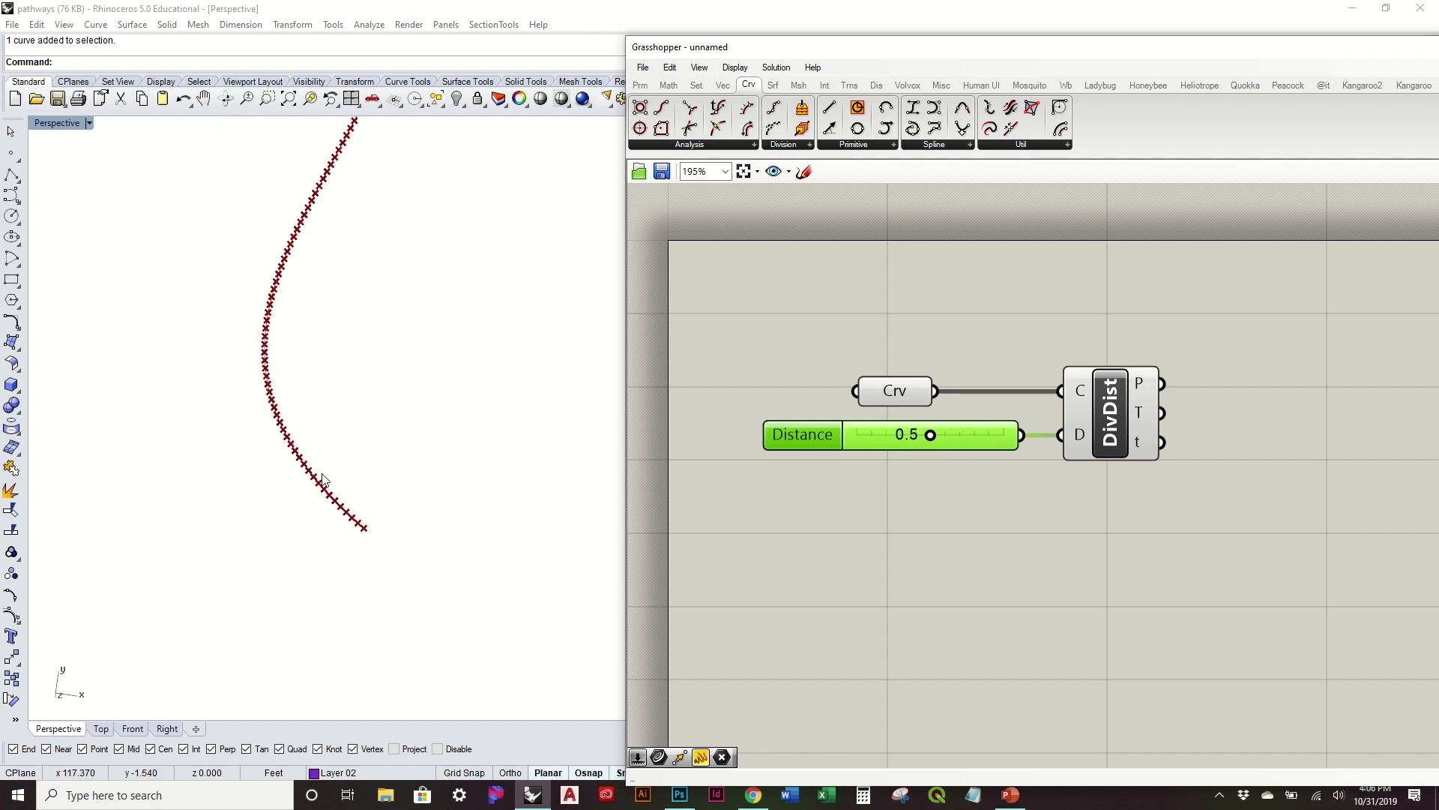
right_click_drag(433, 399, 420, 474, "shift")
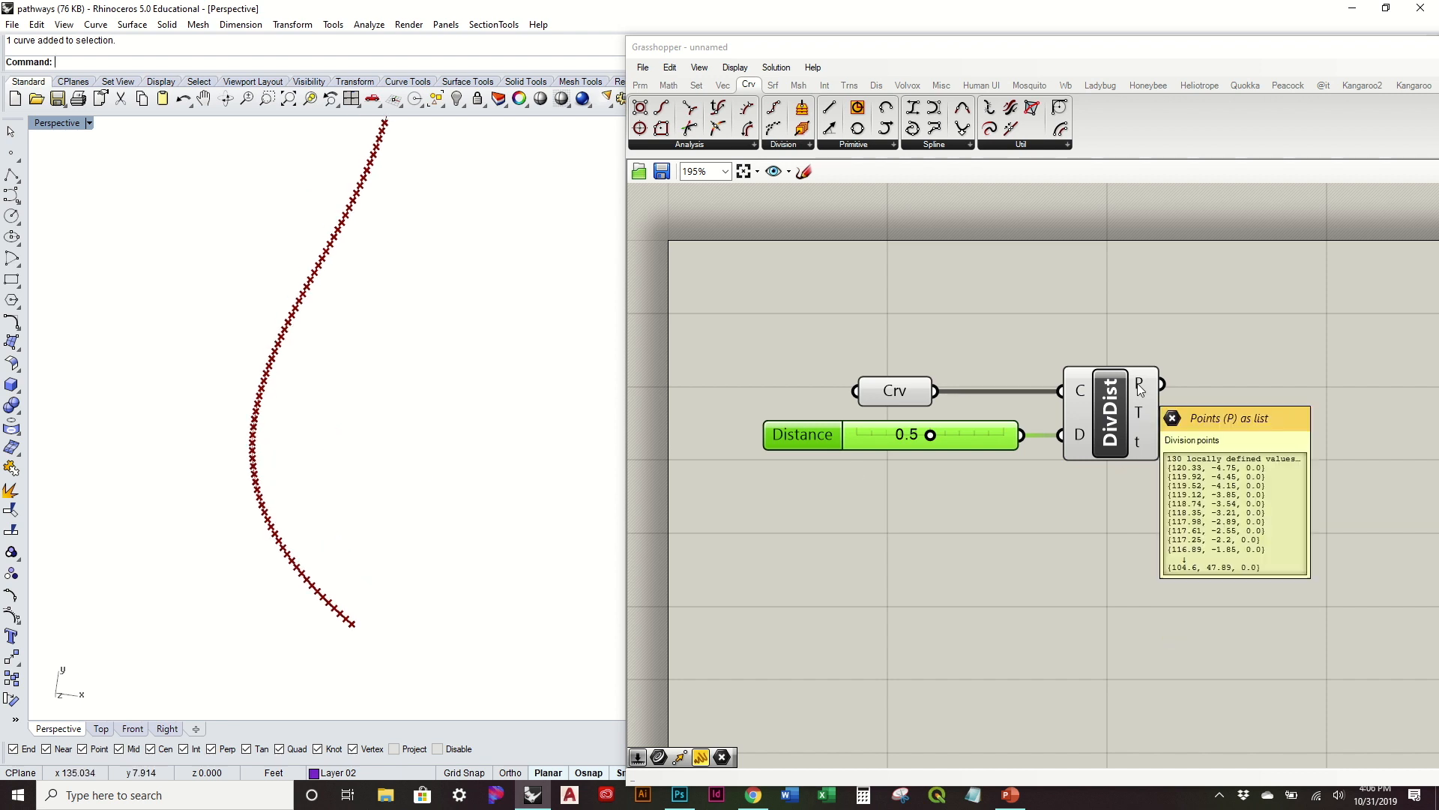
mouse_move(1140, 434)
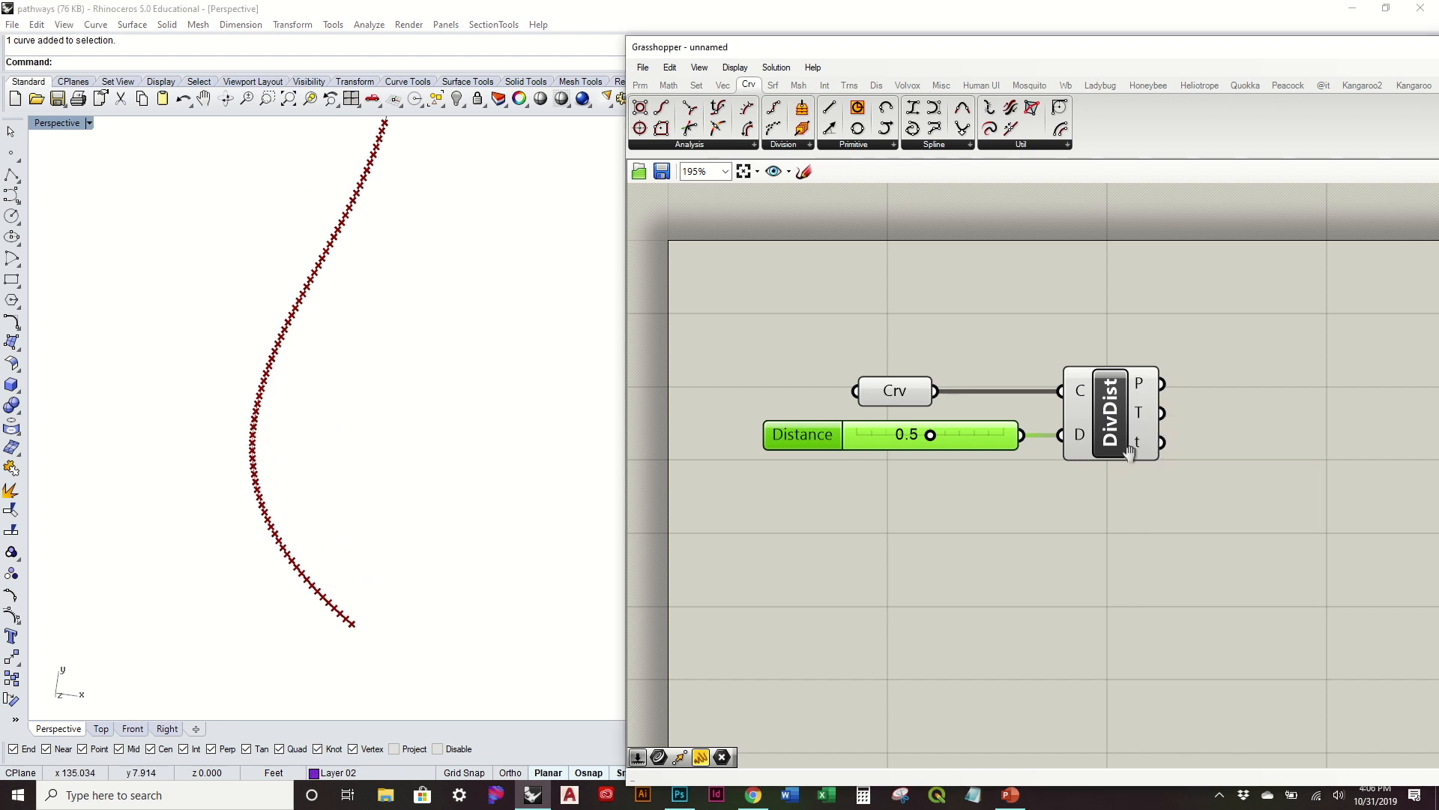
right_click_drag(1140, 435, 1082, 488)
scroll(416, 358, "down", 3)
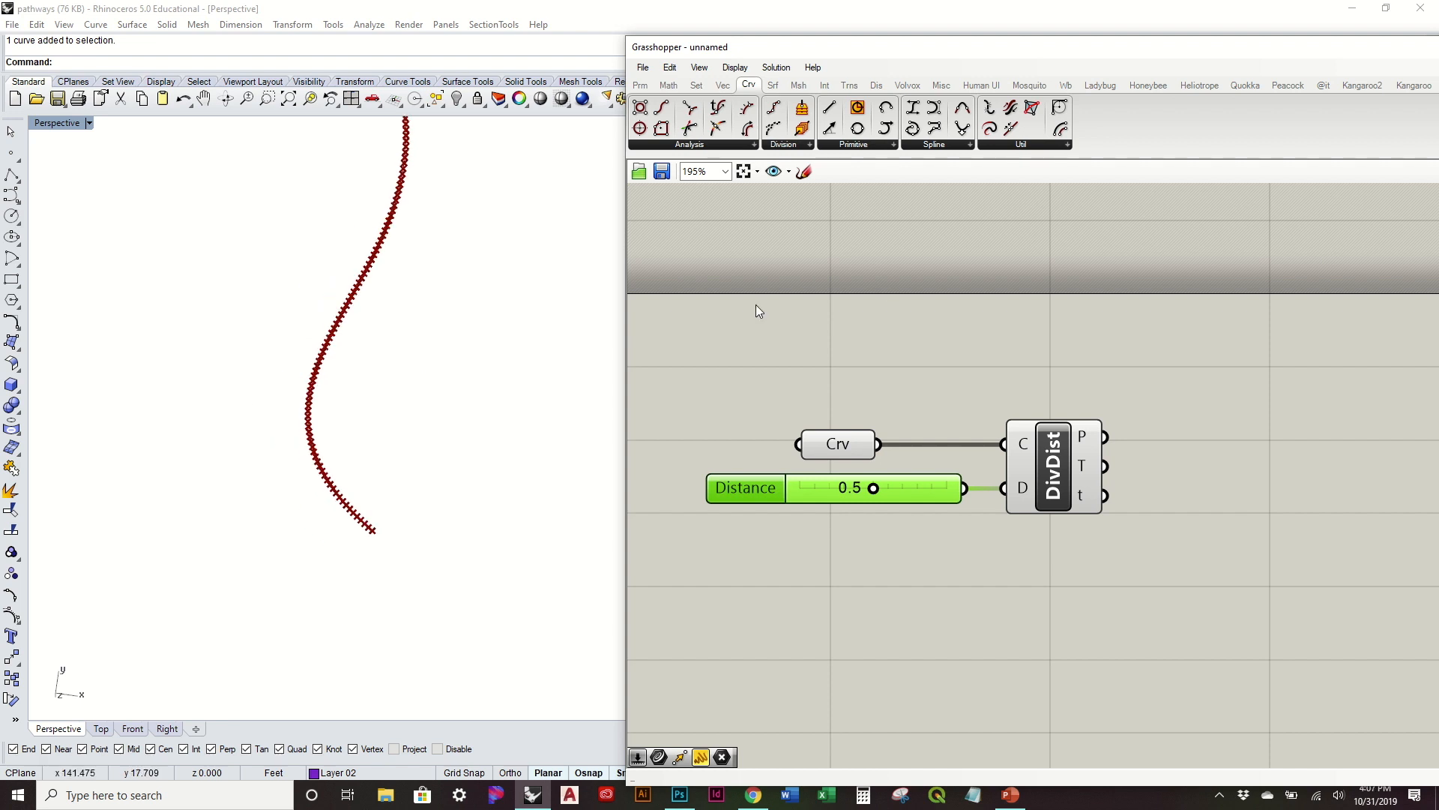
right_click_drag(550, 301, 459, 295)
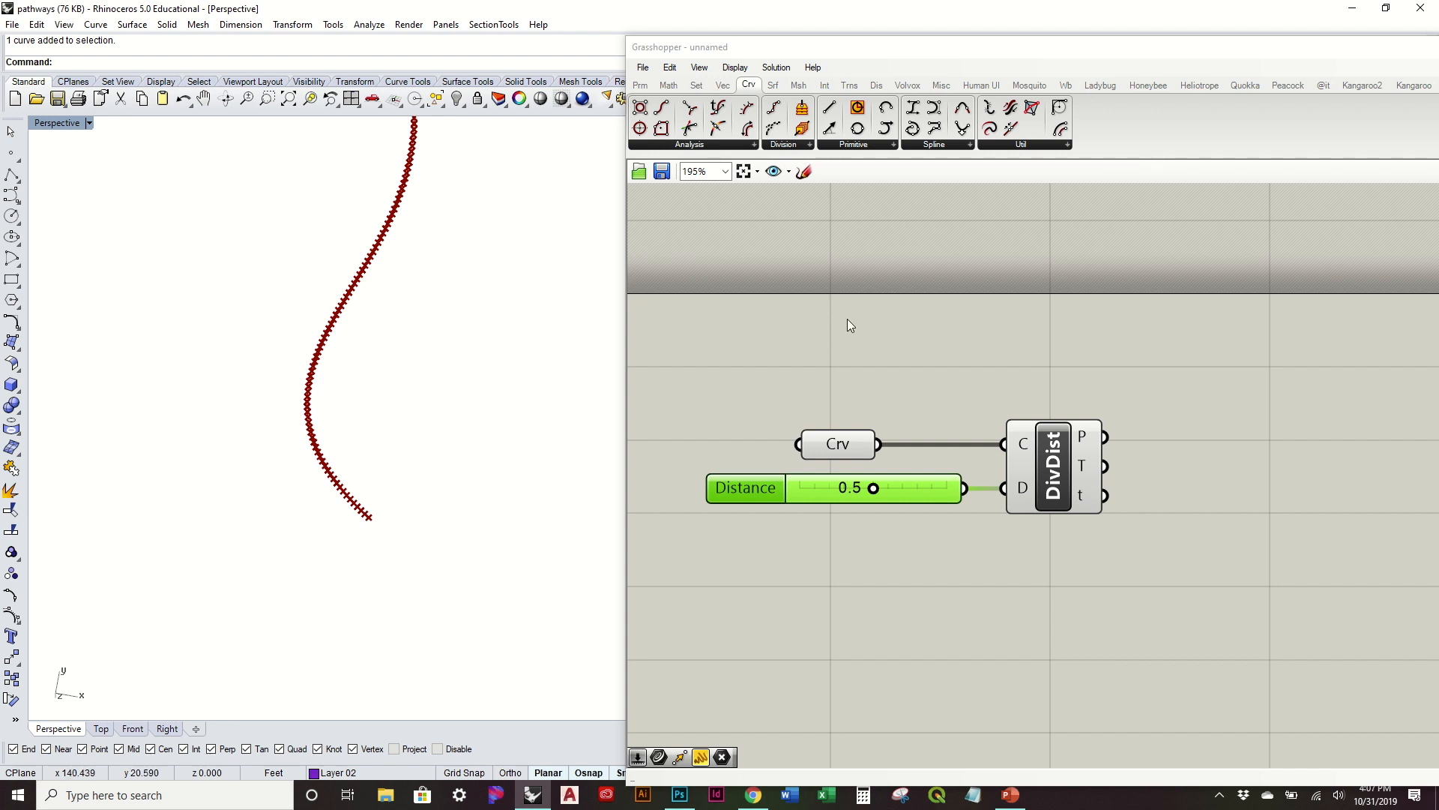
left_click(996, 335)
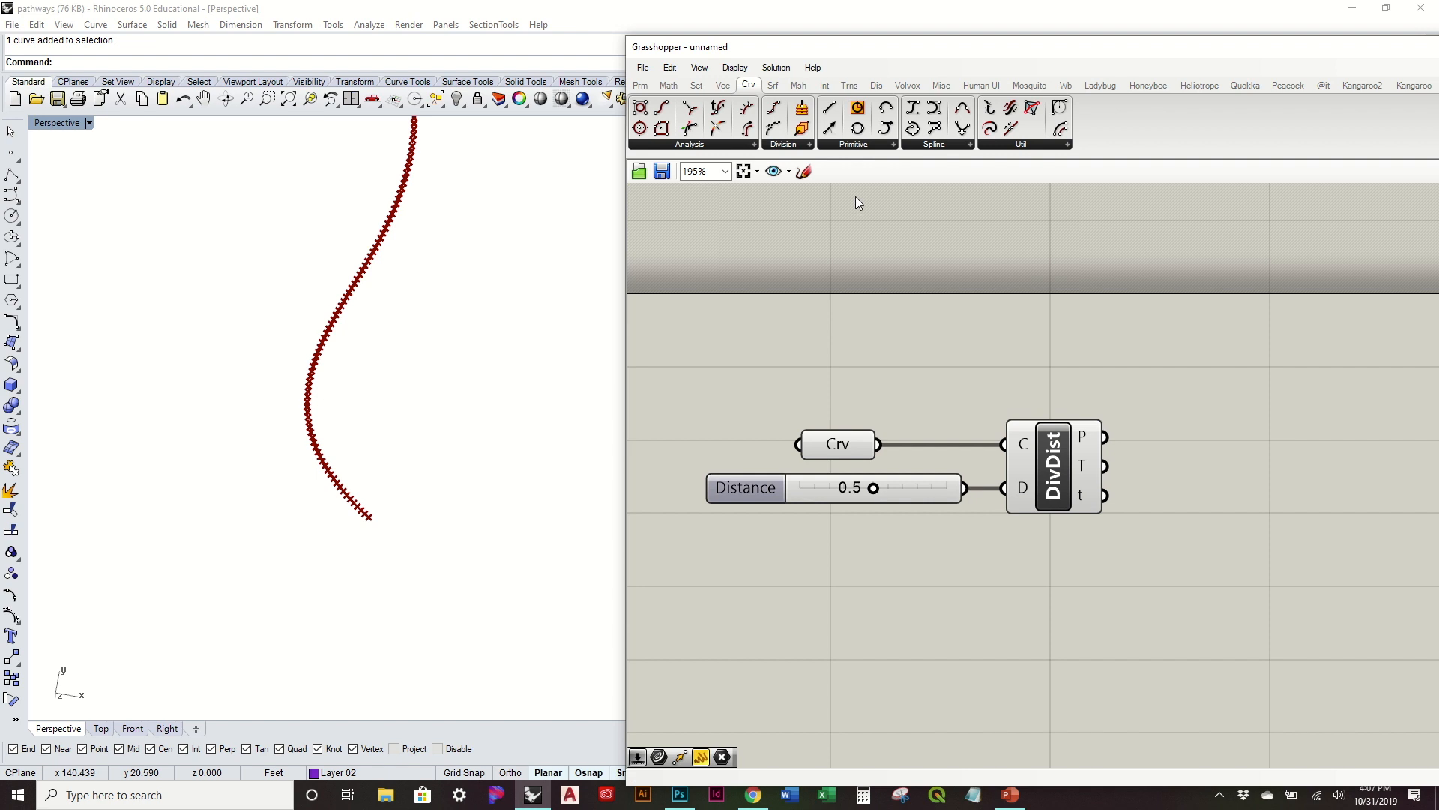
Step: Add a Curve Frame component and feed it the curve at C and Divide Distance's t output at t
left_click(732, 145)
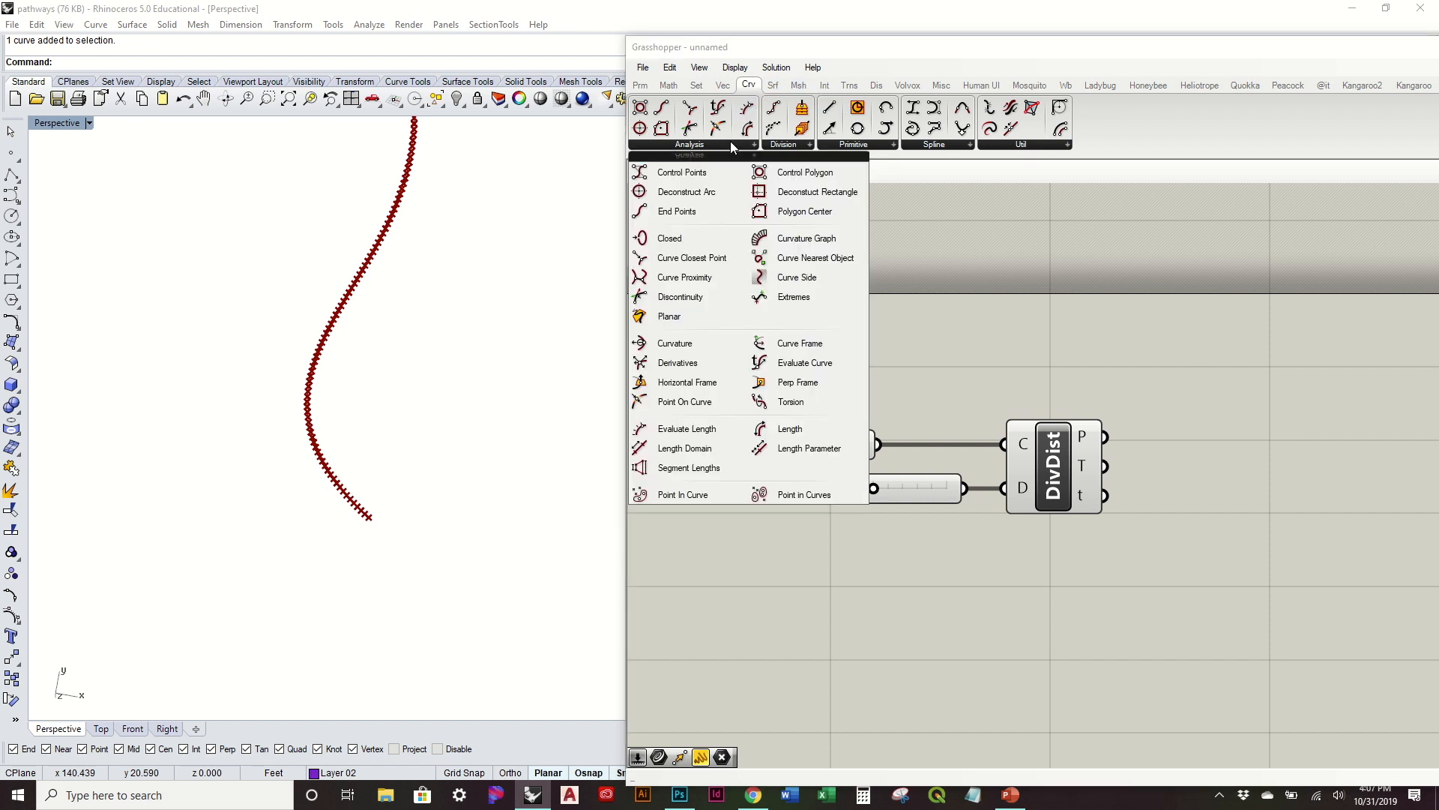
left_click_drag(772, 343, 1229, 408)
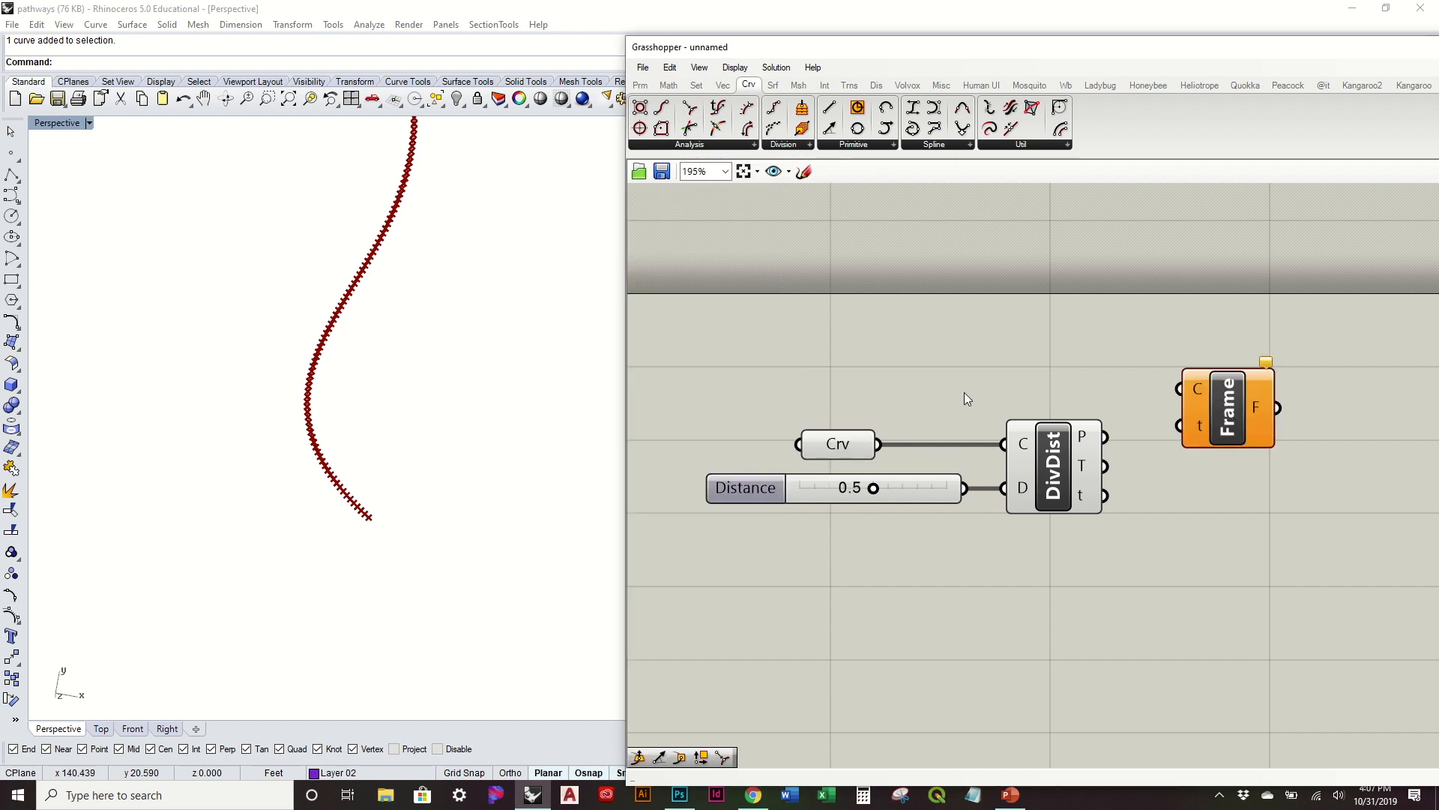
left_click_drag(883, 448, 1178, 388)
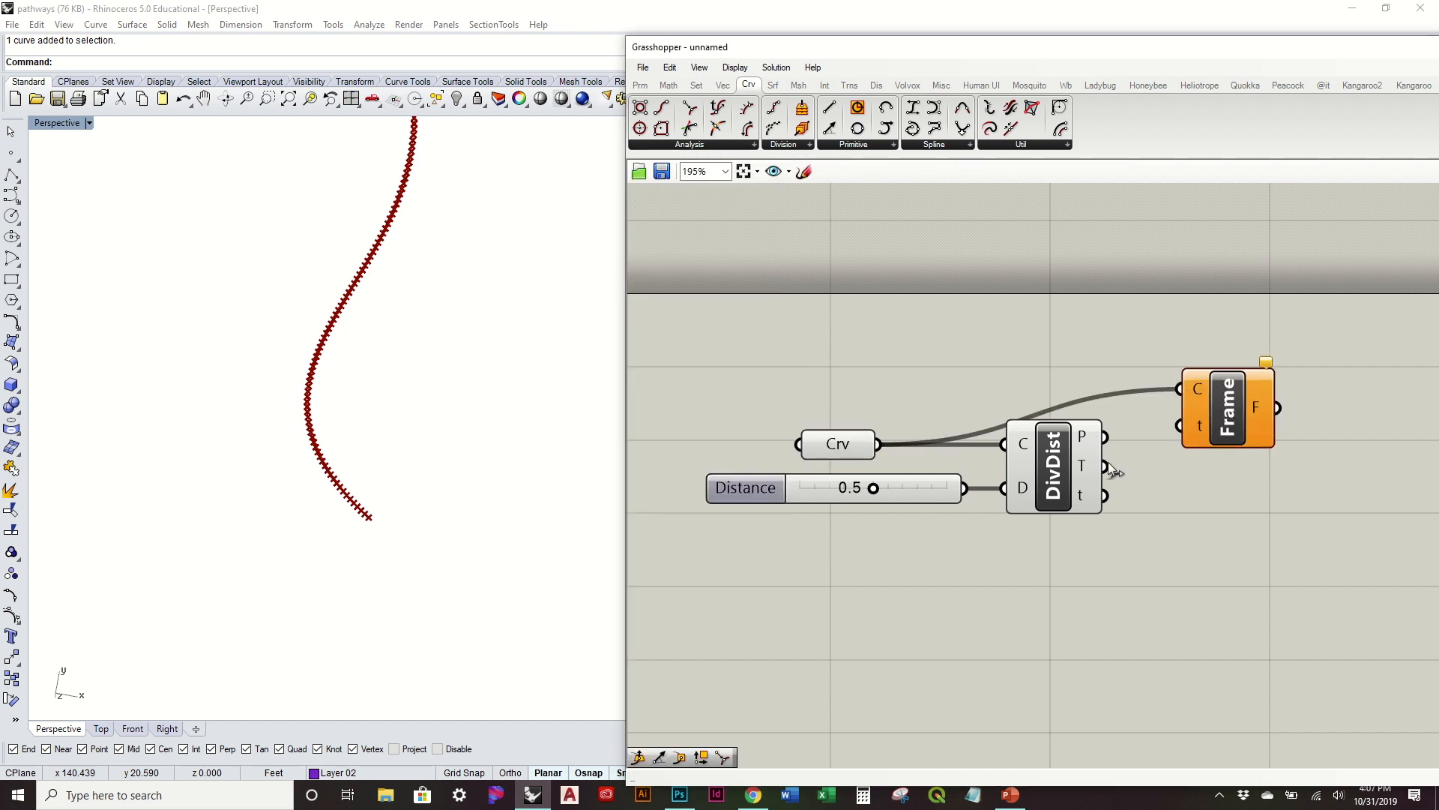
left_click_drag(1106, 495, 1231, 474)
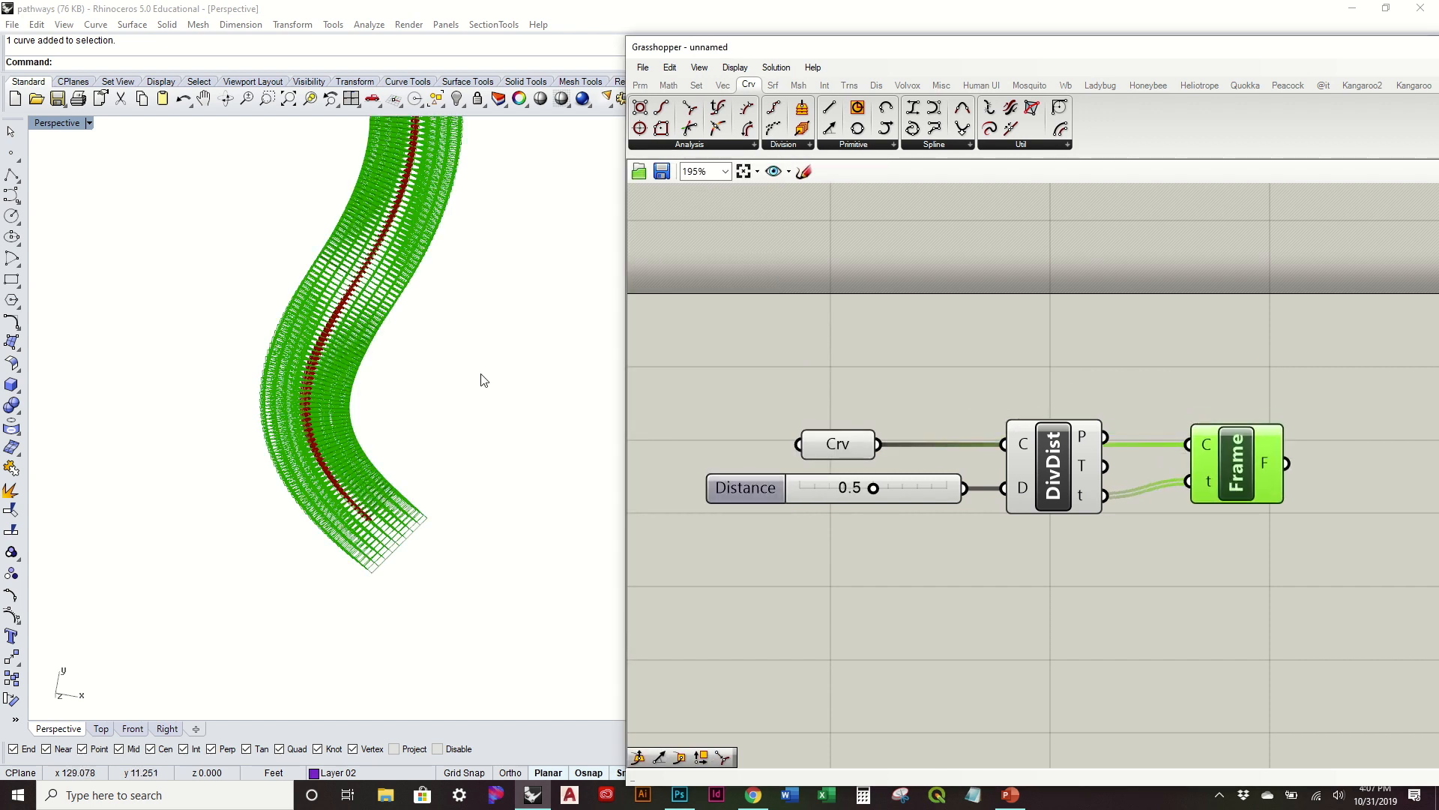
Step: Inspect the frames along the curve in the Rhino viewport and turn off the Curve Frame component's preview
scroll(376, 155, "up", 5)
scroll(475, 356, "down", 4)
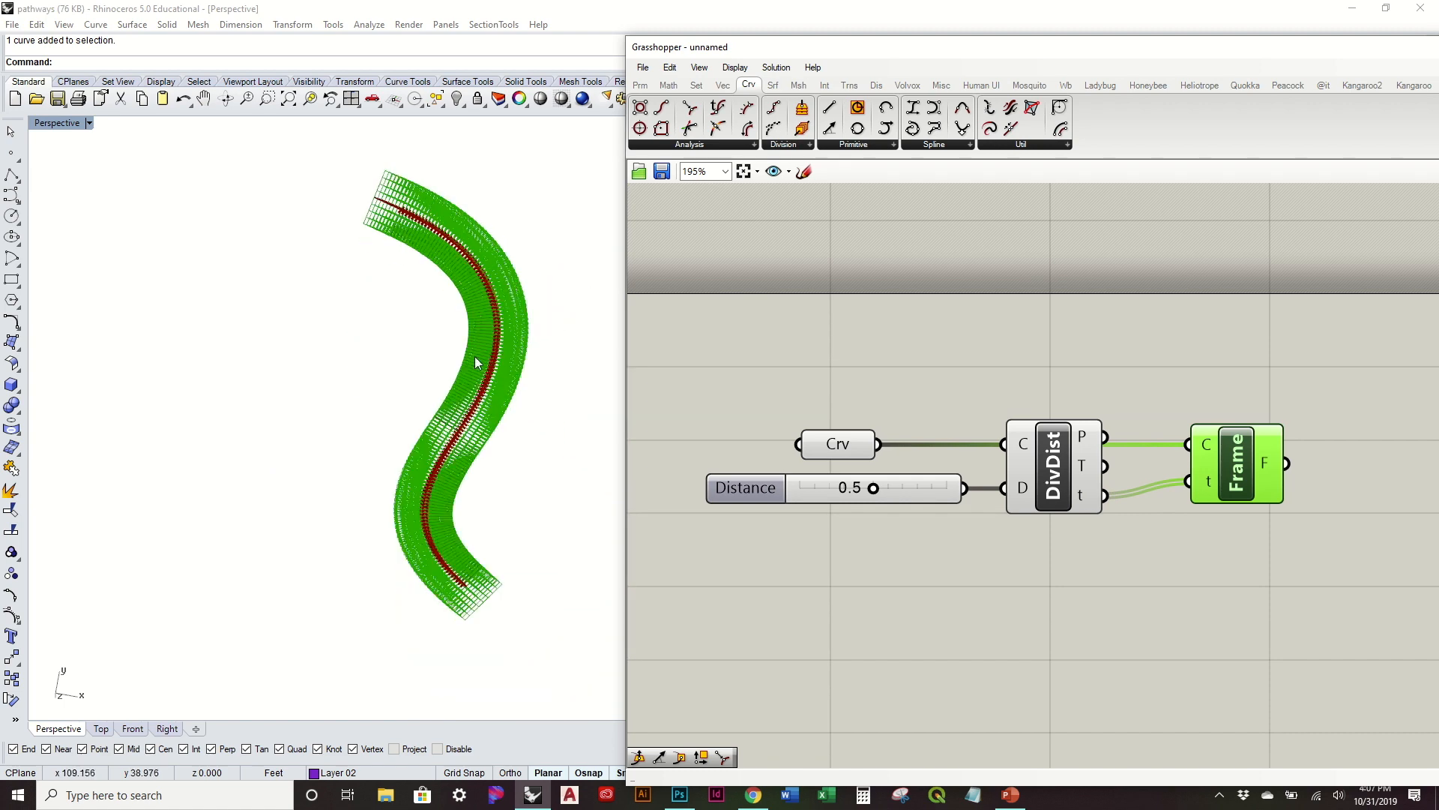
scroll(480, 556, "up", 3)
scroll(538, 584, "down", 2)
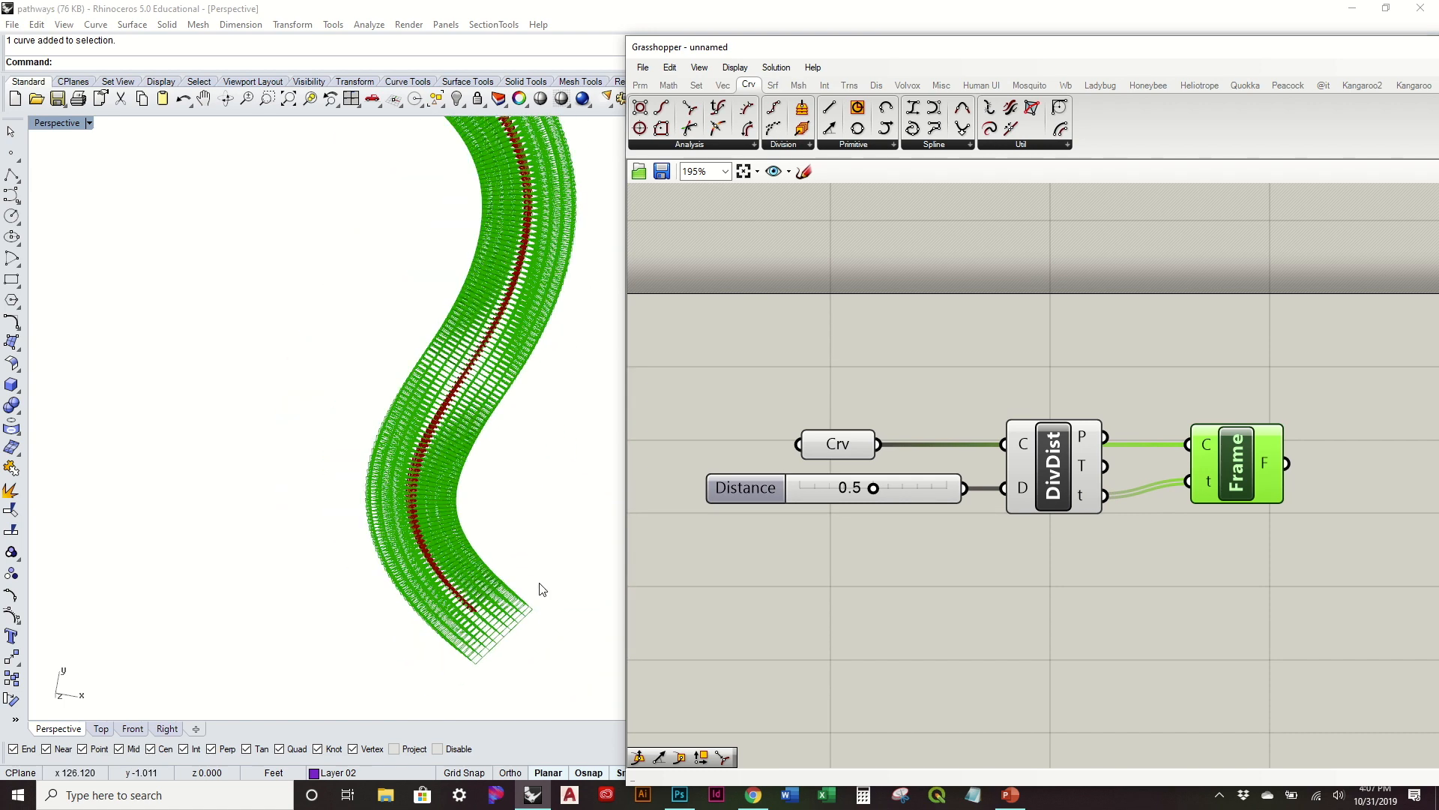
scroll(488, 223, "down", 1)
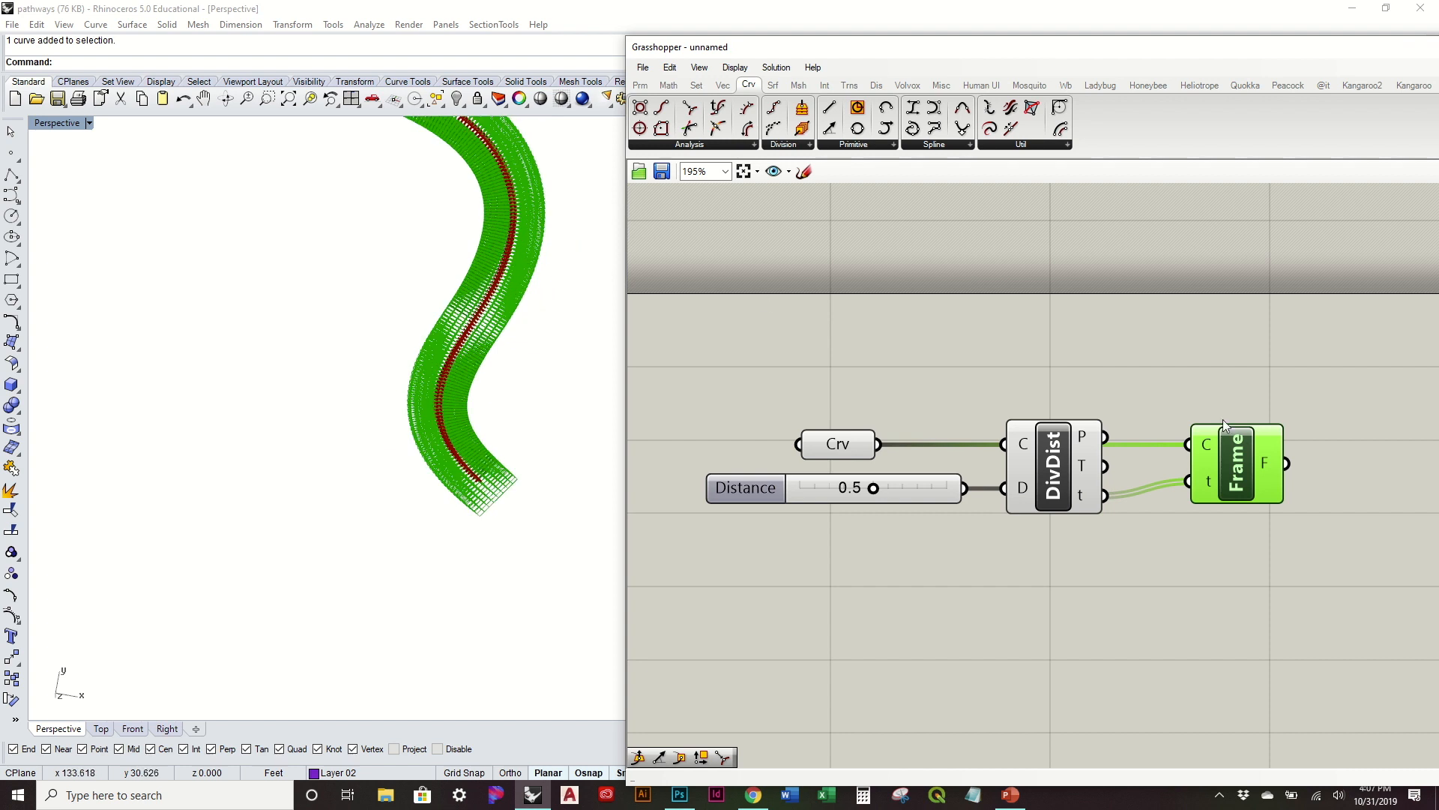
right_click(1245, 459)
left_click(1245, 492)
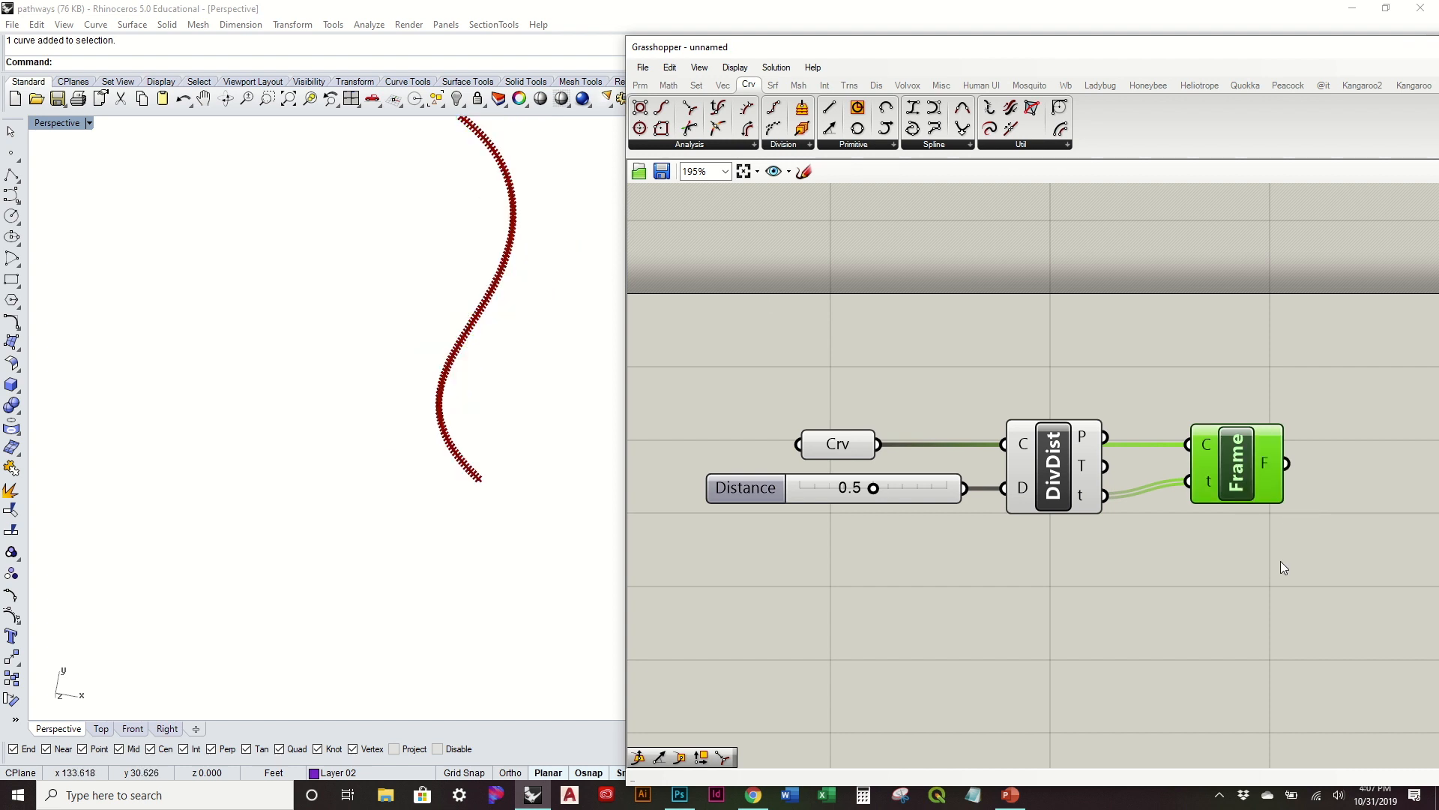
Step: Reposition the Curve Frame component and the Curve parameter slightly higher so their wires run clear of Divide Distance
right_click_drag(1281, 561, 1153, 609)
left_click_drag(1118, 528, 1162, 481)
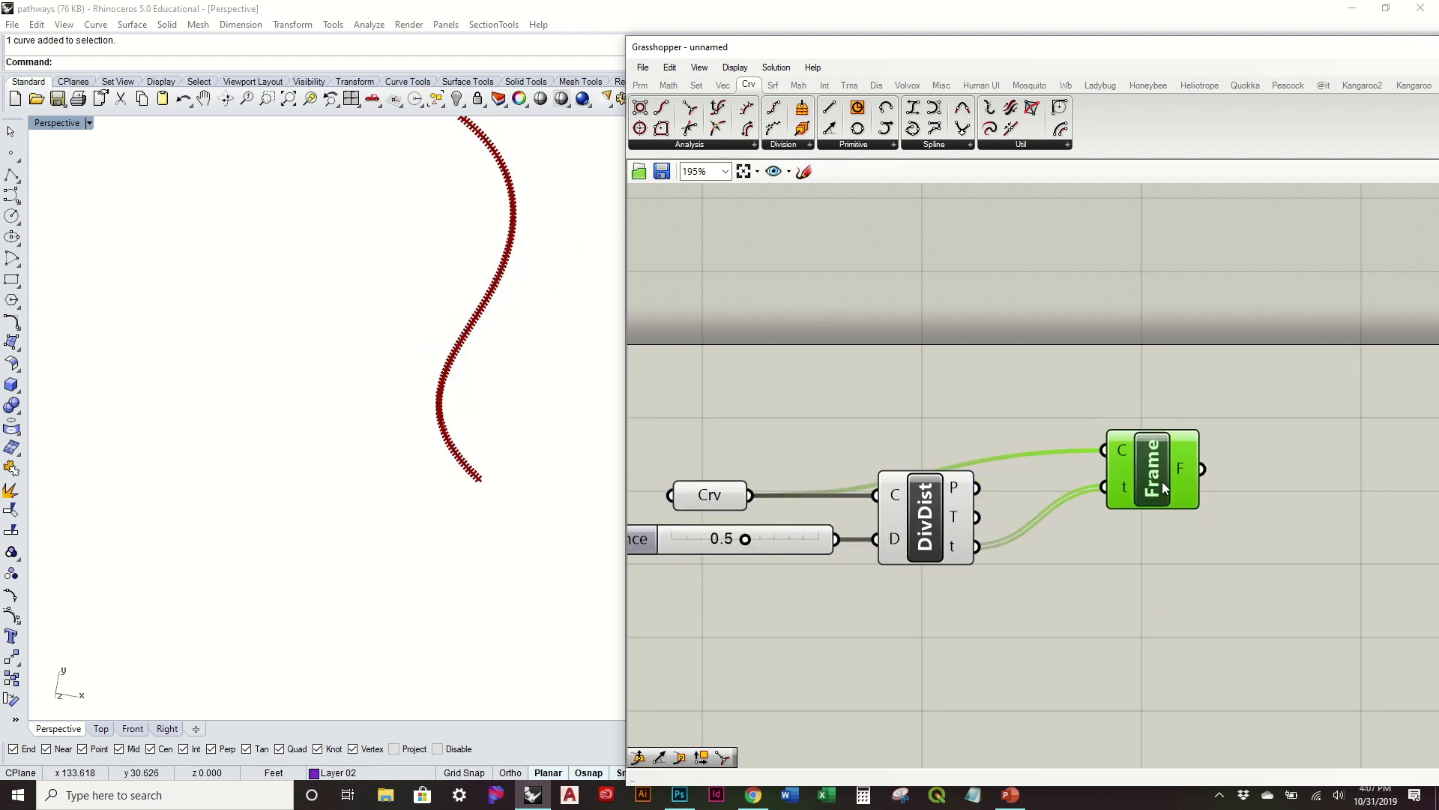
left_click_drag(741, 491, 740, 469)
left_click(833, 387)
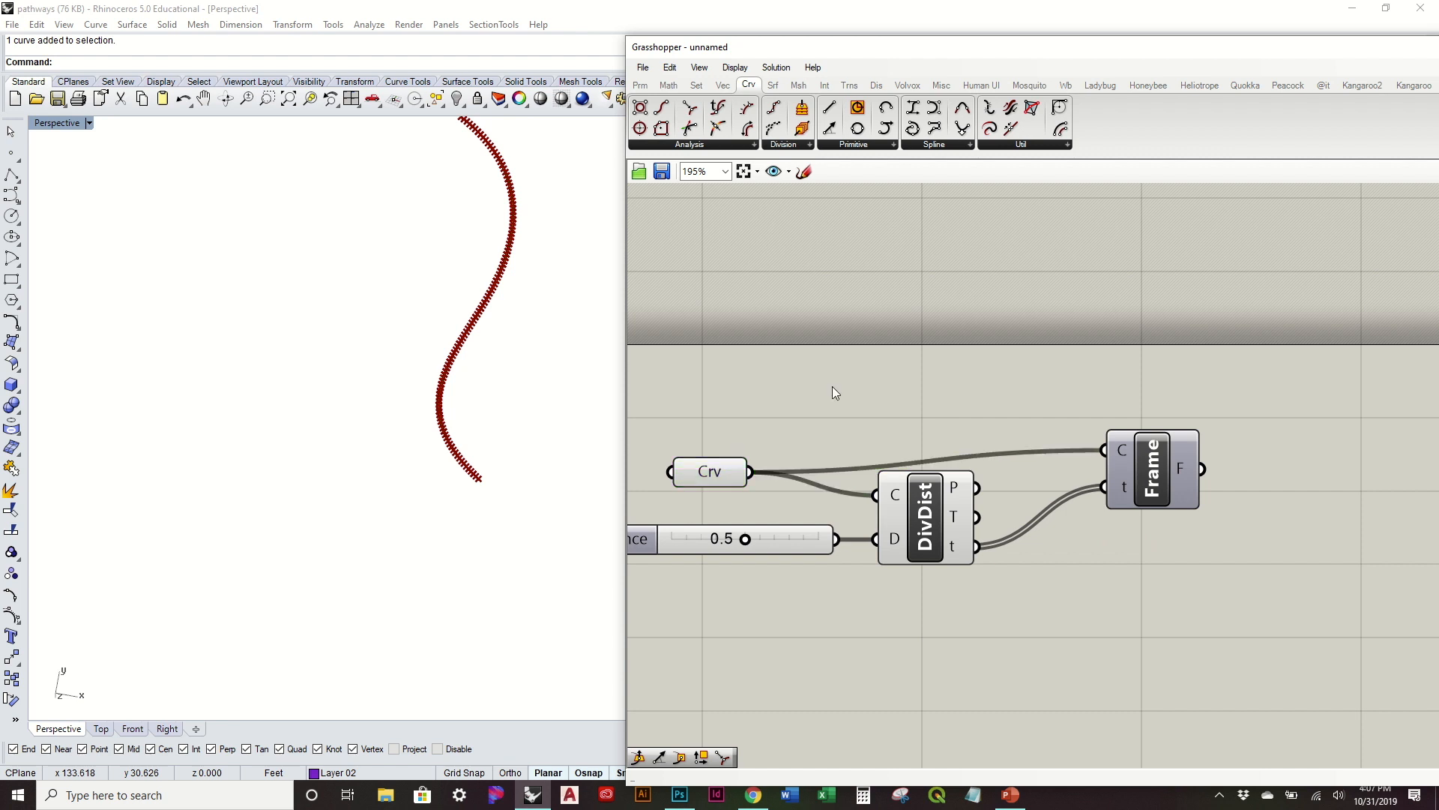
Step: Add a Rectangle component from the curve primitives and place it below the Curve Frame component
right_click_drag(493, 408, 383, 440)
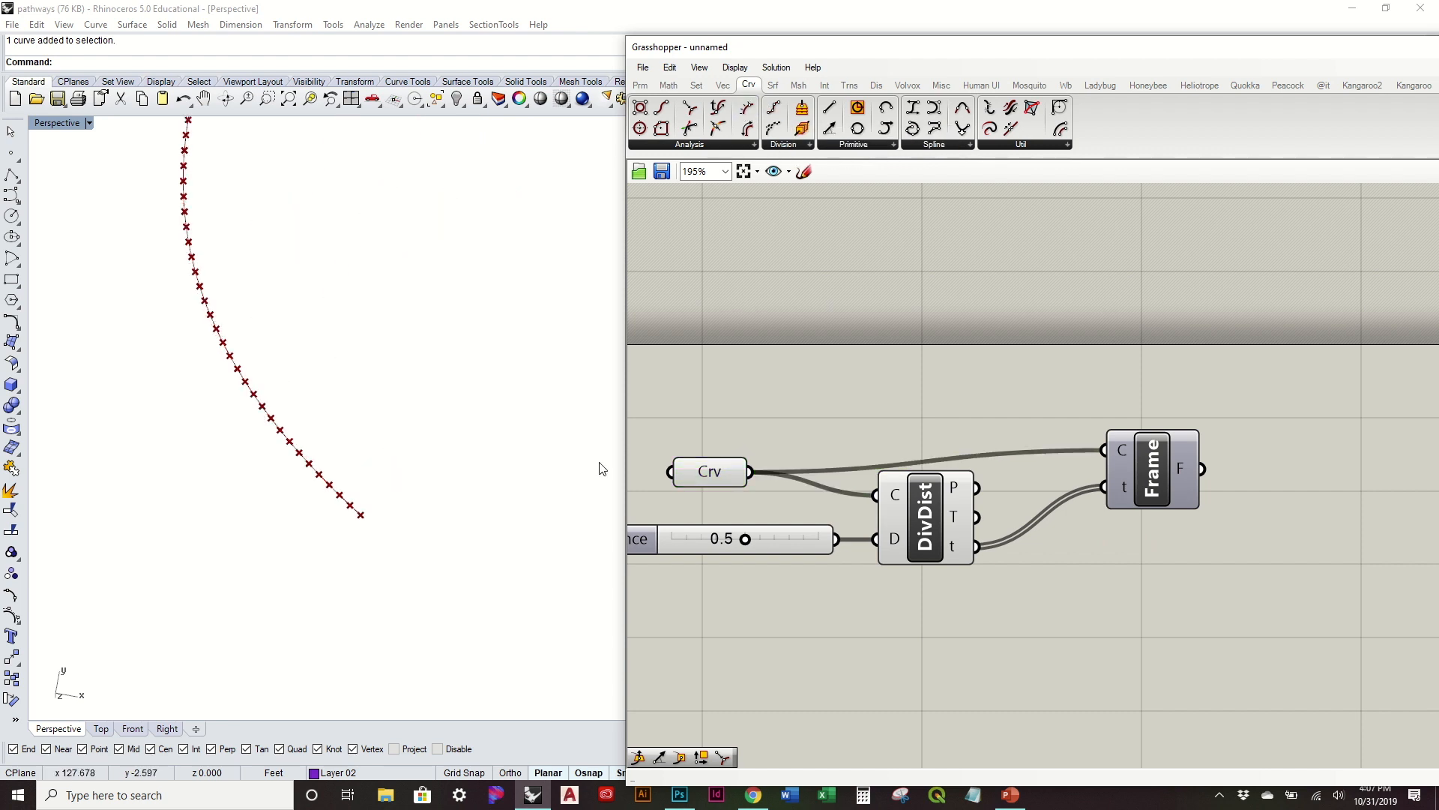
left_click(848, 147)
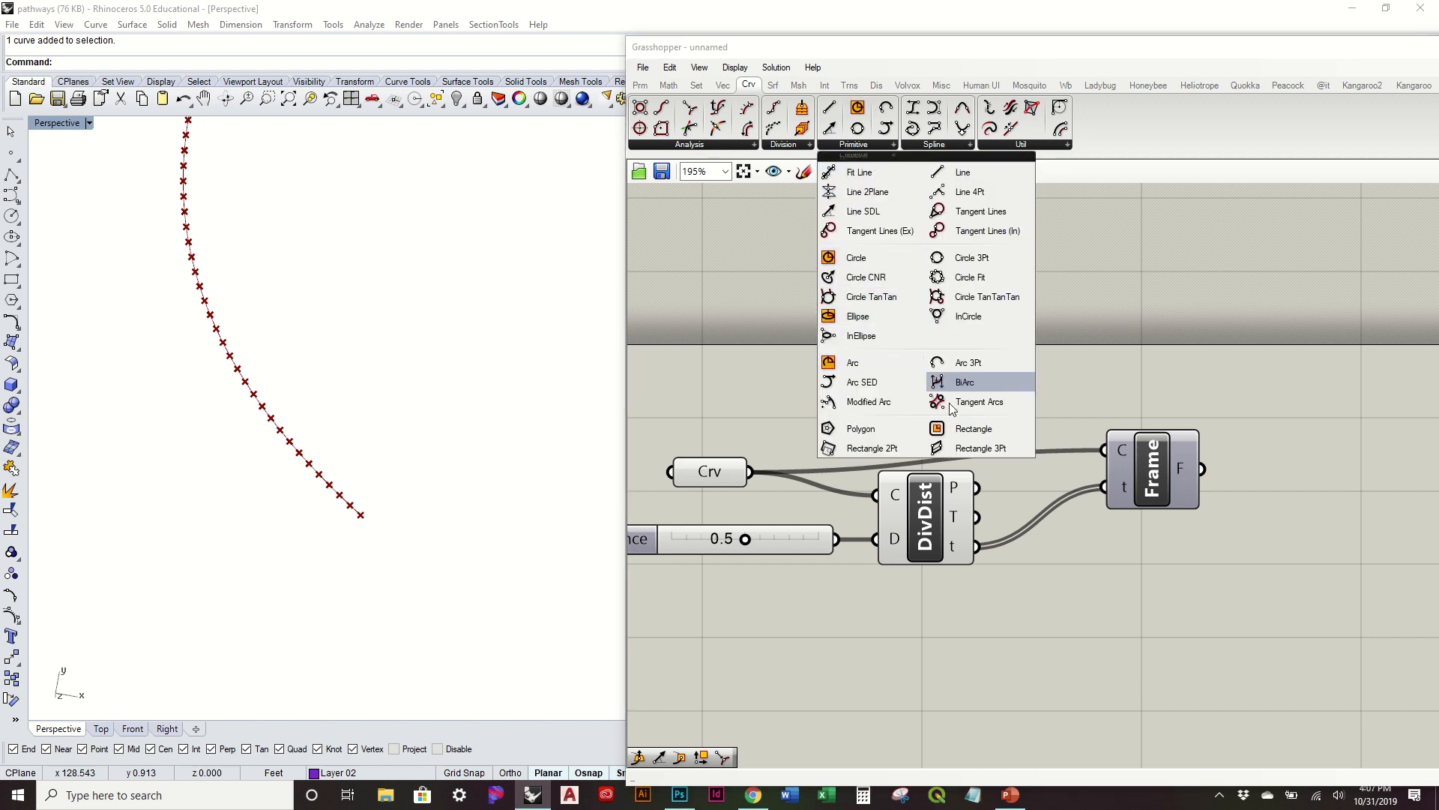
left_click_drag(1000, 433, 1132, 616)
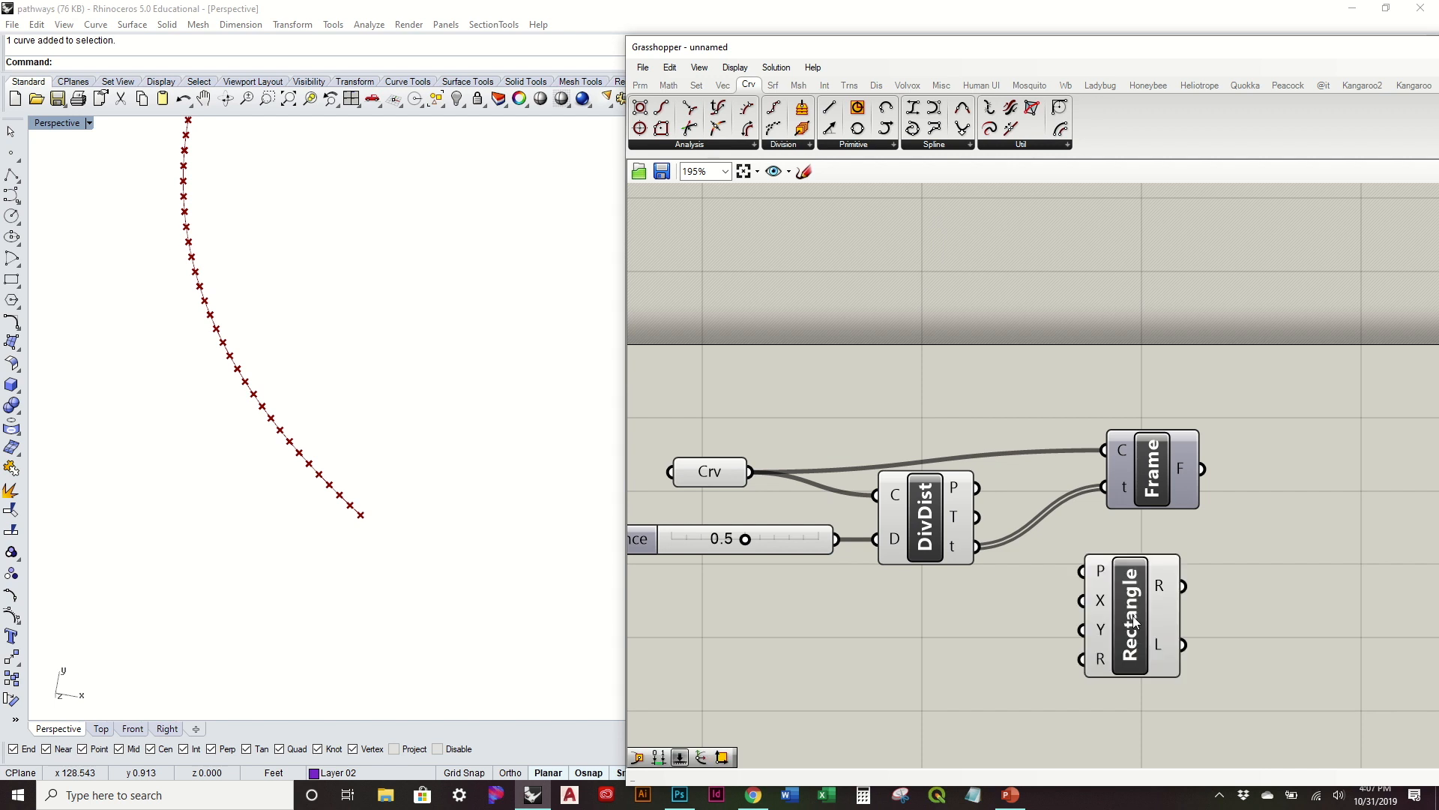
right_click_drag(1136, 615, 1044, 436)
left_click_drag(1046, 442, 1117, 486)
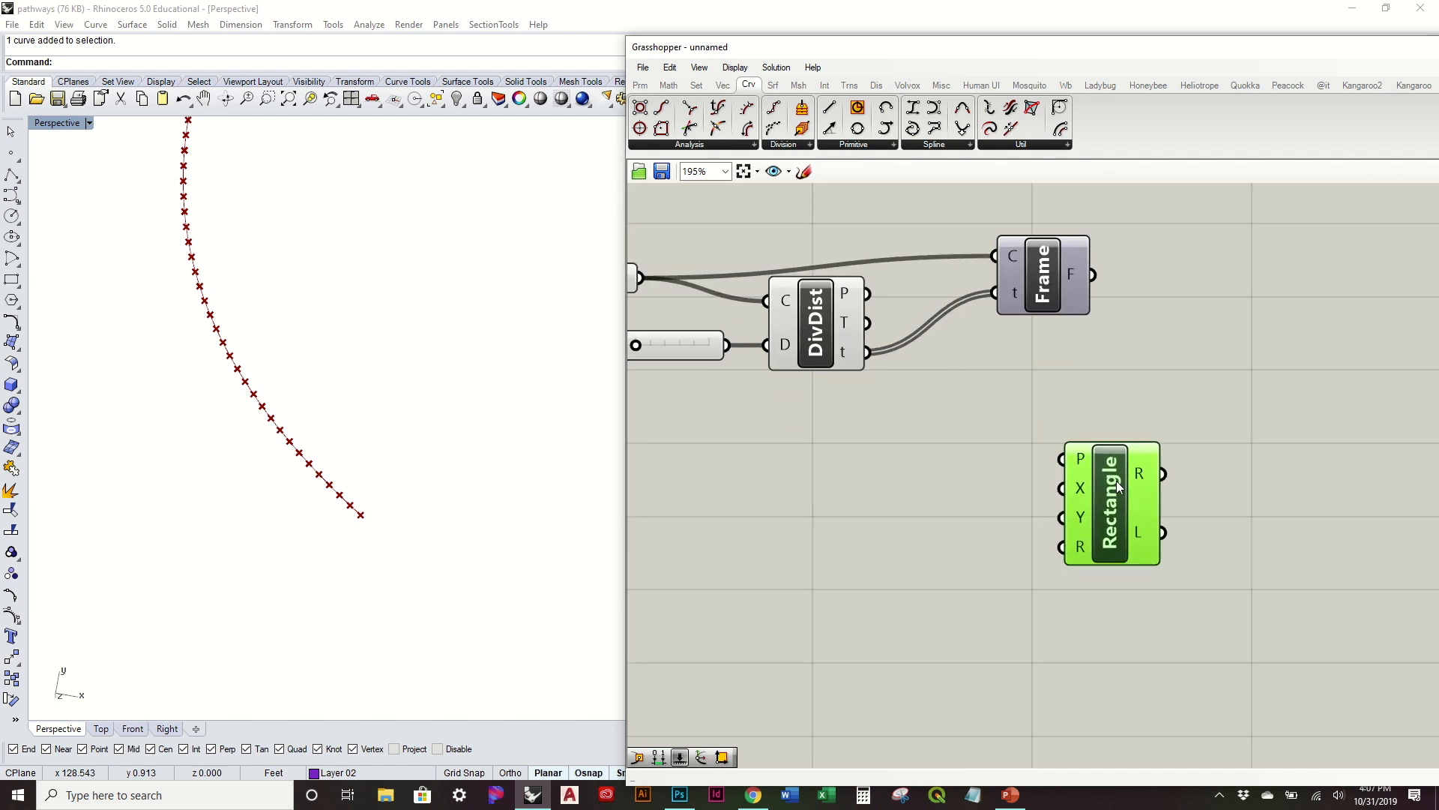
left_click(994, 353)
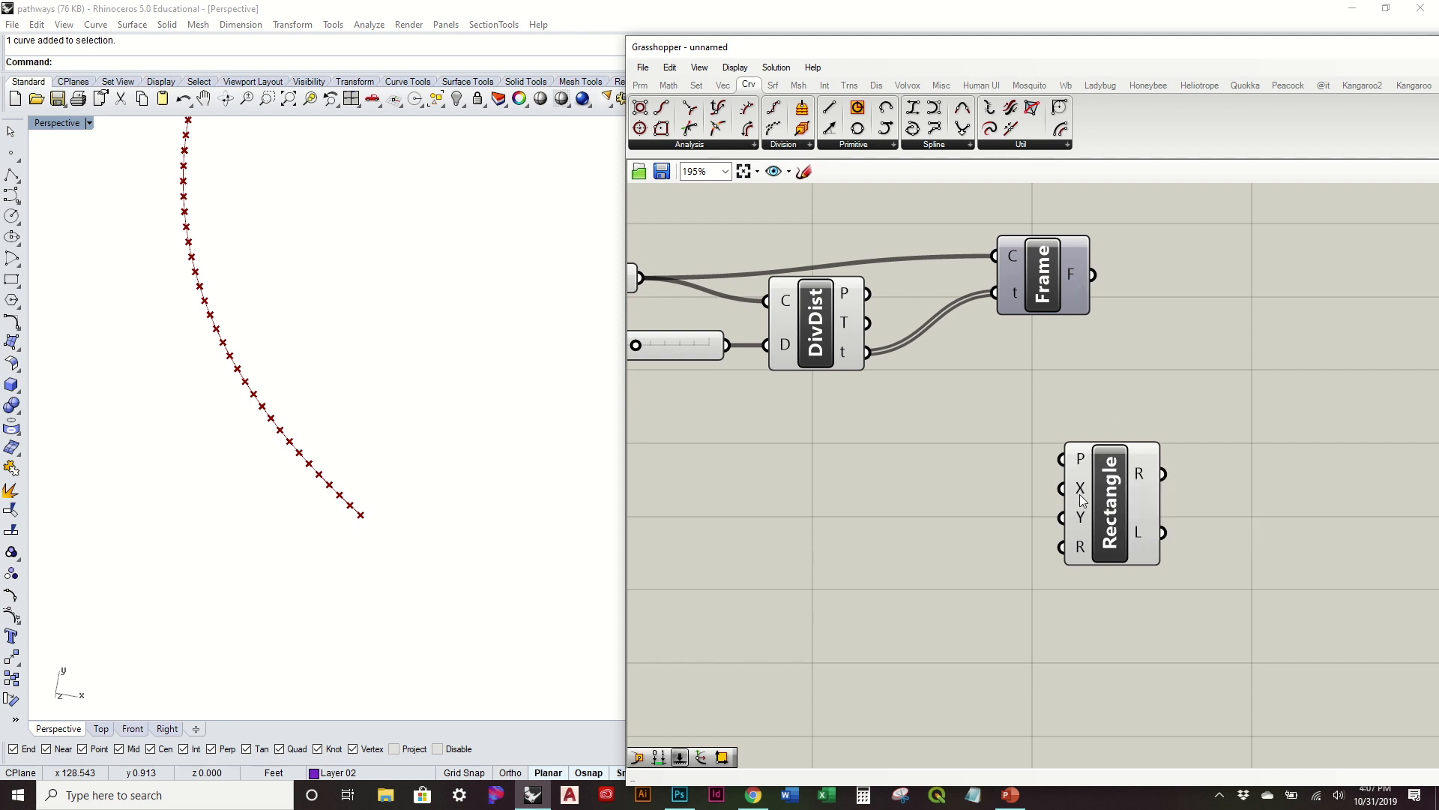
Step: Connect the Curve Frame's F output to the Rectangle's P input and move the Rectangle component beside the frame component
left_click_drag(1072, 367, 1069, 443)
left_click_drag(1131, 473, 1217, 382)
scroll(444, 445, "down", 8)
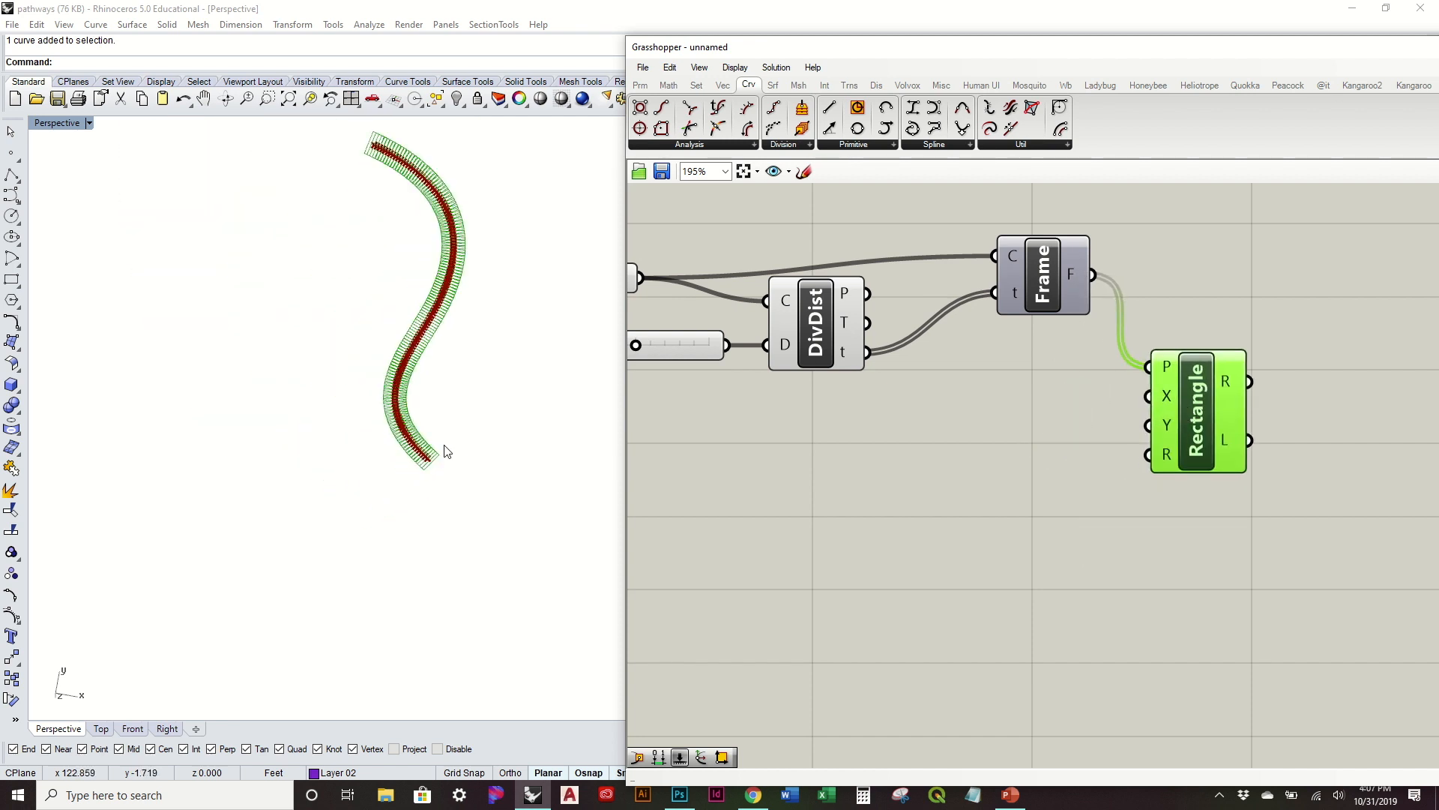
Step: Inspect the rectangles along the curve in Rhino and move the Rectangle component up and away from the Curve Frame component
scroll(405, 160, "up", 5)
scroll(405, 160, "down", 5)
scroll(488, 465, "up", 4)
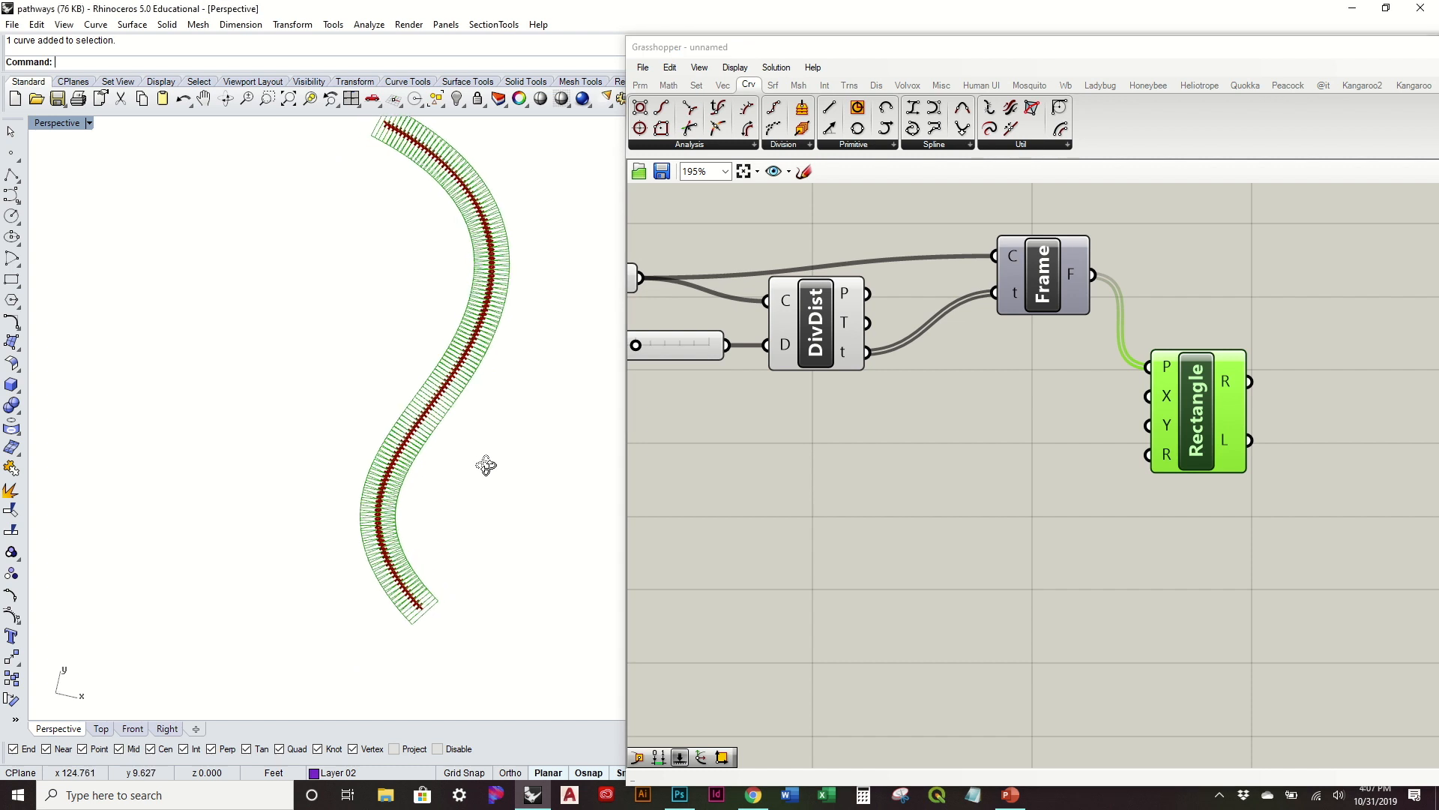
left_click(1000, 484)
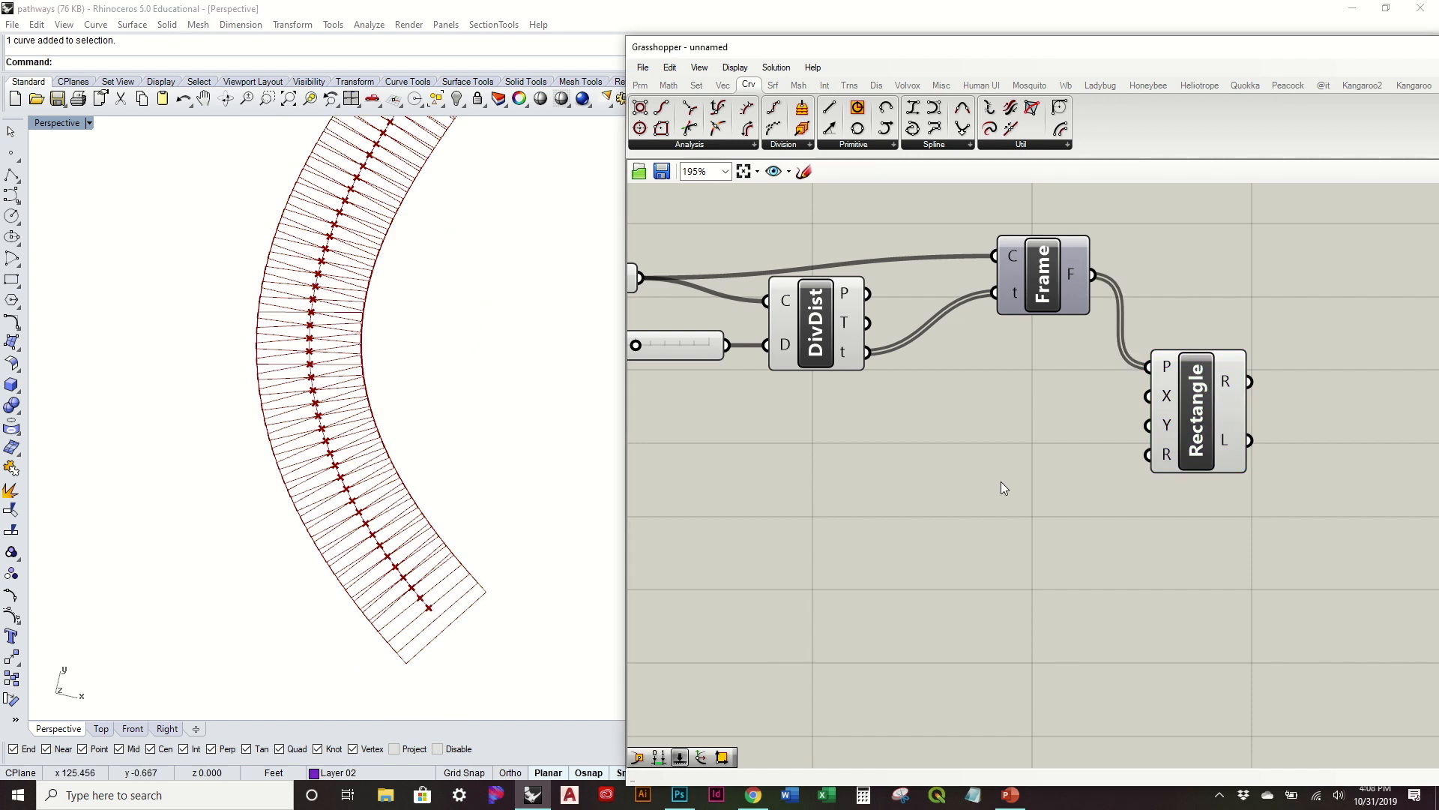
left_click_drag(1208, 393, 1283, 345)
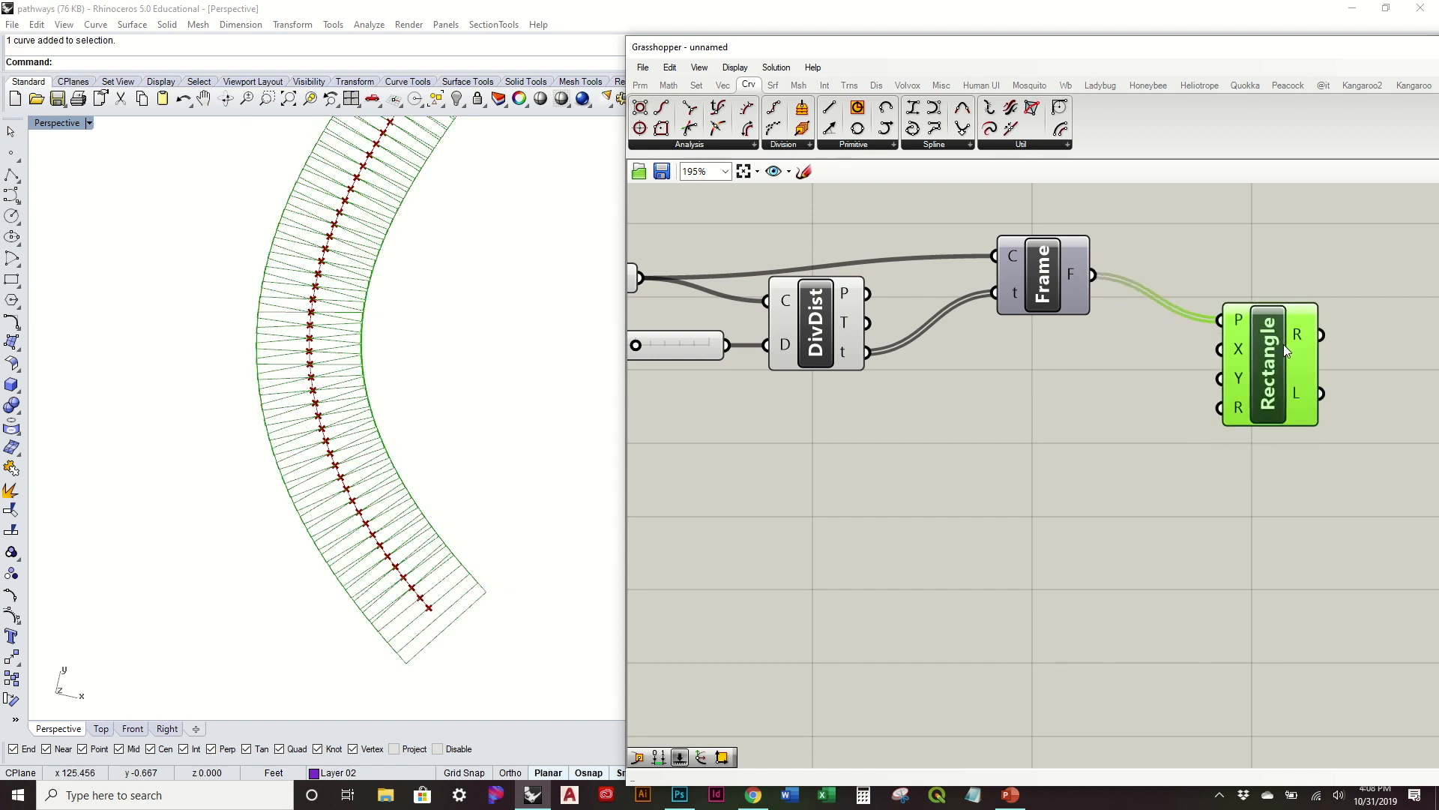
Step: Turn the Curve Frame component's preview back on
left_click(1047, 279)
right_click(1047, 279)
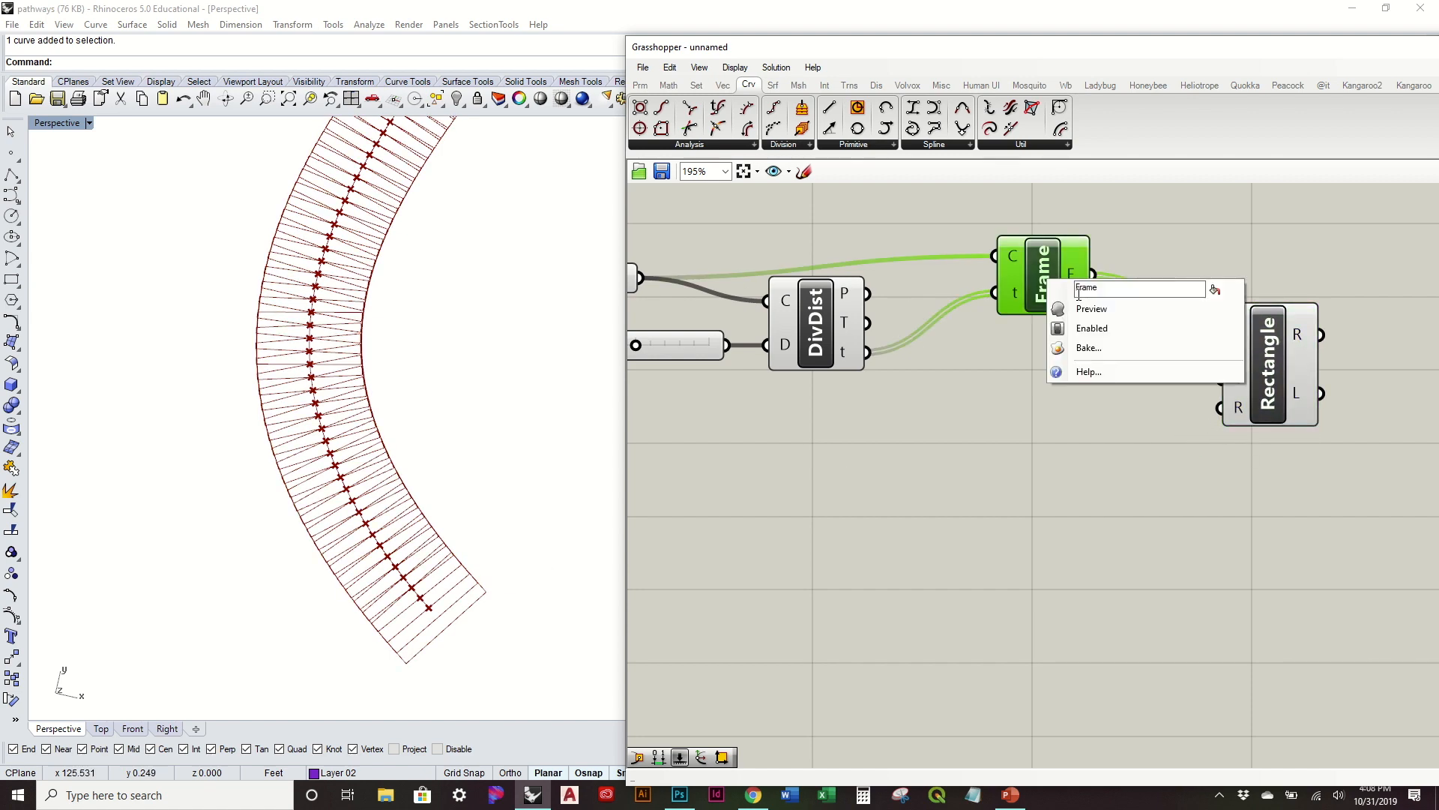
left_click(1092, 308)
left_click(1078, 514)
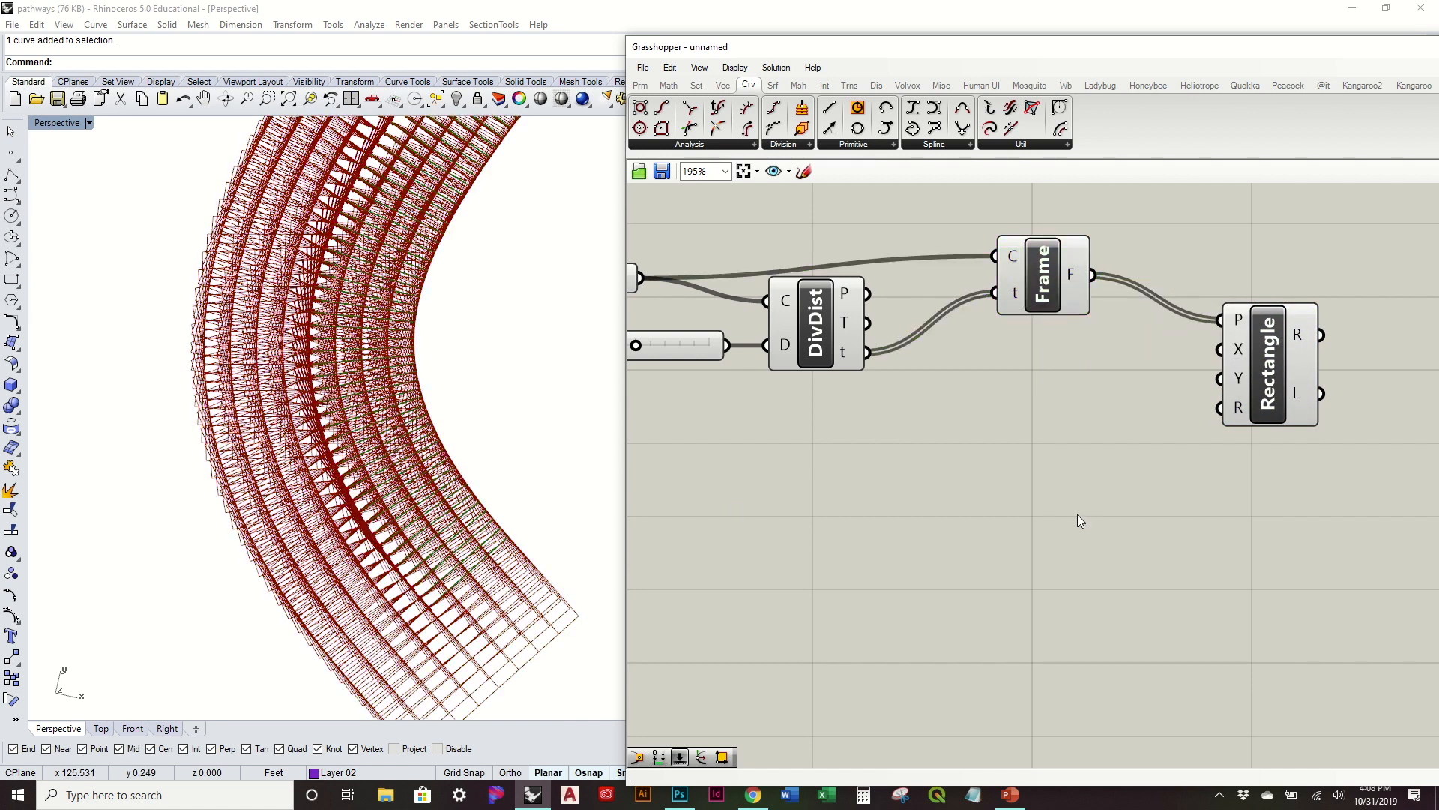
Step: Examine how the frames line up with the rectangles along the whole curve, including both of its ends
scroll(464, 543, "down", 5)
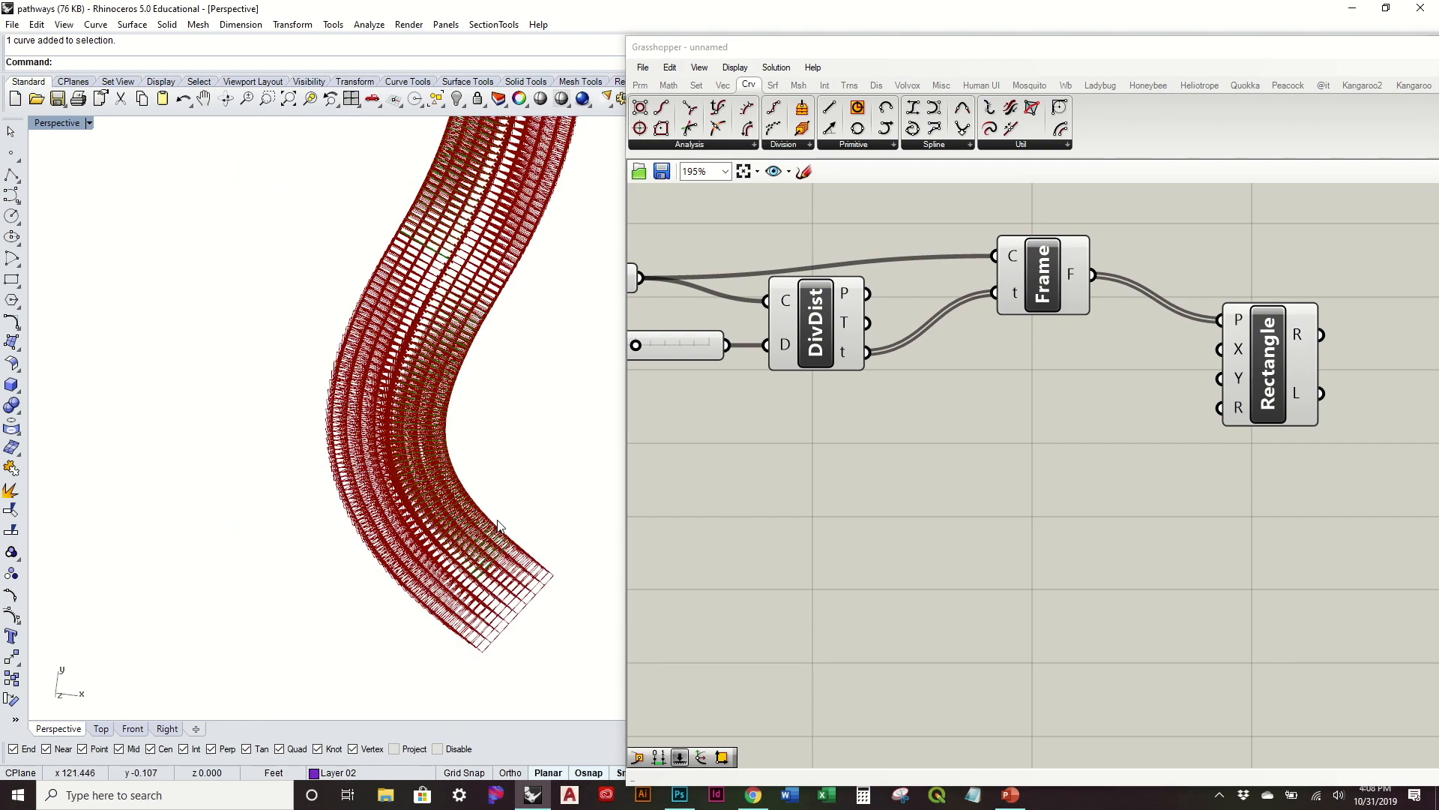
scroll(498, 526, "up", 4)
scroll(444, 197, "down", 4)
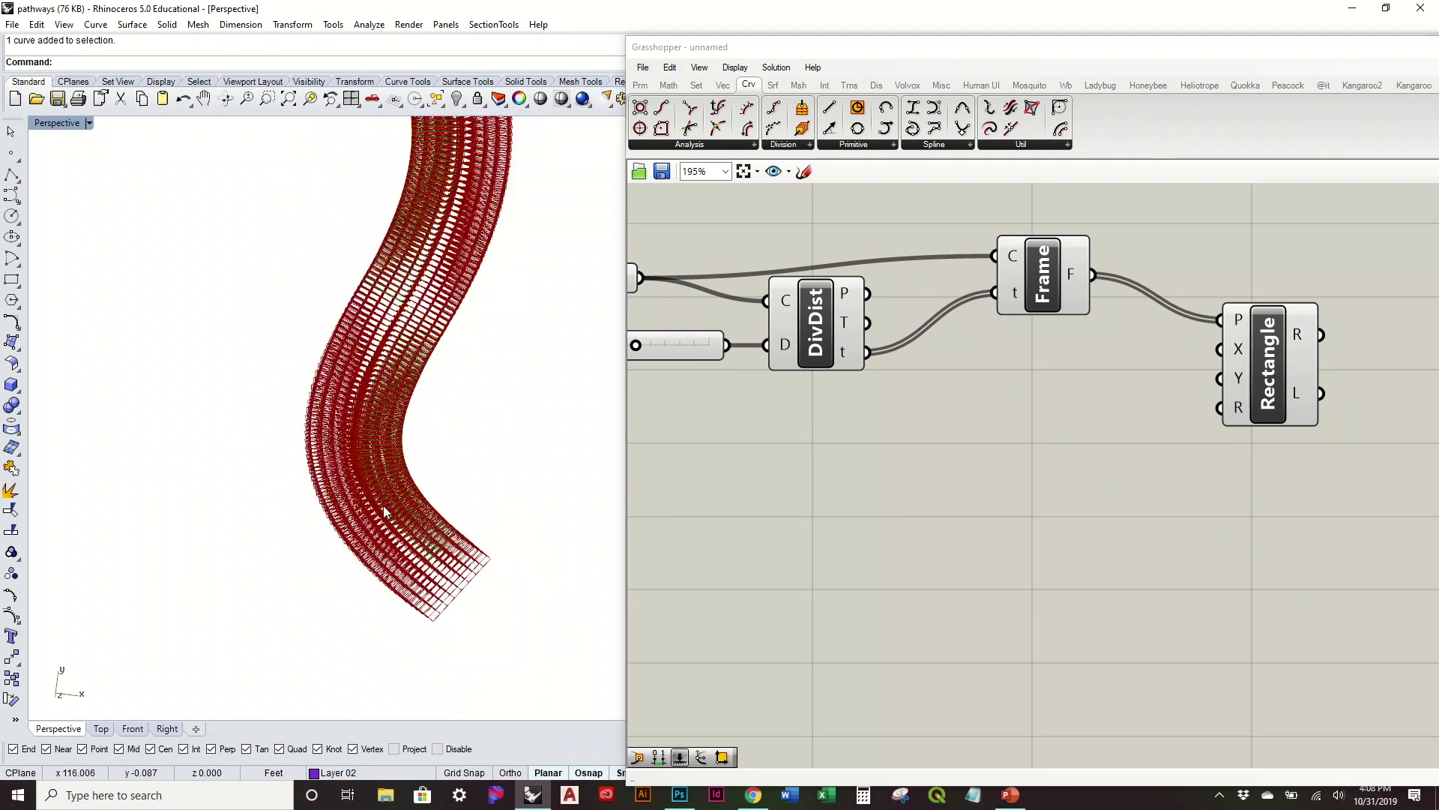
scroll(445, 196, "up", 3)
scroll(444, 196, "down", 3)
right_click_drag(378, 257, 399, 499, "shift")
scroll(293, 129, "up", 6)
scroll(293, 129, "down", 8)
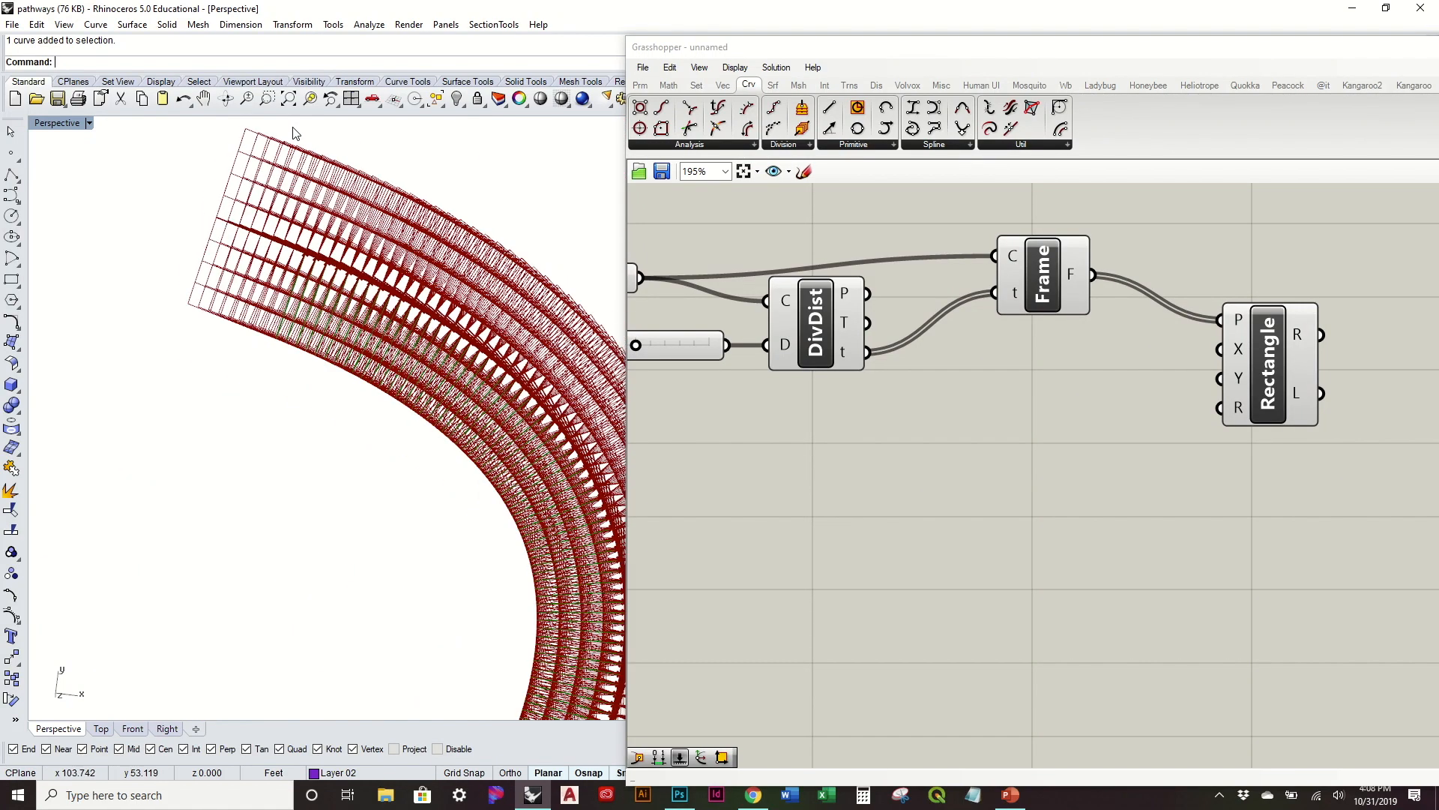
right_click_drag(519, 516, 497, 202, "shift")
right_click_drag(479, 465, 451, 354, "shift")
scroll(432, 581, "up", 6)
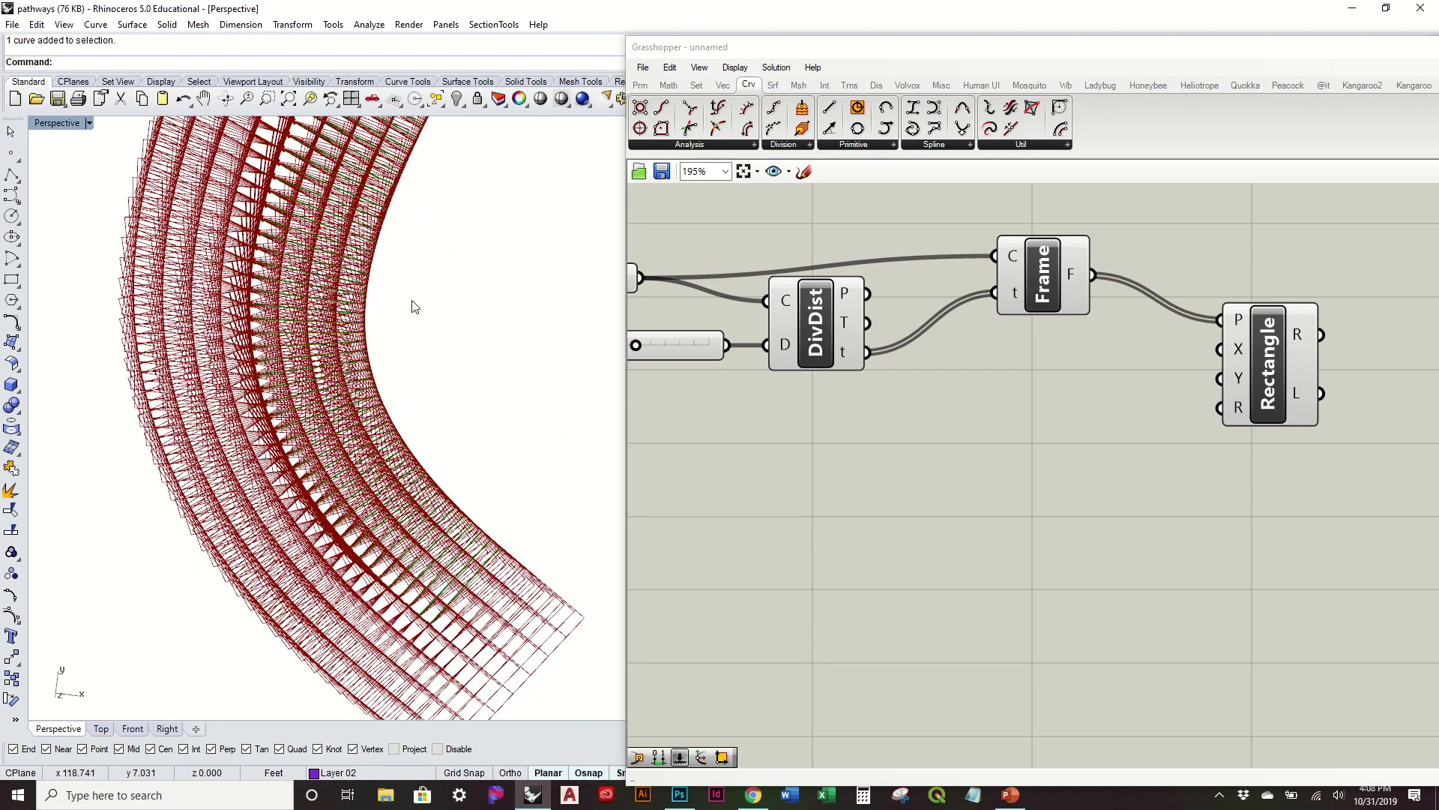
scroll(412, 305, "down", 2)
Step: Turn off the Curve Frame component's preview
left_click(1050, 277)
right_click(1050, 277)
left_click(1112, 306)
Step: Raise the Rectangle component level with the Curve Frame's output and widen the gap between the two components
left_click_drag(1278, 359, 1278, 315)
left_click(1185, 420)
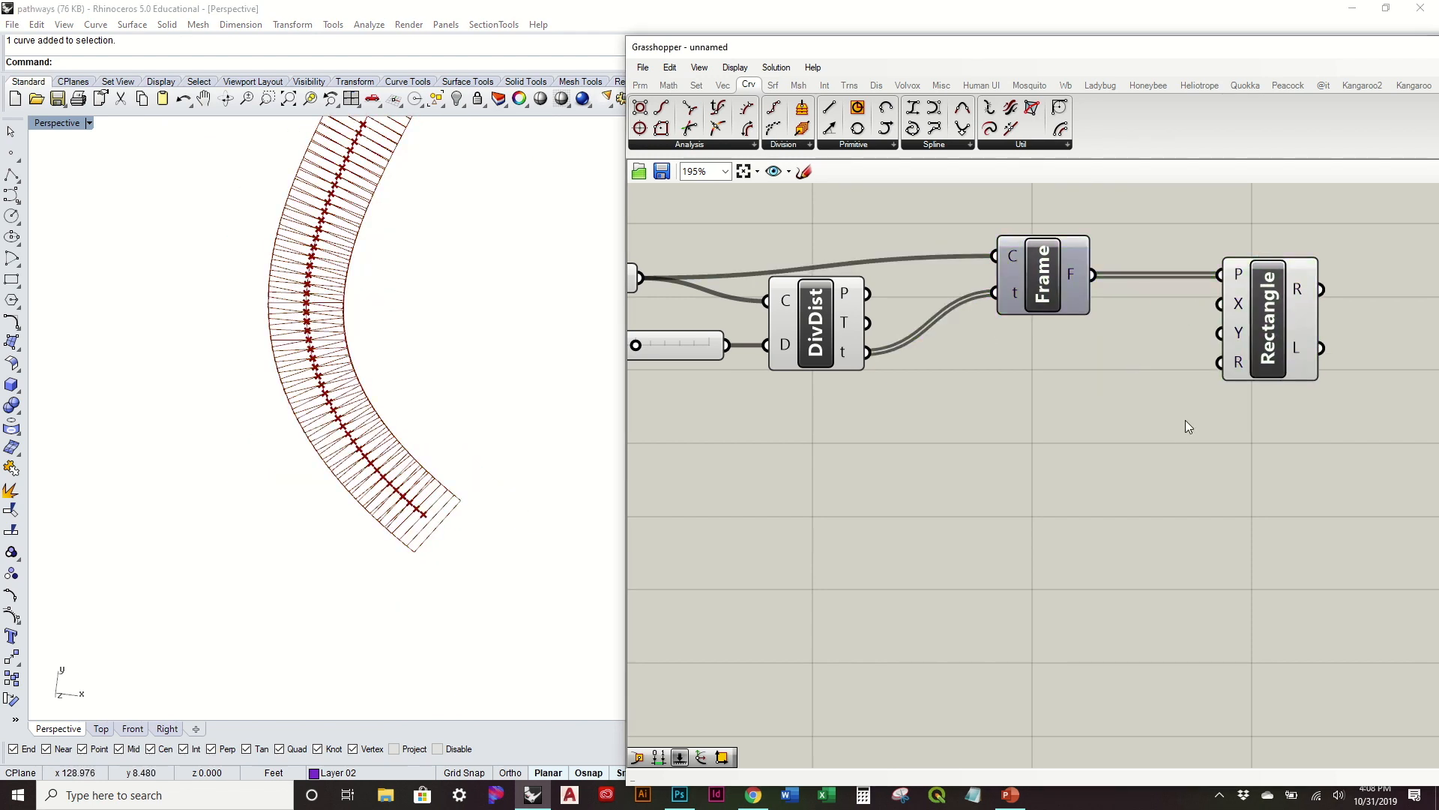
right_click_drag(1185, 419, 1070, 489)
left_click_drag(1127, 384, 1198, 384)
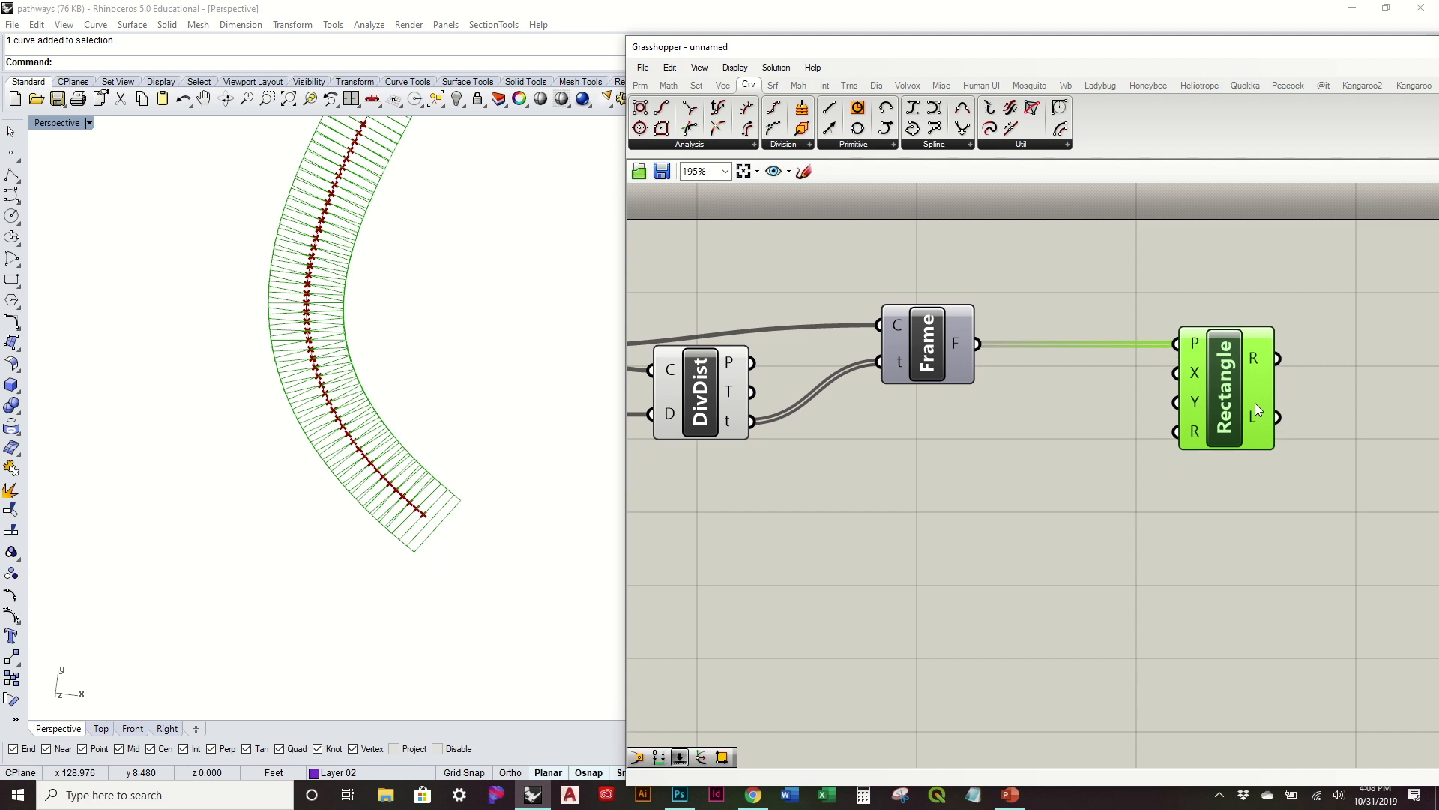
left_click(936, 457)
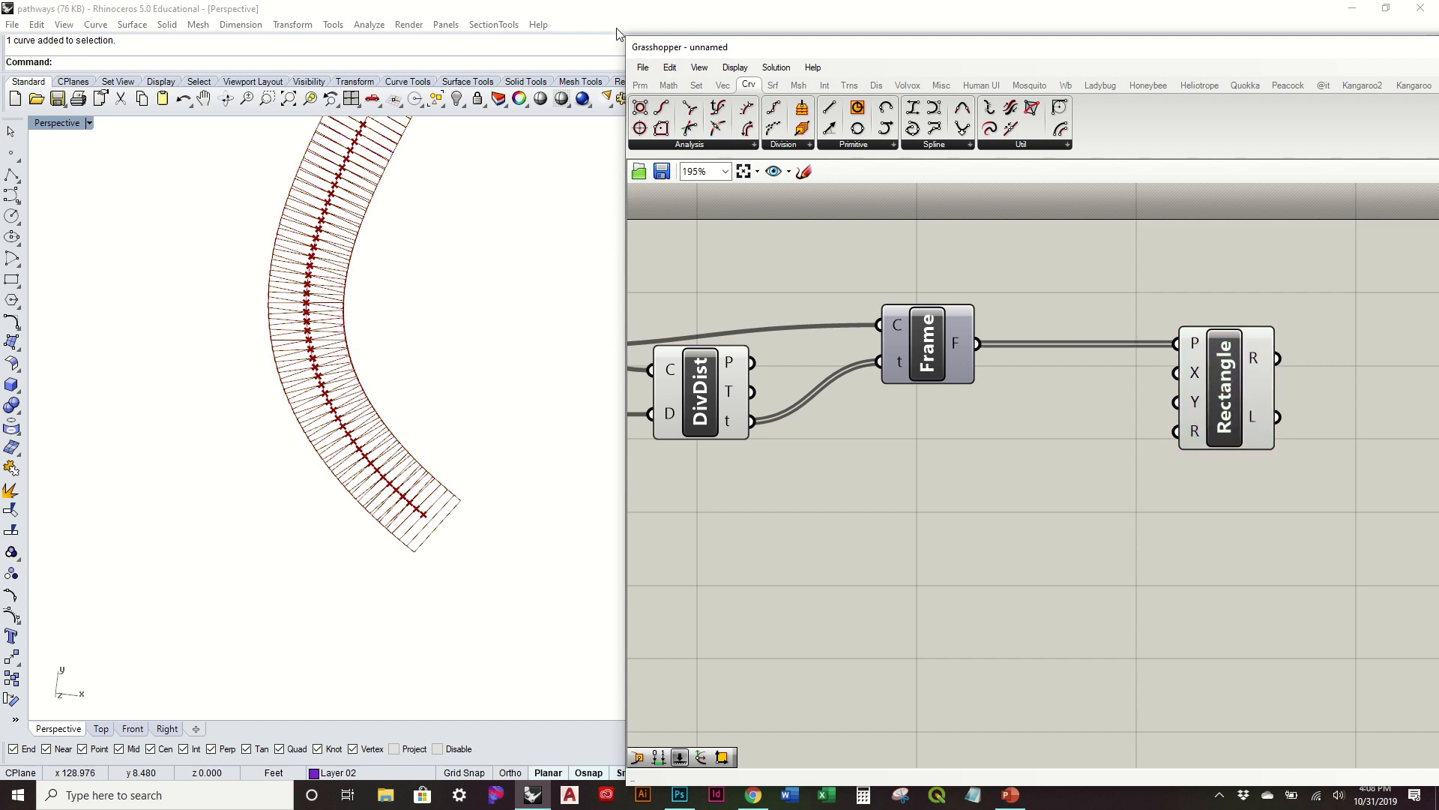
Step: Add a Construct Domain component, connect its I output to the Rectangle's X input, and place it closer to the Rectangle
left_click(634, 86)
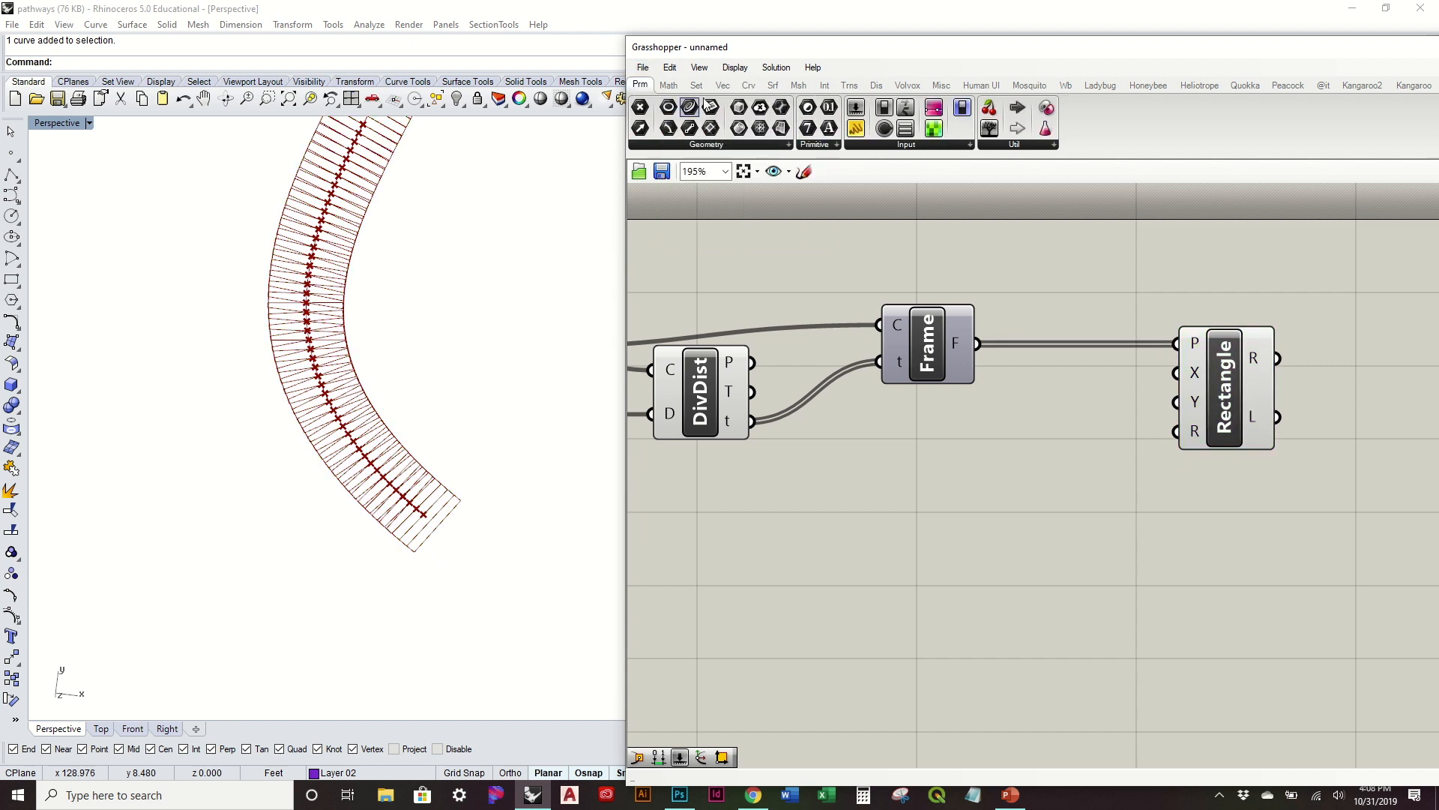
left_click(668, 85)
left_click(663, 106)
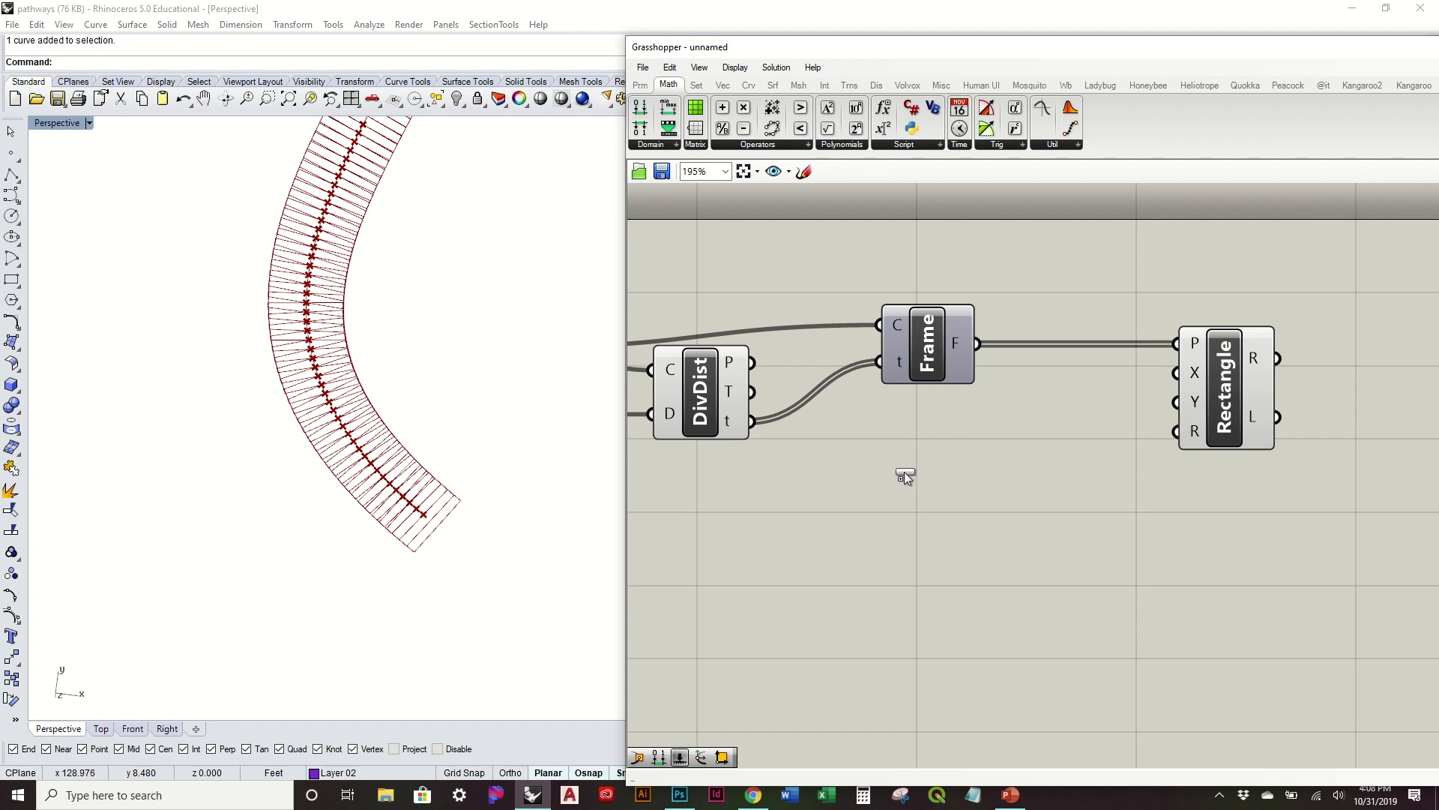
left_click(946, 423)
left_click_drag(1175, 373, 1176, 373)
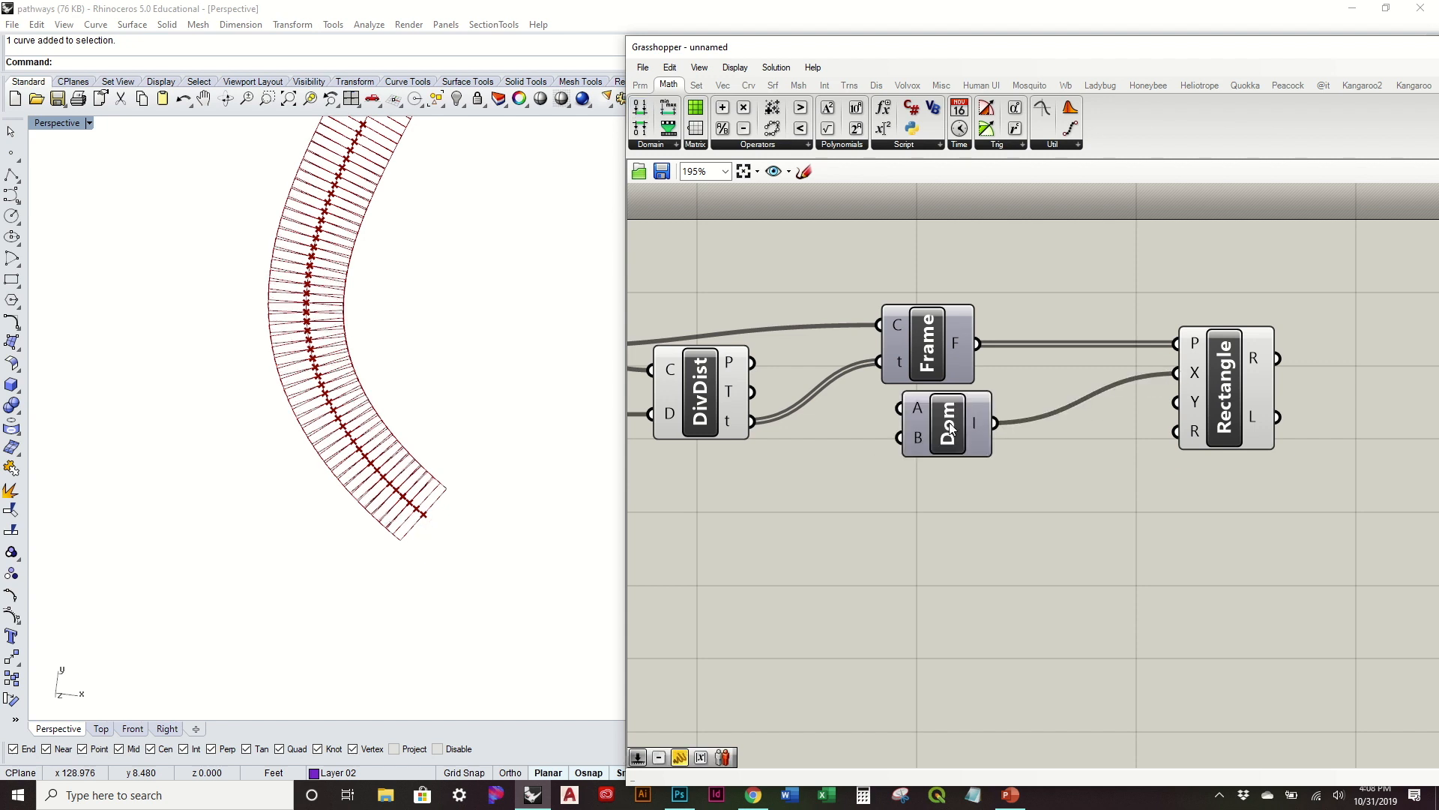
left_click_drag(948, 423, 1045, 443)
Step: Create a number slider with value 0, connect it to the Construct Domain's A input, and space the domain component from it
scroll(442, 521, "up", 5)
scroll(375, 528, "up", 2)
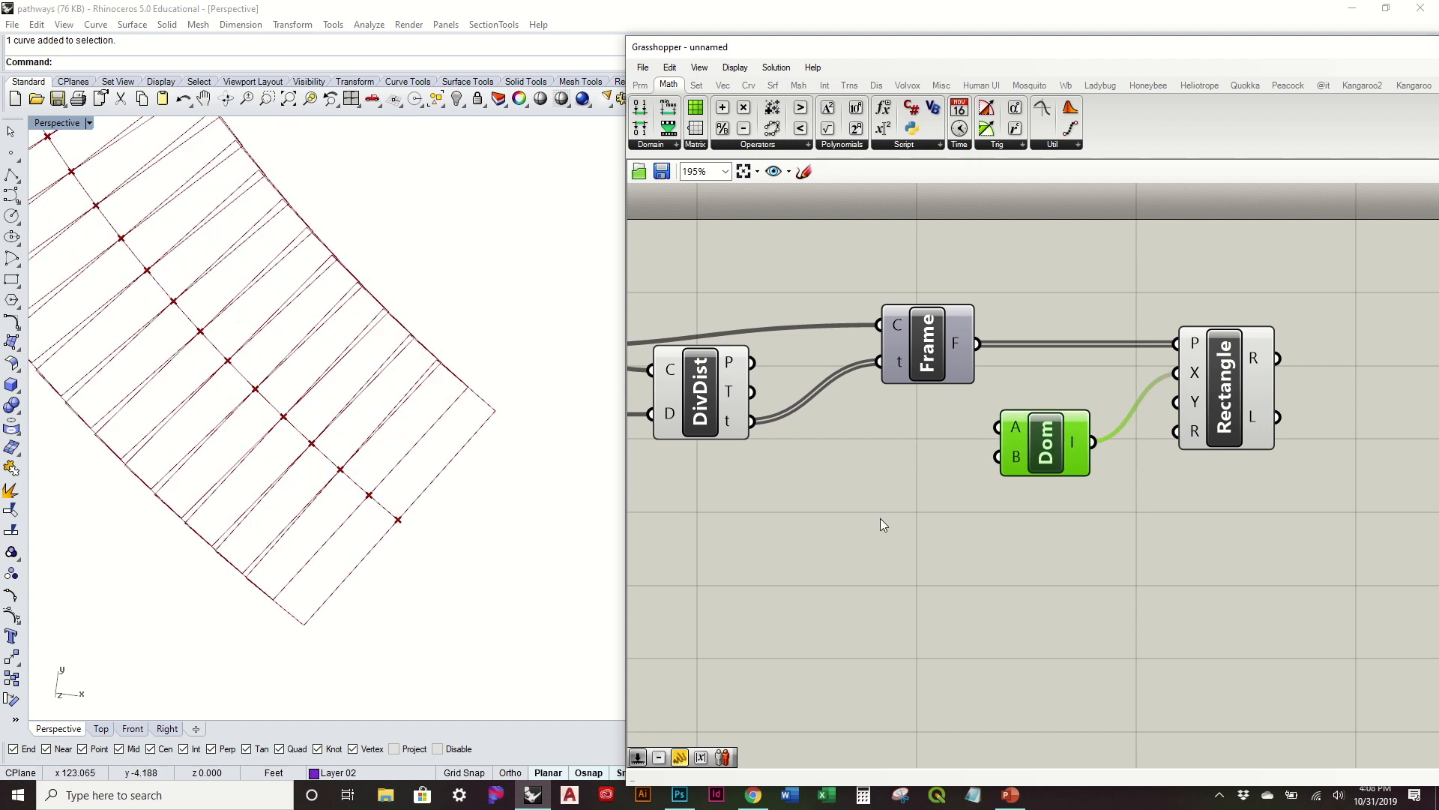
double_click(923, 466)
type("0")
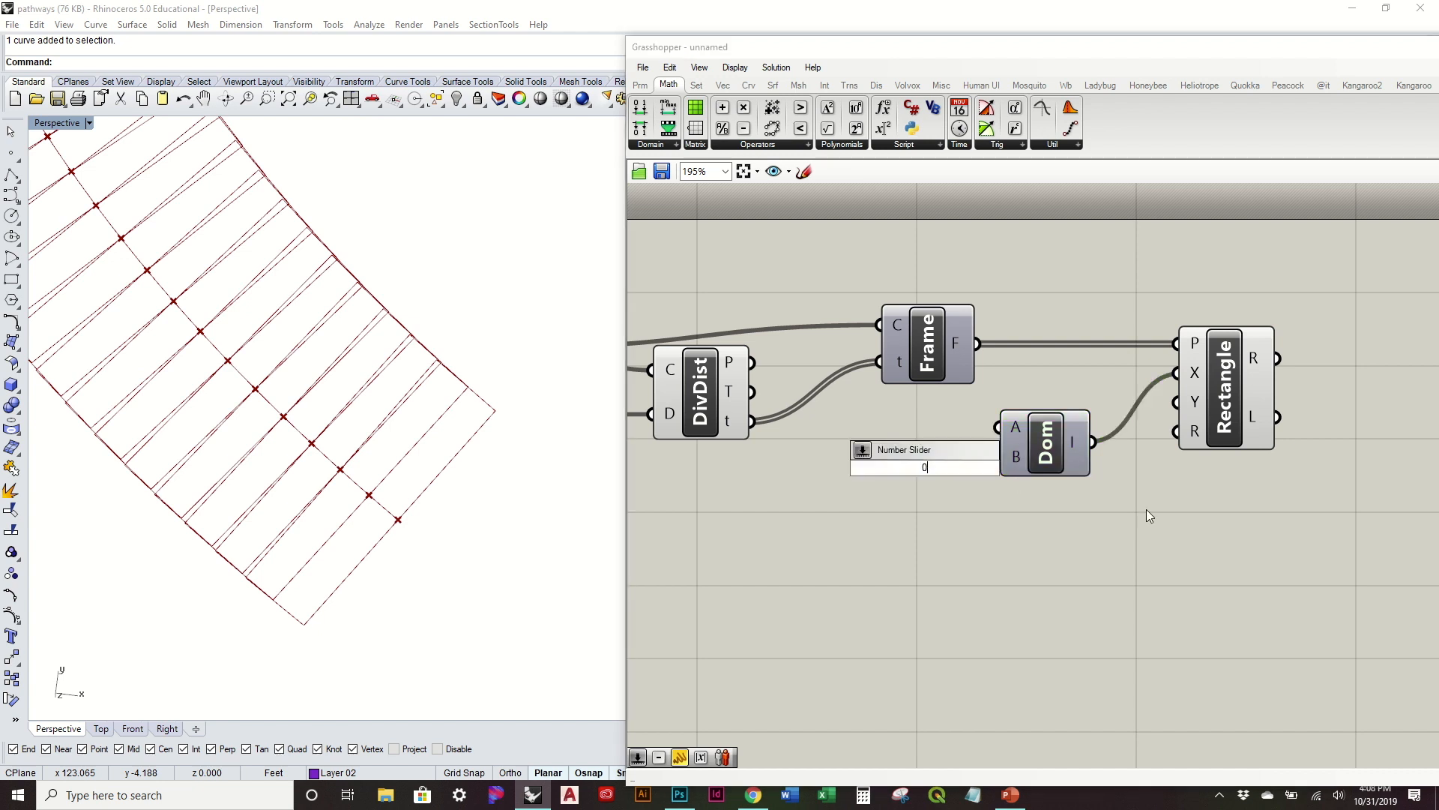
key("Return")
left_click_drag(1039, 472, 998, 427)
left_click_drag(1049, 452, 1091, 472)
Step: Connect the Distance slider to the Construct Domain's B input and check the rectangle widths against the frame spacing
right_click_drag(660, 465, 835, 478)
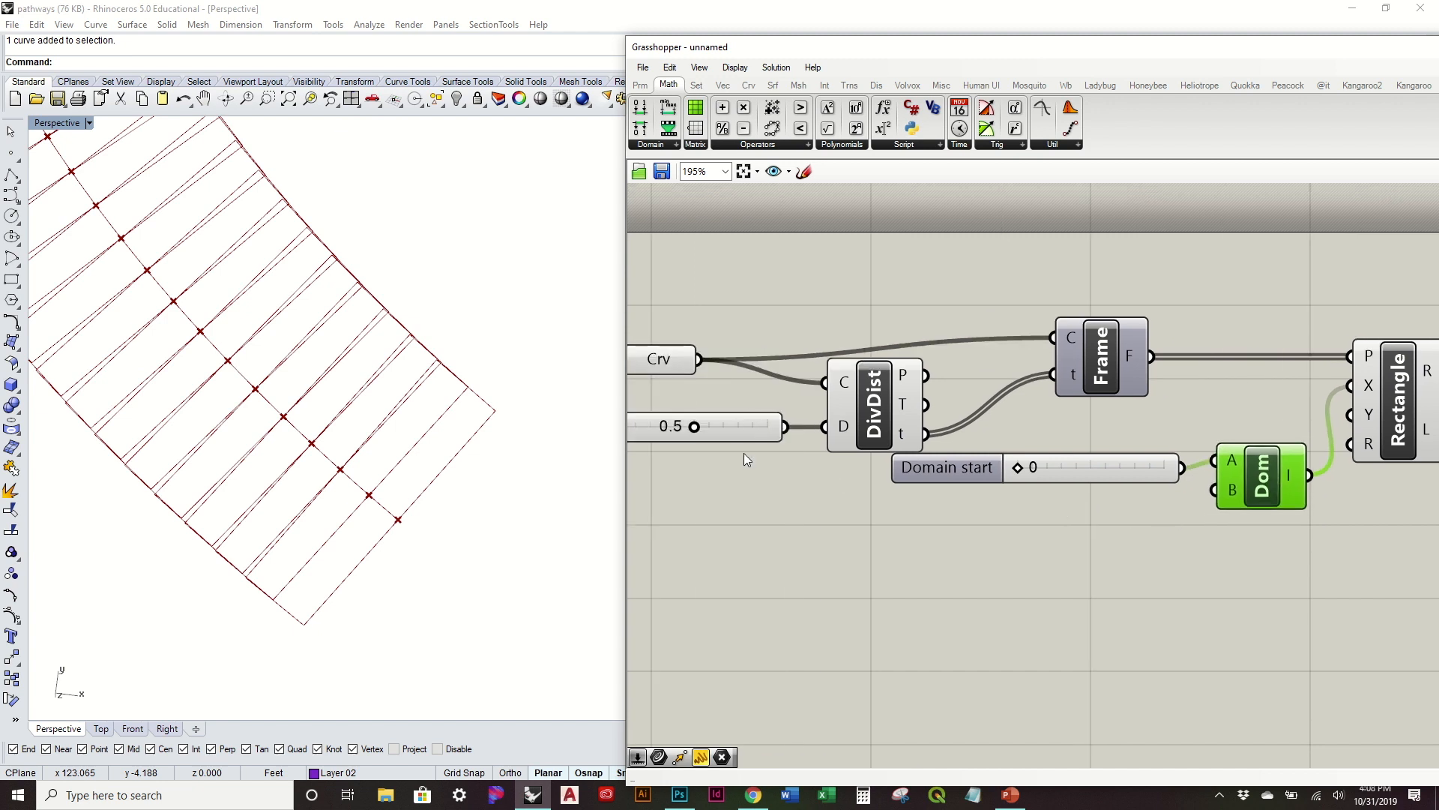
scroll(1016, 468, "down", 1)
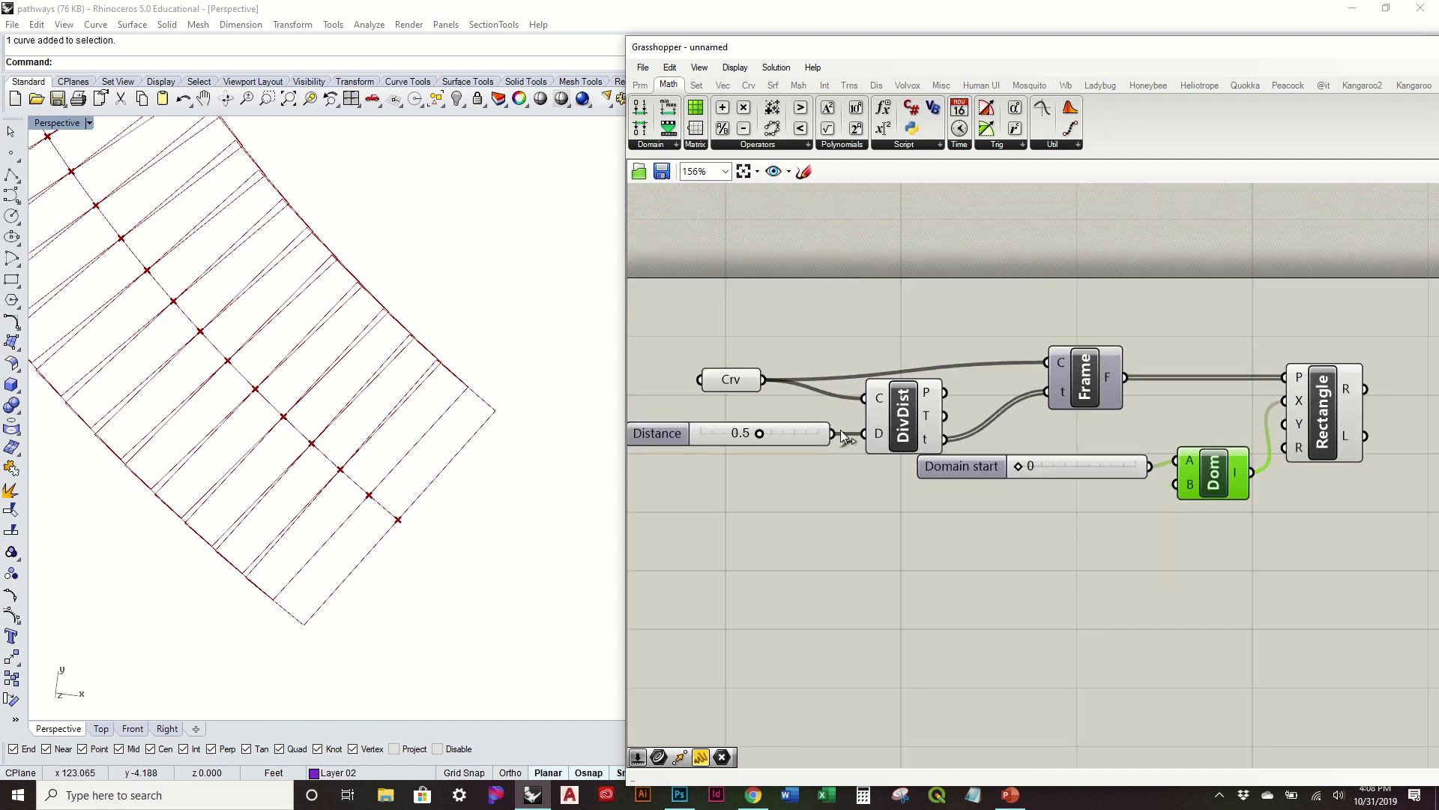
left_click_drag(944, 438, 1181, 488)
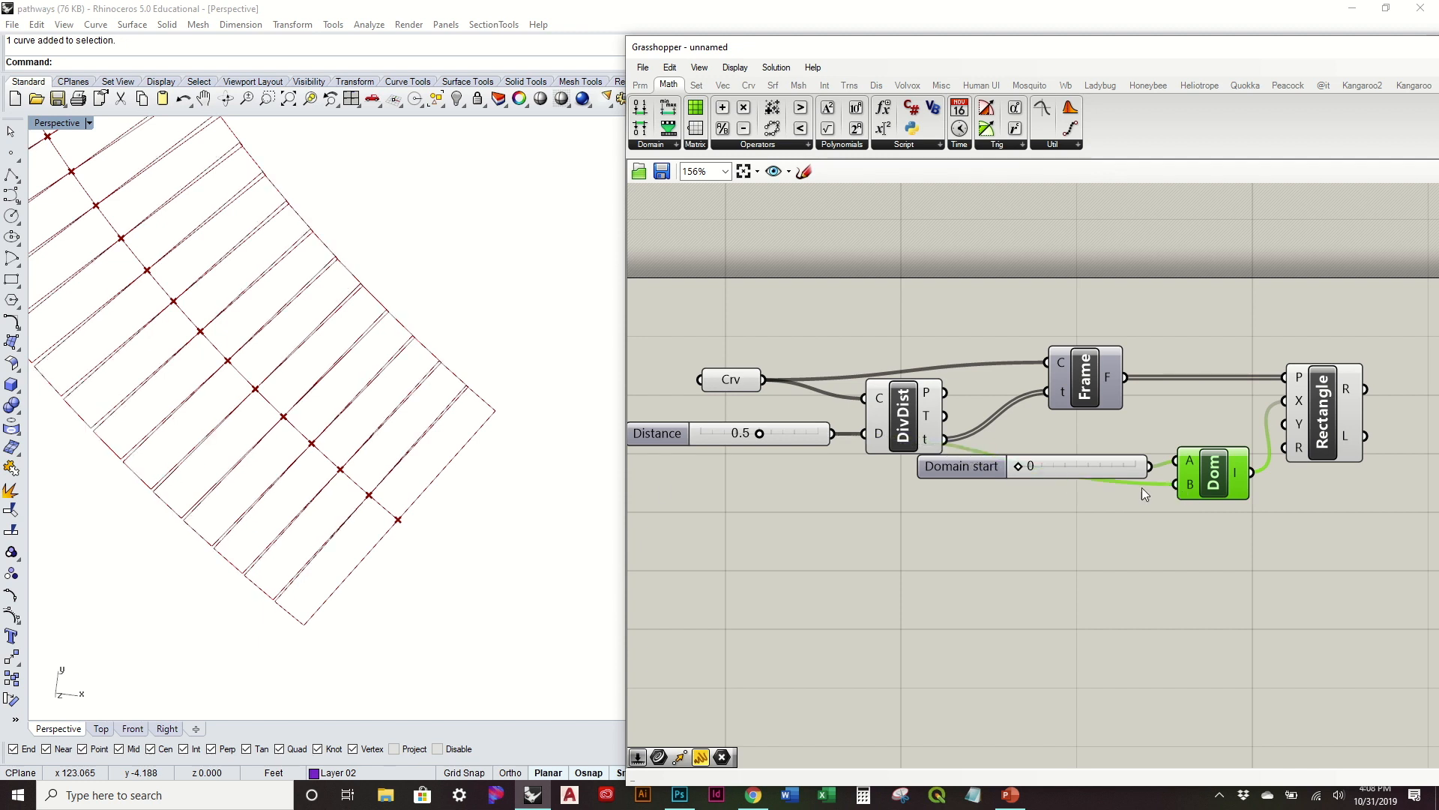
scroll(438, 450, "up", 3)
scroll(424, 450, "down", 3)
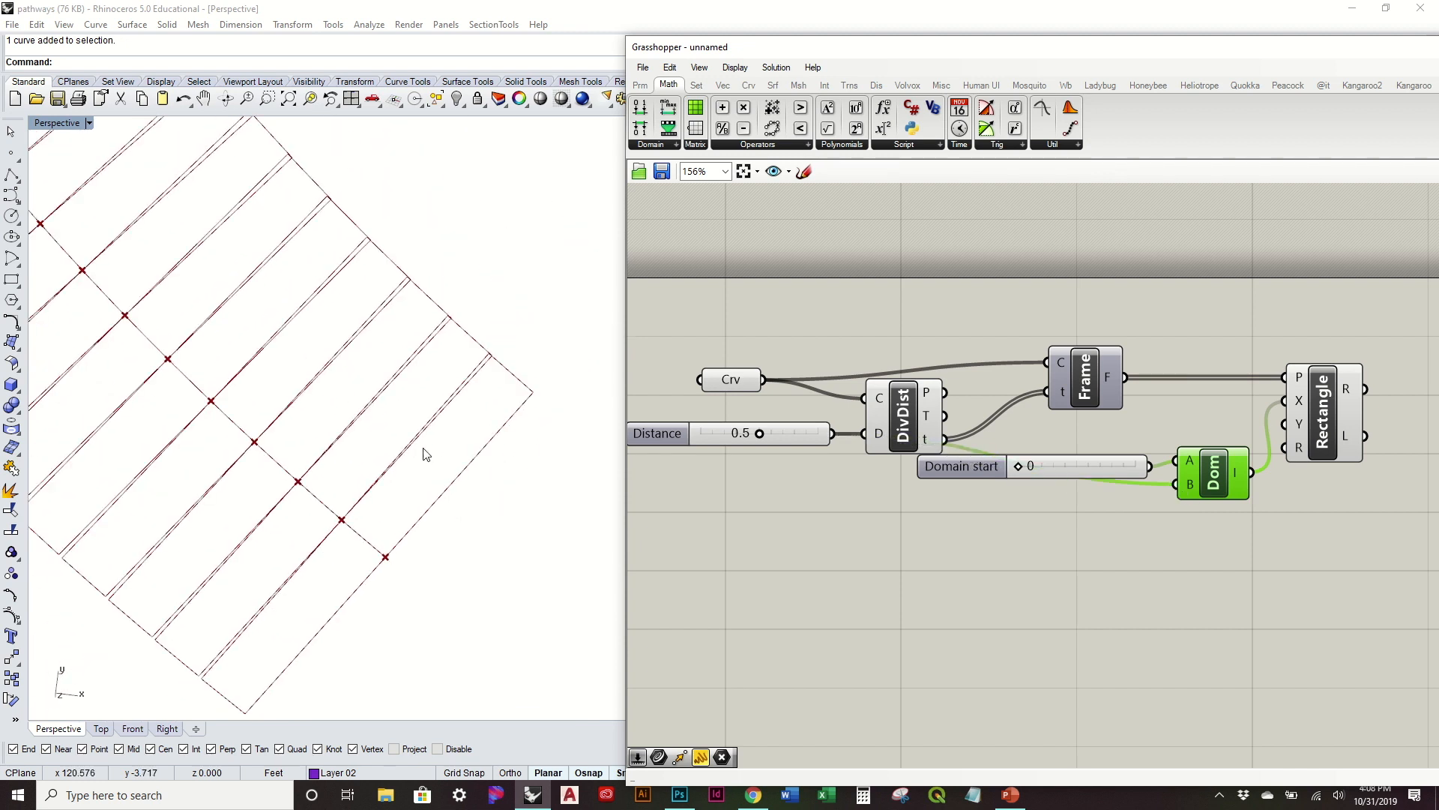
scroll(156, 394, "up", 3)
scroll(156, 394, "down", 4)
Step: Add an expression to the Construct Domain's B input that multiplies x by a factor
right_click_drag(971, 487, 799, 485)
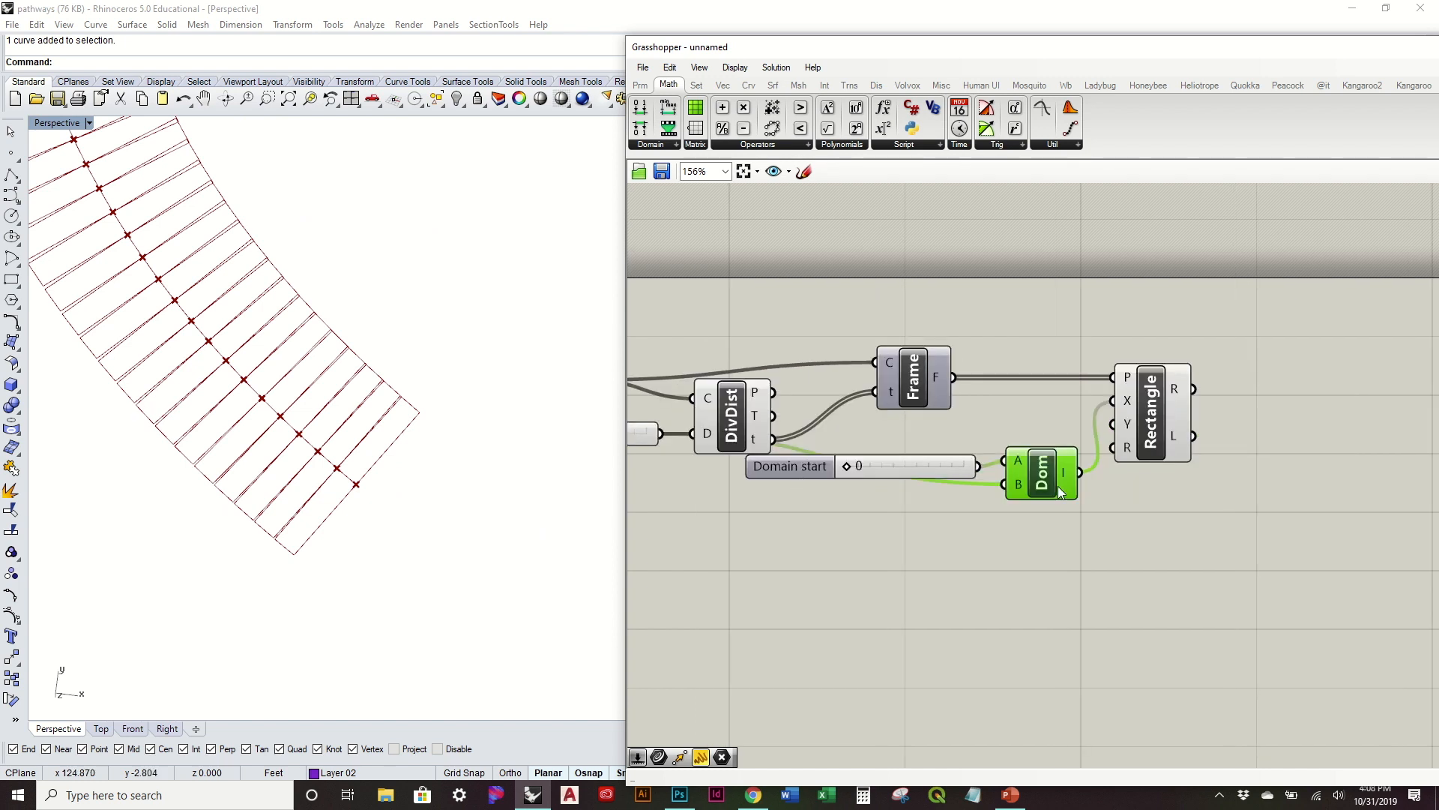
scroll(1060, 486, "up", 3)
left_click_drag(1019, 461, 1048, 473)
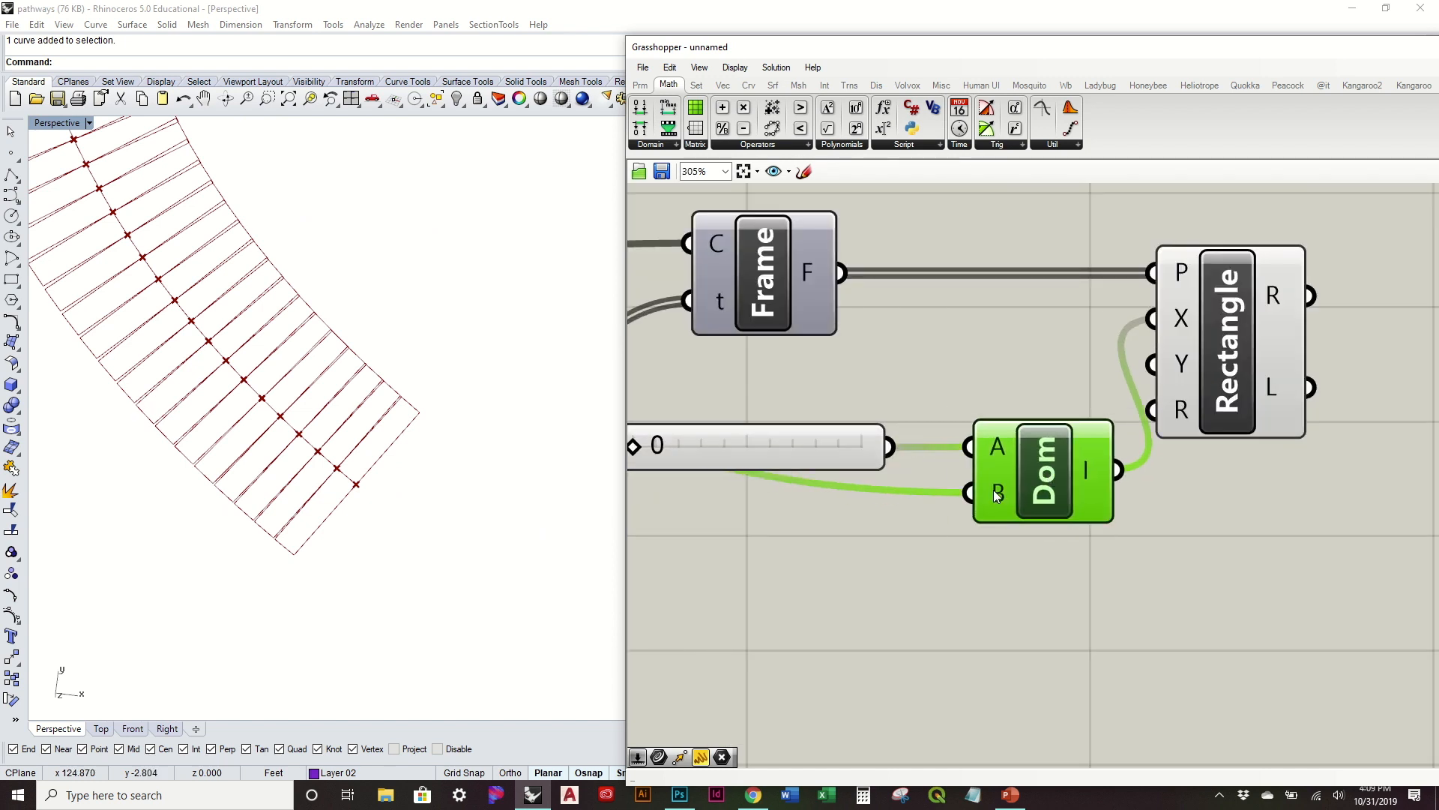
right_click_drag(988, 492, 1249, 508)
scroll(1150, 510, "down", 2)
right_click(1233, 520)
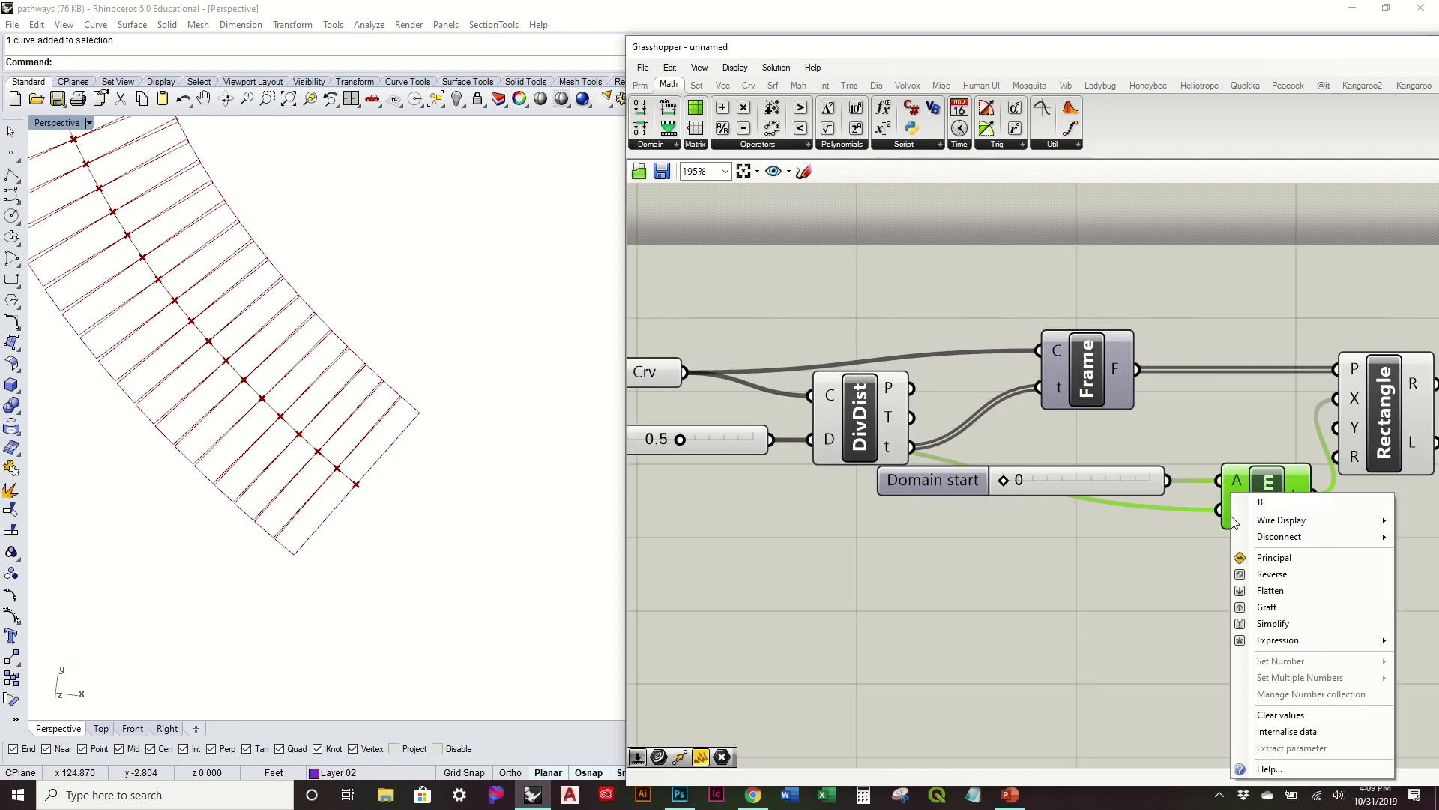
mouse_move(1278, 640)
left_click(1189, 657)
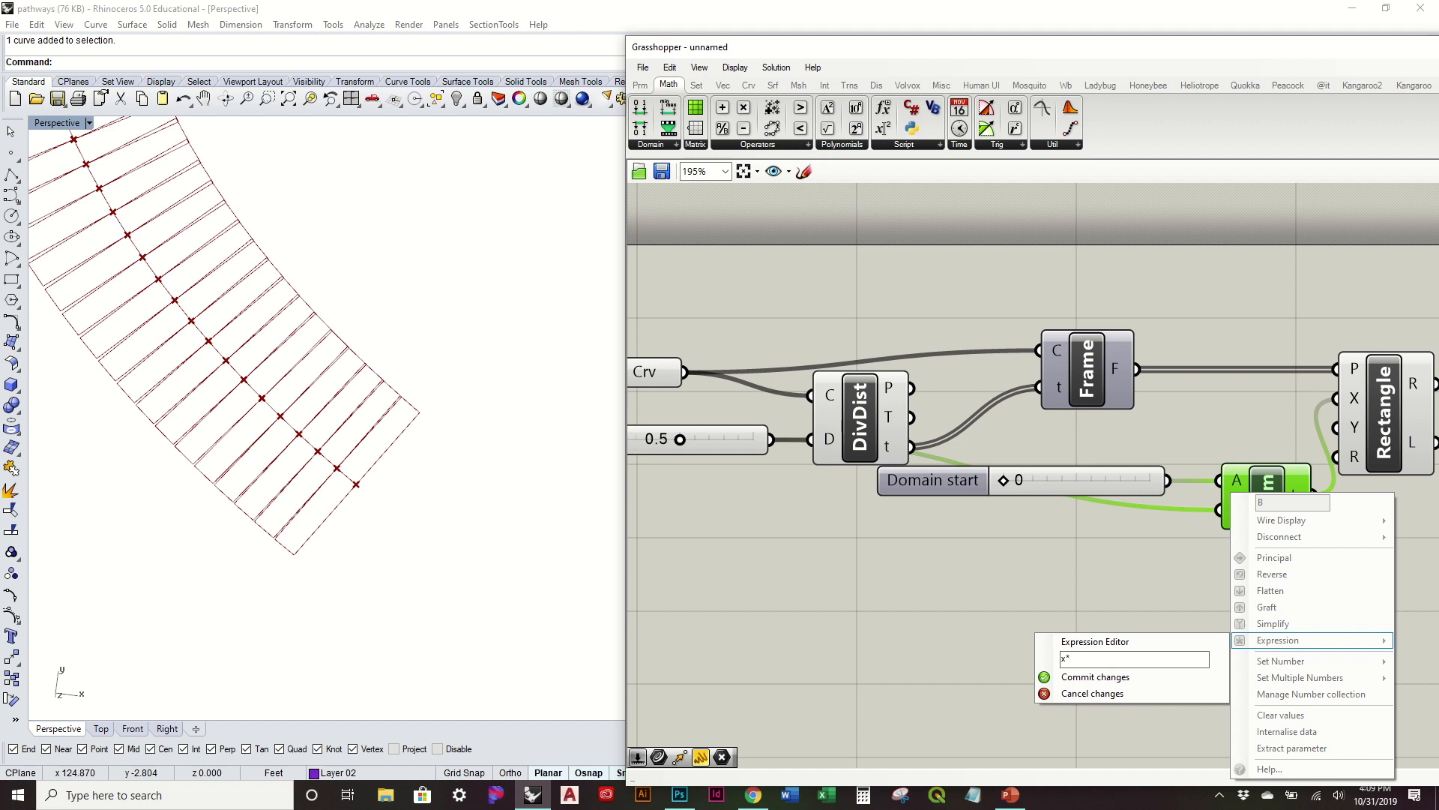
left_click(1130, 678)
Step: Examine the gaps between the rectangles along the straight and curved parts of the pathway in the Rhino viewport
scroll(449, 360, "up", 5)
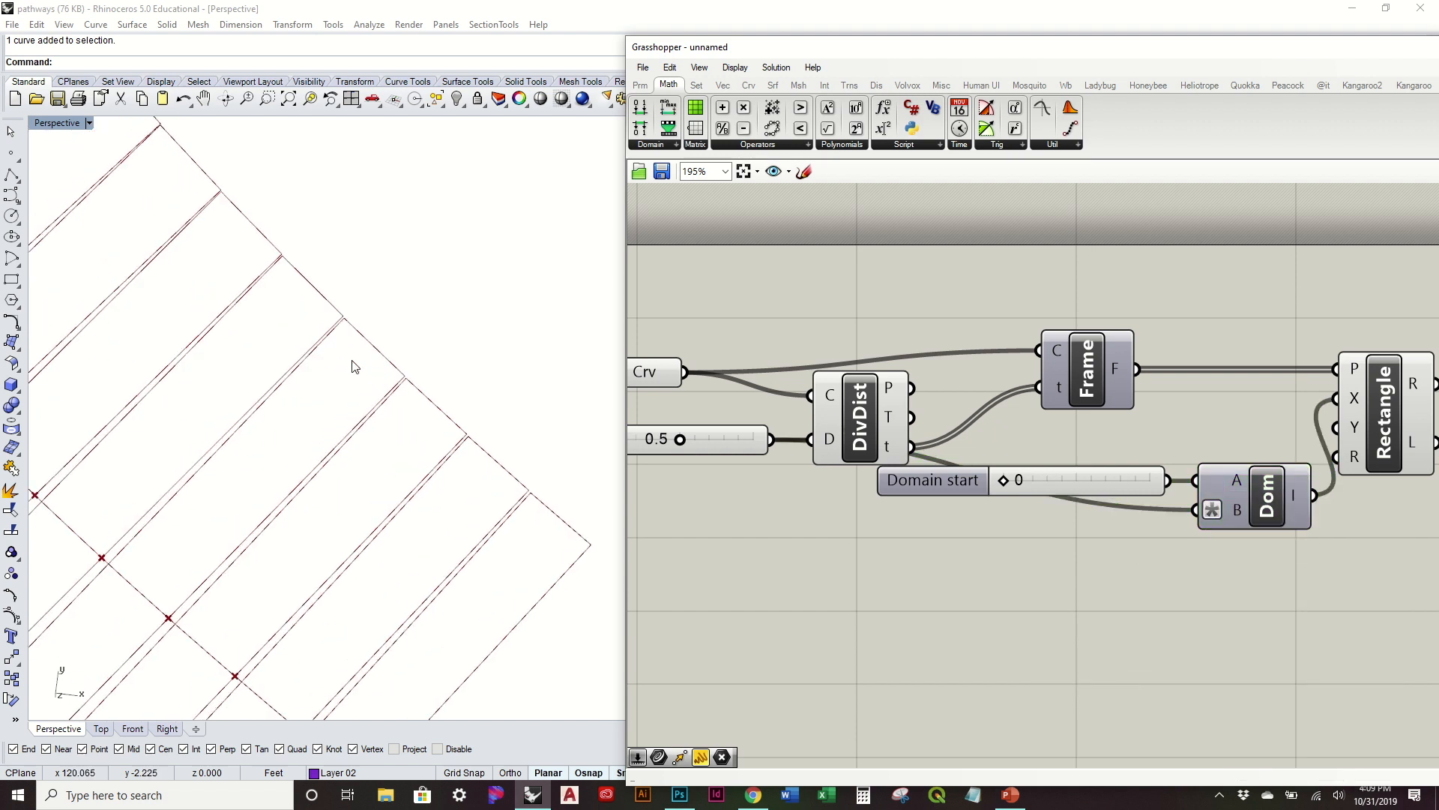
scroll(449, 360, "down", 10)
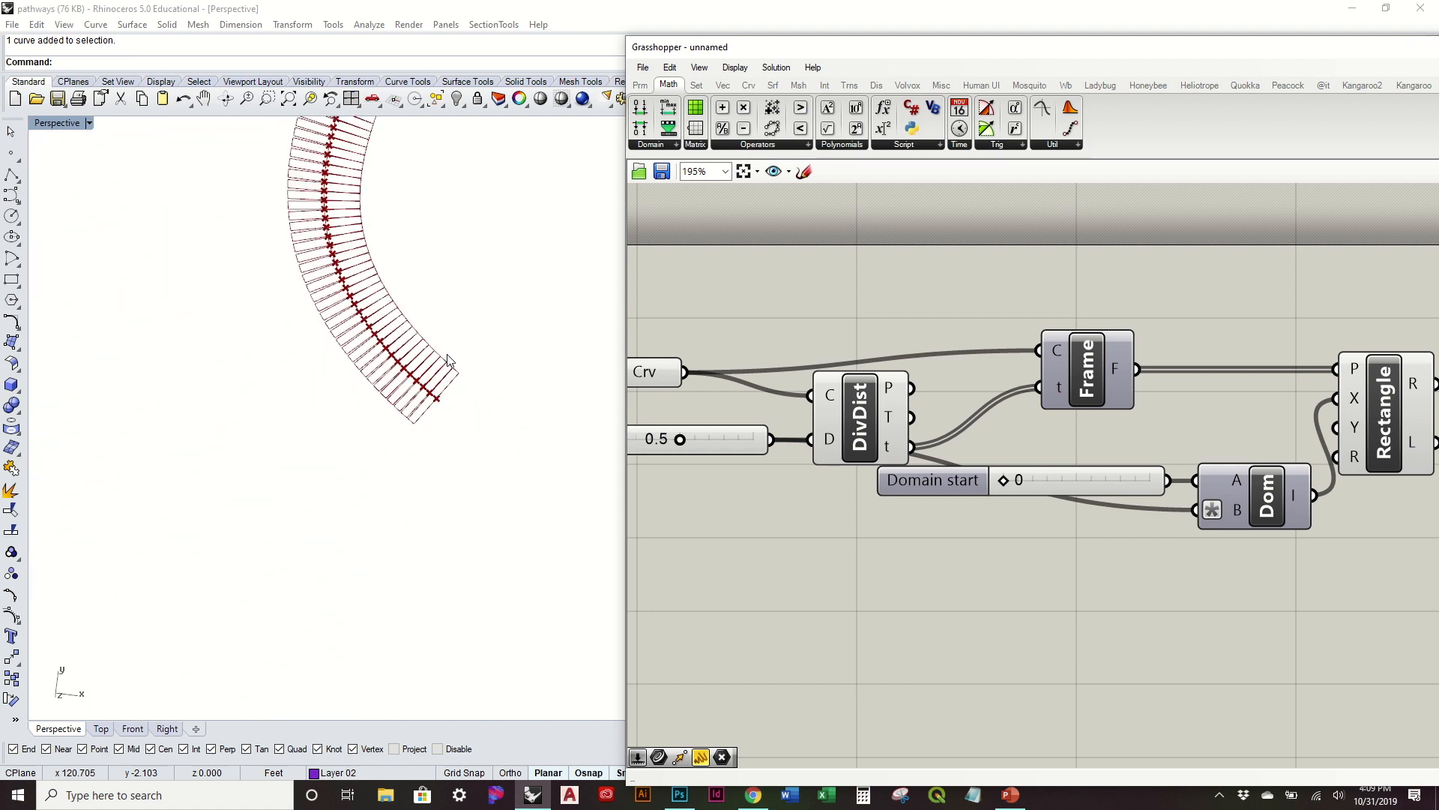
scroll(459, 282, "down", 6)
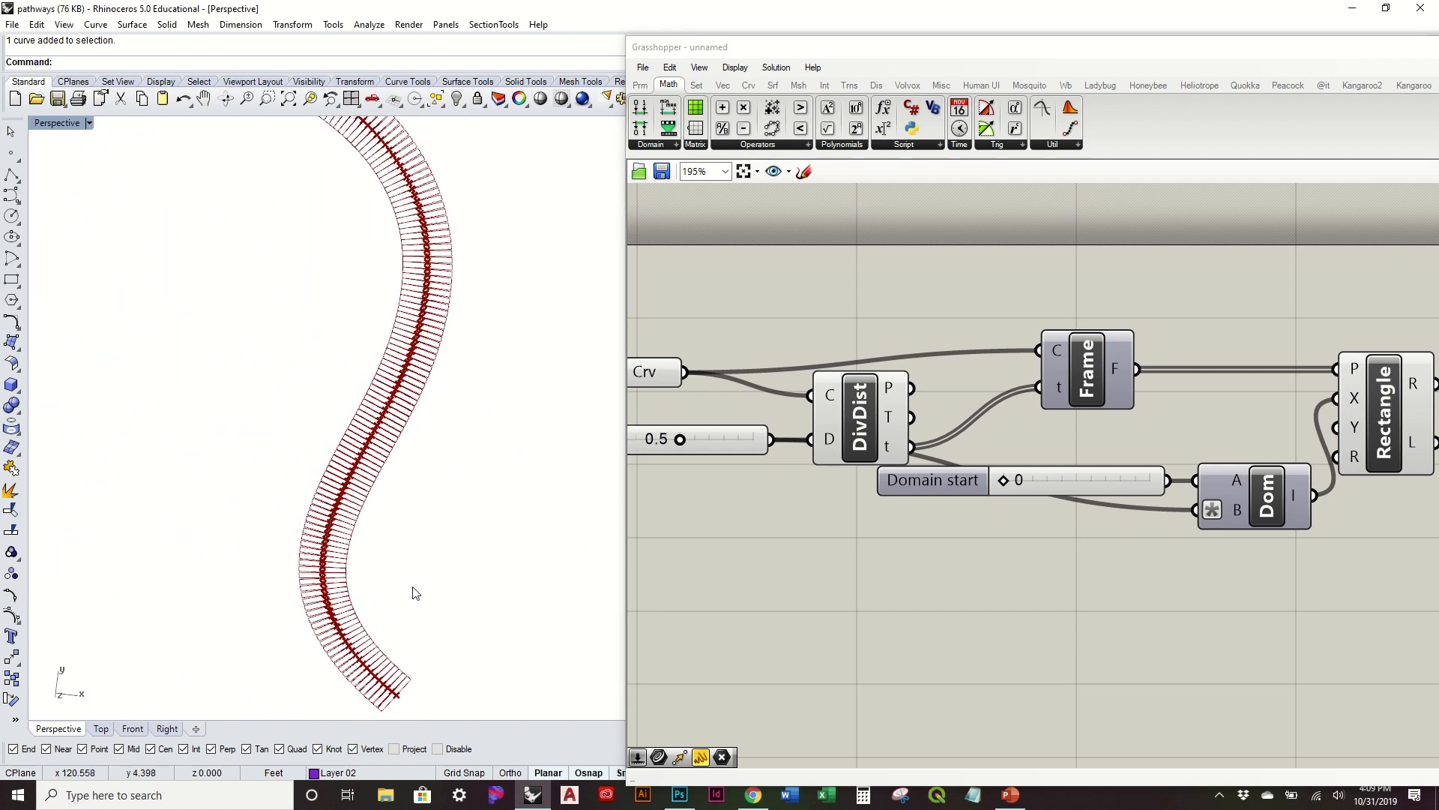
scroll(480, 375, "up", 8)
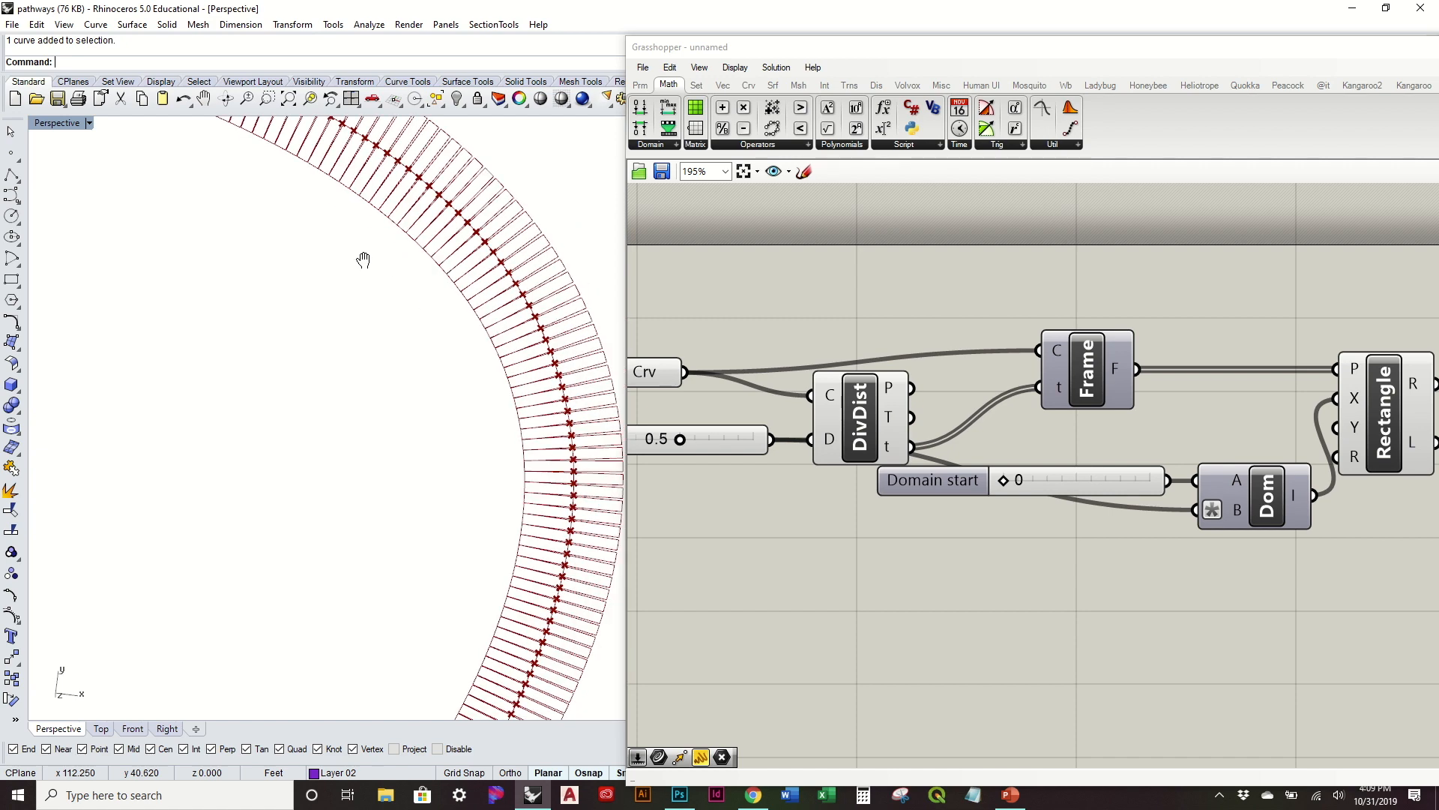
scroll(458, 245, "up", 5)
scroll(330, 321, "down", 8)
right_click_drag(455, 553, 452, 461, "shift")
scroll(475, 405, "down", 8)
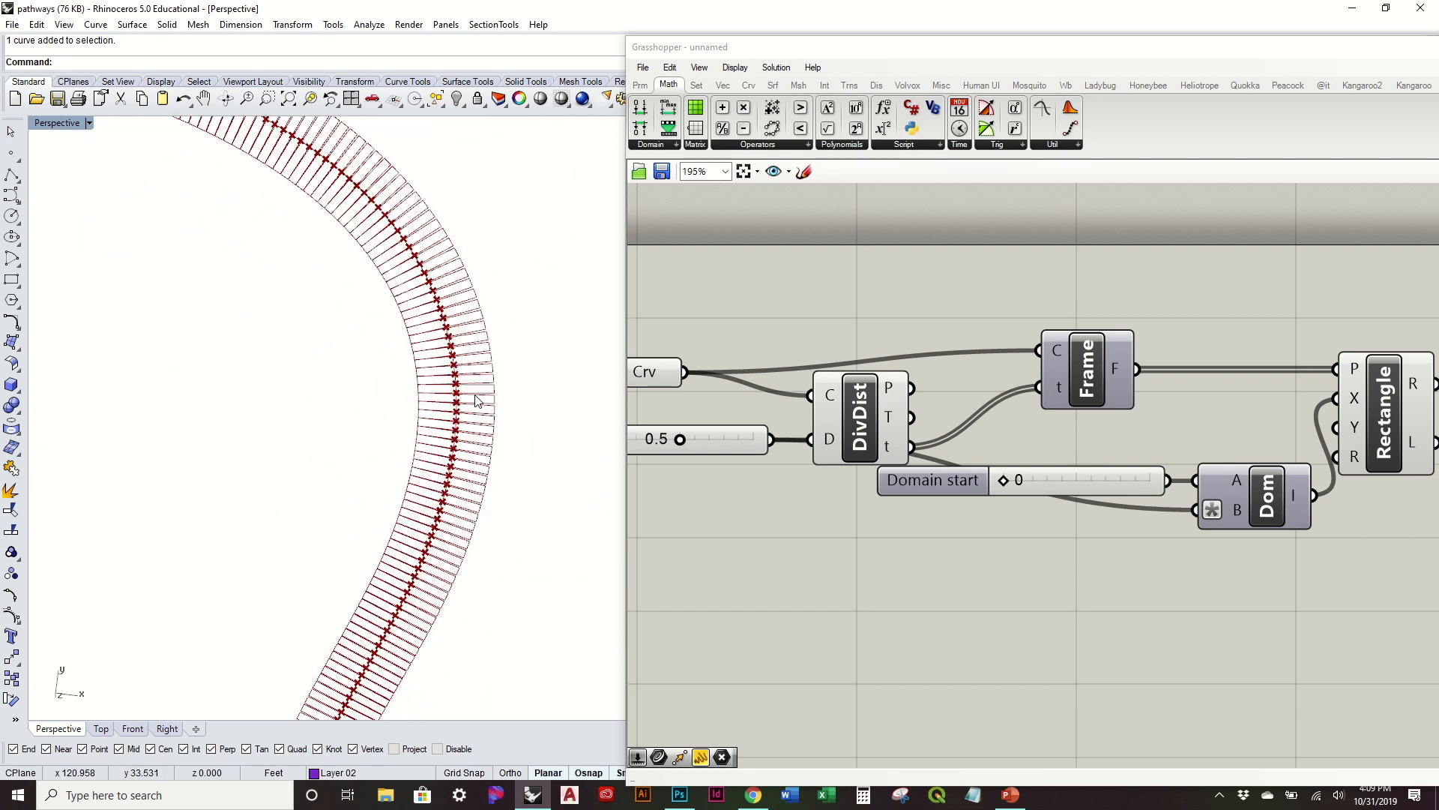
right_click_drag(520, 514, 539, 365, "shift")
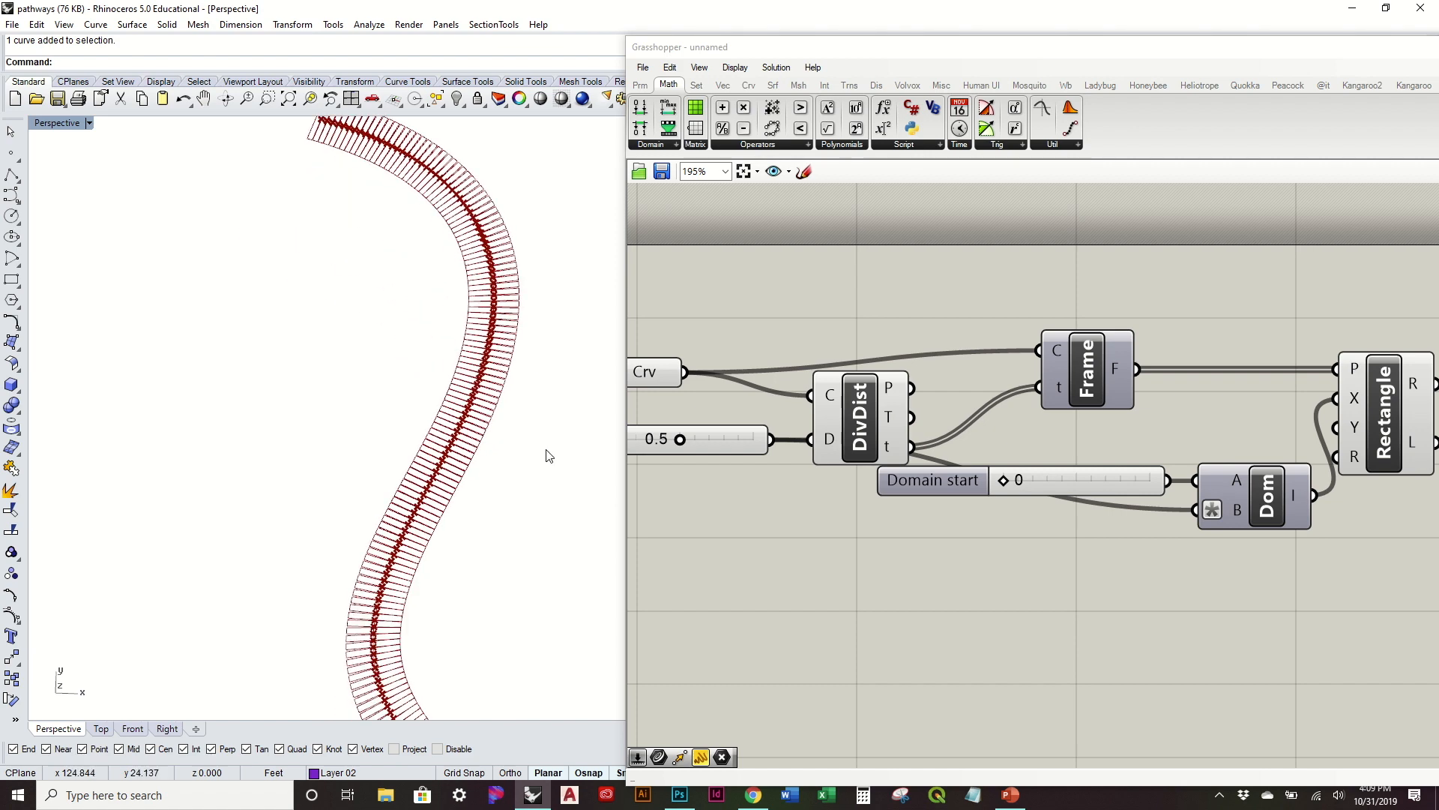
Step: Turn off the Divide Distance component's preview
left_click(851, 429)
right_click(851, 429)
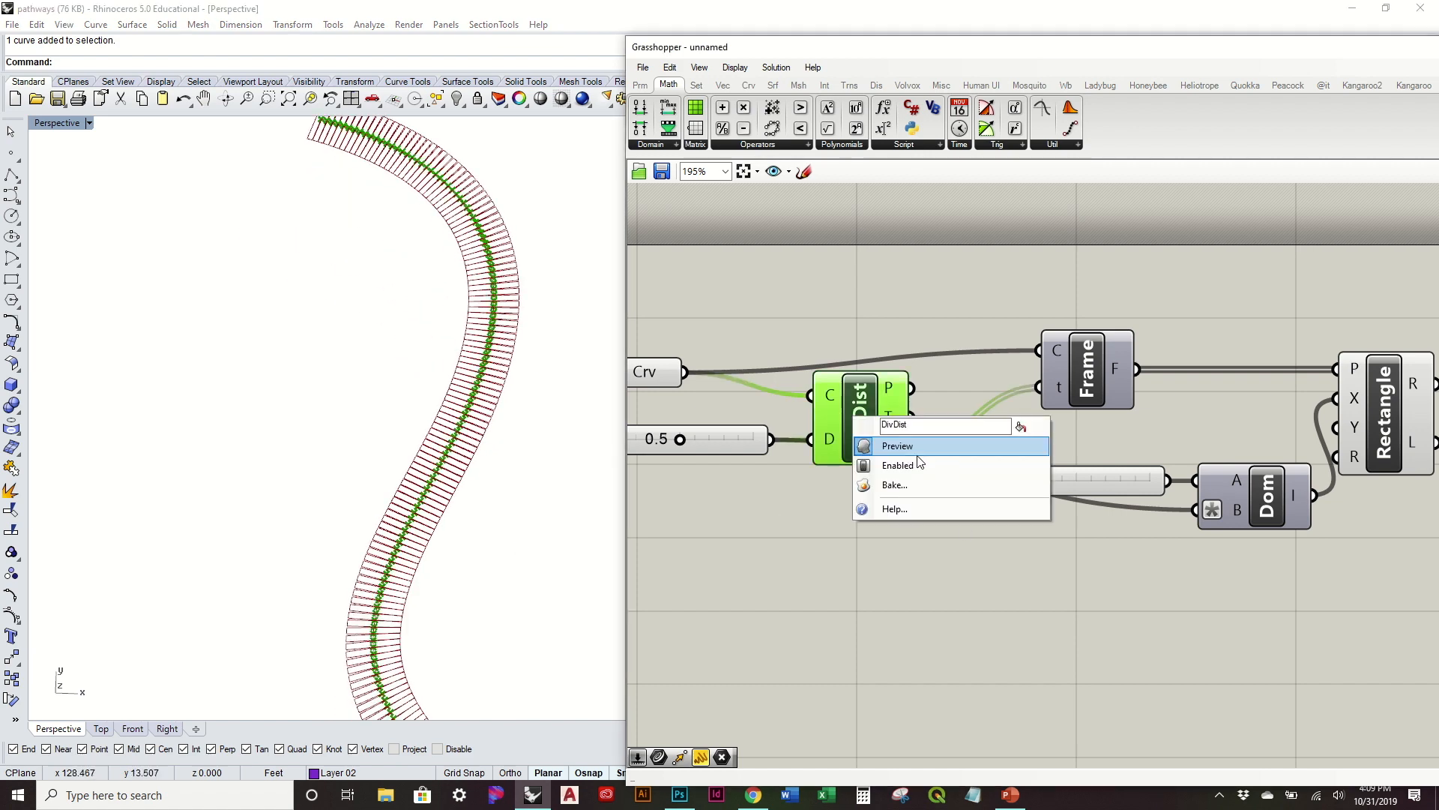
left_click(844, 443)
Step: Move the Curve Frame component higher and connect Divide Distance's P output to the Rectangle's P input in place of the frames
scroll(988, 538, "down", 3)
scroll(1257, 478, "up", 1)
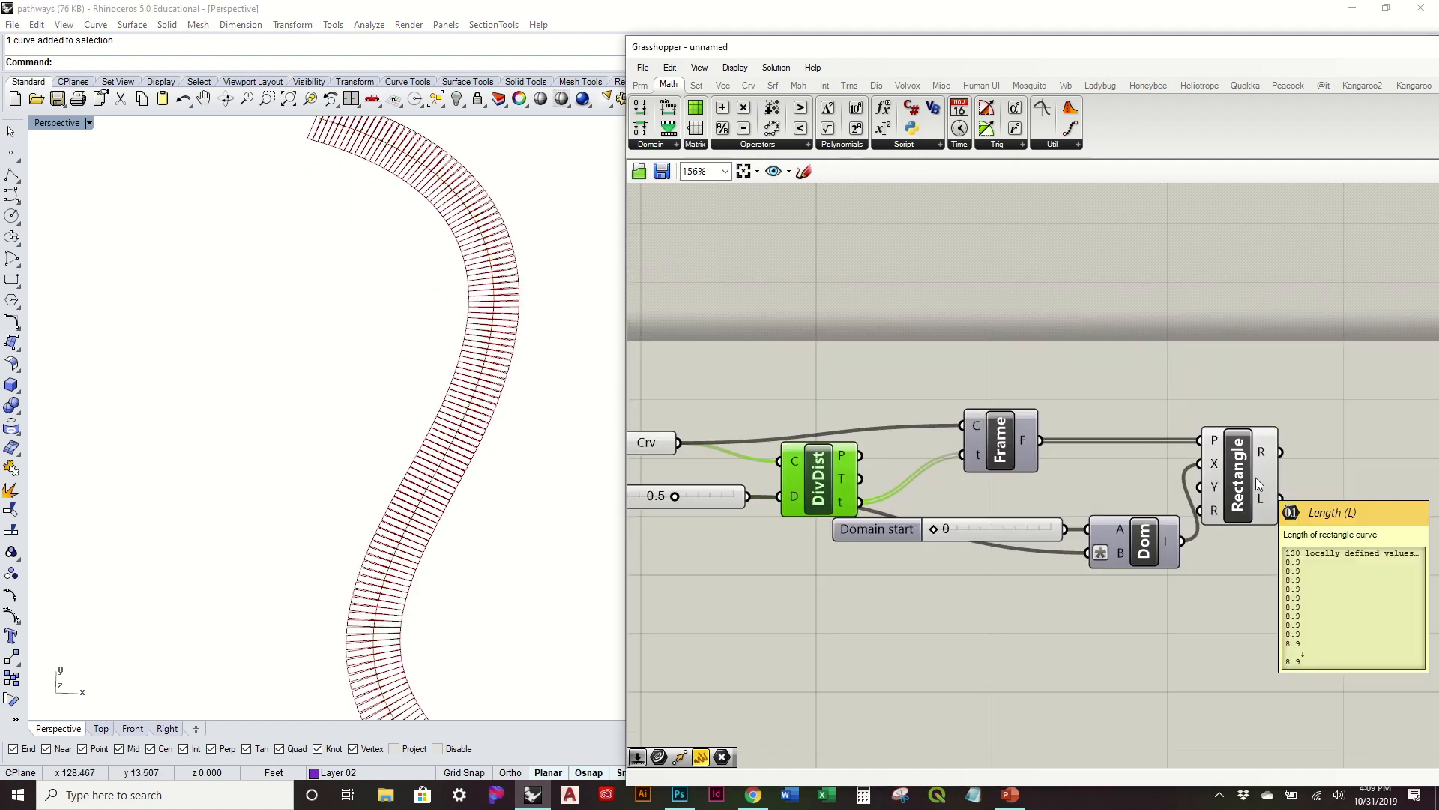
left_click_drag(1000, 450, 1011, 367)
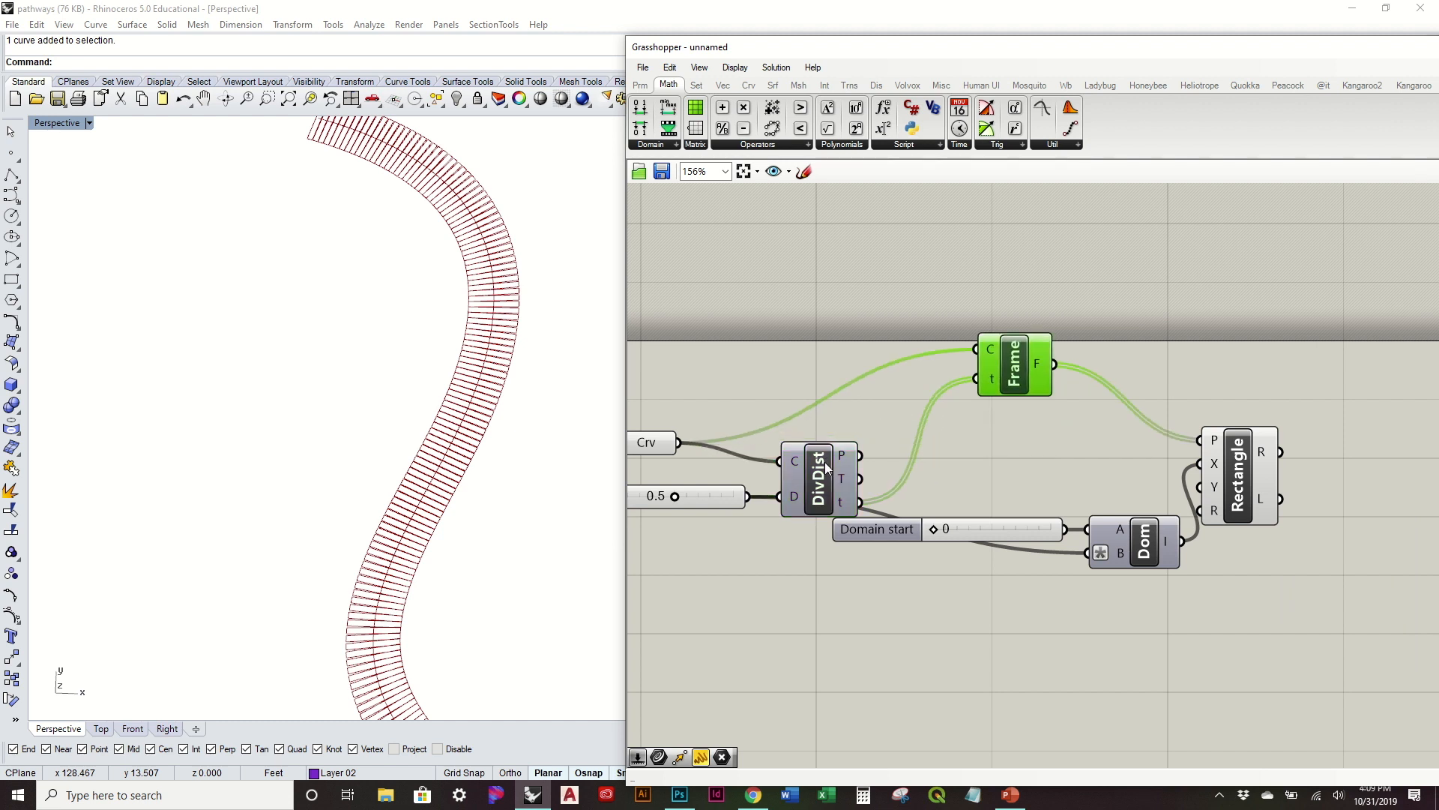
left_click_drag(859, 455, 1203, 441)
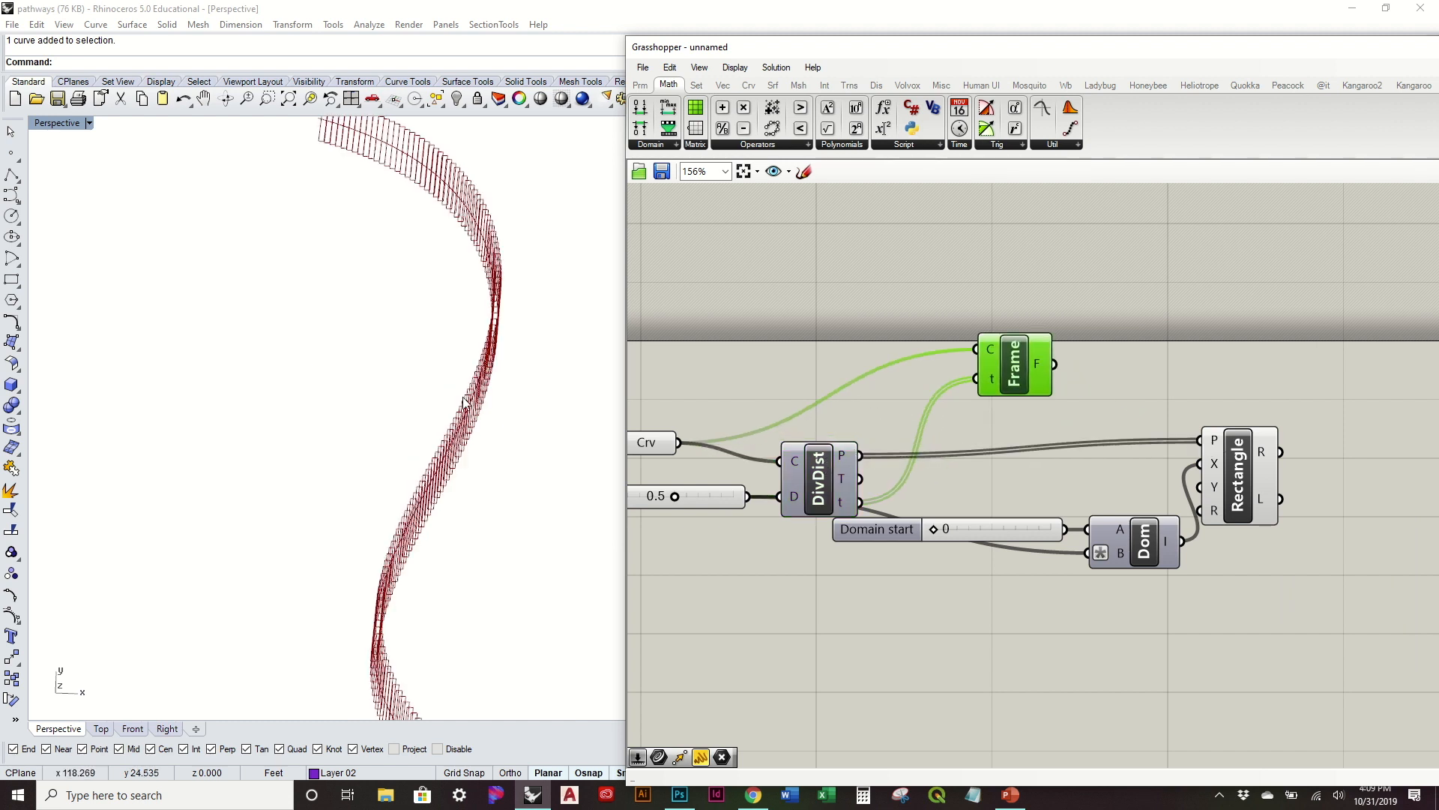
Step: Reconnect the Curve Frame component's F output to the Rectangle's P input in place of the division points
scroll(465, 581, "up", 5)
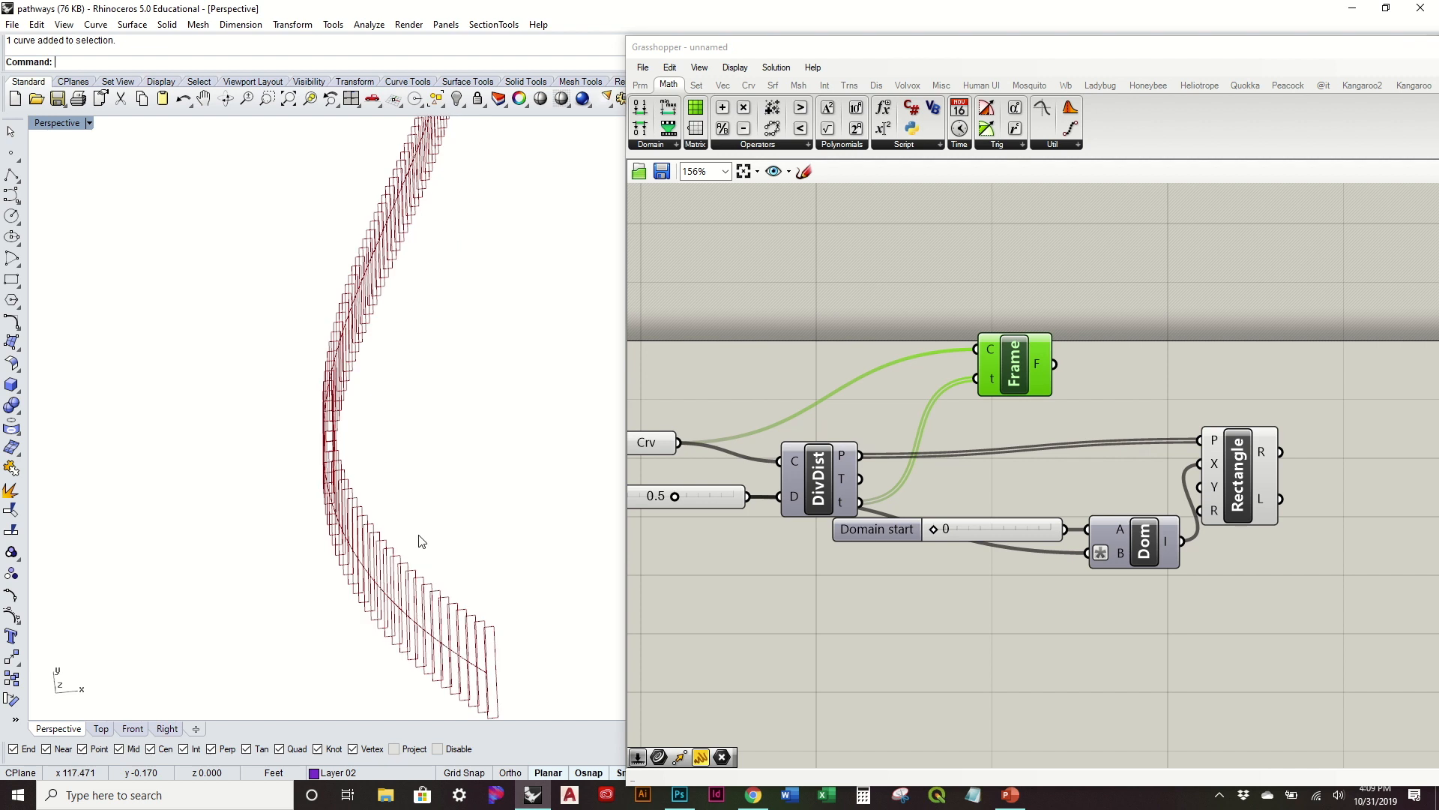
right_click_drag(354, 477, 394, 457)
left_click_drag(1024, 370, 1208, 437)
right_click_drag(417, 416, 420, 433)
scroll(420, 433, "down", 3)
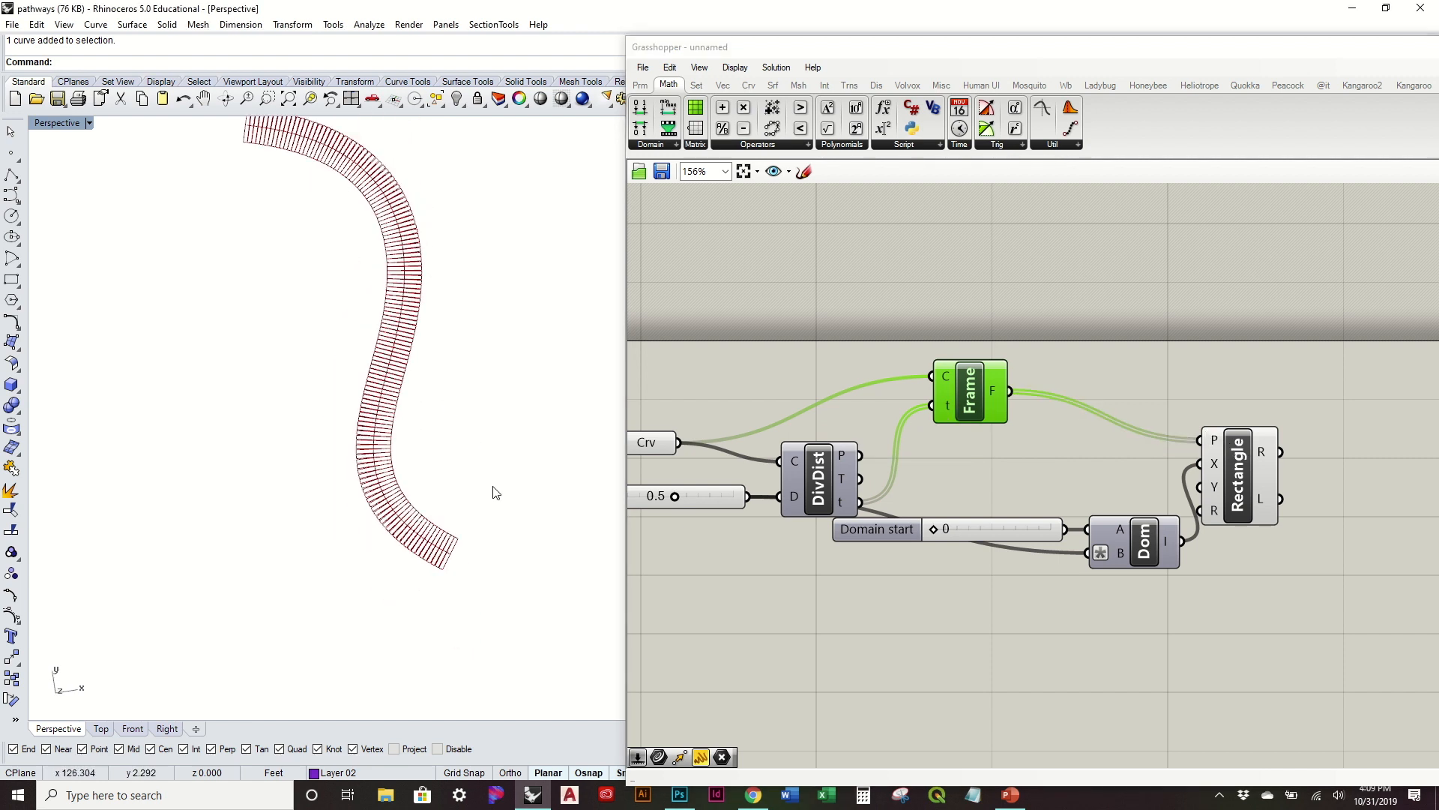
Step: Space the Rectangle, the Construct Domain and its Domain start slider further away from the Divide Distance component
left_click_drag(1244, 500, 1324, 498)
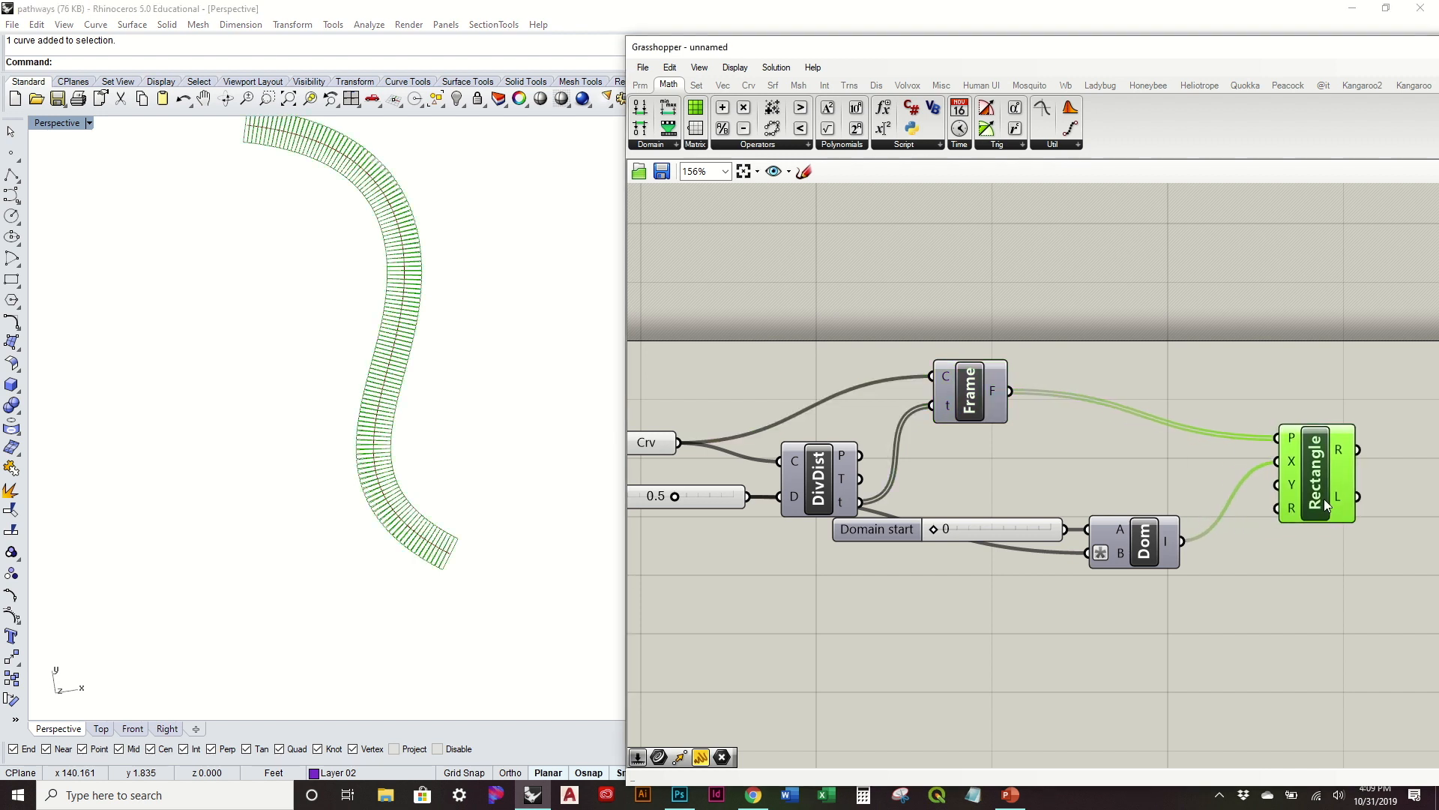
left_click(1209, 559)
left_click_drag(1152, 553, 1174, 515)
left_click(1119, 446)
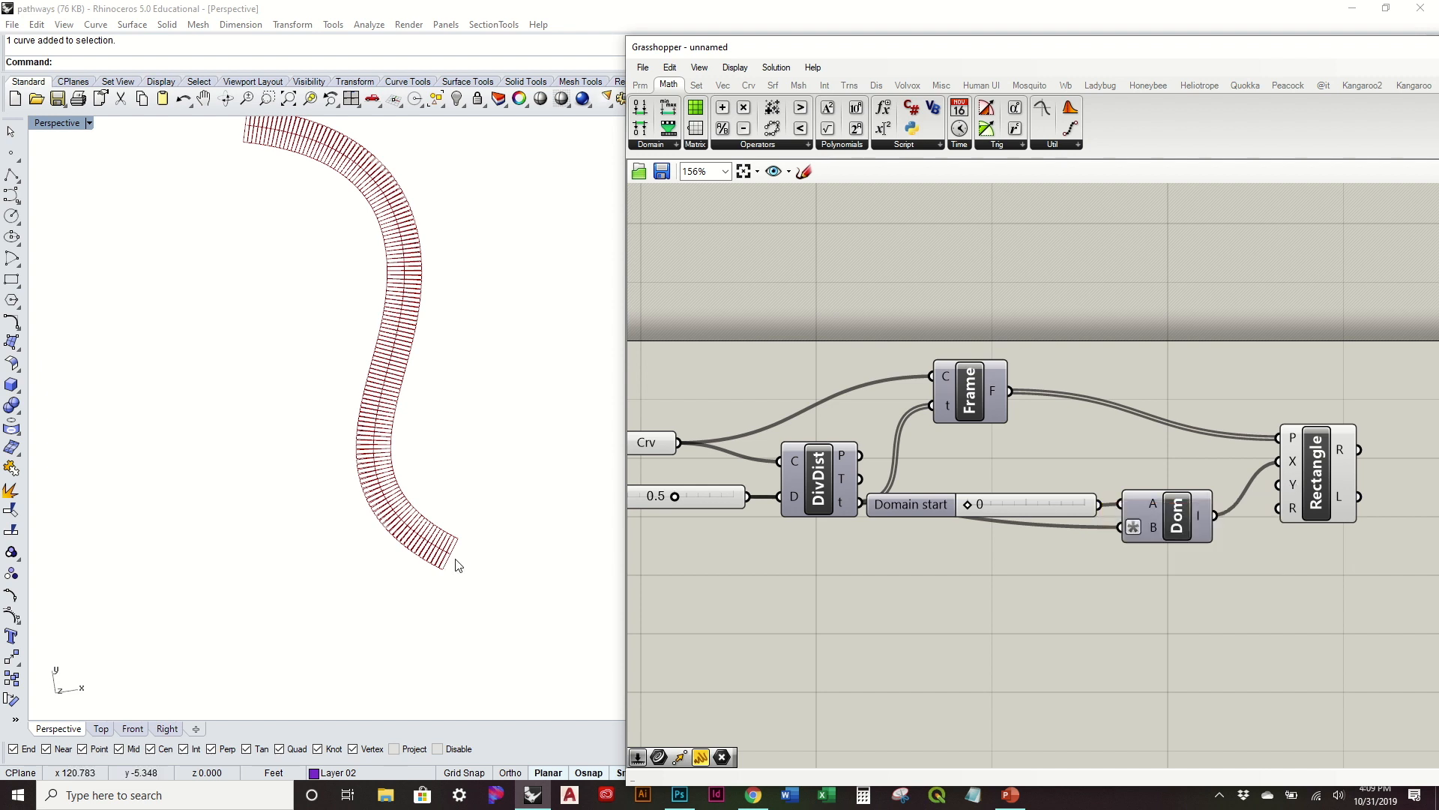
Step: Add a second Construct Domain, connect it to the Rectangle's Y input, and shift the first Construct Domain upward
scroll(473, 561, "up", 5)
right_click_drag(1348, 529, 1196, 566)
left_click(1181, 521)
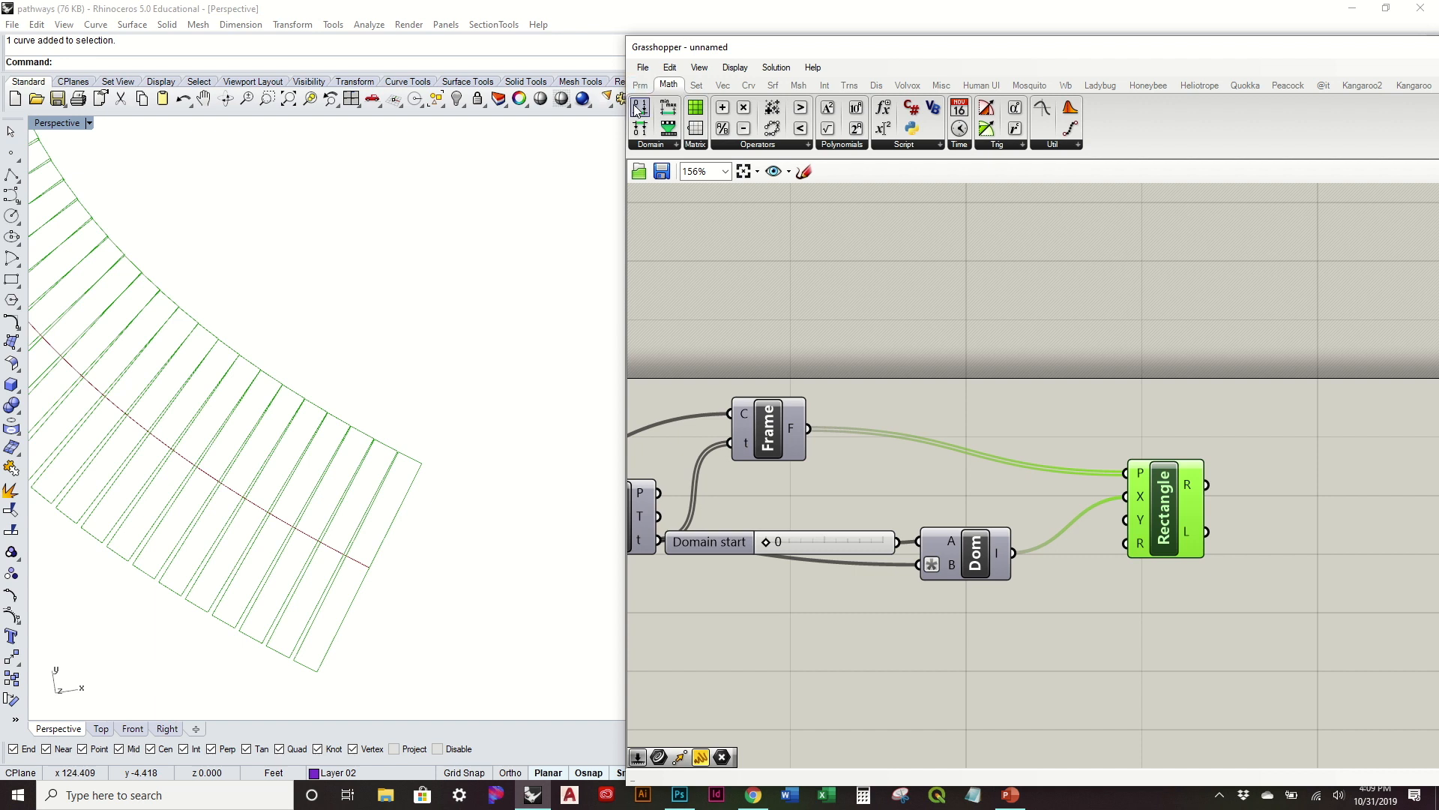
left_click_drag(640, 107, 1125, 520)
left_click_drag(961, 550, 969, 515)
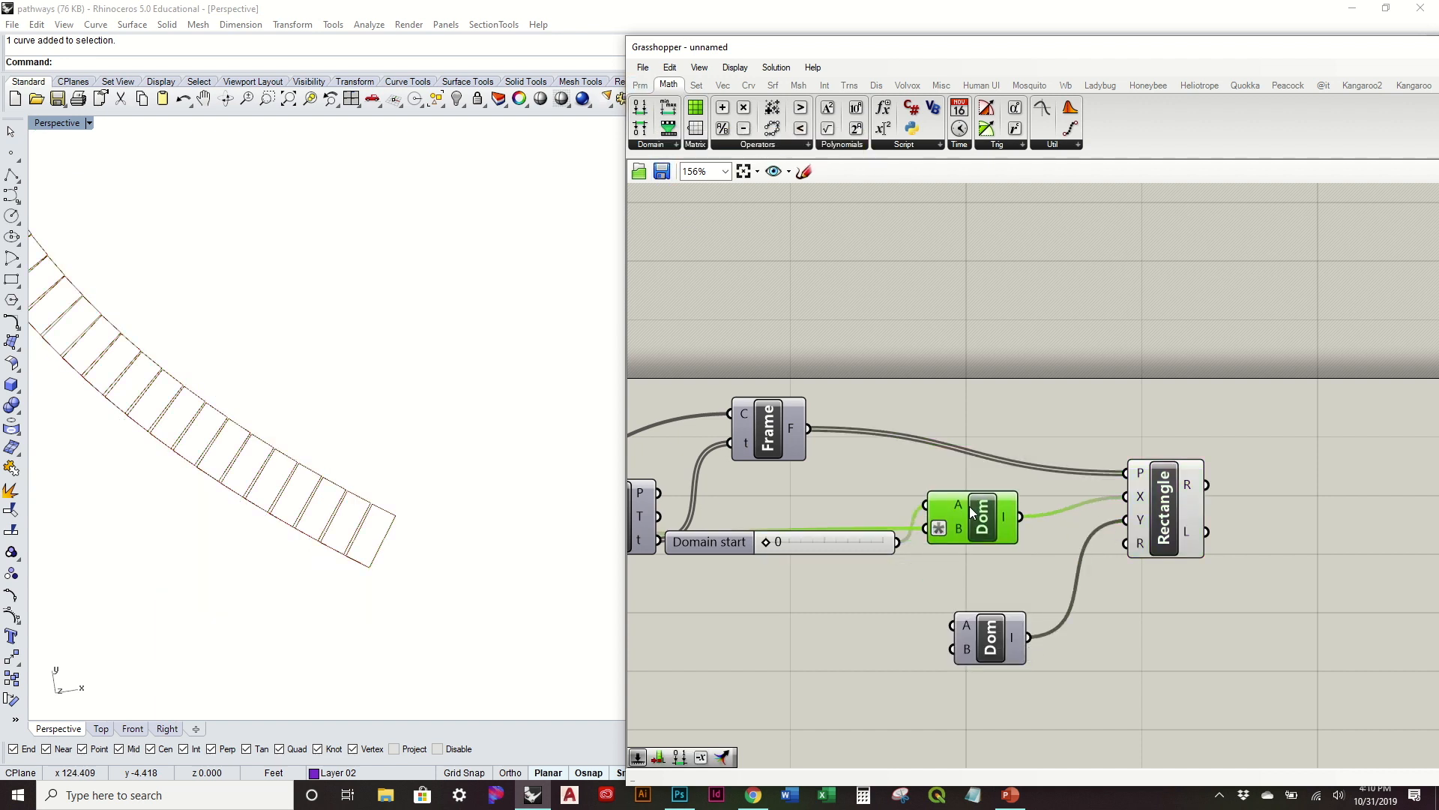
Step: Add the expression -x to the A input of the second Construct Domain
right_click_drag(957, 579, 1059, 521)
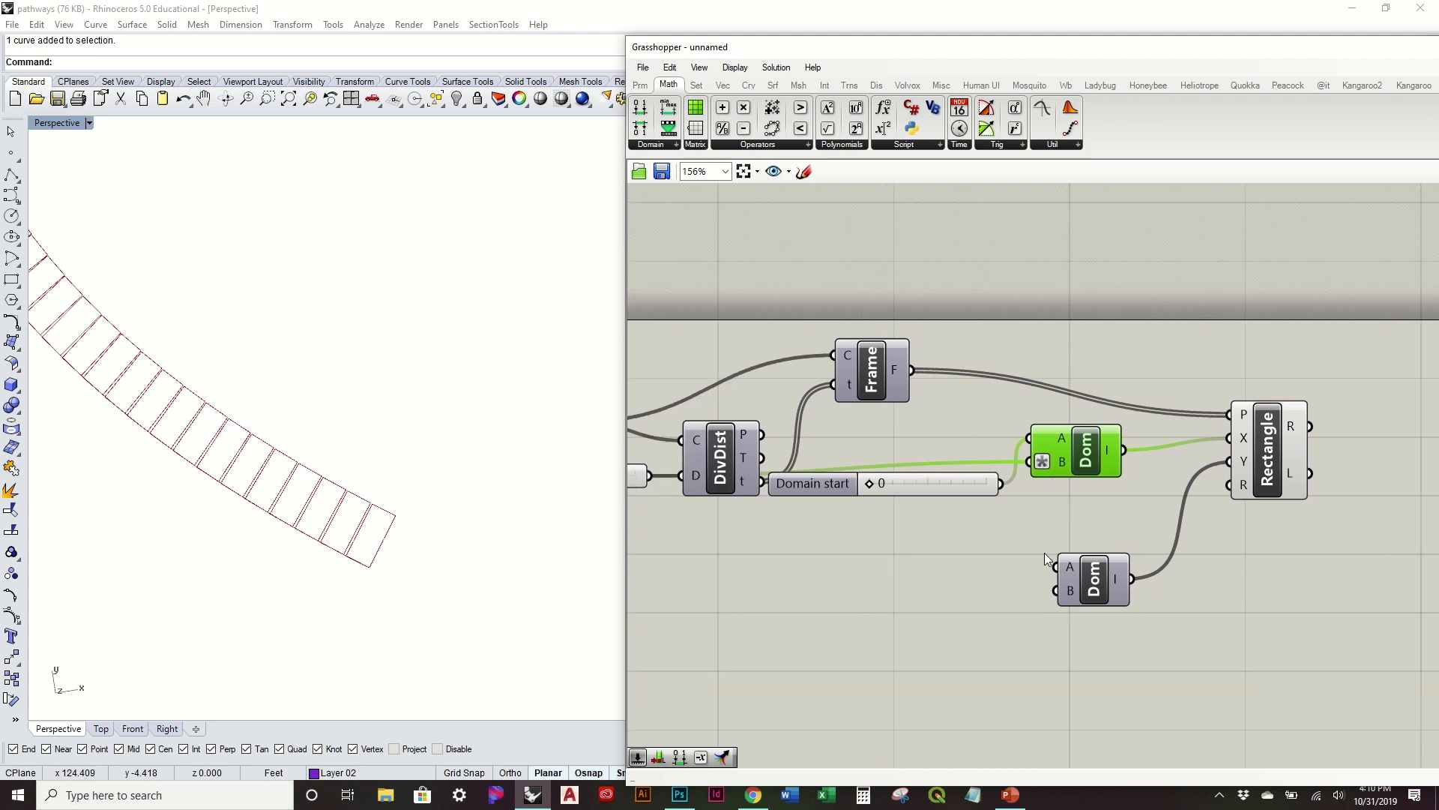
right_click(1069, 565)
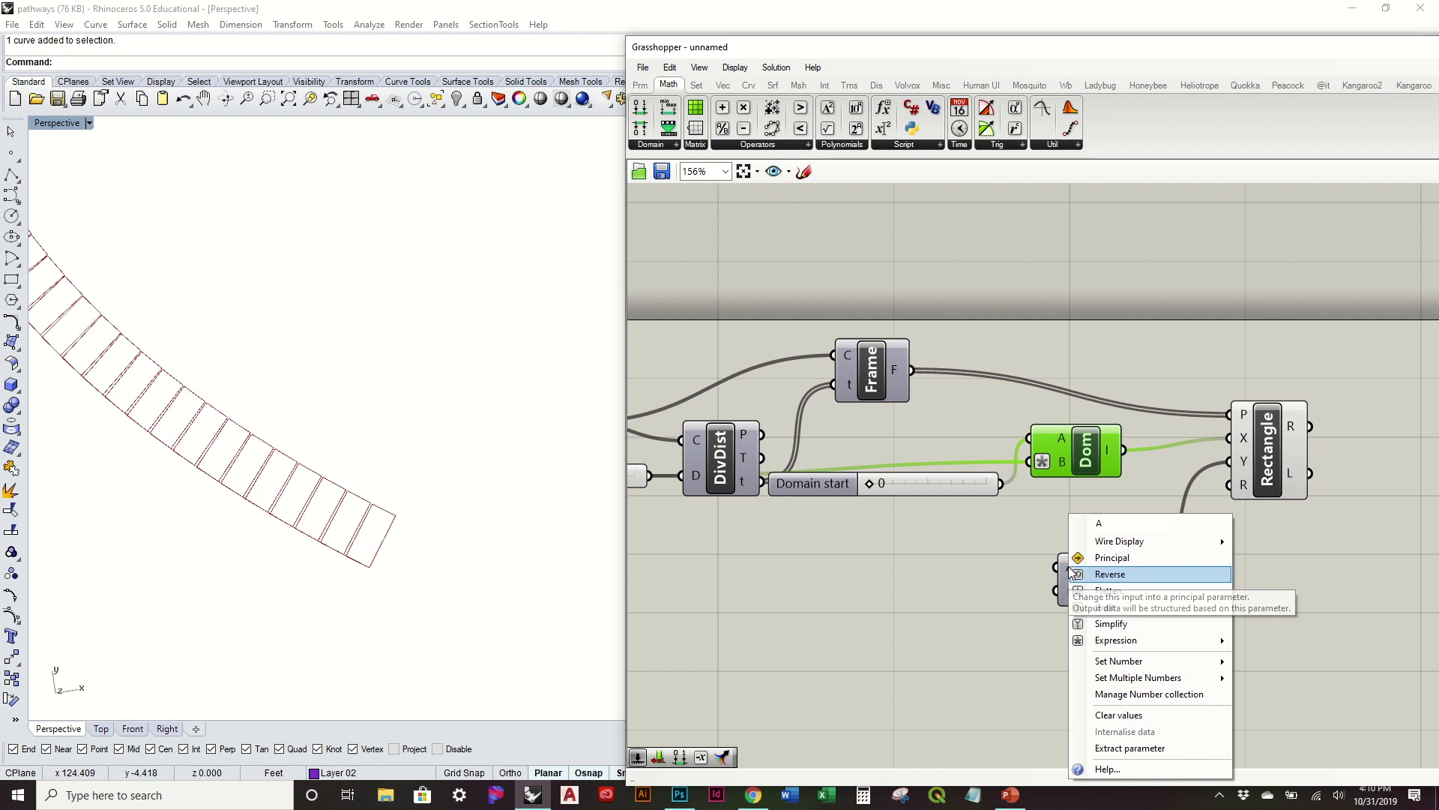
mouse_move(1141, 641)
left_click(1273, 659)
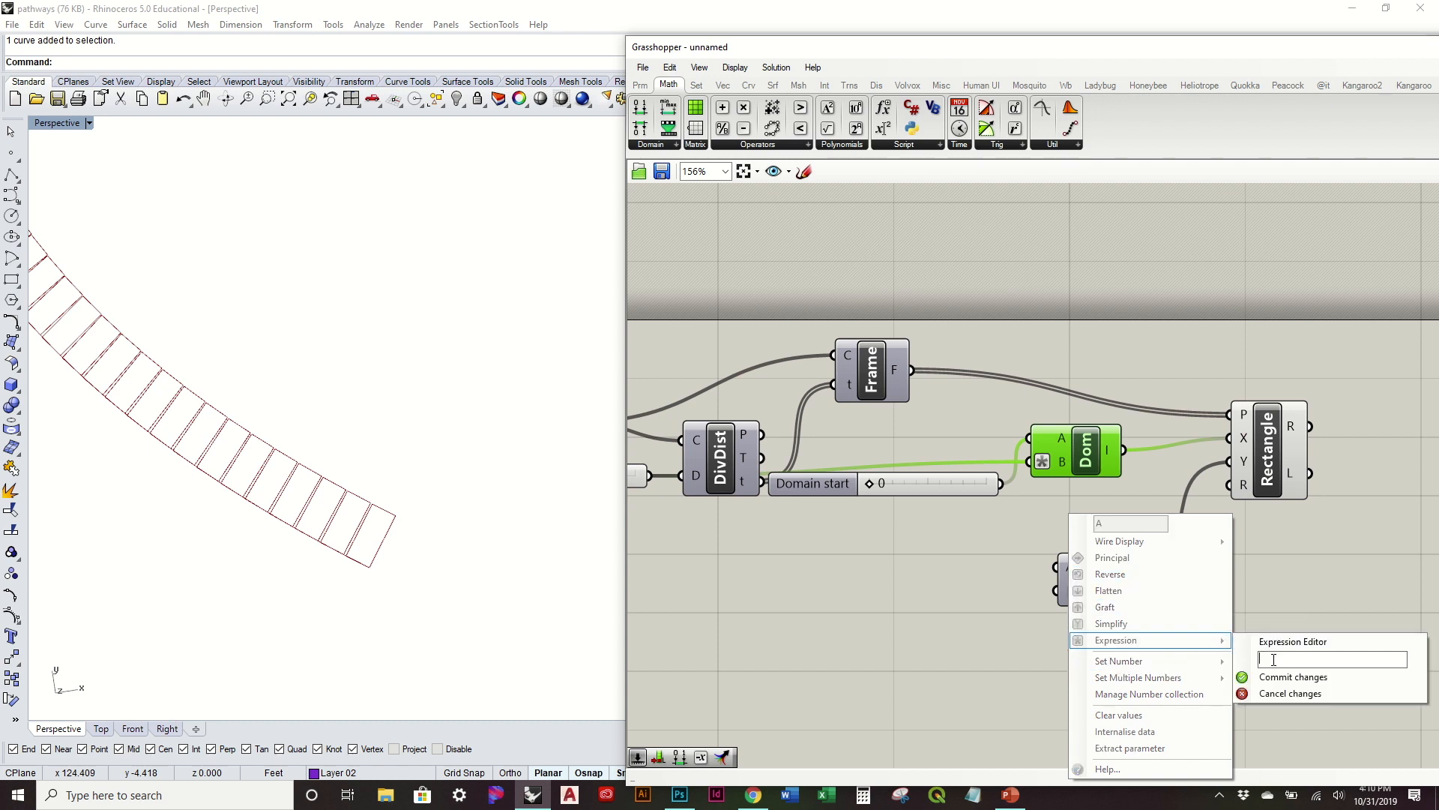
type("-x")
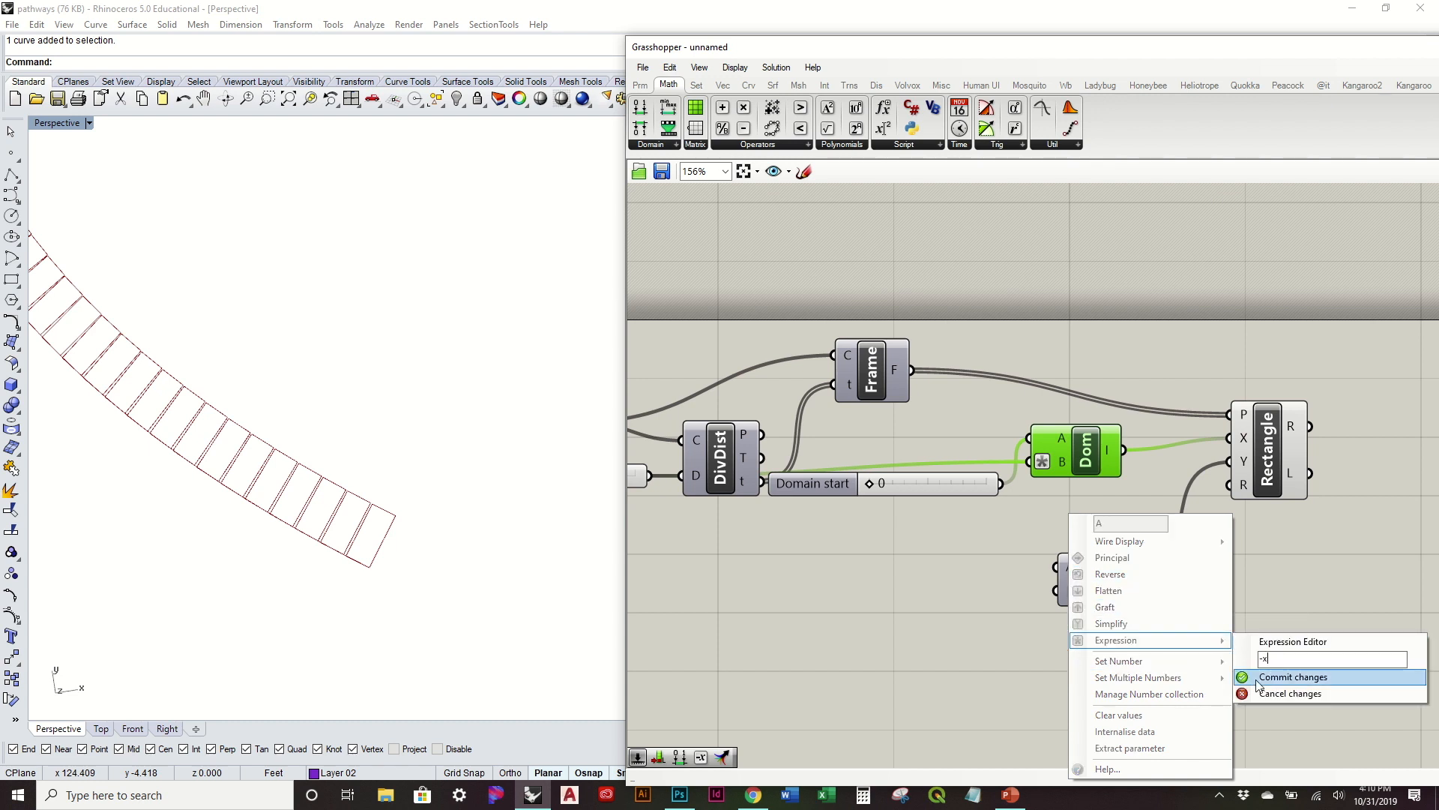
left_click(1265, 678)
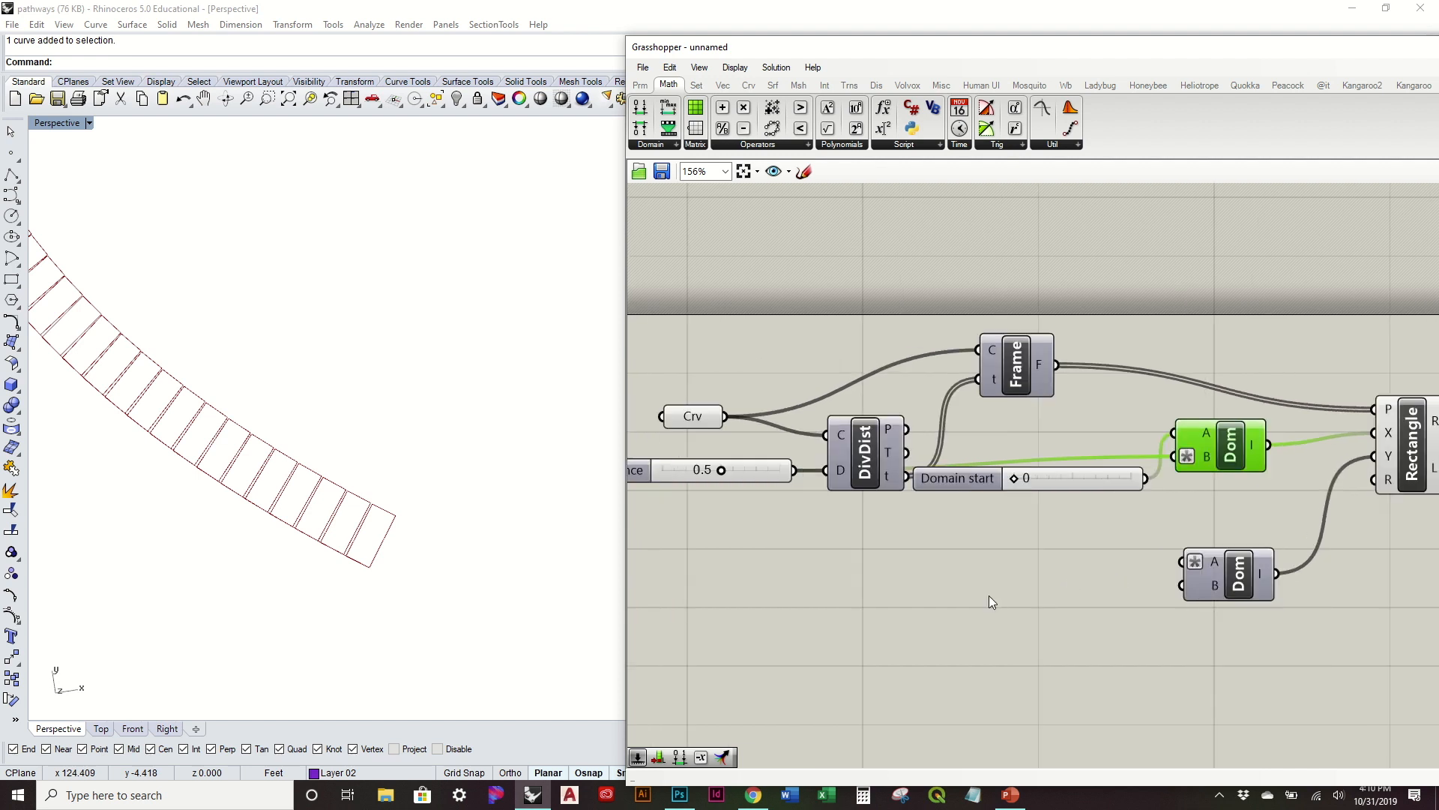
Step: Create a number slider with the value 3 and connect it to both inputs of the second Construct Domain
double_click(888, 600)
type("3")
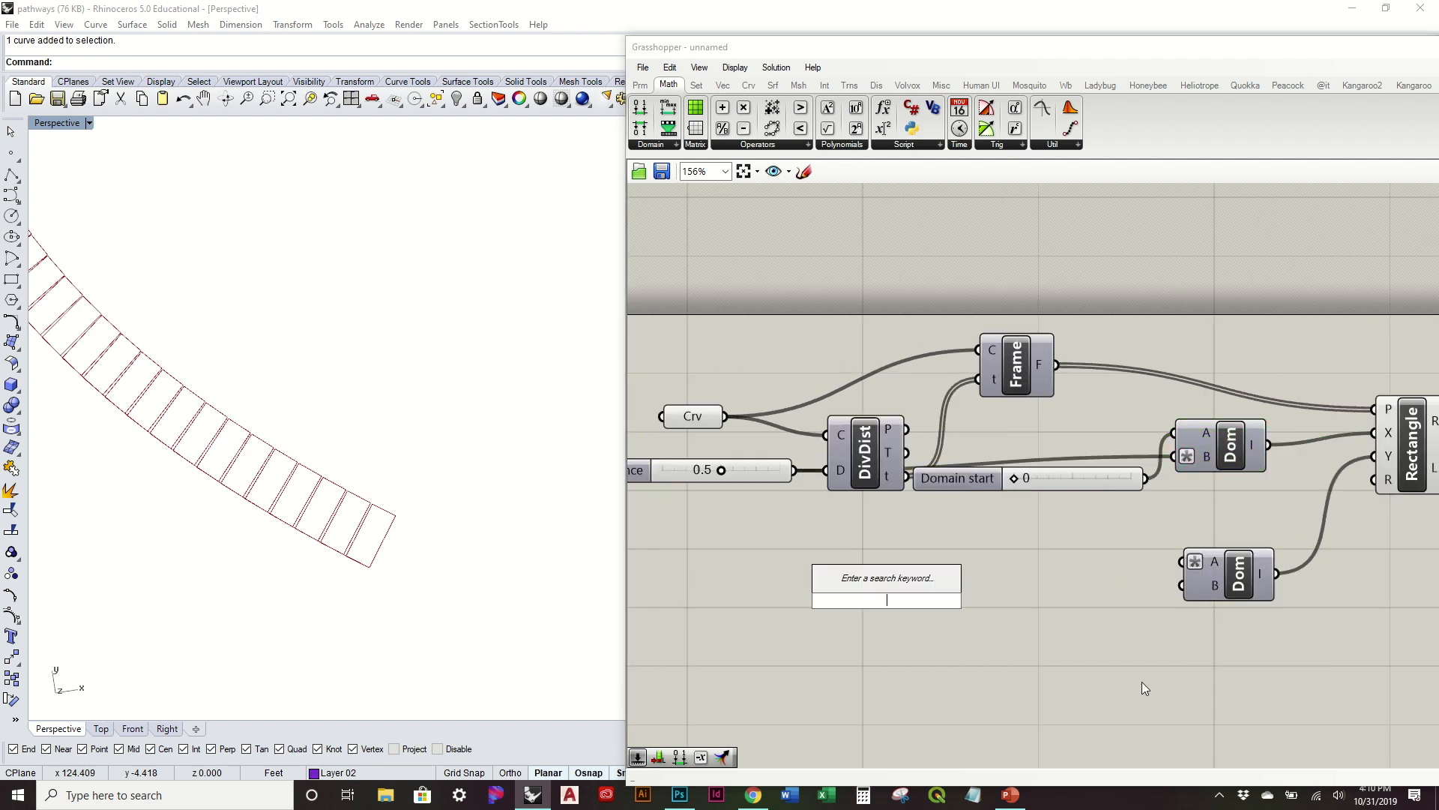
key("Return")
left_click_drag(982, 600, 1159, 568)
left_click_drag(988, 599, 1183, 586)
scroll(396, 488, "down", 5)
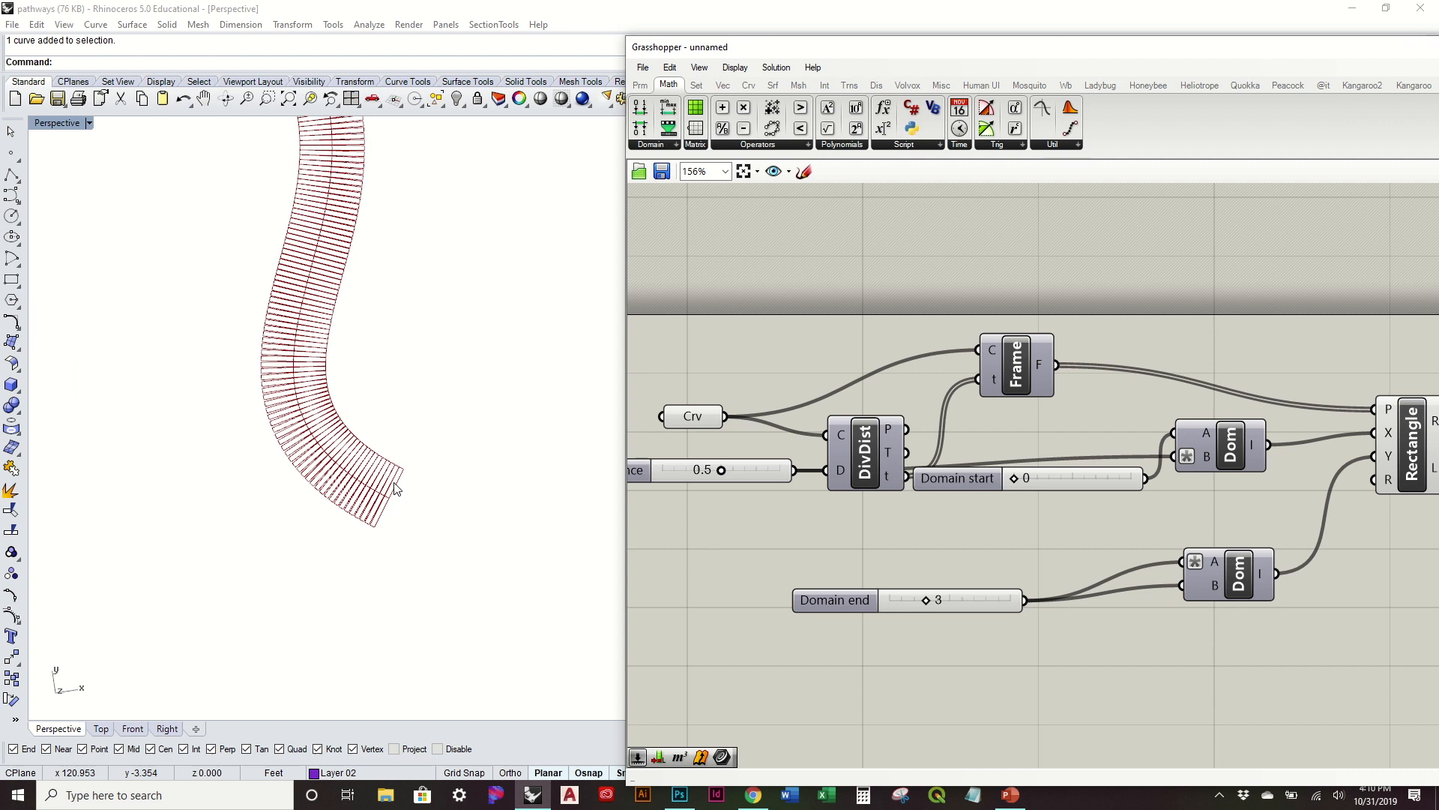
scroll(397, 488, "down", 2)
scroll(822, 548, "up", 2)
mouse_move(956, 618)
left_mouse_down()
mouse_move(997, 616)
mouse_move(957, 623)
left_mouse_up()
Step: Turn on the path curve's control points and move its upper end point and an interior point to reshape the path
left_click_drag(504, 392, 251, 267)
left_click(11, 615)
left_click_drag(167, 177, 310, 257)
left_click_drag(250, 192, 574, 187)
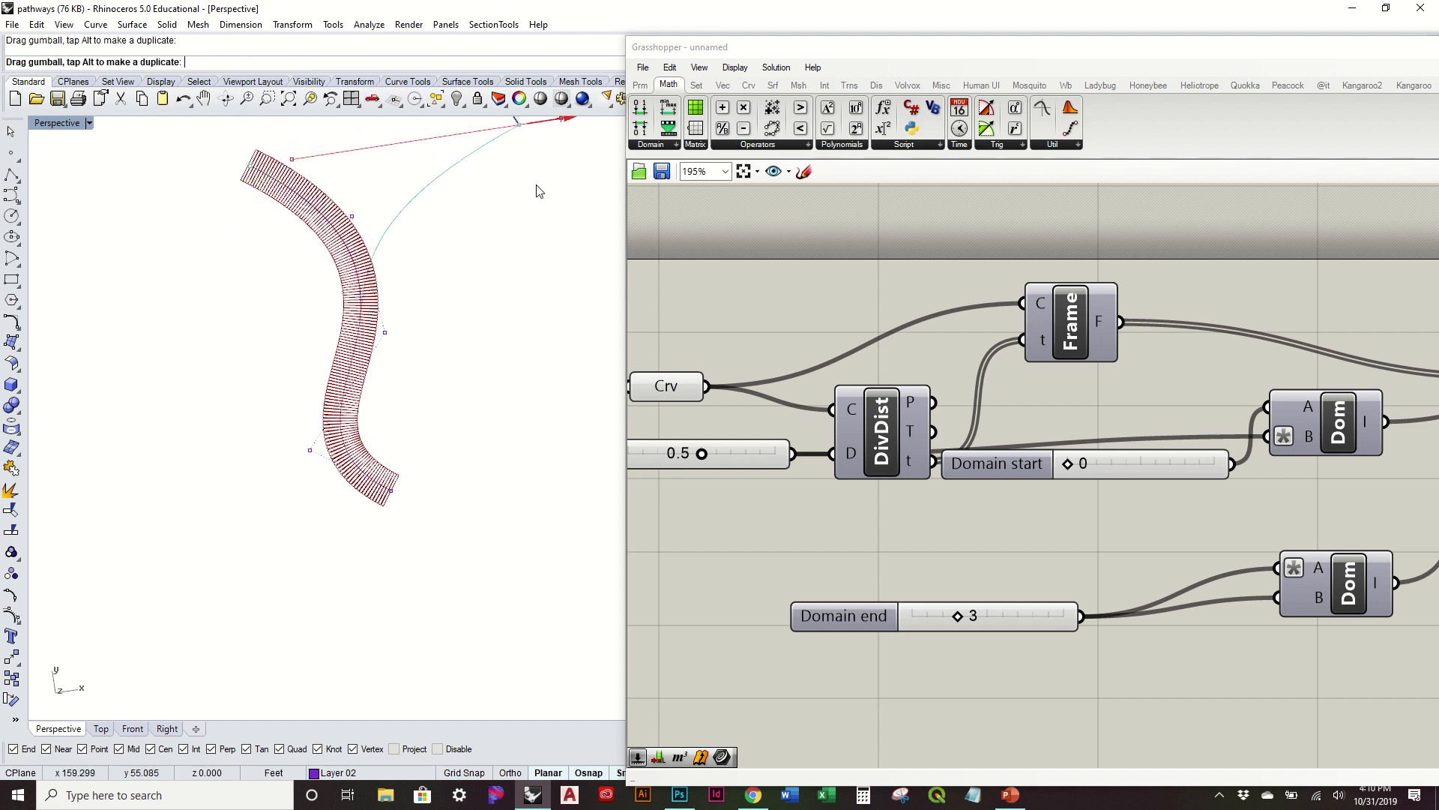
right_click_drag(472, 296, 439, 428, "shift")
left_click_drag(492, 213, 320, 477)
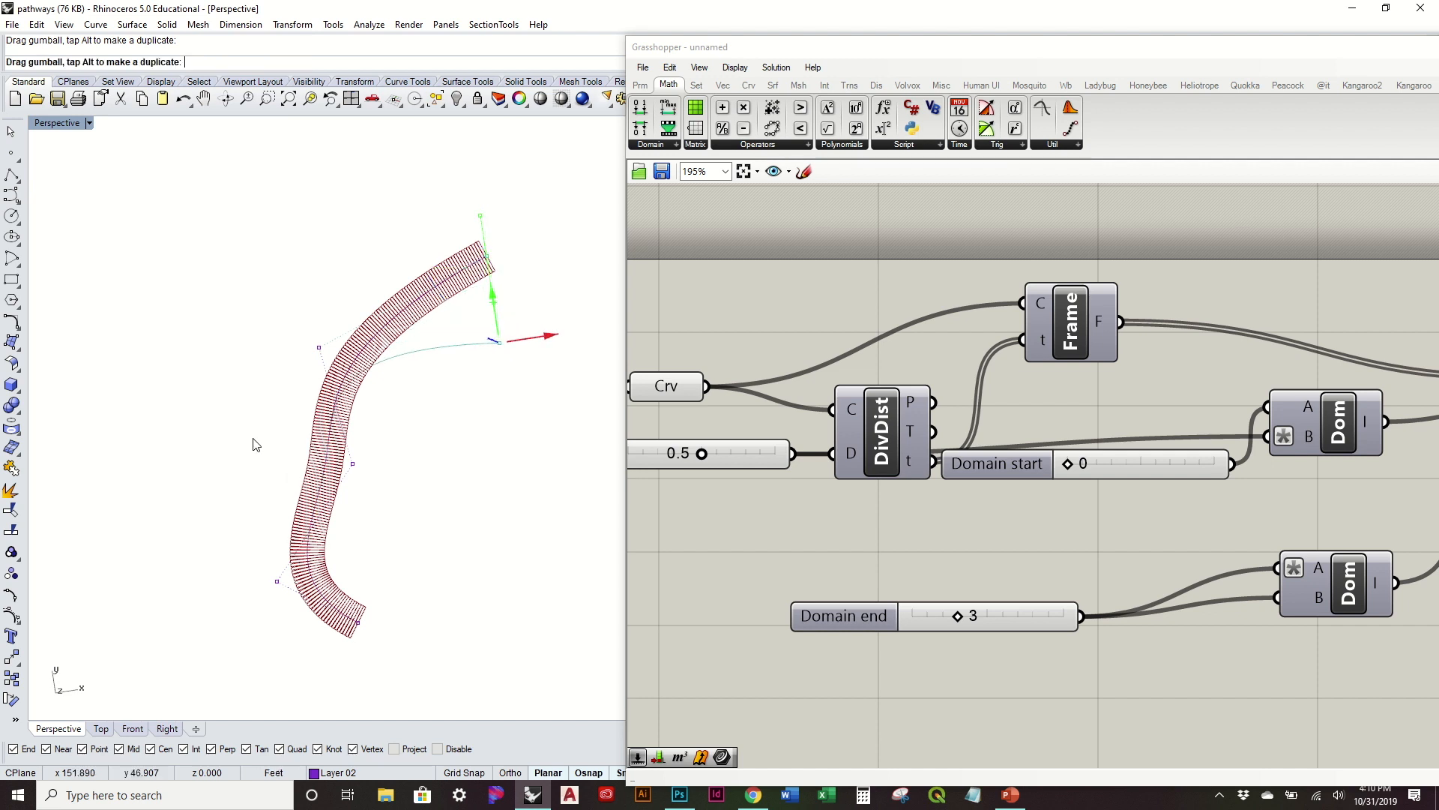
left_click_drag(255, 445, 496, 488)
left_click_drag(522, 273, 444, 288)
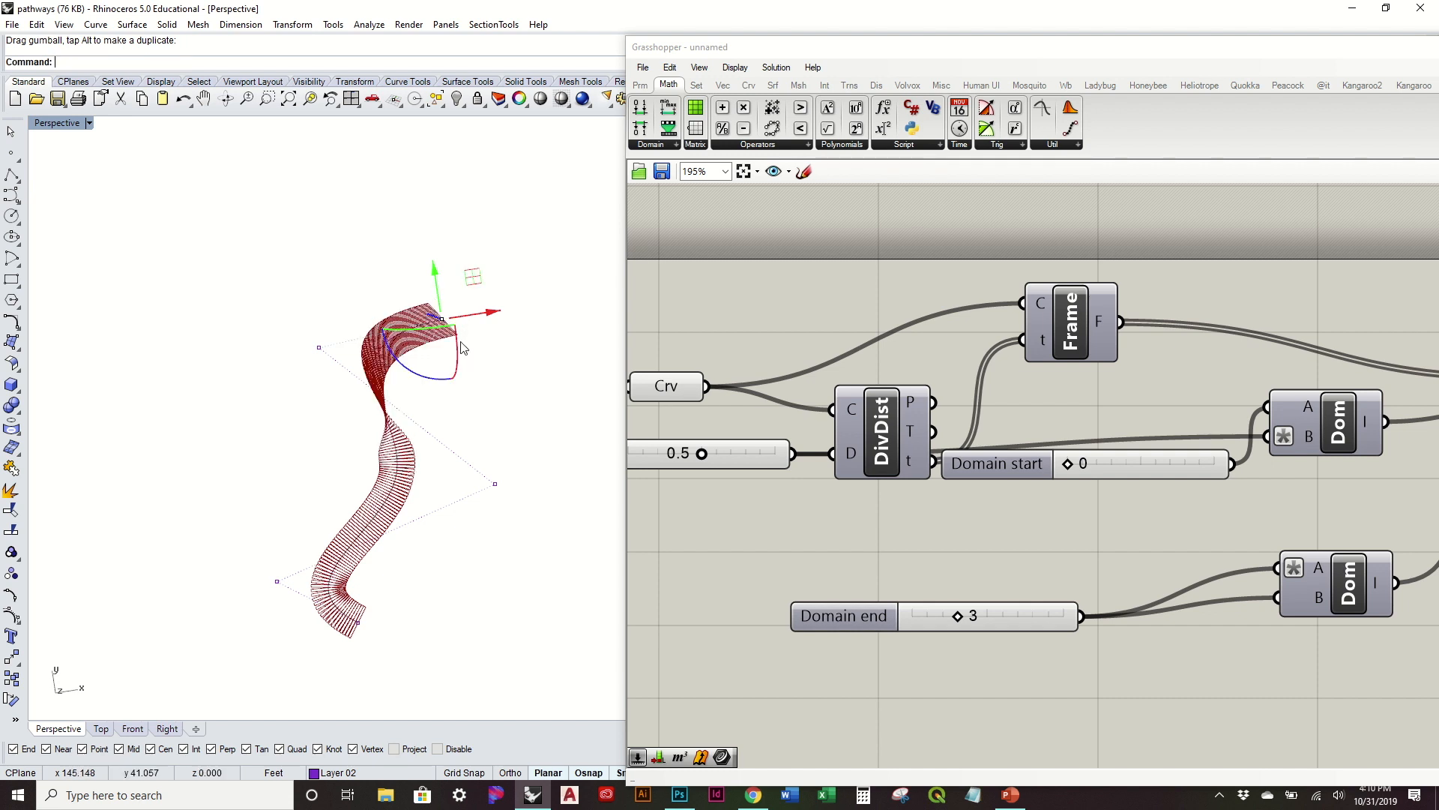
right_click_drag(461, 340, 448, 272)
key("ctrl+z")
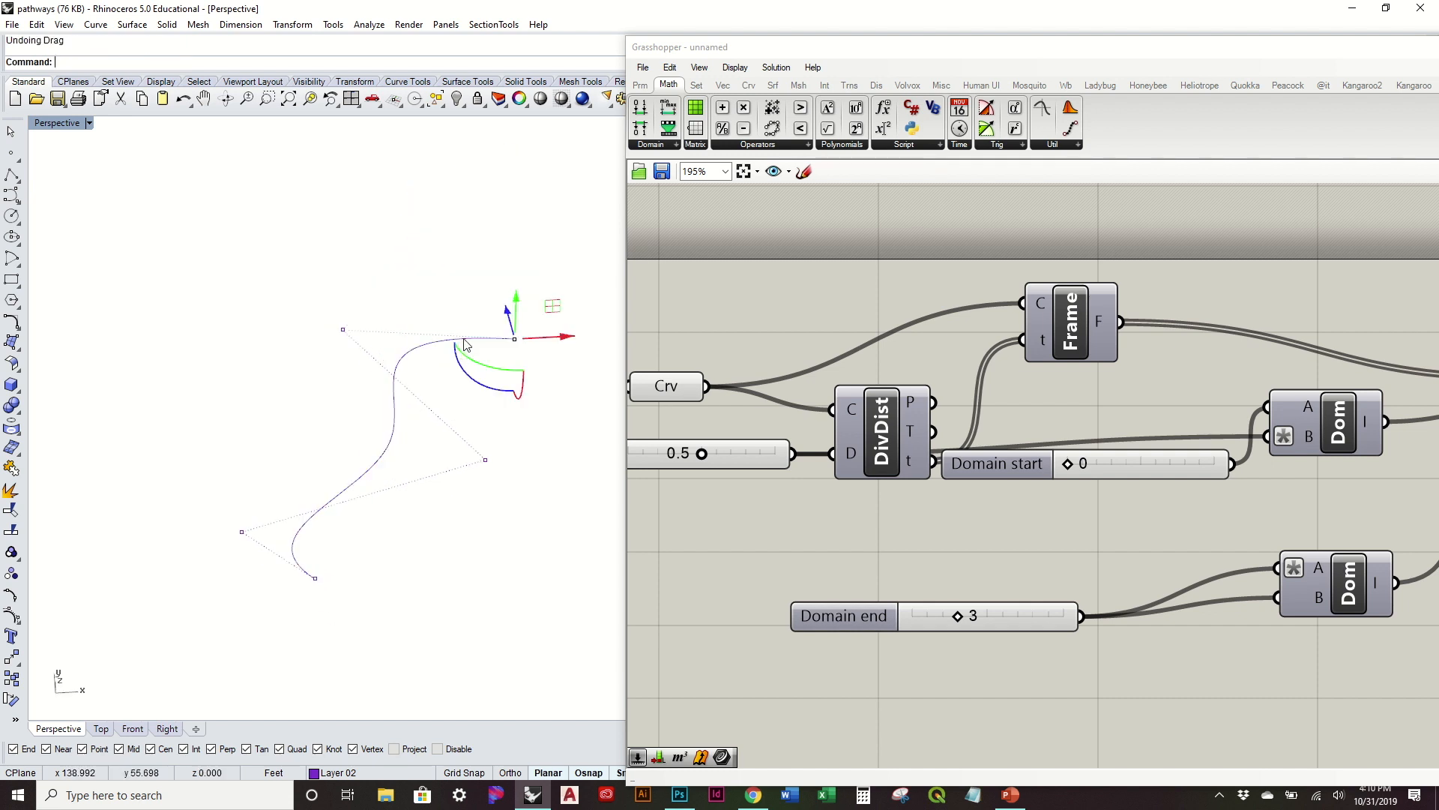
Step: Move the curve's upper end point along the Y axis, adjust its control points further, and hide the points
right_click_drag(463, 339, 449, 272)
right_click_drag(516, 370, 459, 443)
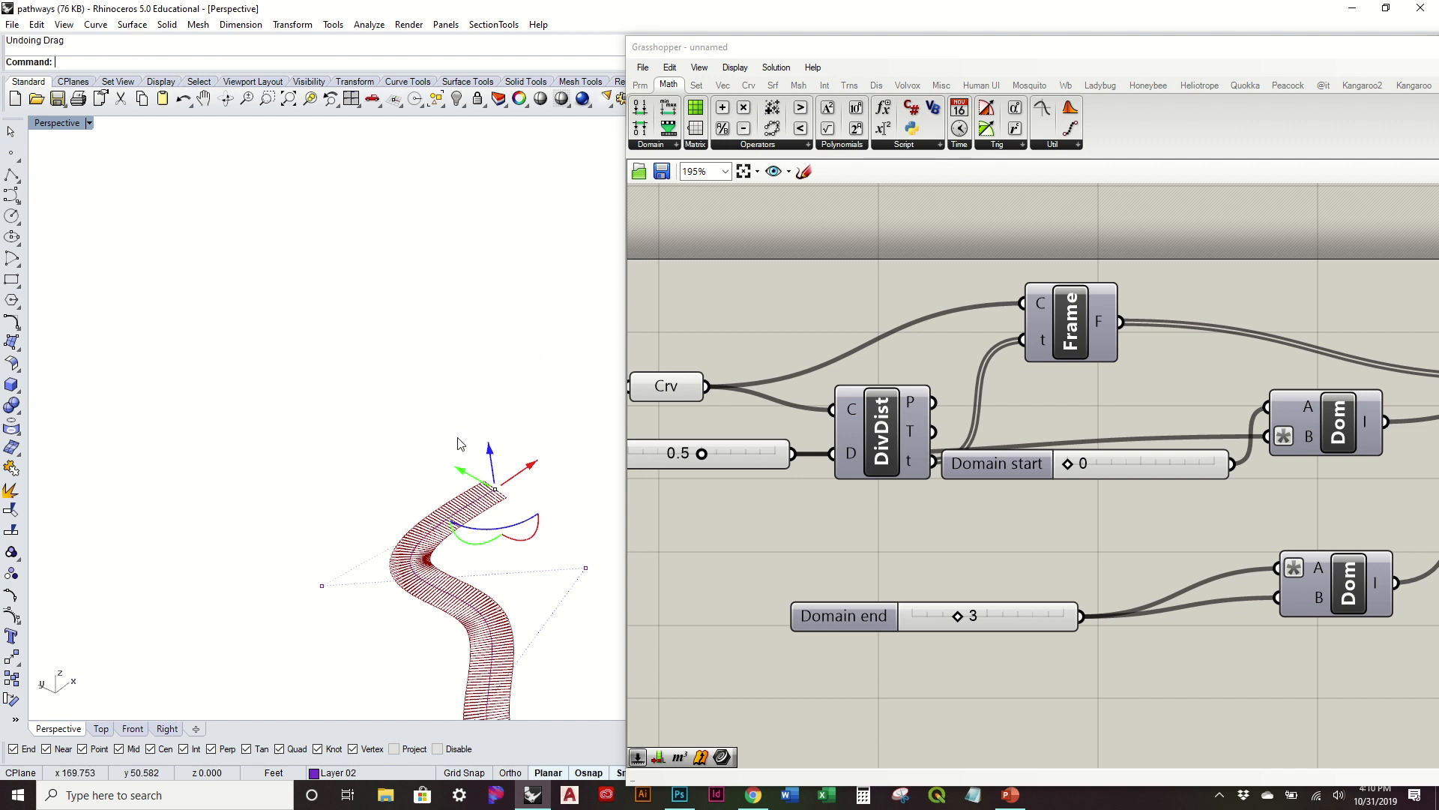
left_click_drag(465, 475, 473, 462)
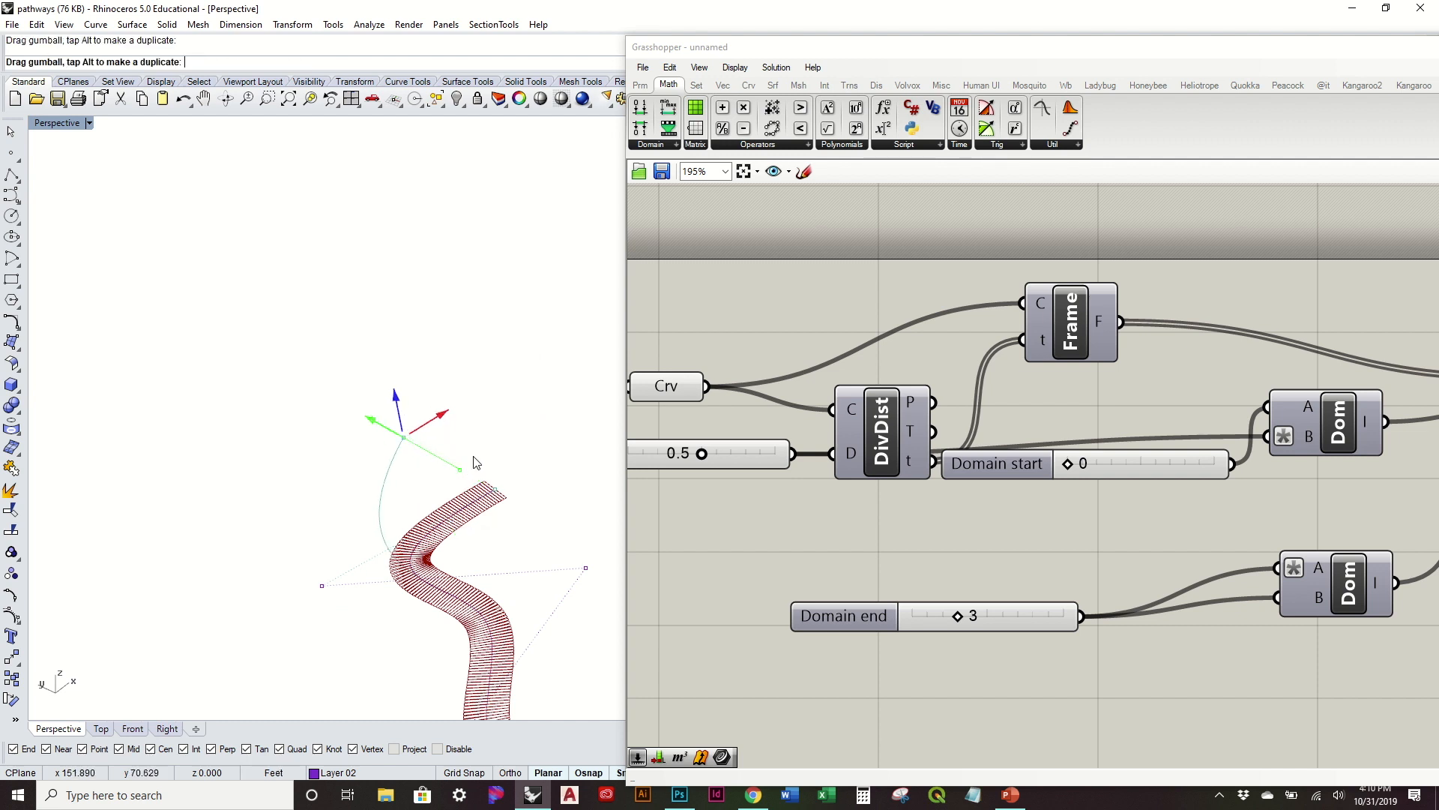
left_click_drag(399, 531, 397, 525)
right_click_drag(397, 458, 382, 689)
scroll(383, 686, "up", 4)
left_click_drag(386, 678, 340, 684)
key("Escape")
scroll(450, 605, "down", 3)
right_click_drag(450, 597, 397, 596)
scroll(475, 623, "down", 4)
key("Escape")
scroll(424, 309, "up", 7)
scroll(424, 309, "down", 4)
right_click_drag(254, 380, 463, 569)
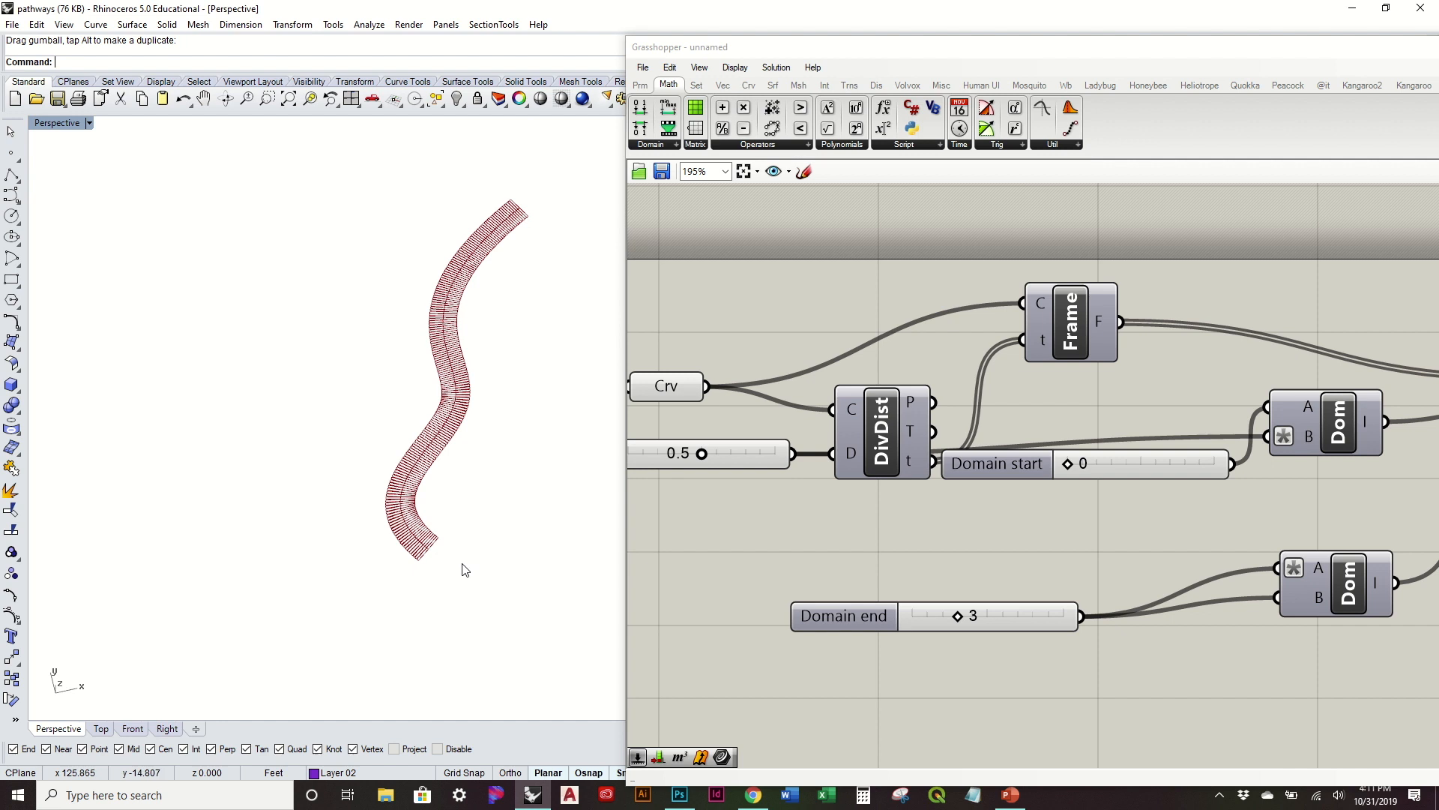
Step: Turn the curve's control points back on, extend its lower end point along negative Y, and hide the points
left_click_drag(383, 528, 498, 582)
left_click(11, 616)
left_click_drag(421, 505, 421, 556)
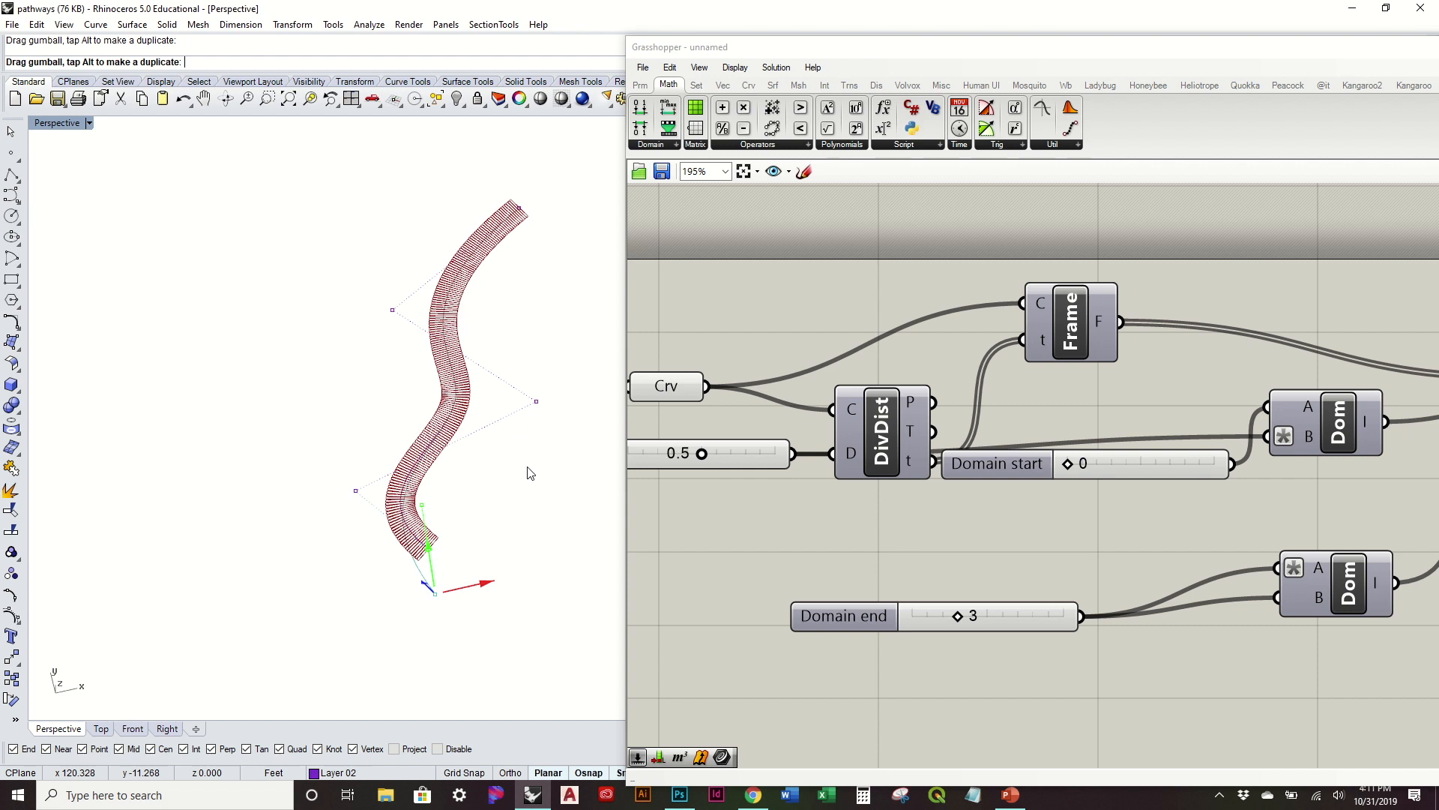
key("Escape")
right_click_drag(530, 473, 514, 447)
scroll(437, 478, "up", 2)
scroll(437, 478, "up", 1)
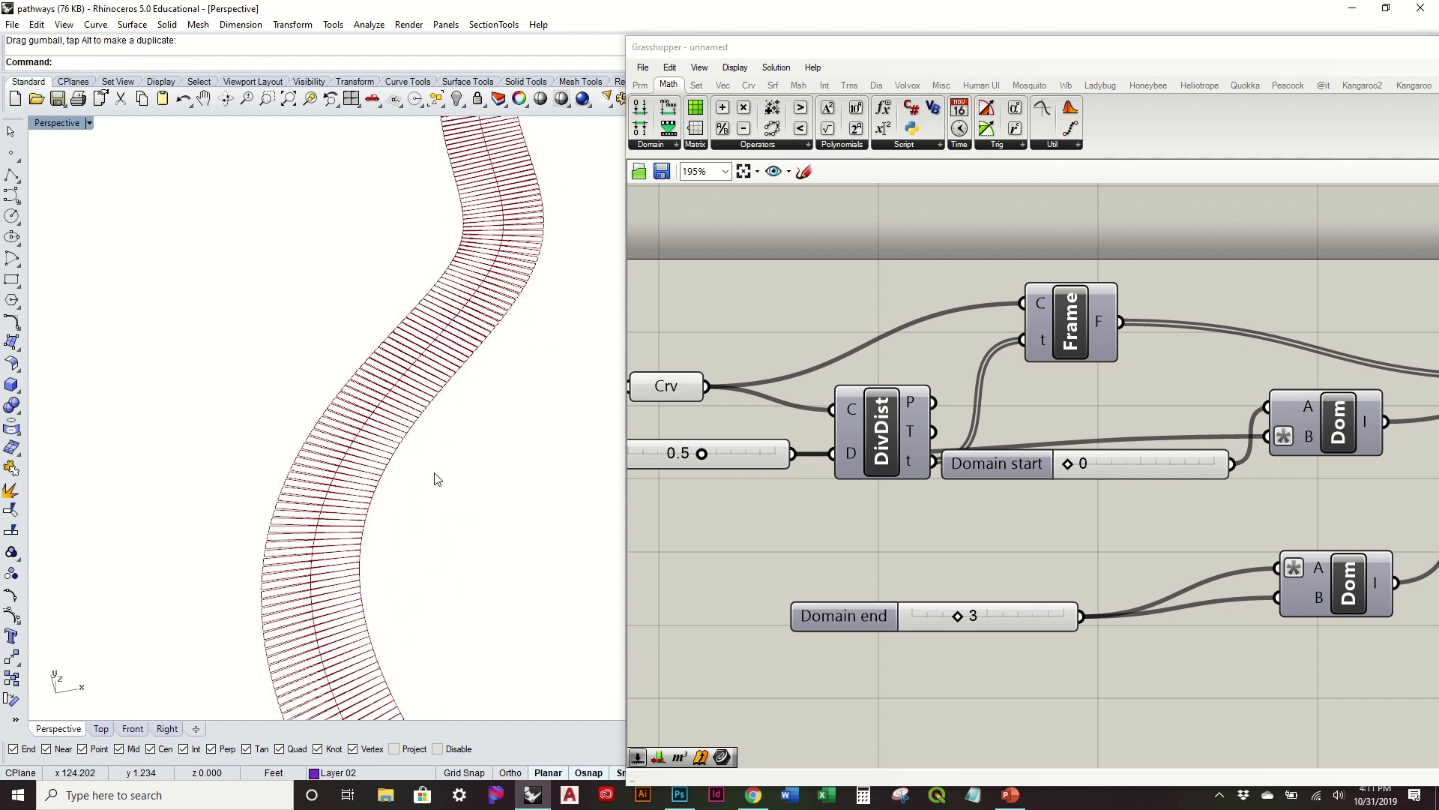
scroll(437, 478, "down", 3)
right_click_drag(435, 459, 401, 534, "shift")
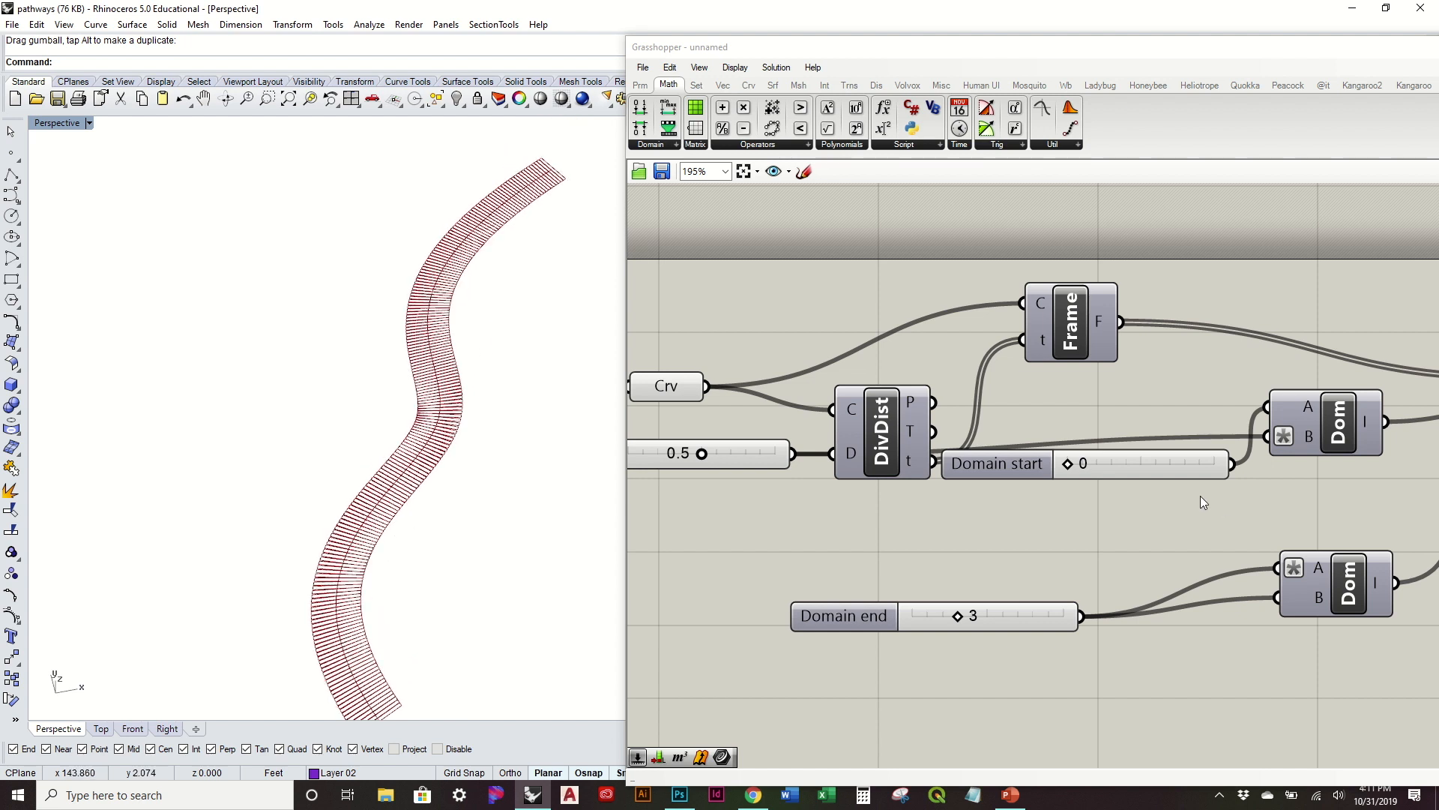
Step: Rearrange the Rectangle, the second Construct Domain and its slider so they sit neatly spaced on the canvas
right_click_drag(1434, 501, 1141, 497)
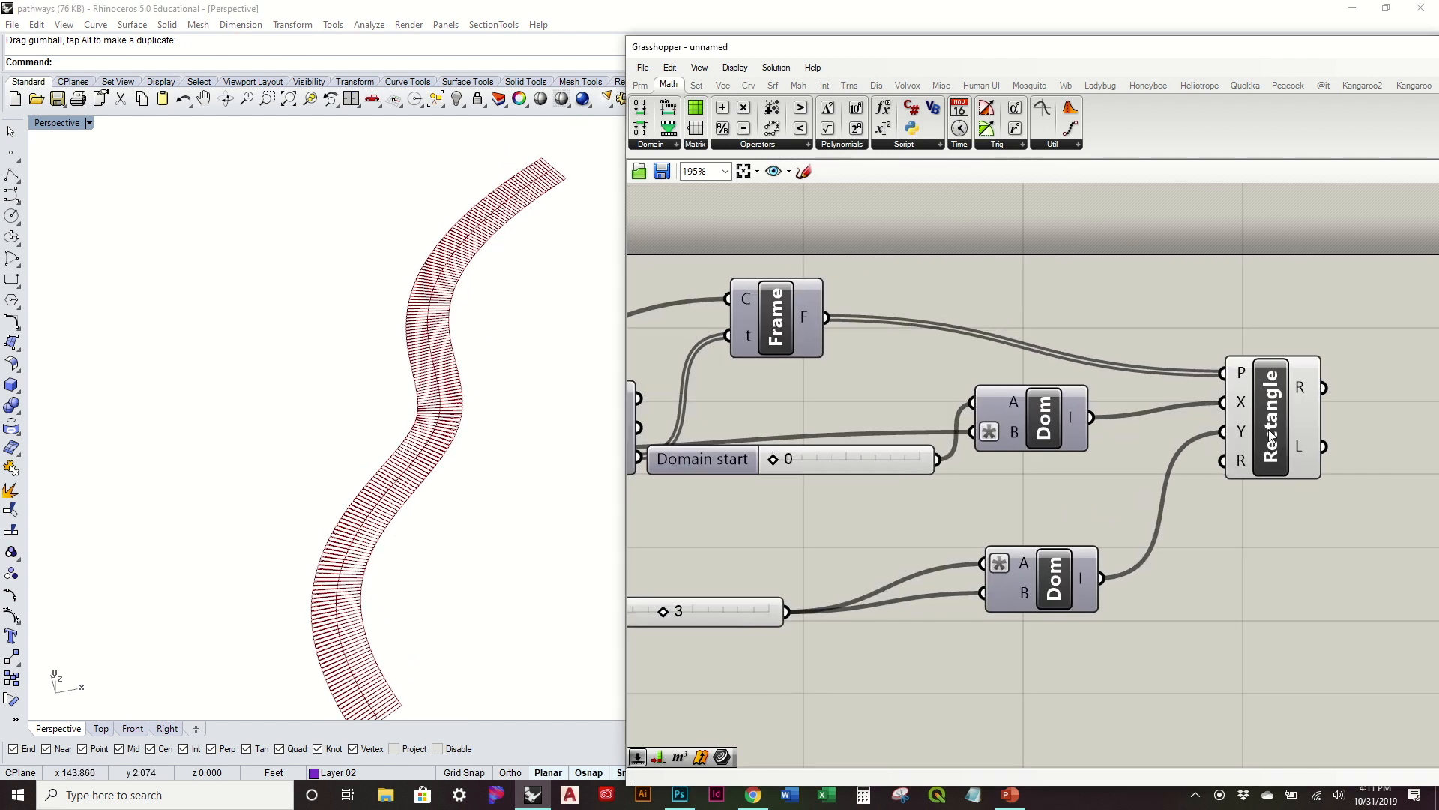
left_click_drag(1256, 438, 1280, 422)
left_click(1207, 503)
left_click_drag(1065, 589, 1104, 608)
left_click(924, 497)
left_click_drag(747, 611, 933, 597)
left_click(956, 513)
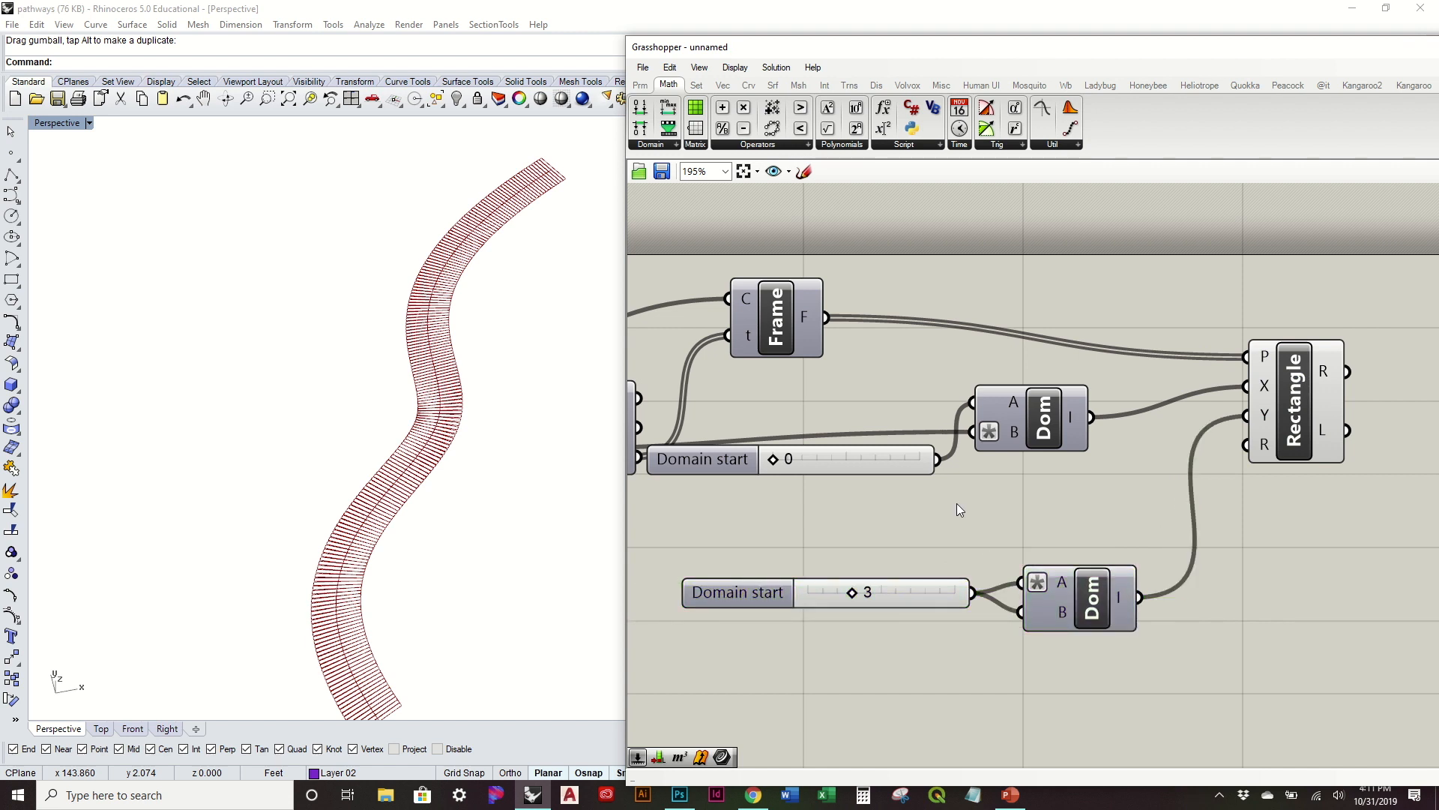
scroll(957, 504, "down", 3)
right_click_drag(957, 510, 1036, 440)
Step: Place a Graph Mapper on the canvas below the second Construct Domain
right_click_drag(585, 429, 557, 466)
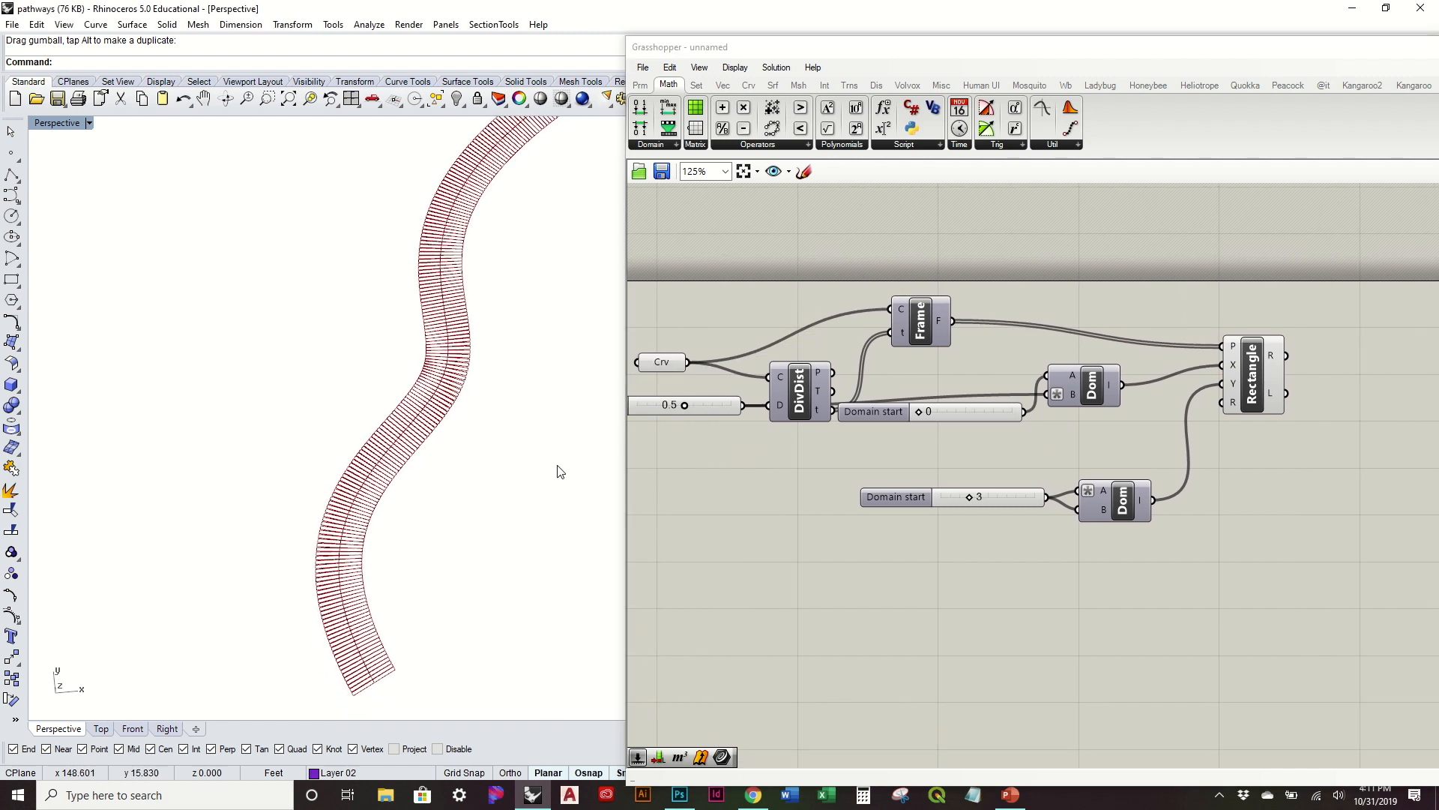
right_click_drag(605, 453, 517, 459)
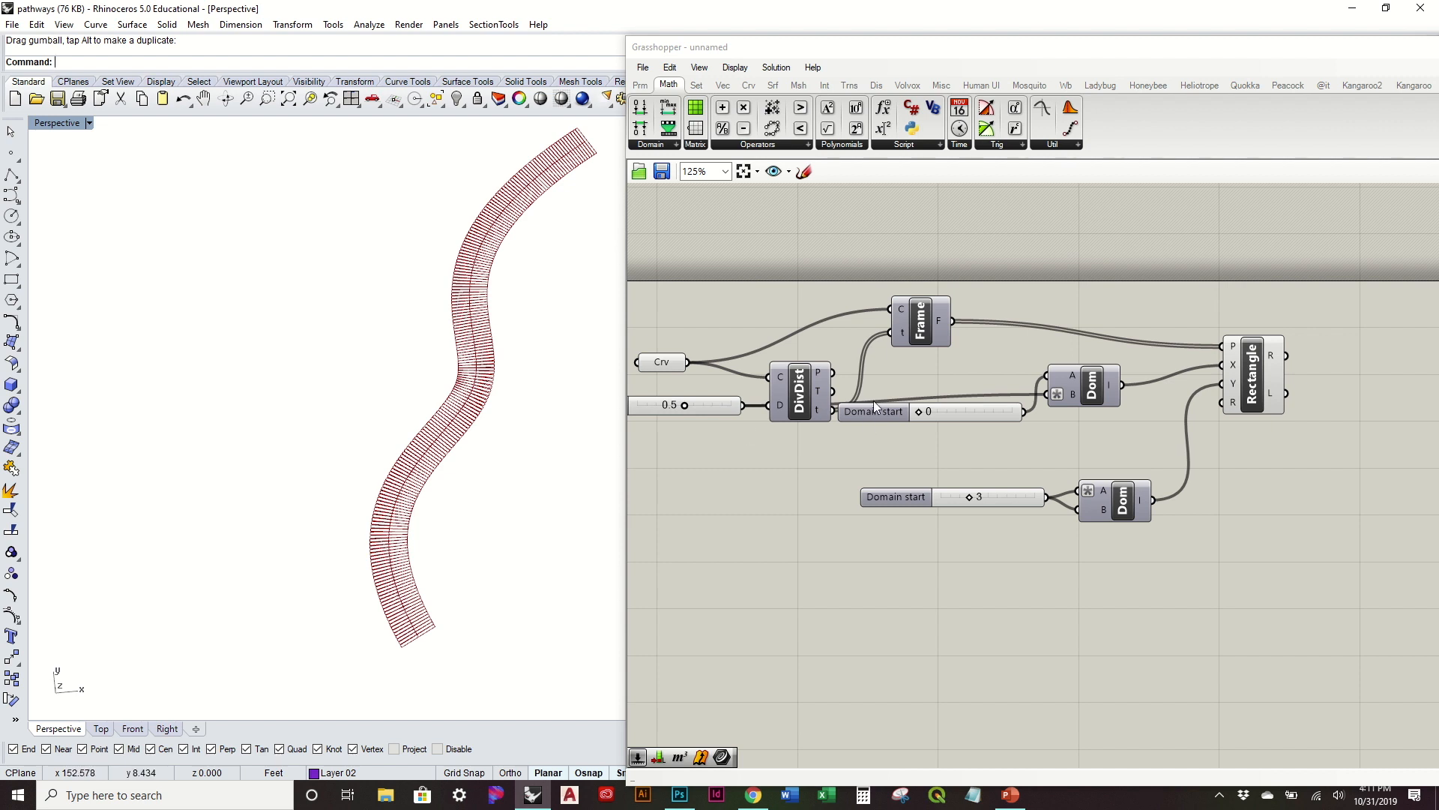
left_click(641, 84)
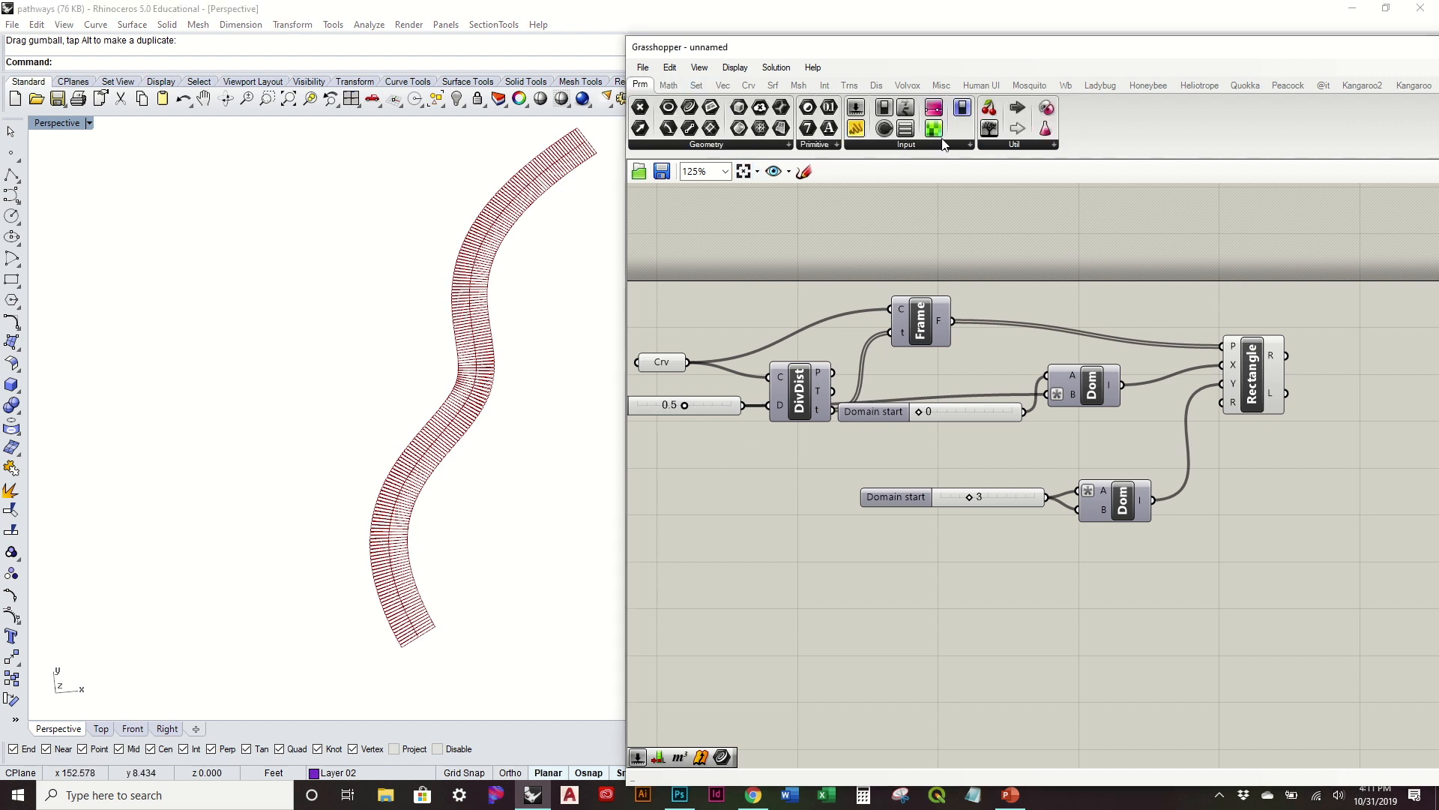
left_click(900, 144)
left_click_drag(923, 320, 1062, 634)
Step: Move the Curve parameter, Distance slider and Divide Distance component together away from the Frame and Domain start slider
right_click_drag(903, 551, 1054, 540)
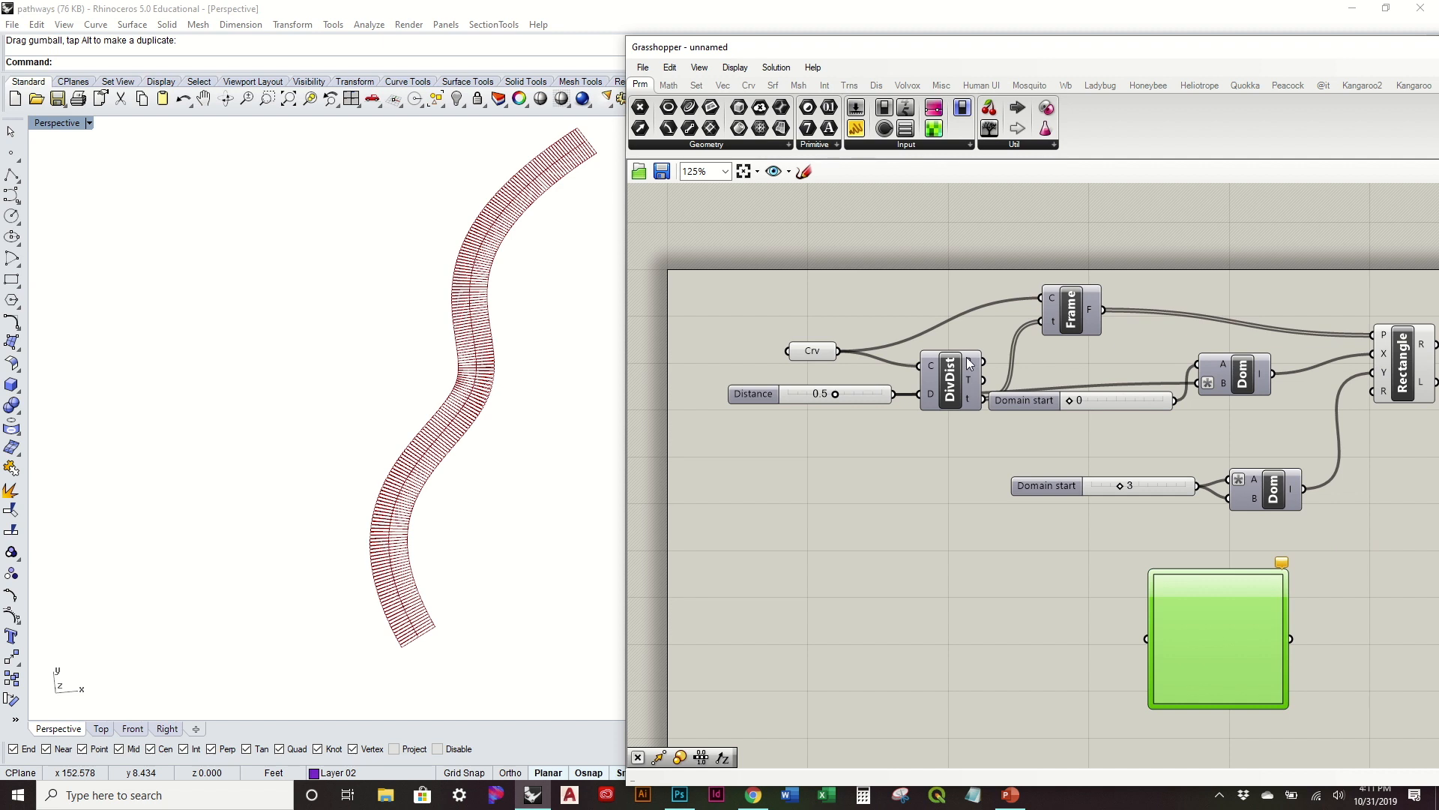
left_click_drag(969, 432, 802, 325)
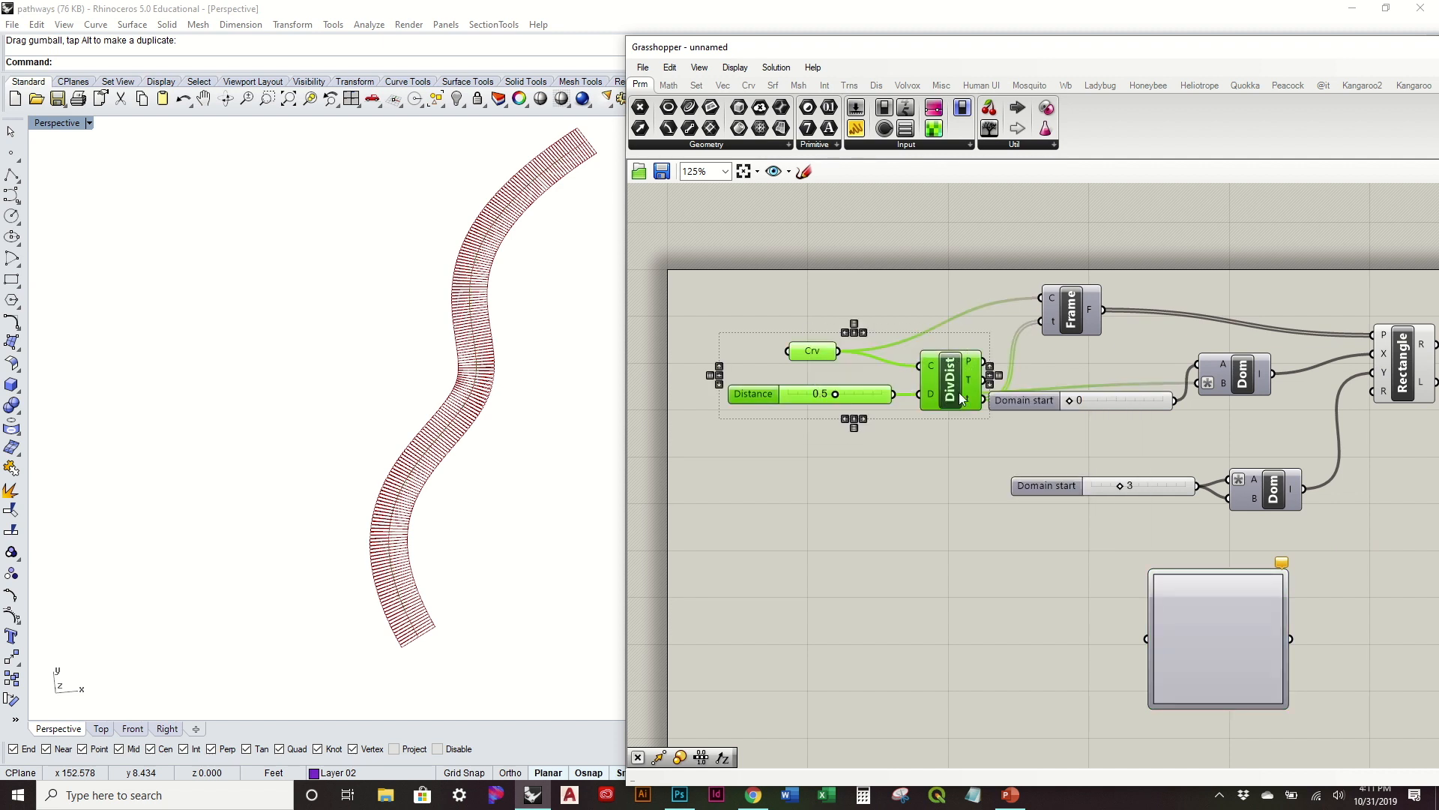
left_click_drag(960, 393, 900, 385)
left_click(1015, 557)
Step: Widen the Graph Mapper and reposition it beneath the slider that feeds the second Construct Domain
right_click_drag(1204, 590, 1053, 515)
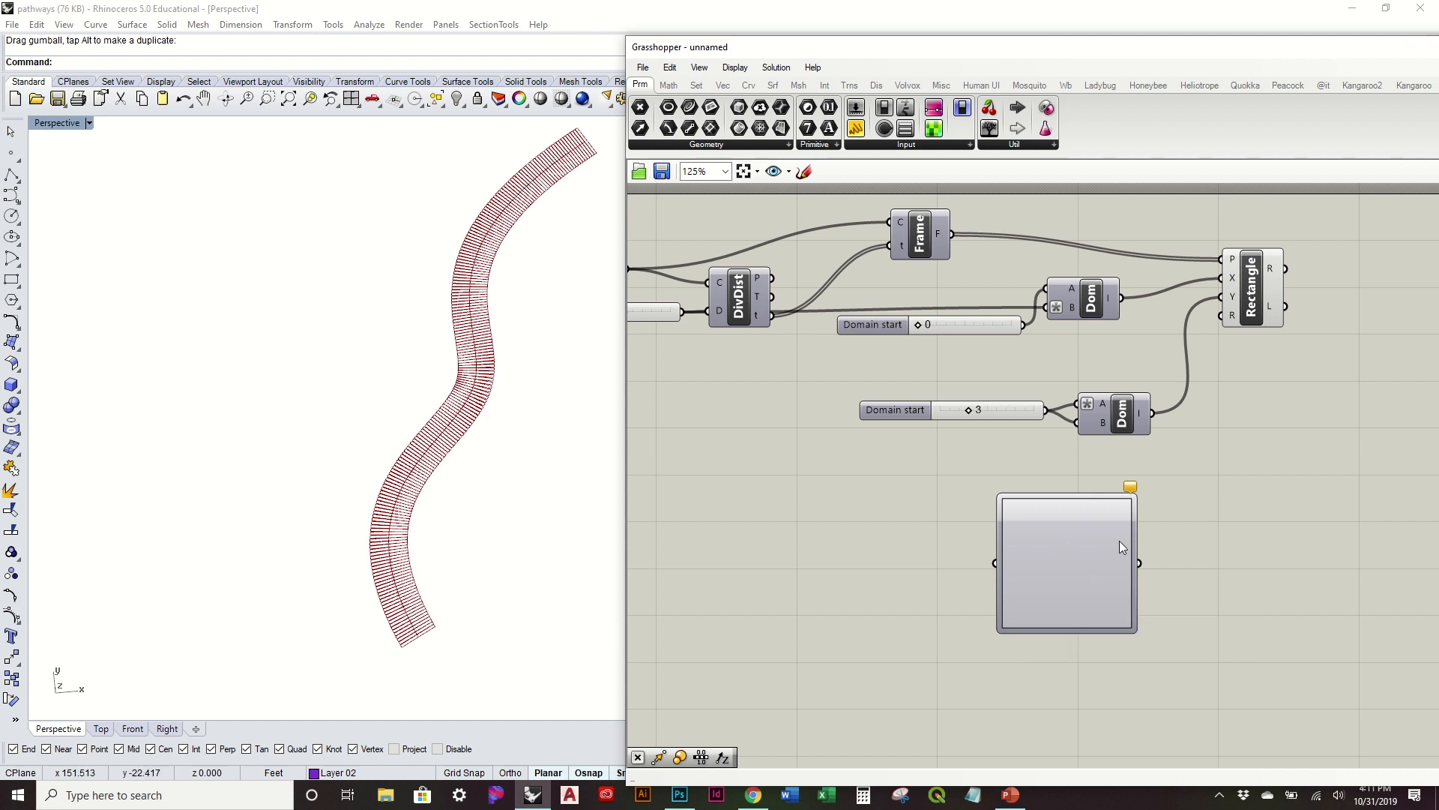
left_click_drag(1135, 537, 1265, 537)
right_click_drag(762, 506, 920, 559)
left_click_drag(1246, 608, 1031, 595)
left_click(986, 510)
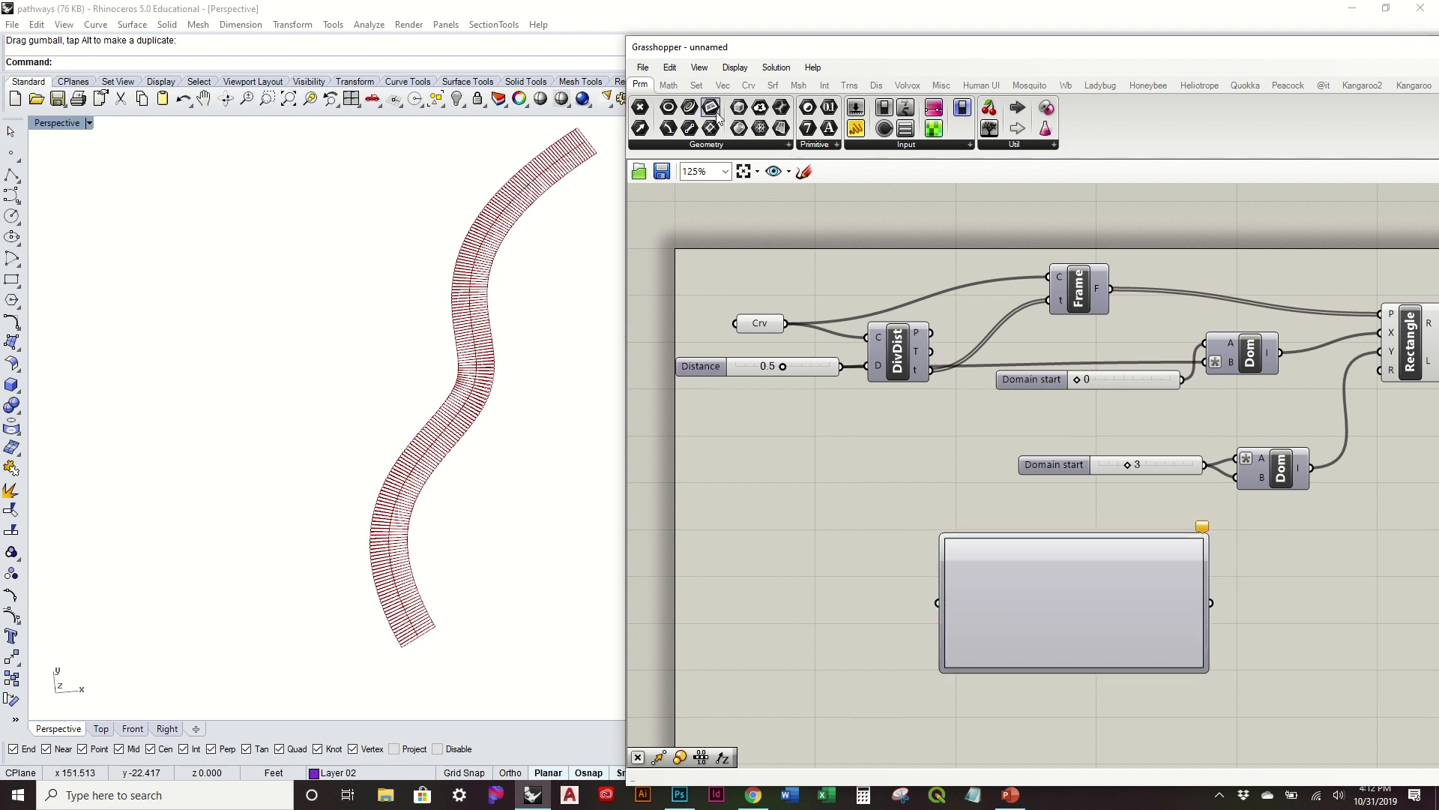
Step: Add a Range component between the Divide Distance component and the Graph Mapper
left_click(669, 85)
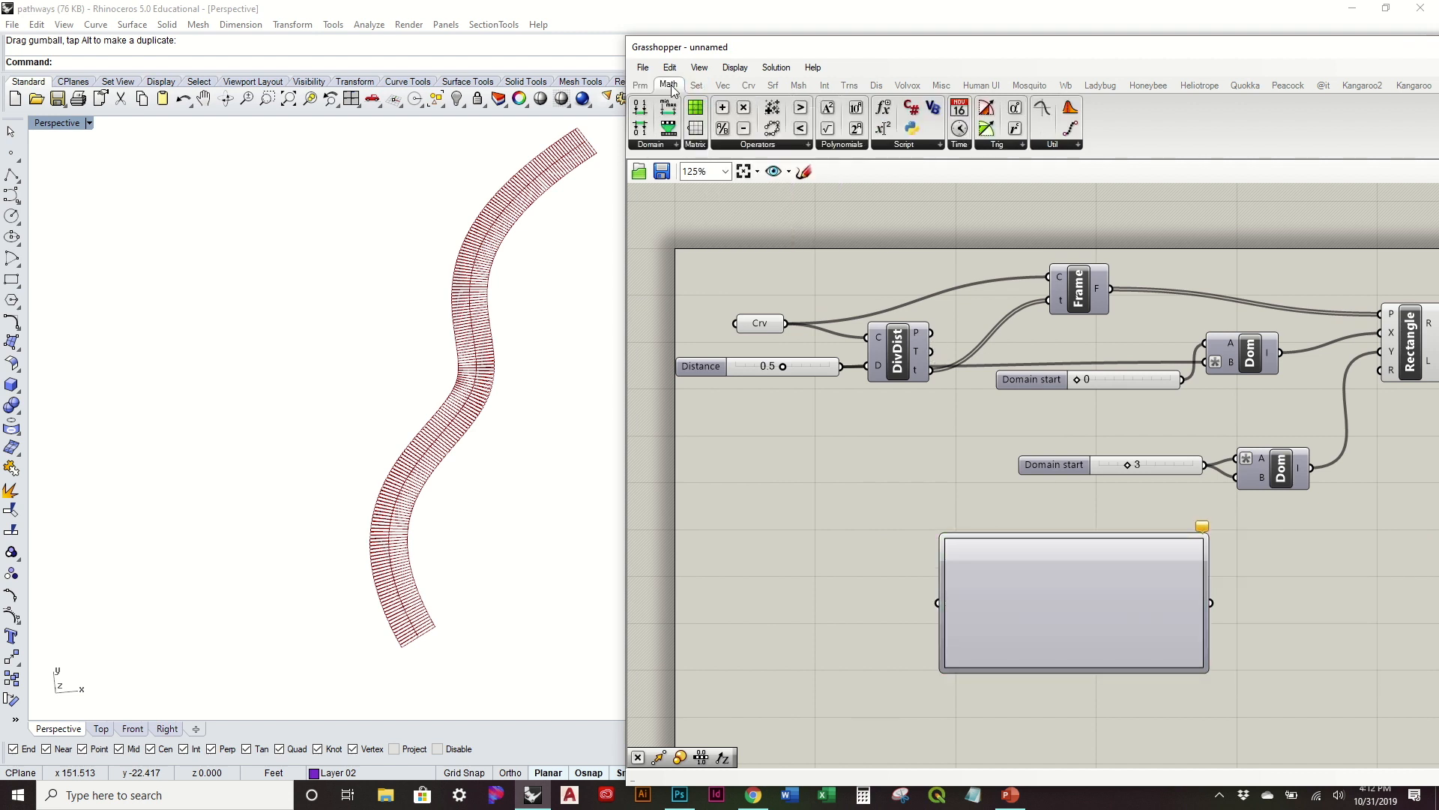
left_click(696, 85)
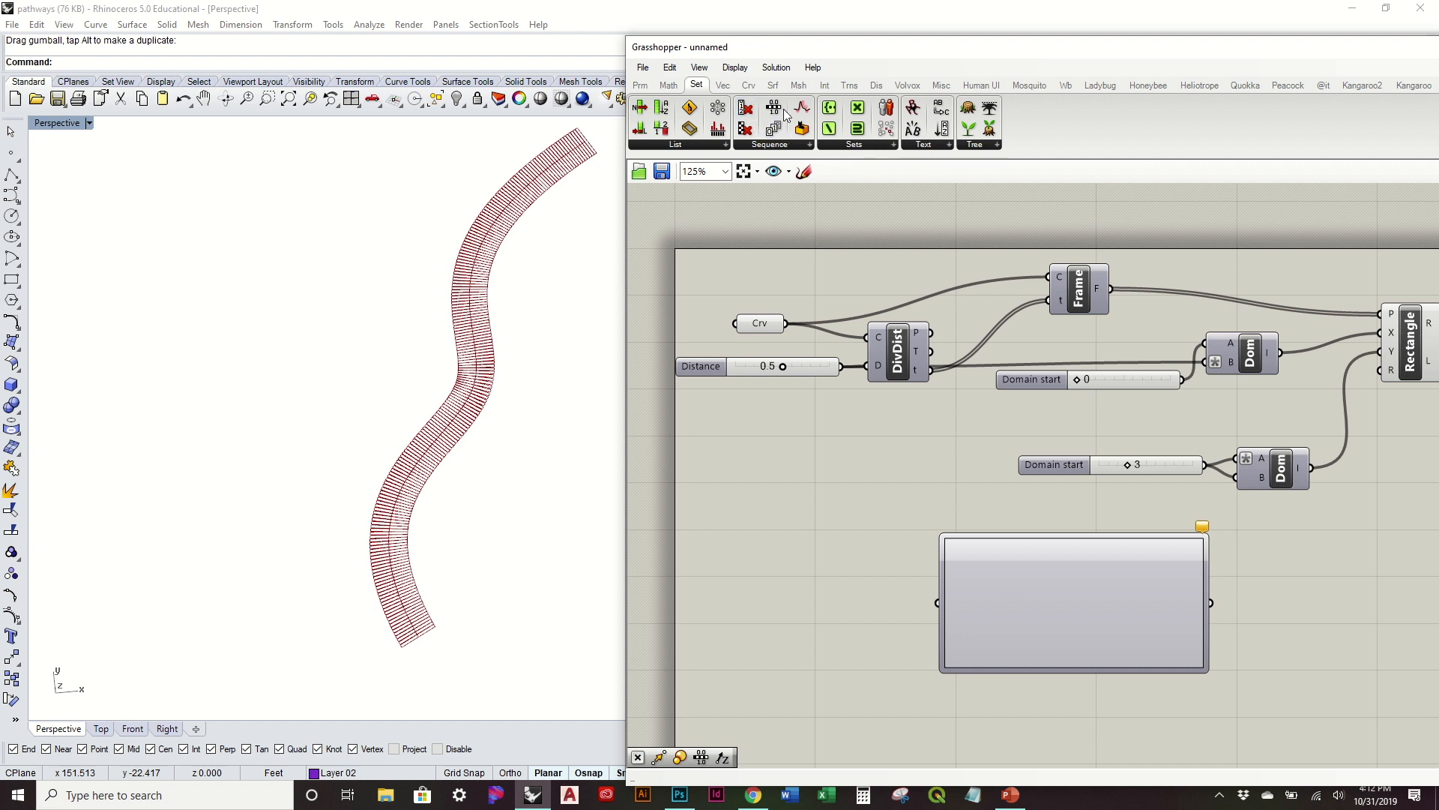
left_click_drag(785, 114, 885, 474)
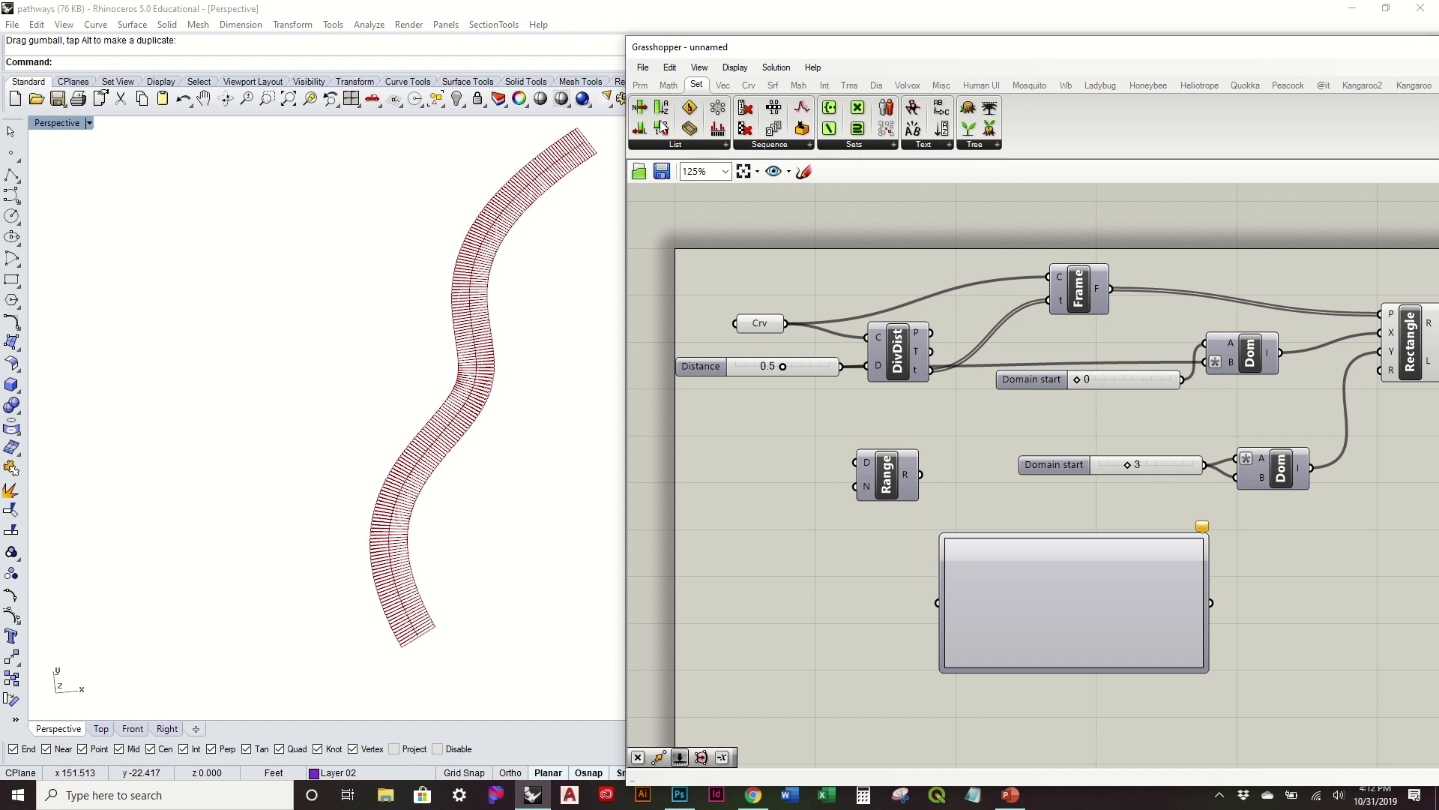
Step: Add a List Length component fed by the Divide Distance points and connect its output to the Range's N input
left_click_drag(650, 134, 787, 511)
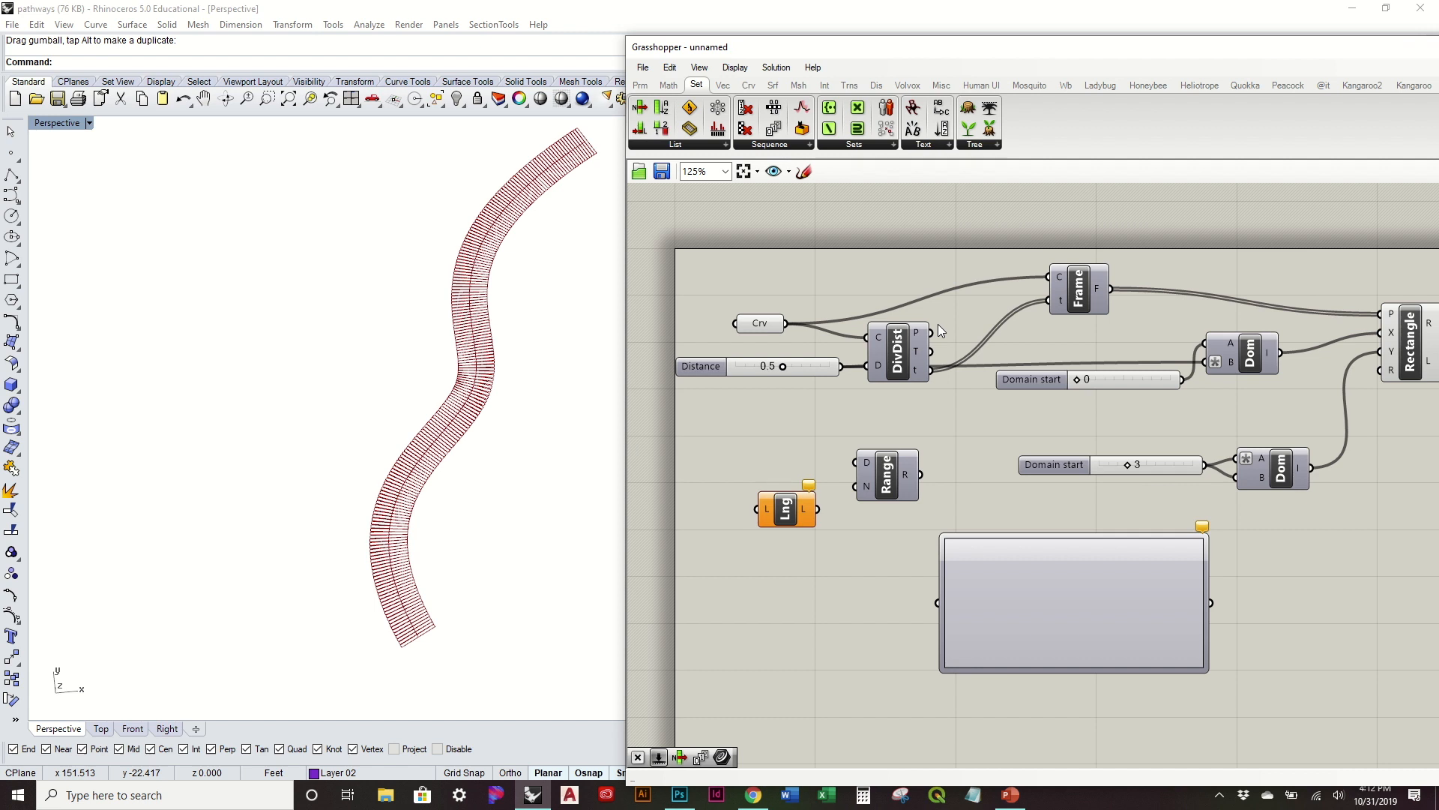
left_click_drag(932, 332, 757, 509)
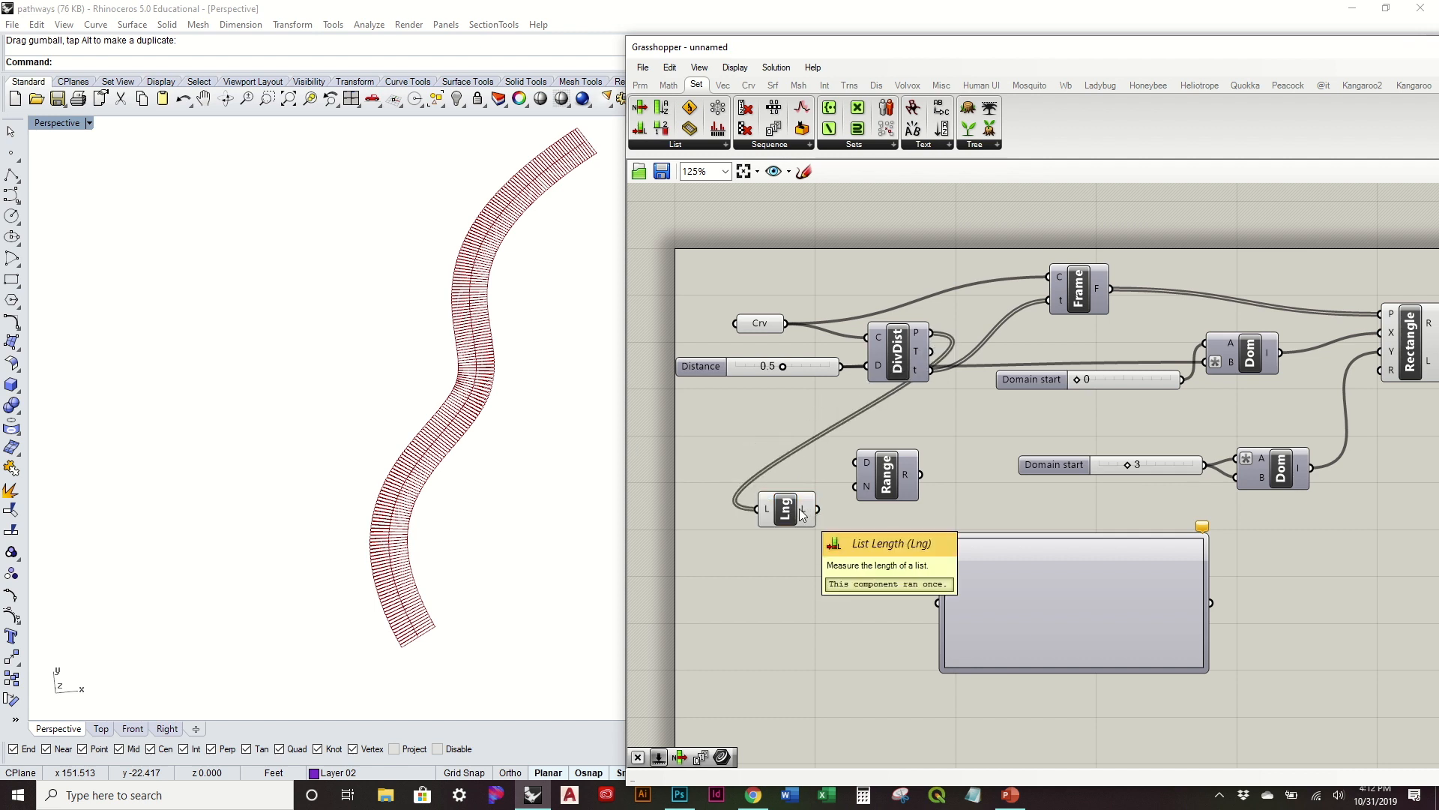
left_click_drag(807, 517, 860, 487)
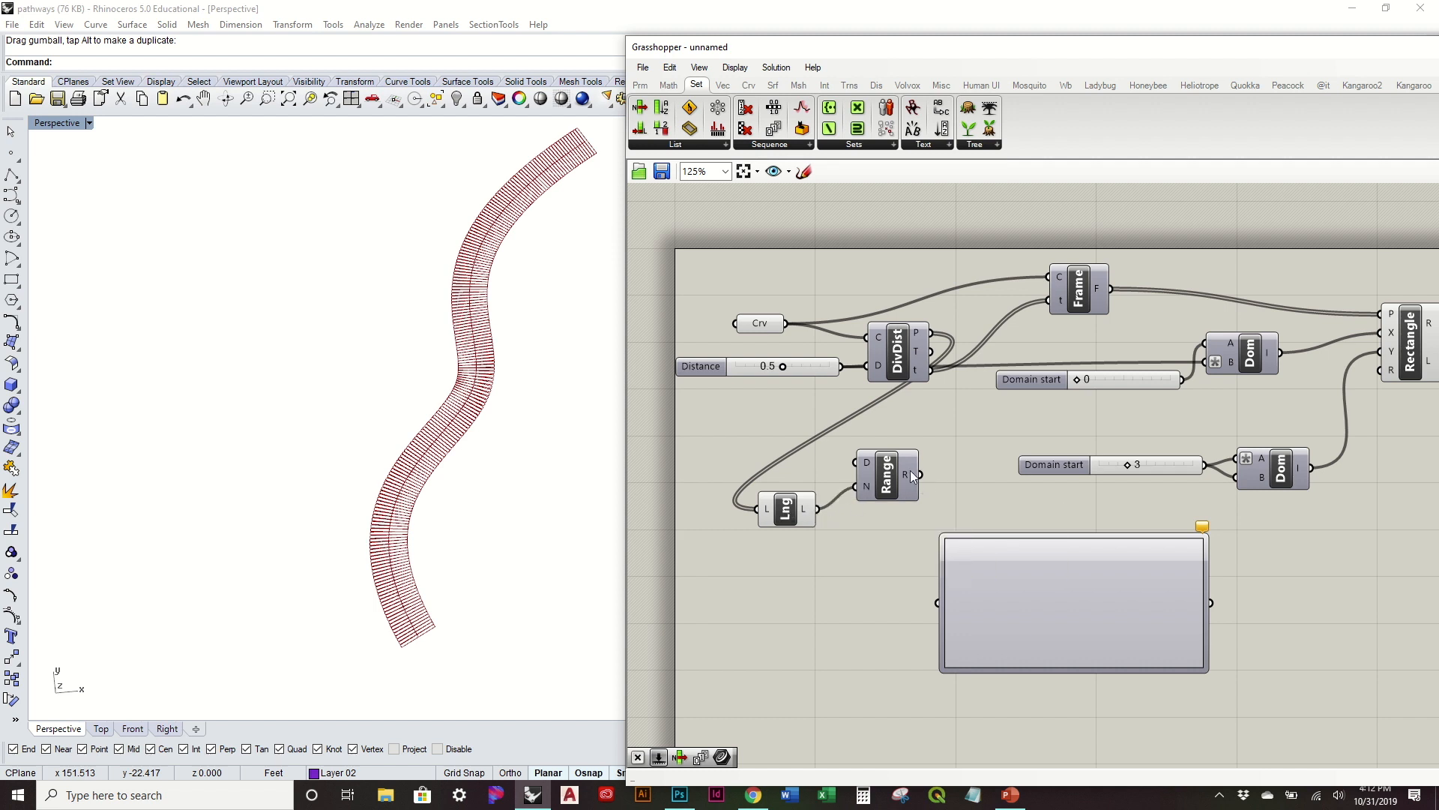
Step: Apply the expression x-1 to the Range component's N input
scroll(906, 467, "up", 4)
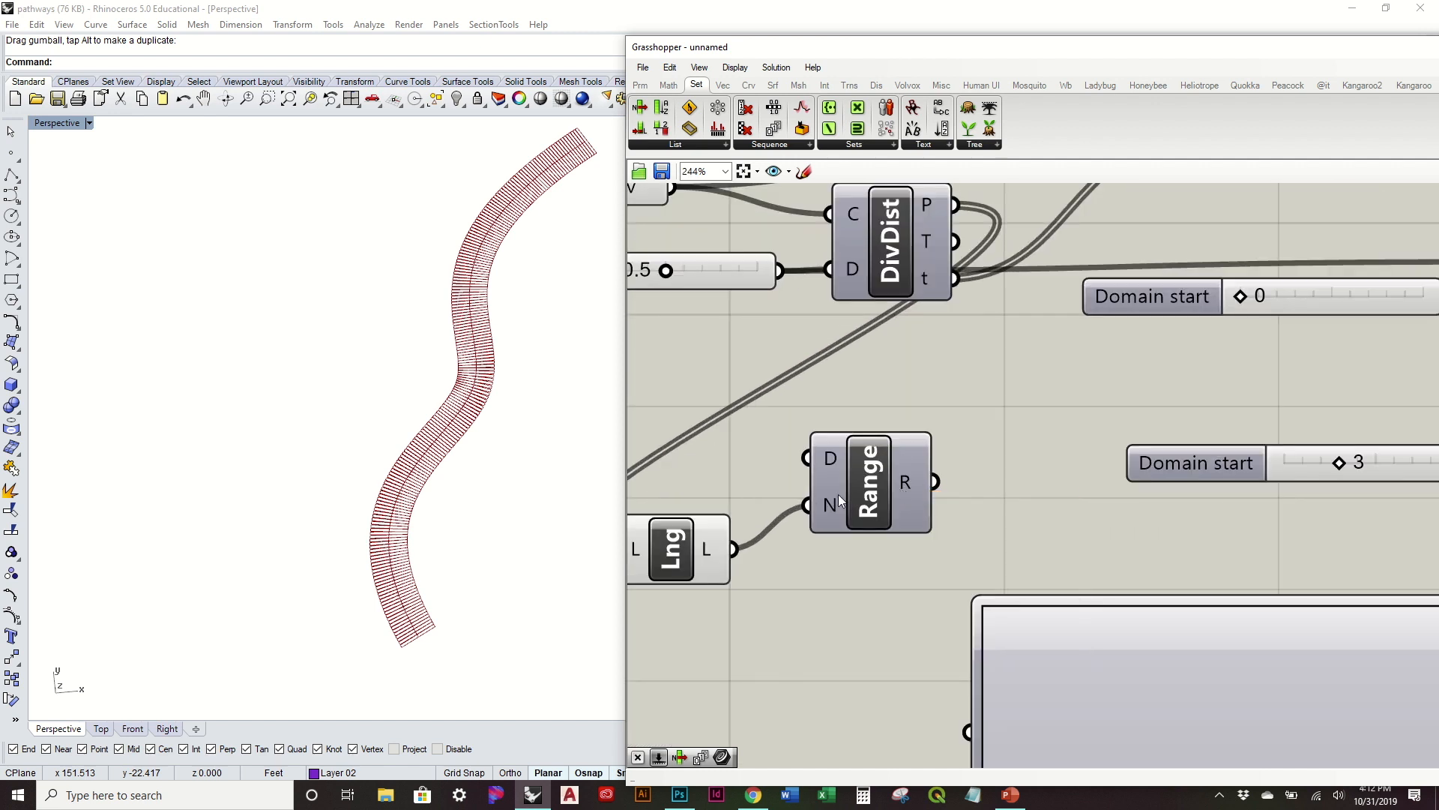
right_click(828, 494)
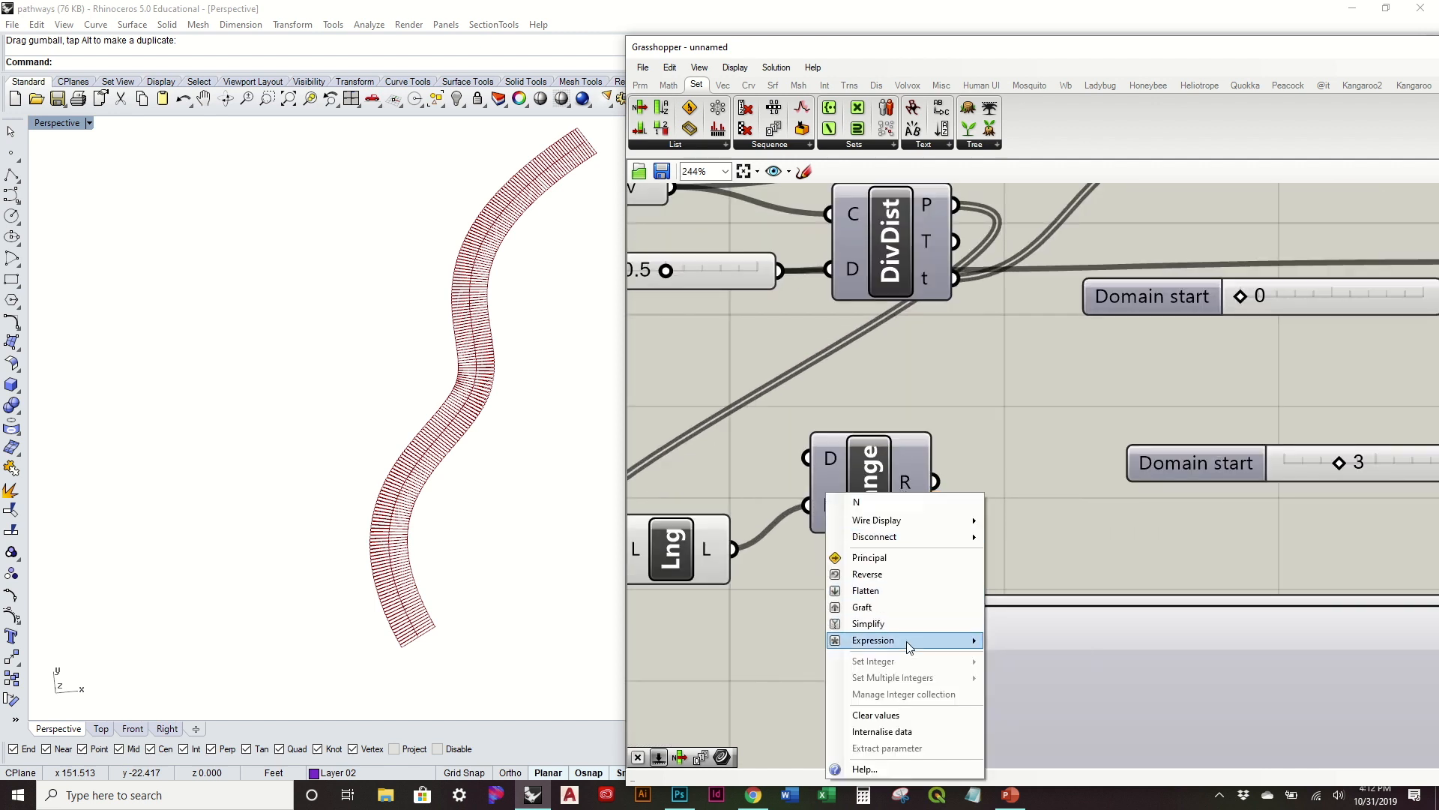
mouse_move(910, 646)
left_click(1078, 659)
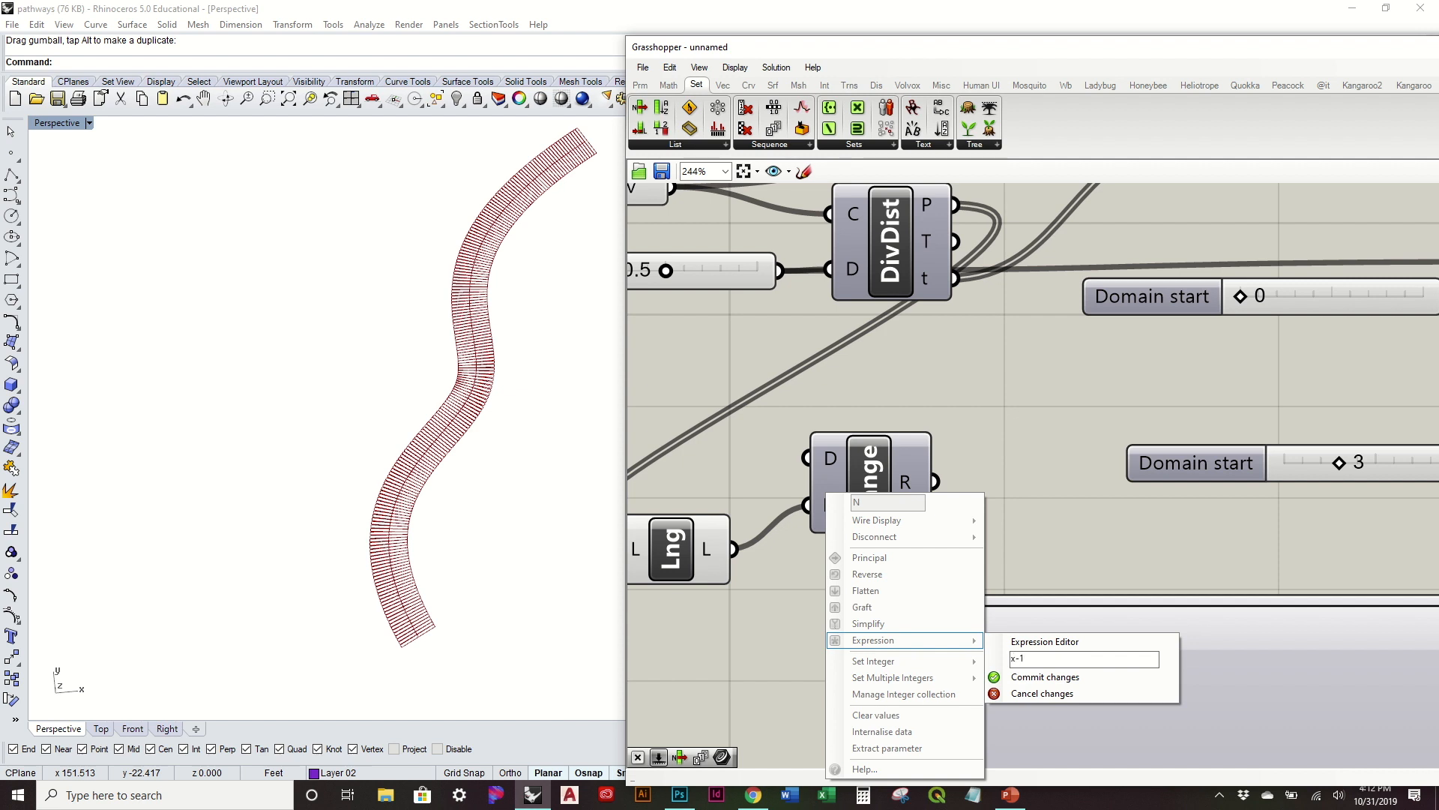
type("x-1")
left_click(1045, 677)
Step: Reposition the Graph Mapper beside the Range and connect the Range output to the Graph Mapper input
scroll(996, 522, "down", 2)
left_click(889, 513)
scroll(929, 510, "down", 1)
left_click_drag(1099, 629, 1038, 482)
left_click(1221, 504)
right_click_drag(1220, 504, 954, 449)
left_click_drag(936, 501, 1015, 467)
left_click_drag(817, 432, 909, 494)
Step: Set the Graph Mapper's graph type to Sine and shift it slightly closer to the Range
right_click(971, 476)
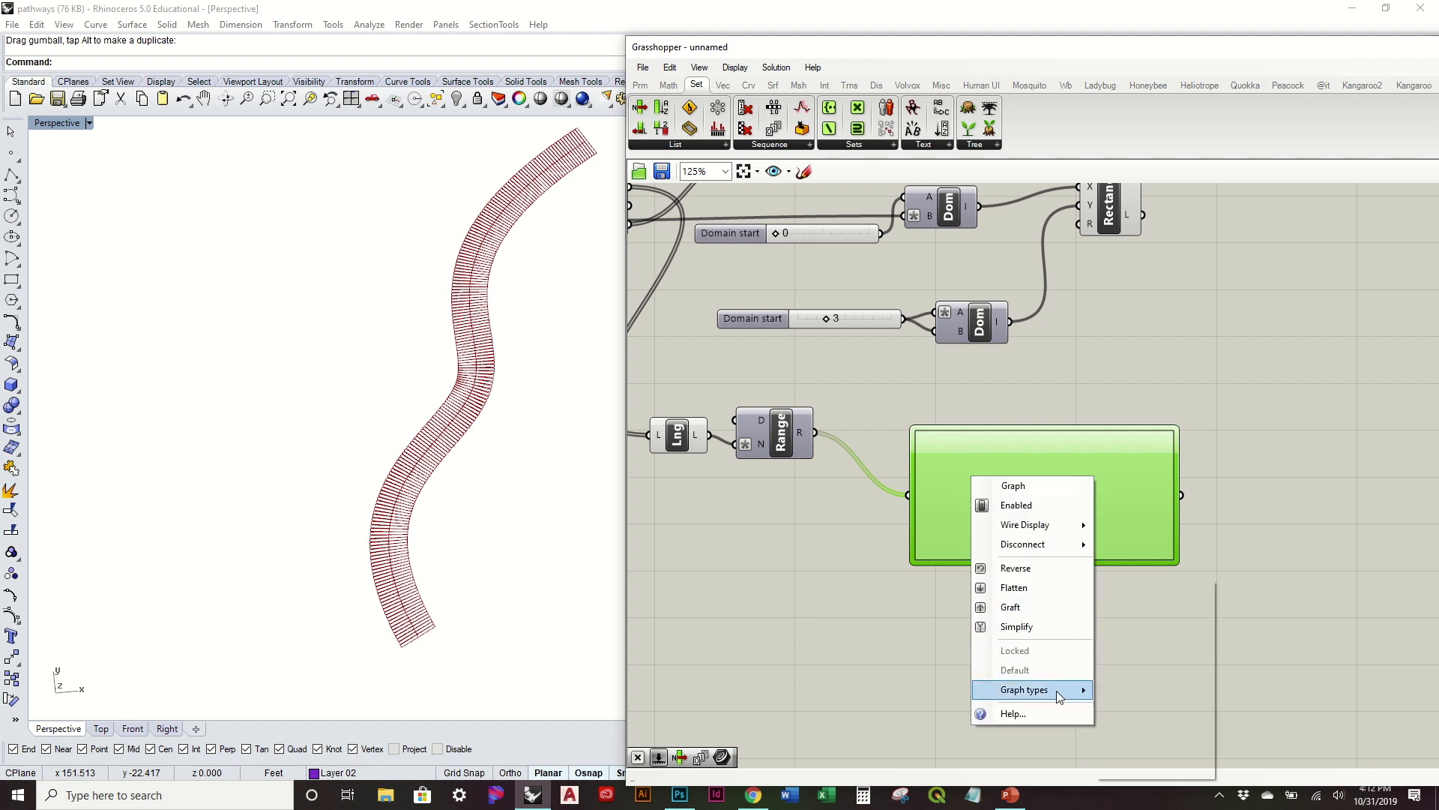
mouse_move(1056, 691)
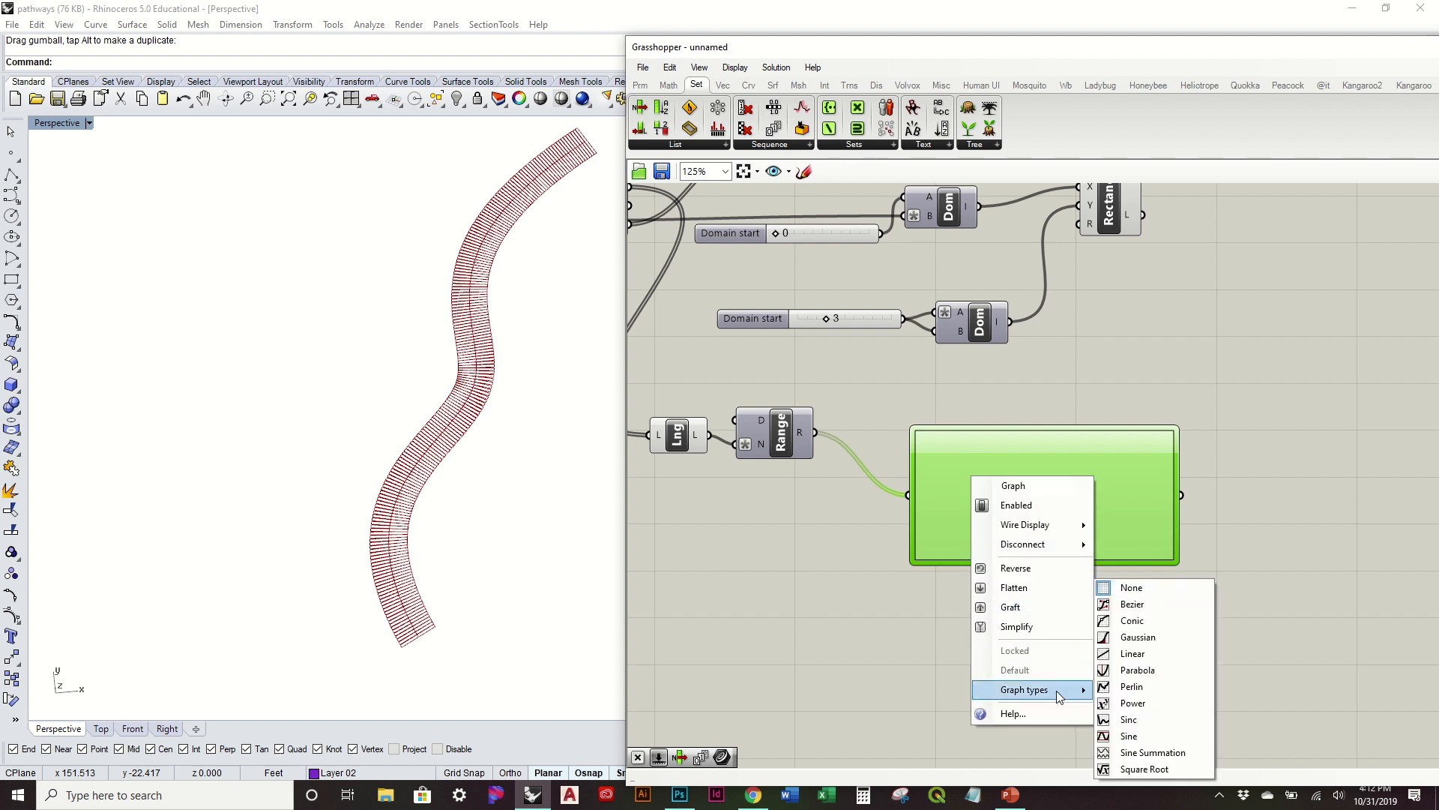
left_click(1168, 736)
right_click_drag(1124, 514, 1123, 576)
left_click_drag(1121, 571, 1080, 558)
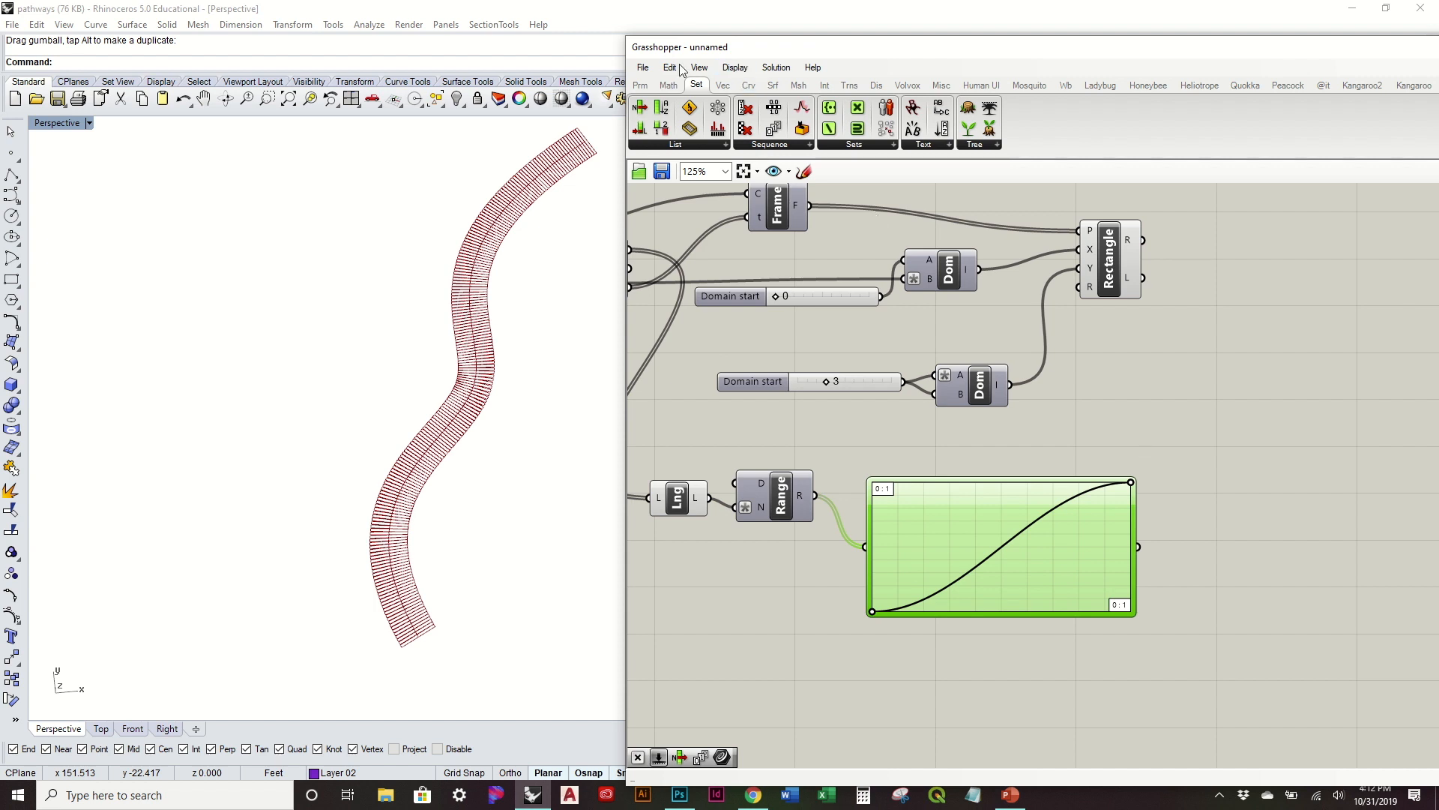
Step: Add a Multiplication component after the Graph Mapper and wire the mapped values into its A input
left_click(668, 84)
left_click_drag(767, 118, 1225, 542)
left_click_drag(1138, 548, 1219, 570)
Step: Create a number slider with value 3 below the Graph Mapper and connect it to the Multiplication's B input
double_click(1036, 645)
type("3")
key("Return")
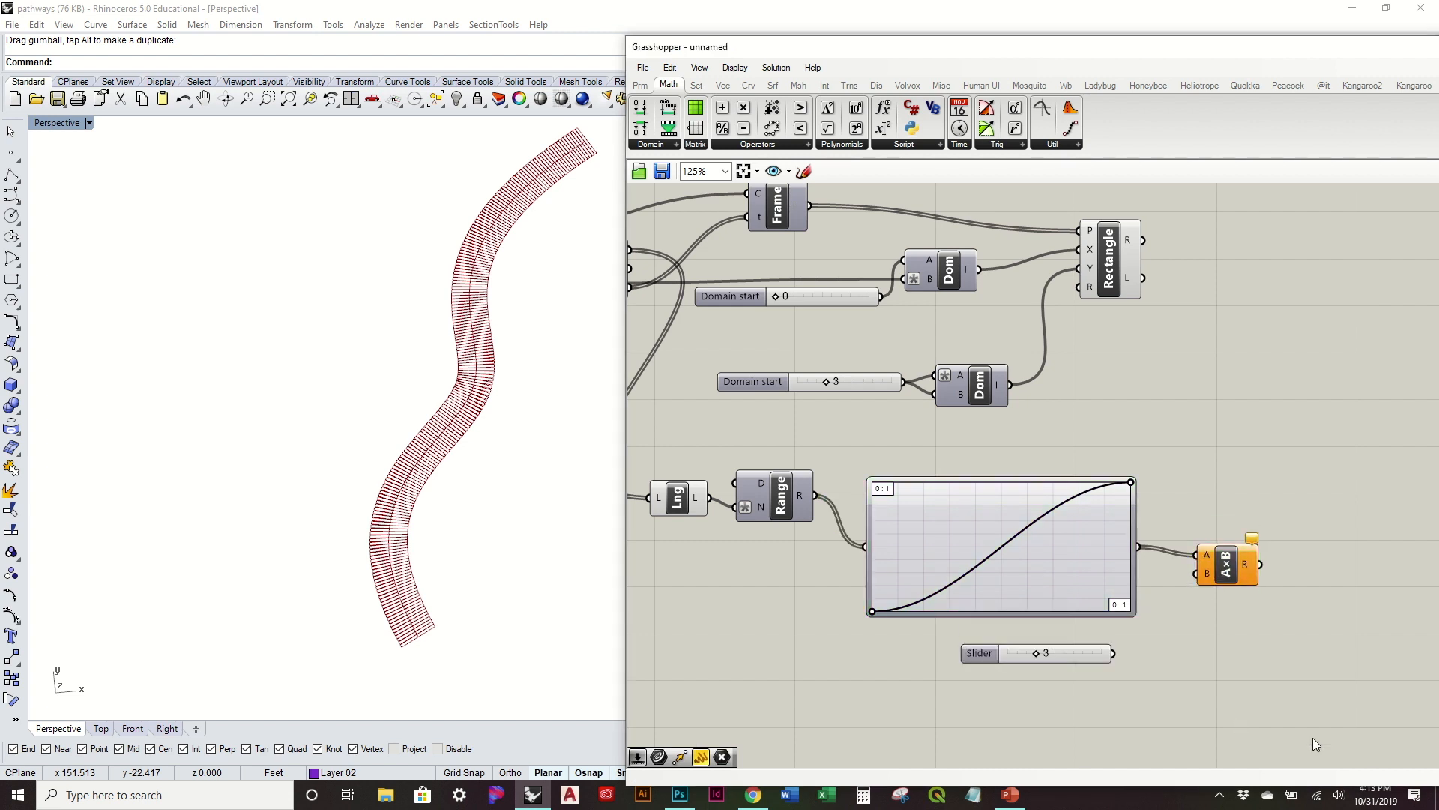
left_click_drag(1115, 652, 1196, 574)
Step: Set the Graph Mapper's Y domain to run from 1 to 2
left_click(1032, 534)
double_click(1032, 533)
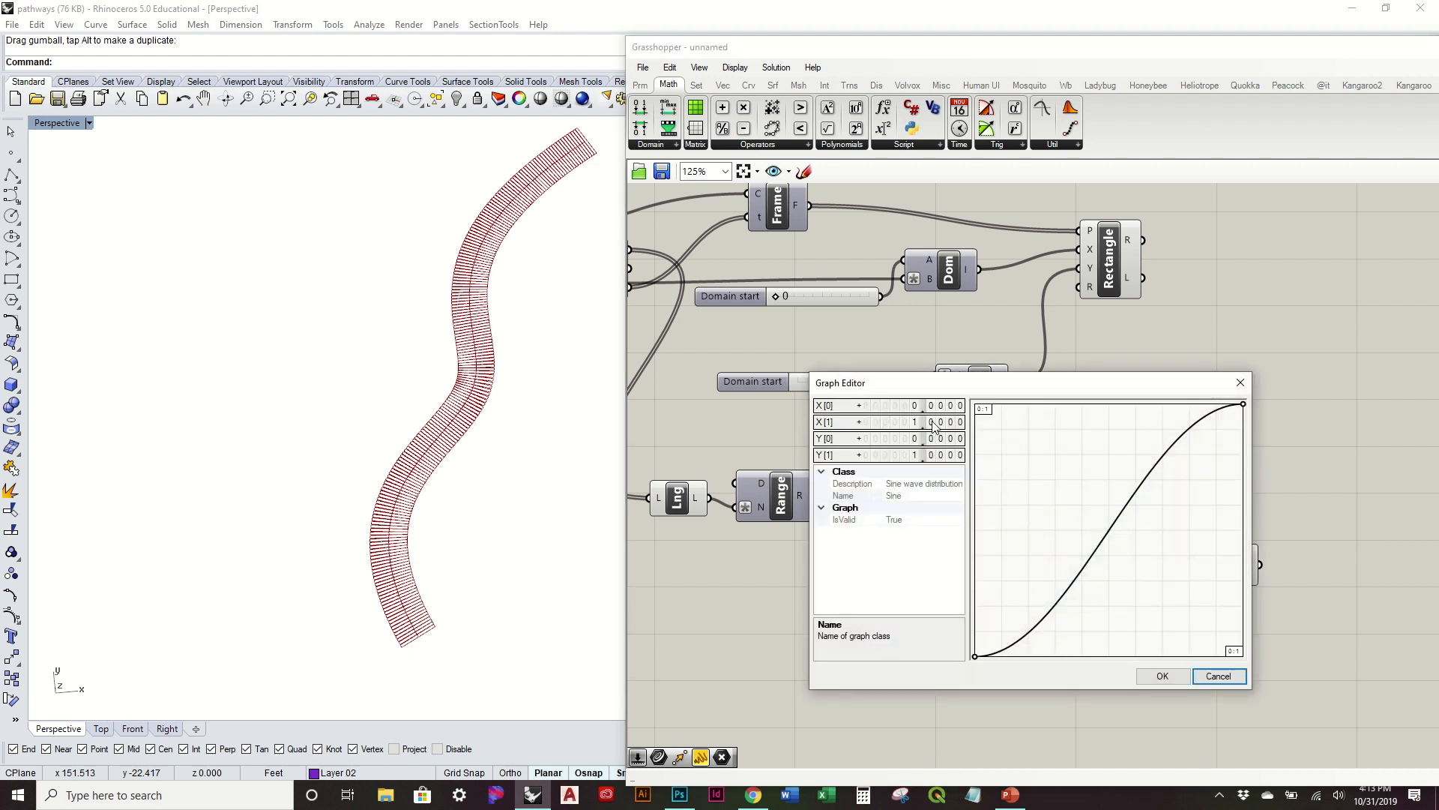
double_click(914, 442)
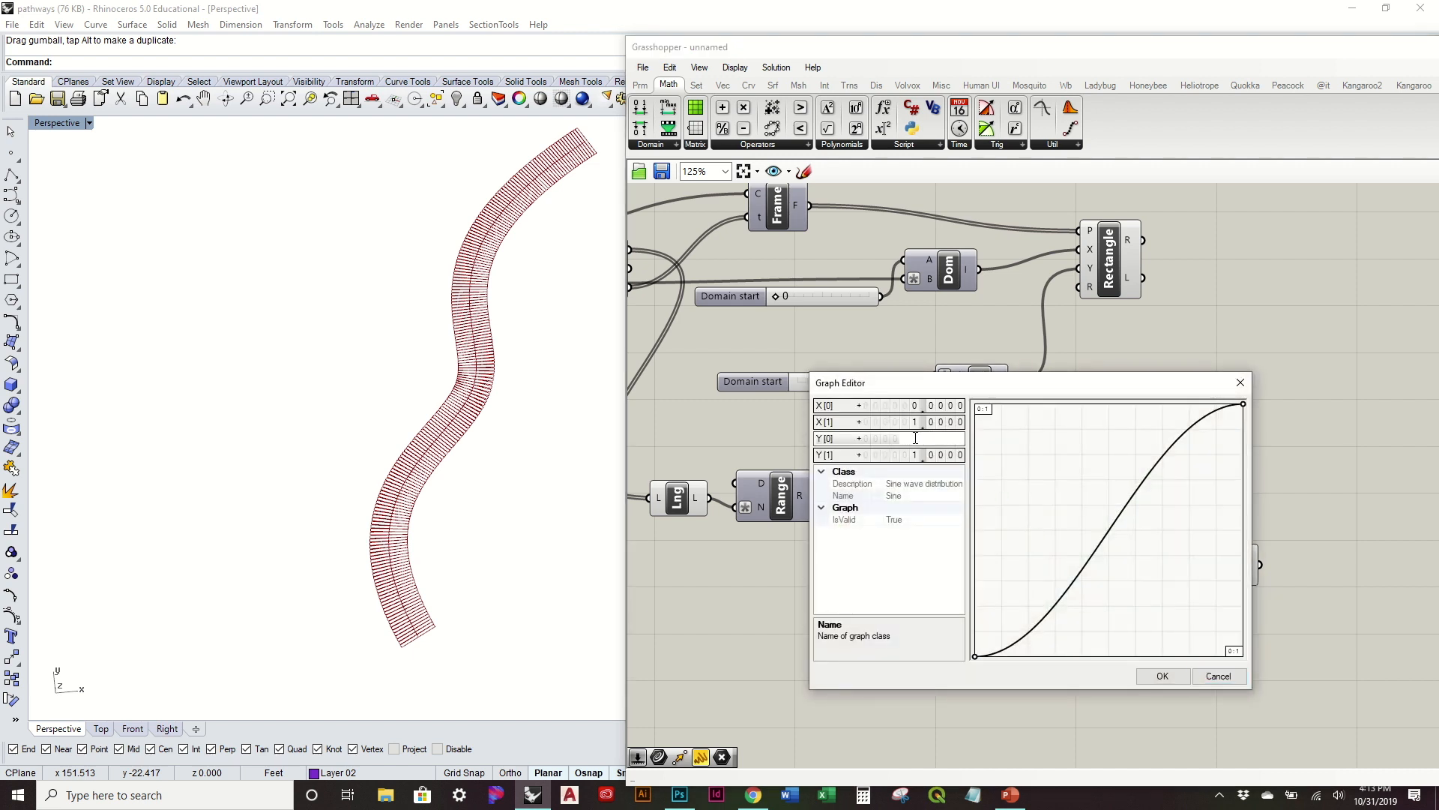
type("1")
key("Return")
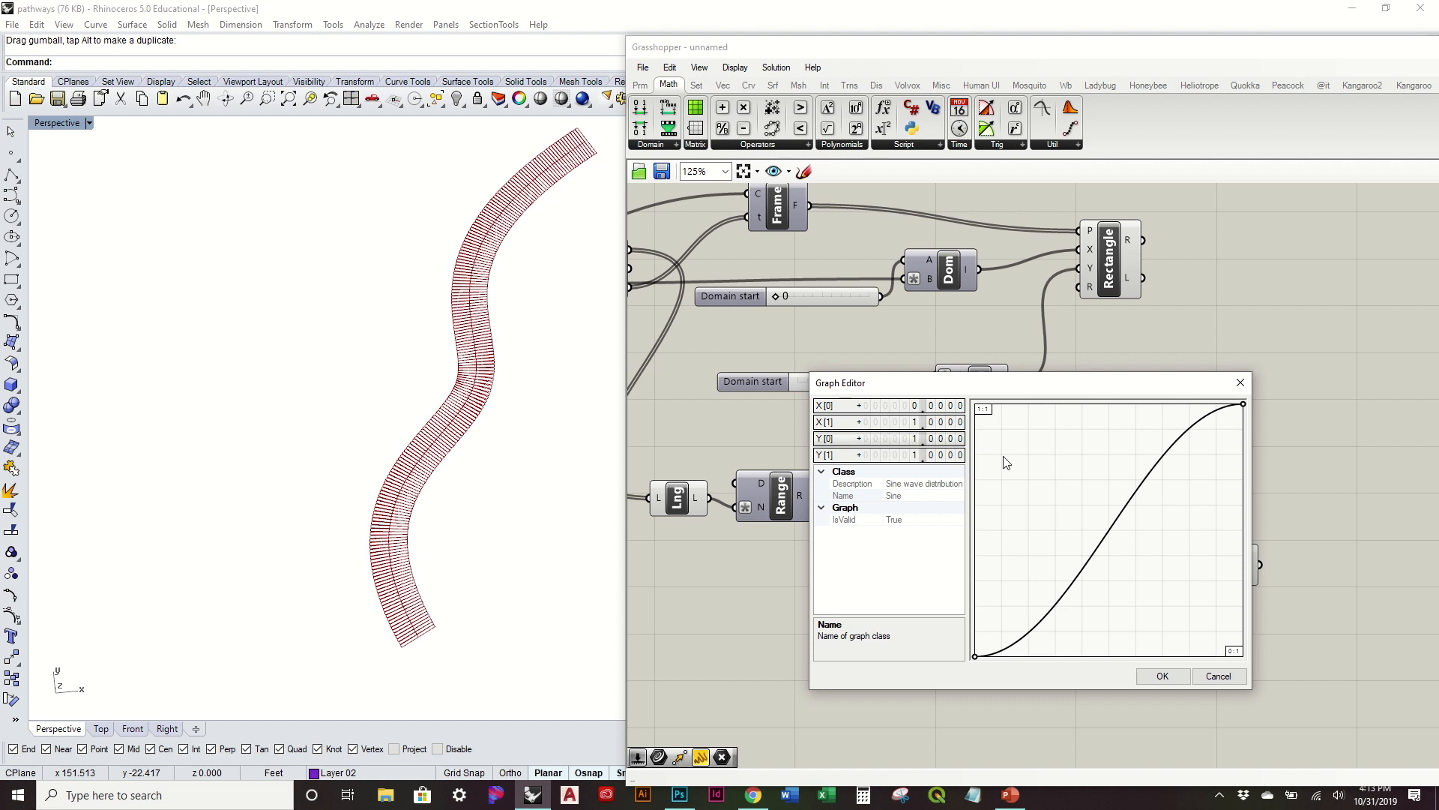
double_click(914, 456)
type("2")
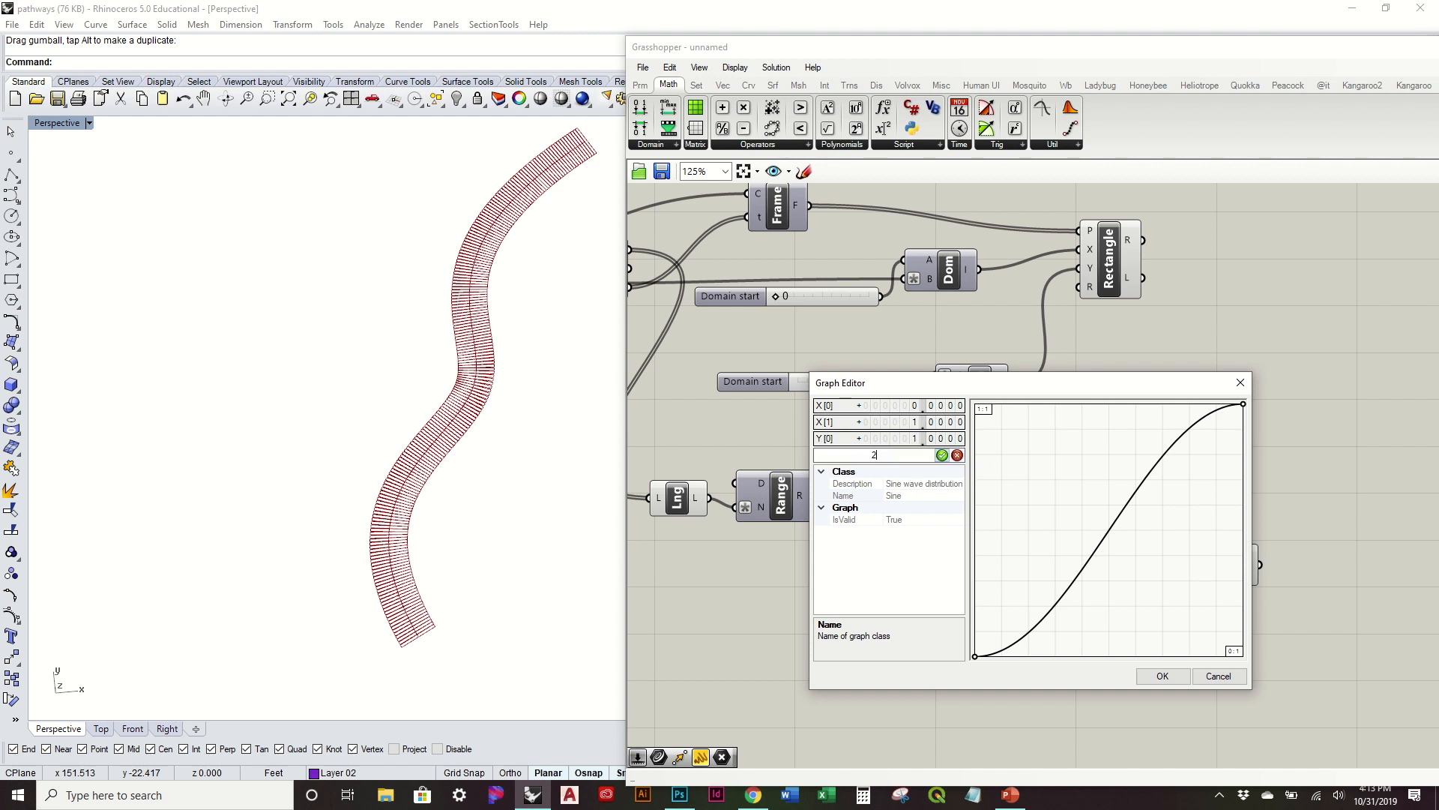
left_click(943, 455)
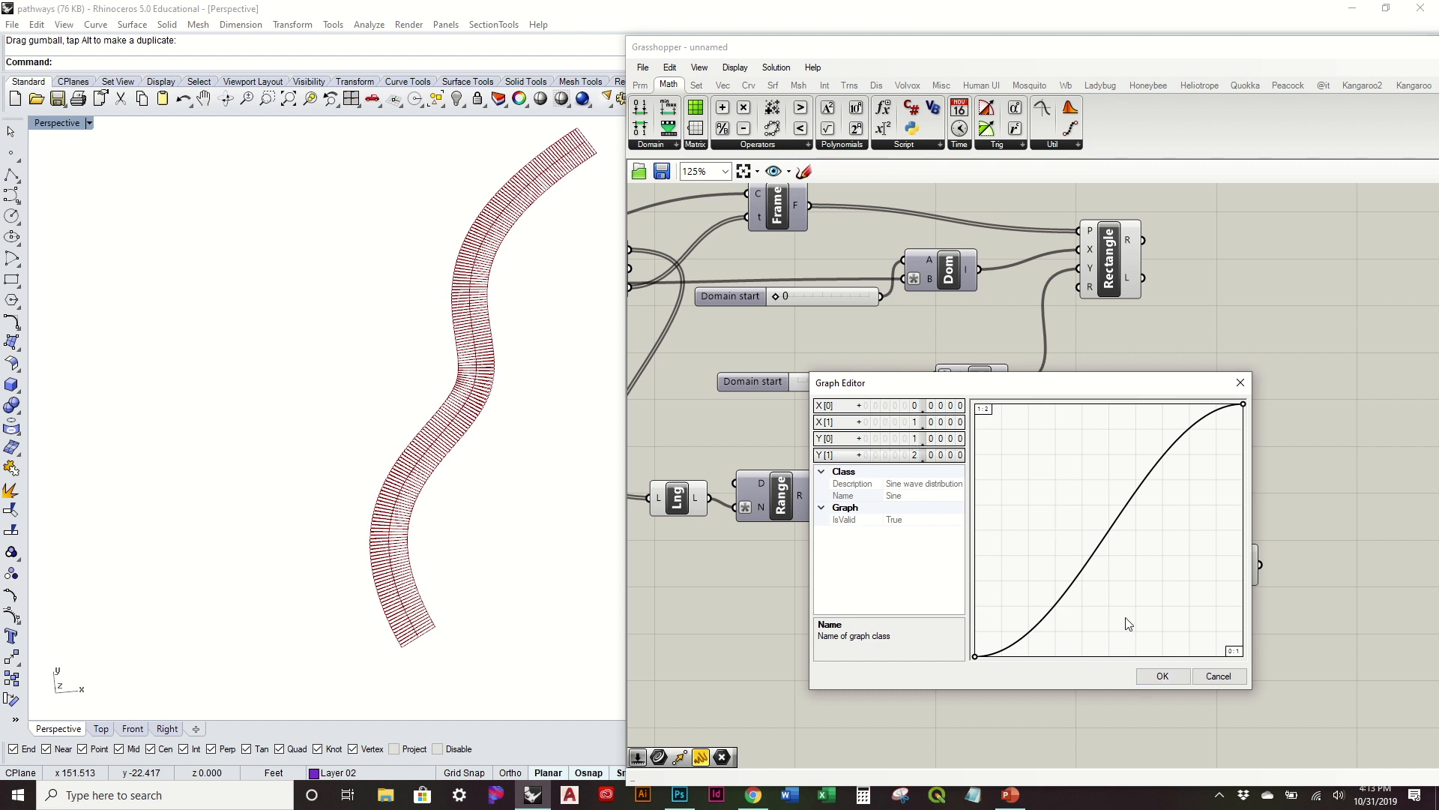
left_click(1158, 674)
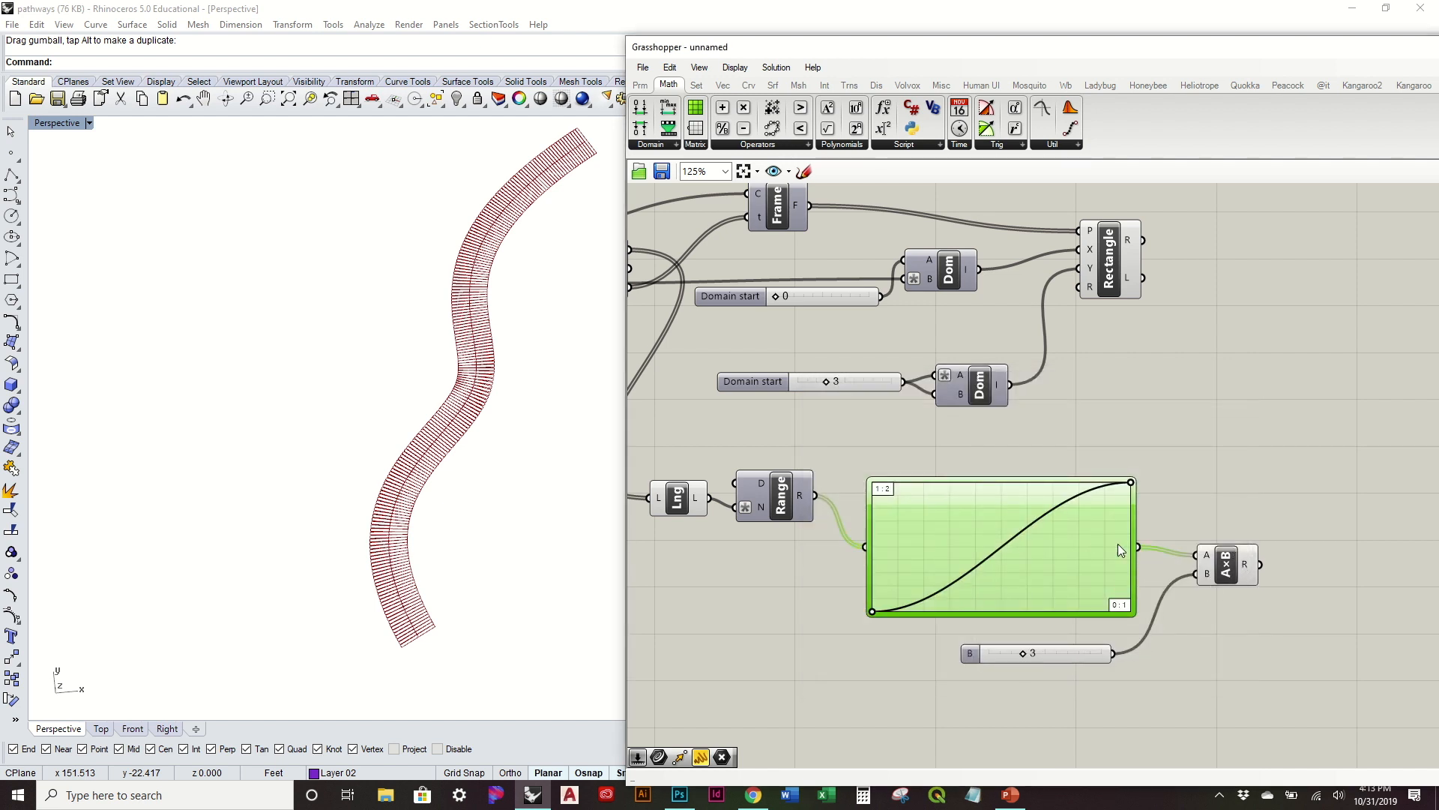
Step: Move both Construct Domain components, their Domain start sliders and the Rectangle together farther away from the Frame component
right_click_drag(1115, 580, 1025, 631)
left_click(1068, 450)
right_click_drag(937, 462, 1026, 502)
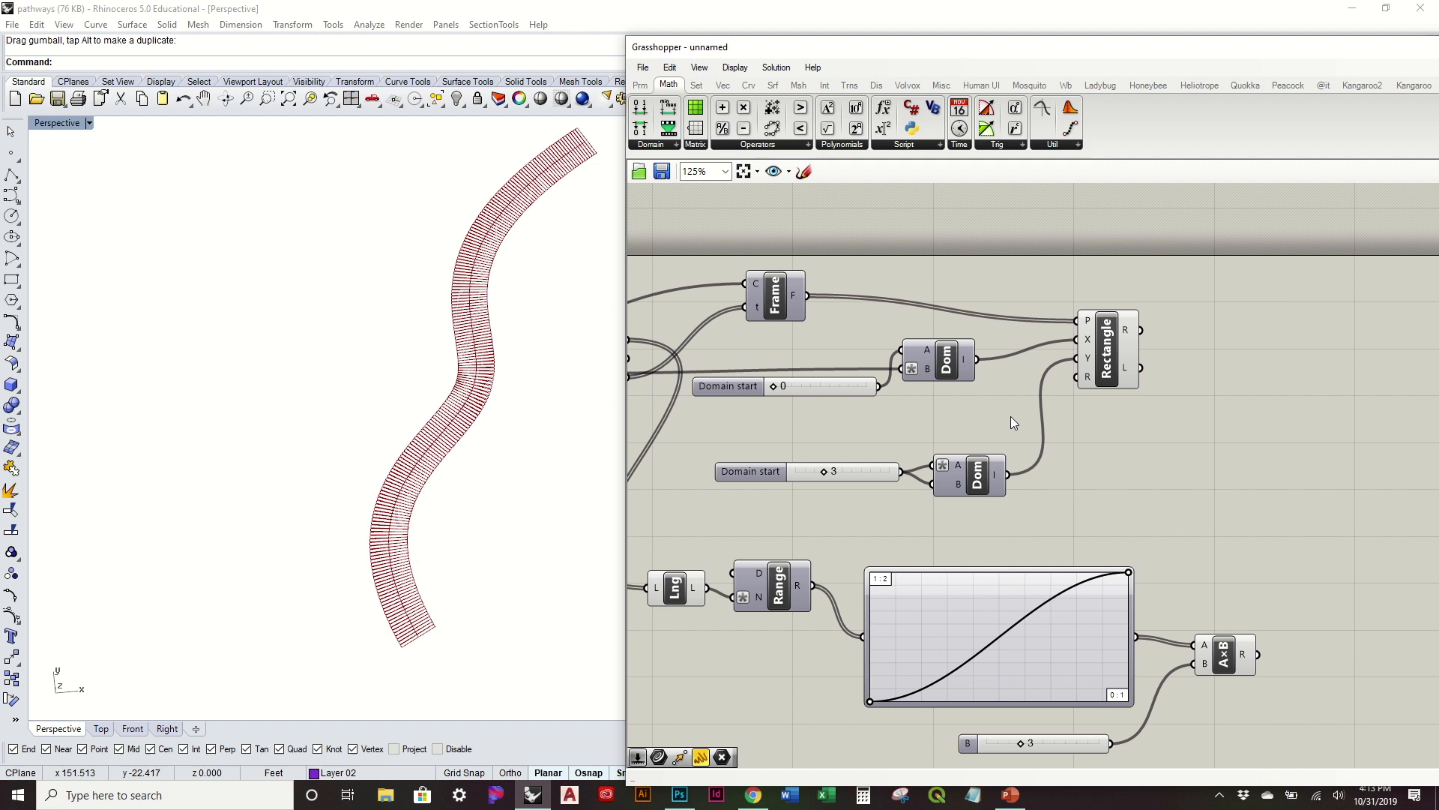
left_click_drag(1211, 501, 862, 348)
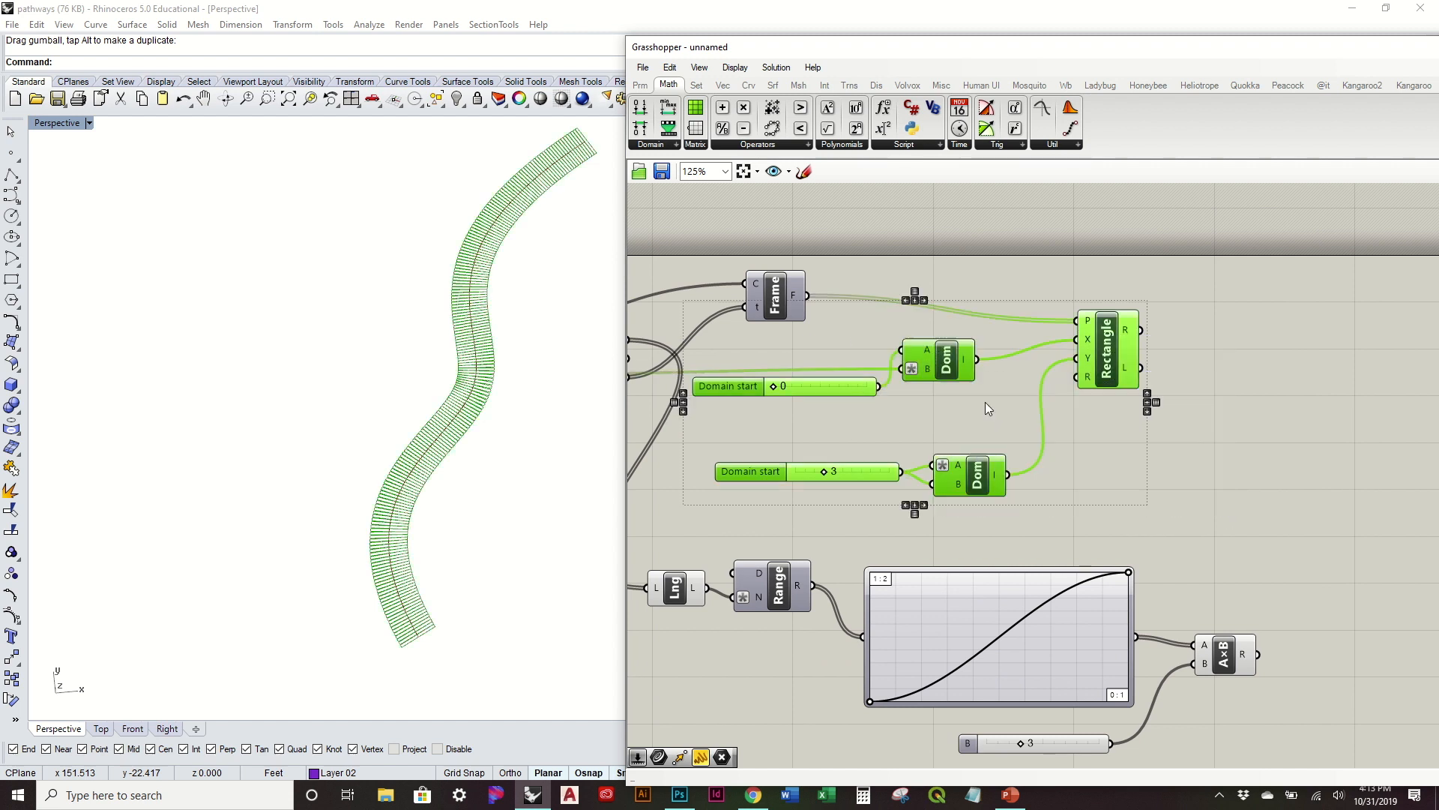
left_click_drag(1118, 370, 1338, 365)
left_click(1315, 449)
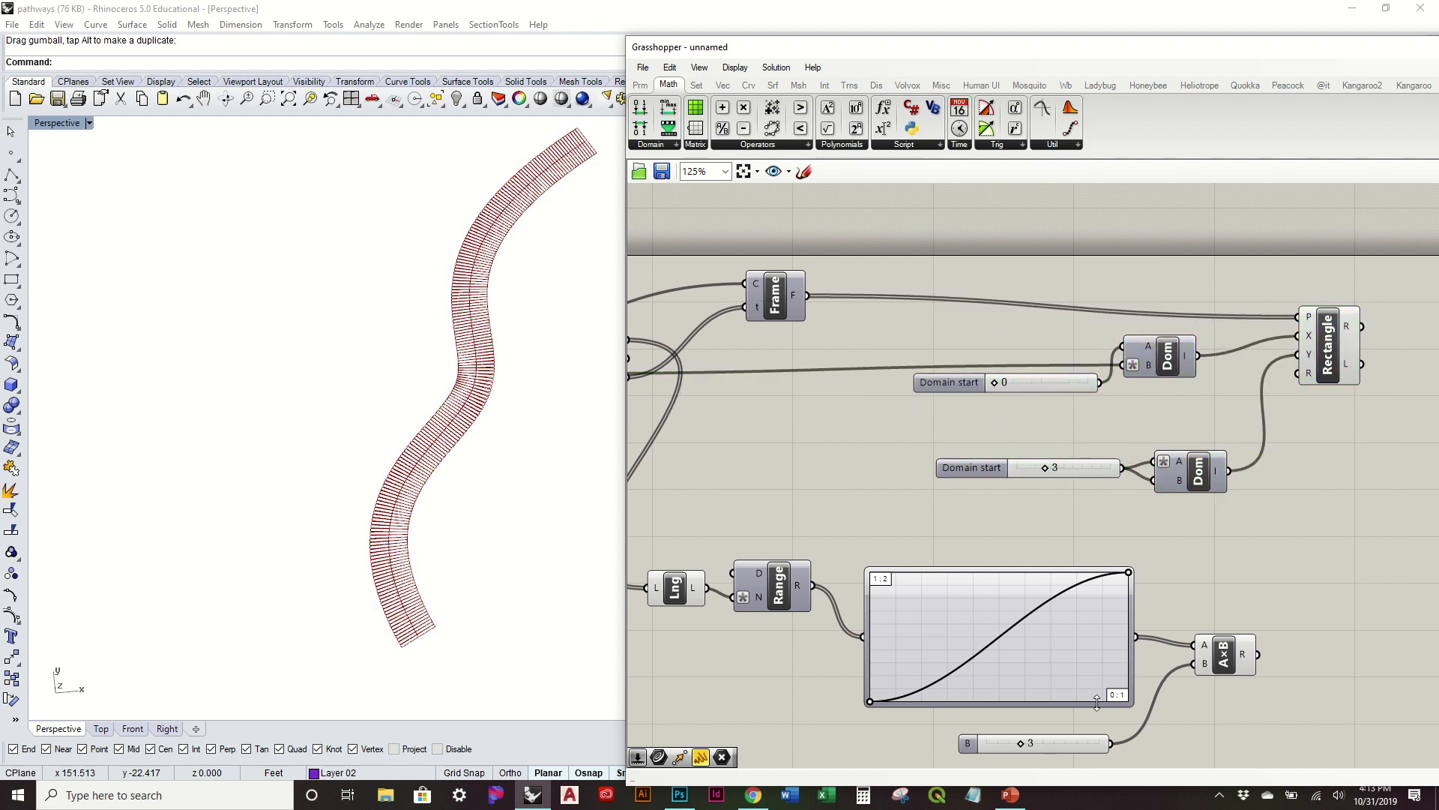
Step: Connect the Multiplication result to both inputs of the second Construct Domain and set the multiplier slider to 2
right_click_drag(1036, 677, 926, 659)
left_click_drag(1147, 639, 1050, 463)
left_click_drag(1143, 644, 1040, 470)
right_click_drag(501, 401, 503, 473)
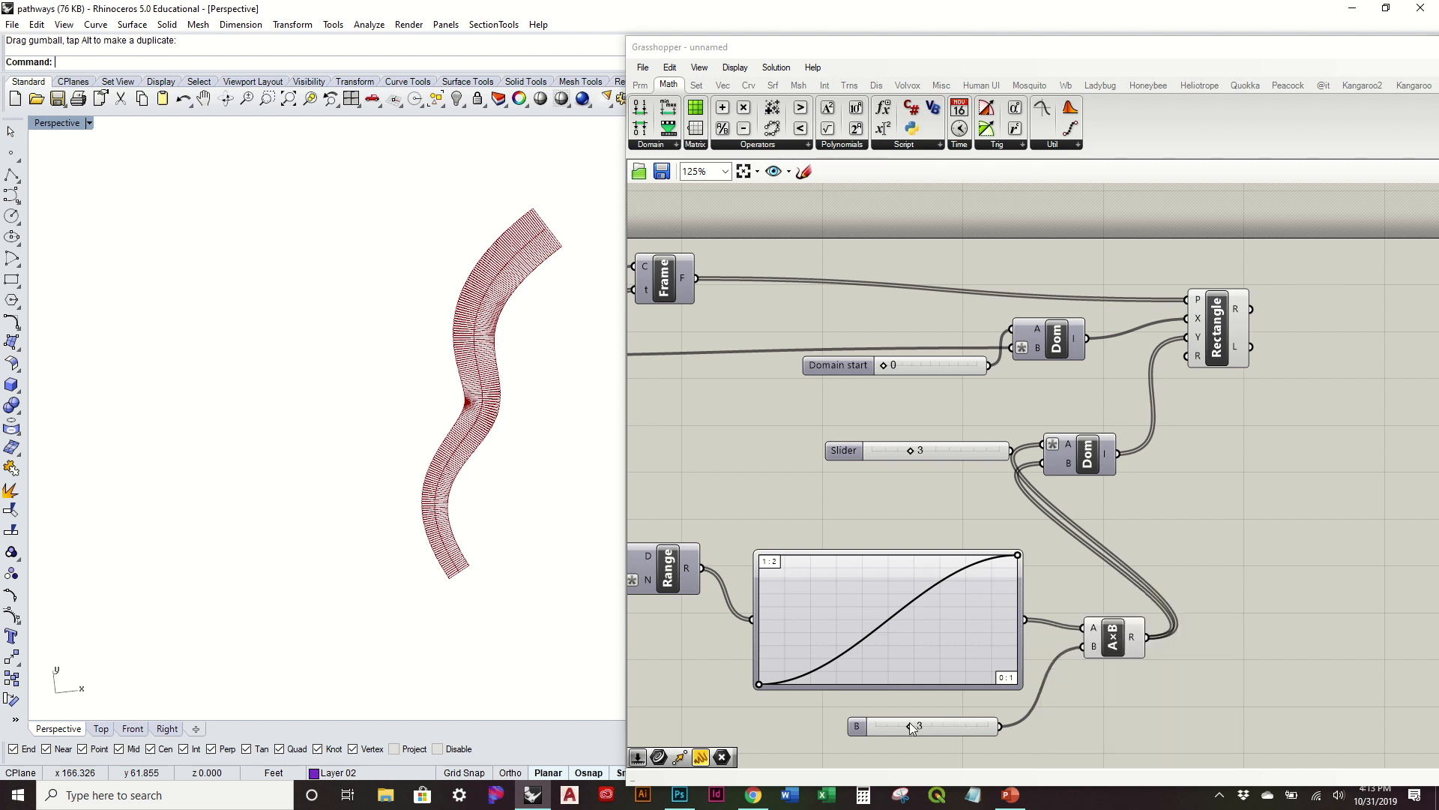
mouse_move(907, 726)
left_mouse_down()
mouse_move(963, 731)
mouse_move(899, 734)
left_mouse_up()
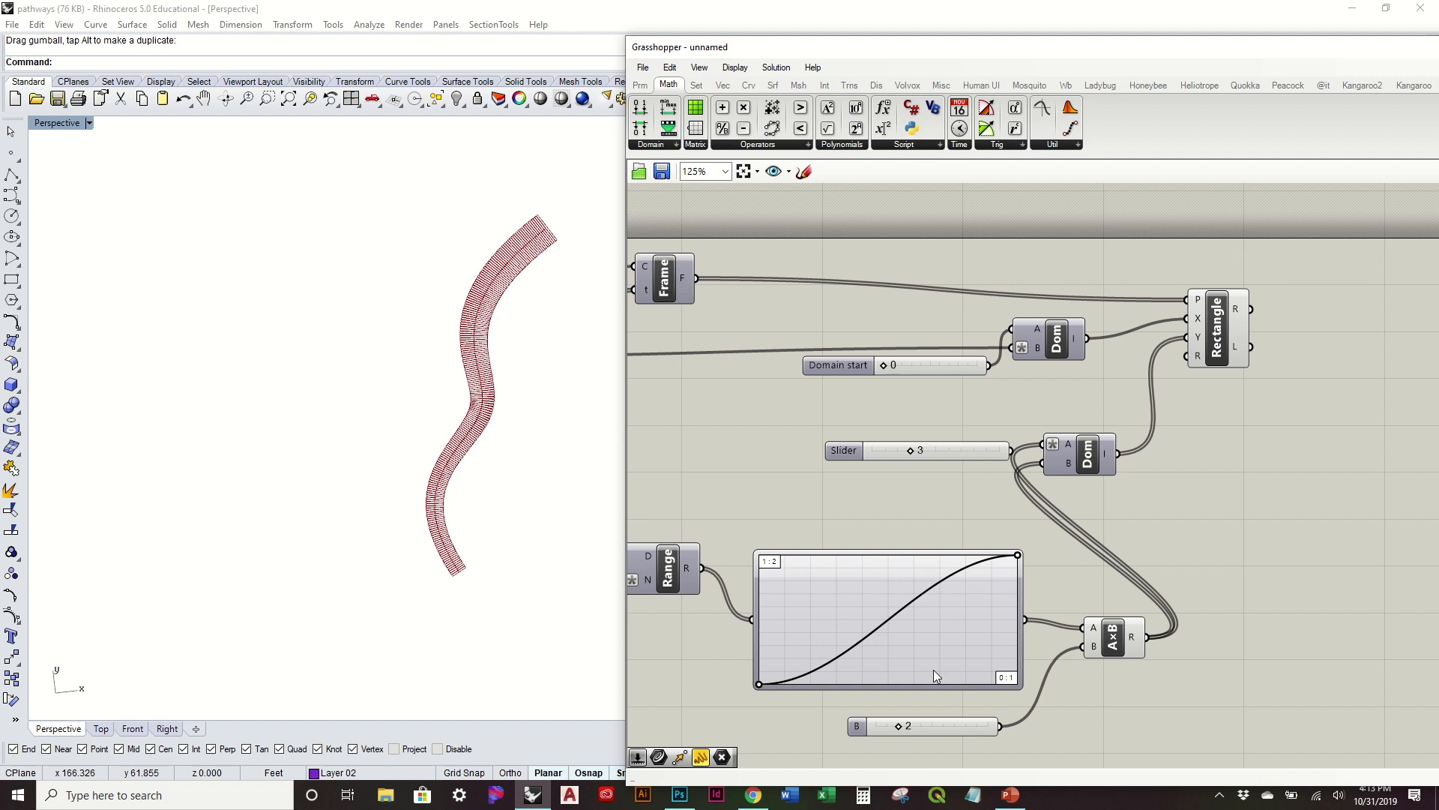
Step: Reshape the Graph Mapper's sine curve by its handles into a full-height repeating wave with three peaks
left_click_drag(1018, 557, 896, 523)
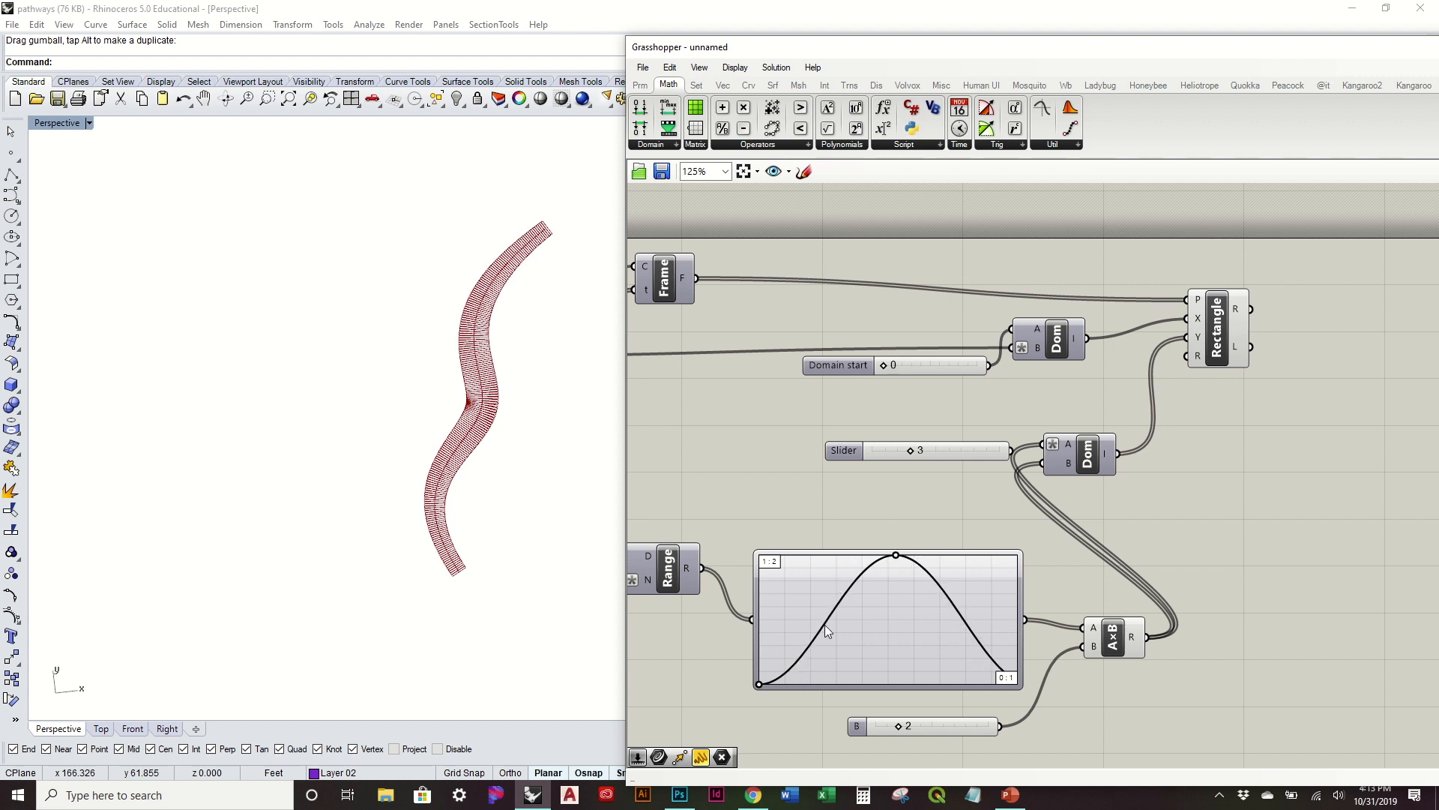
left_click_drag(896, 555, 898, 689)
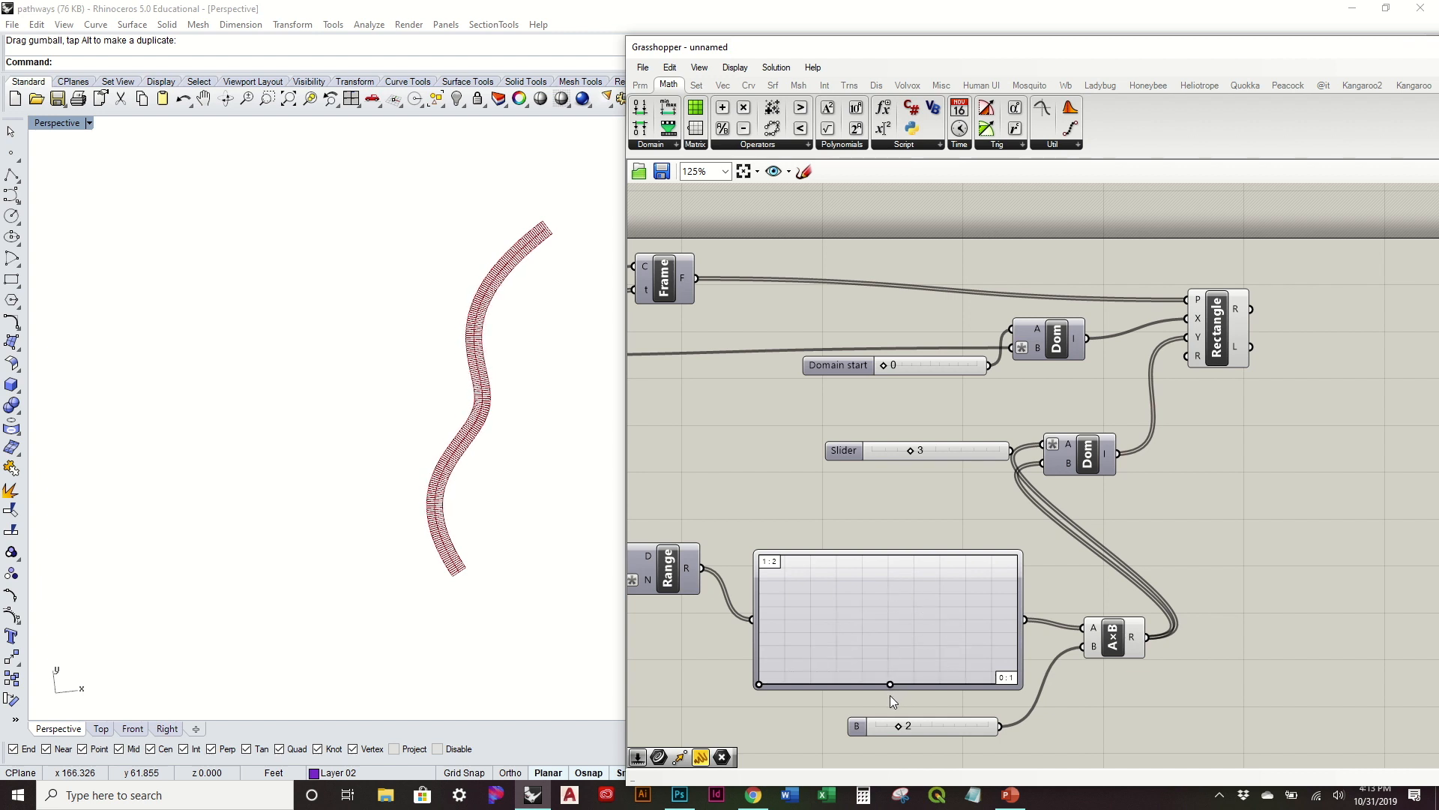
mouse_move(761, 680)
left_mouse_down()
mouse_move(756, 534)
mouse_move(731, 658)
mouse_move(740, 696)
left_mouse_up()
left_click_drag(892, 682, 803, 552)
scroll(465, 408, "up", 3)
right_click_drag(471, 437, 520, 434)
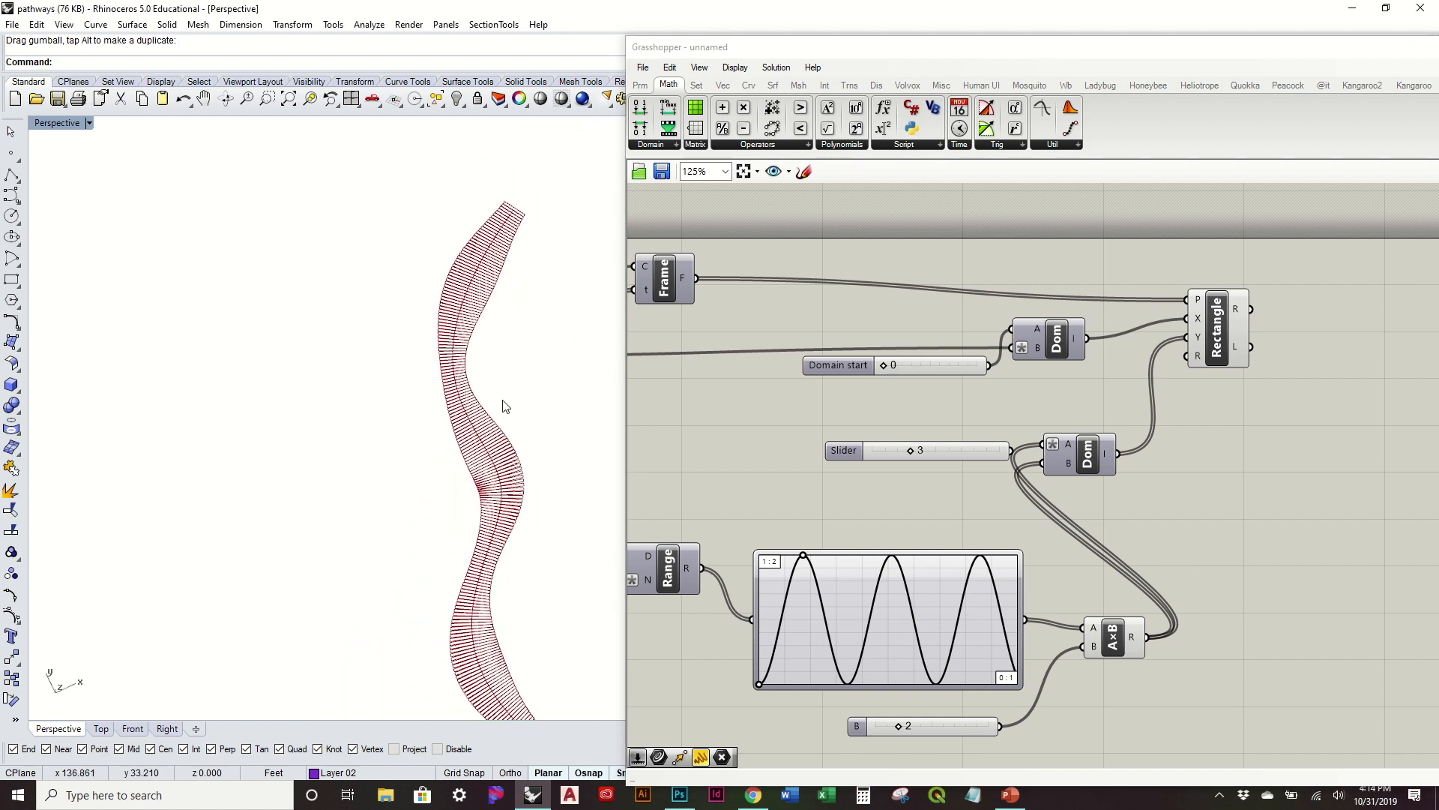
Step: Show the path curve's control points and pull one near its upper end inward towards the pathway
scroll(504, 401, "down", 5)
left_click_drag(543, 372, 488, 262)
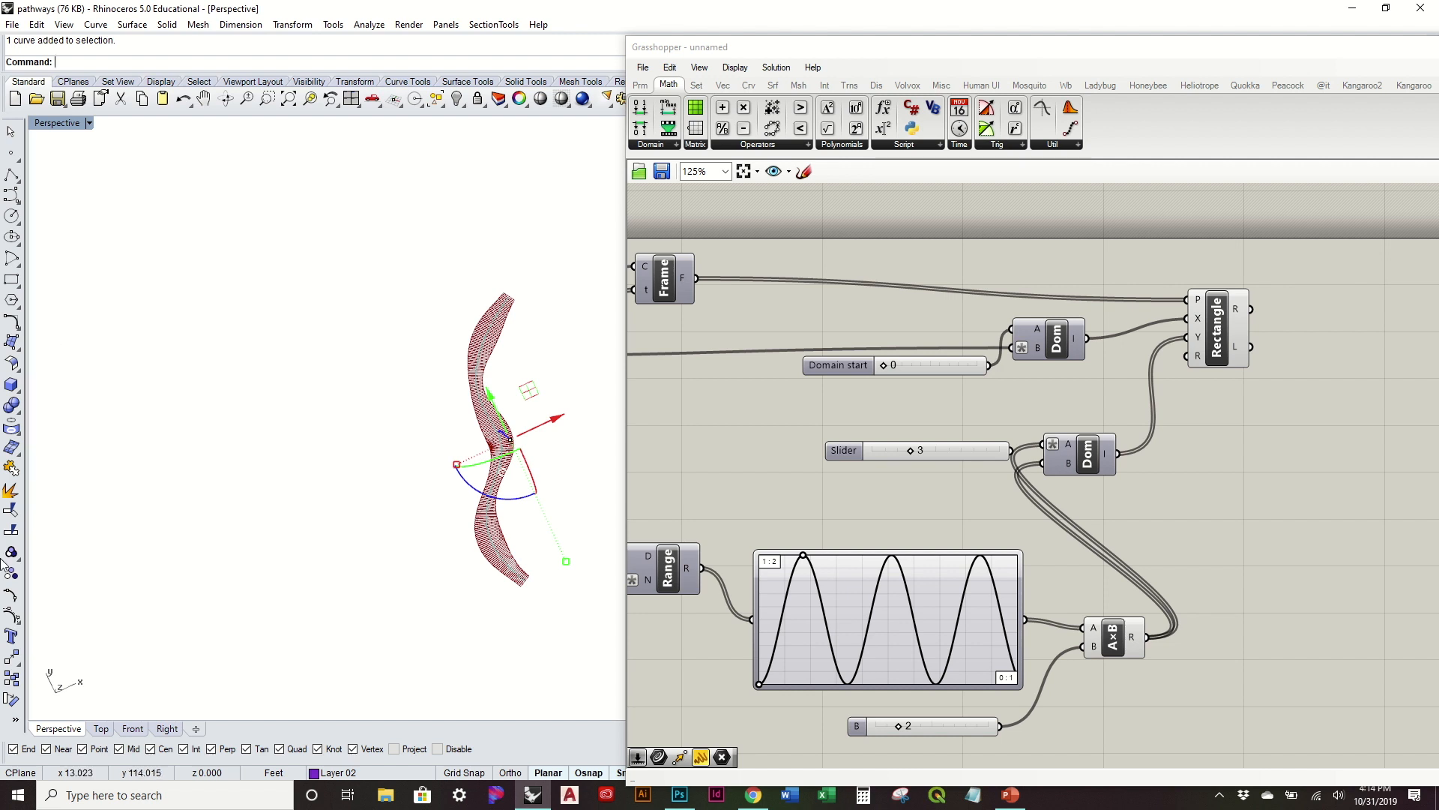
left_click(12, 597)
left_click_drag(366, 307, 451, 305)
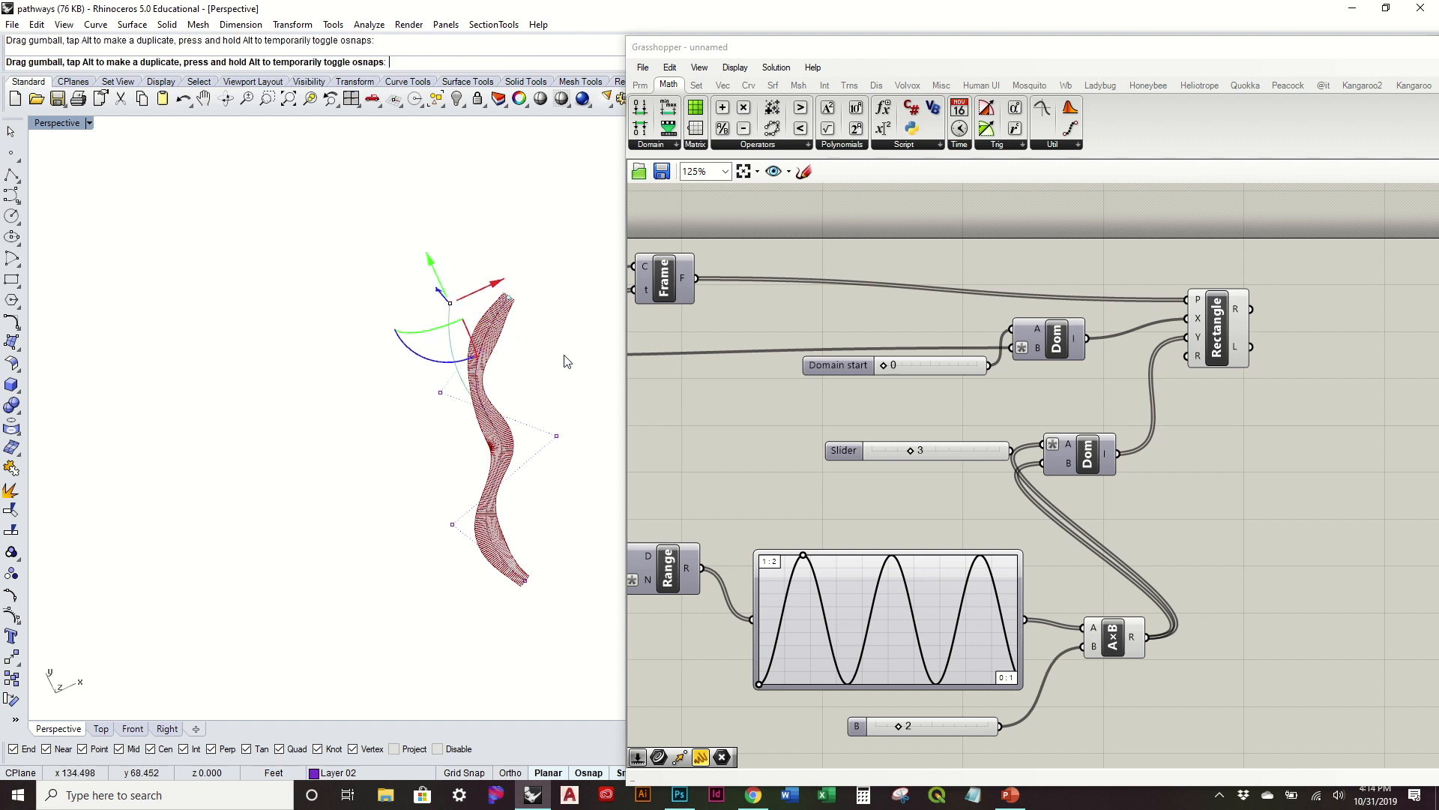
left_click(570, 477)
right_click_drag(570, 477, 519, 446)
scroll(525, 480, "up", 5)
scroll(528, 504, "down", 4)
right_click_drag(530, 504, 450, 553)
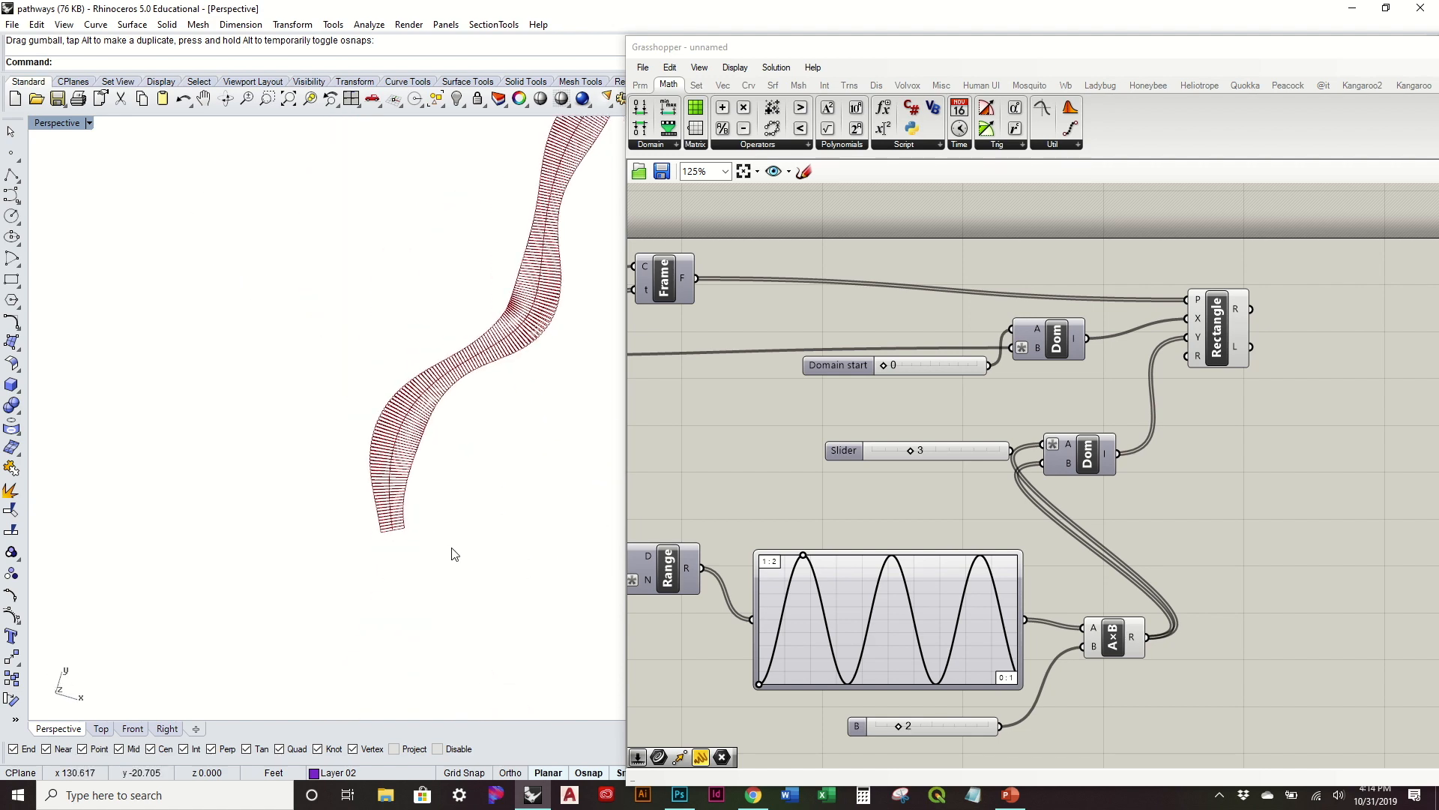
scroll(451, 524, "down", 3)
scroll(404, 544, "up", 4)
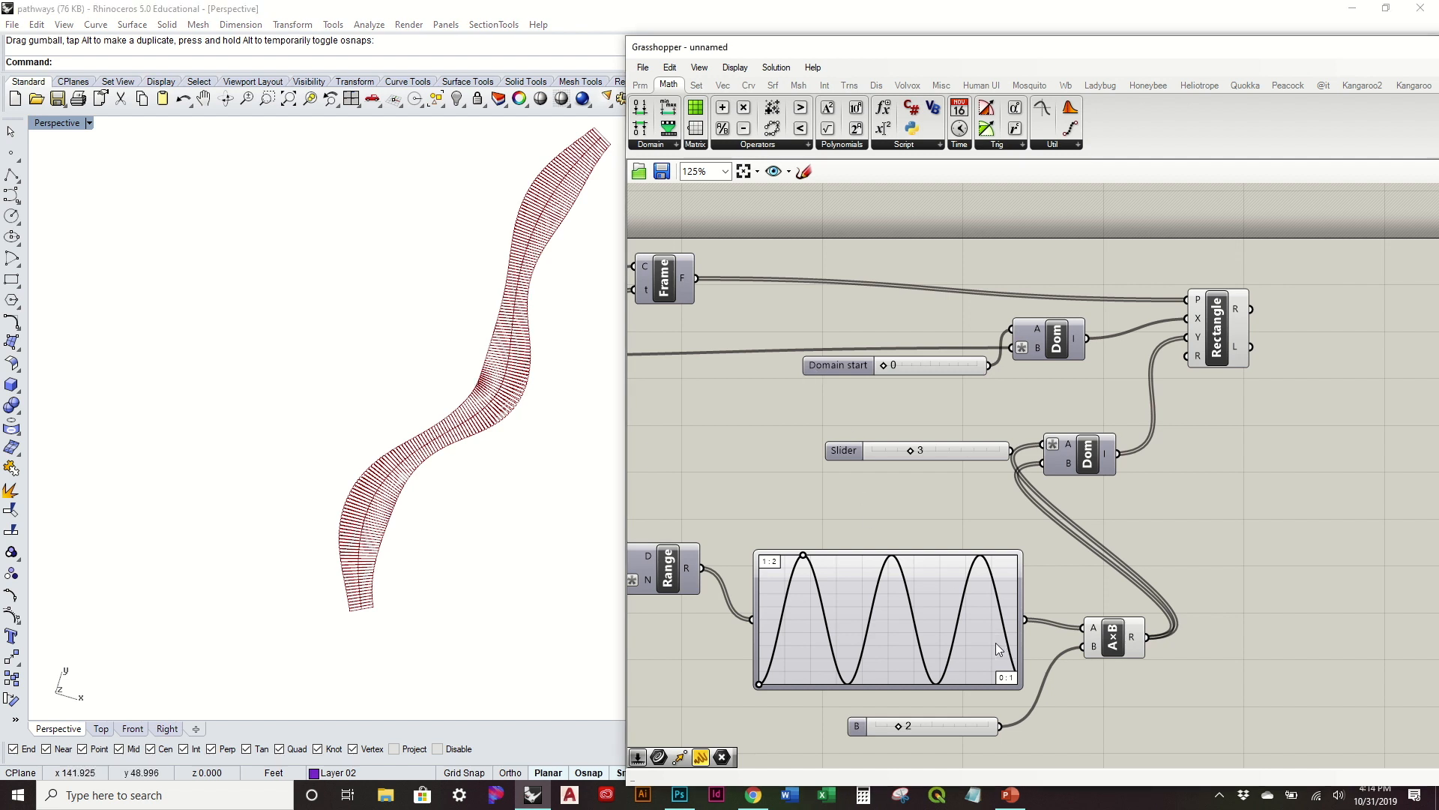
Step: Change the Graph Mapper's graph type to Perlin
right_click(861, 604)
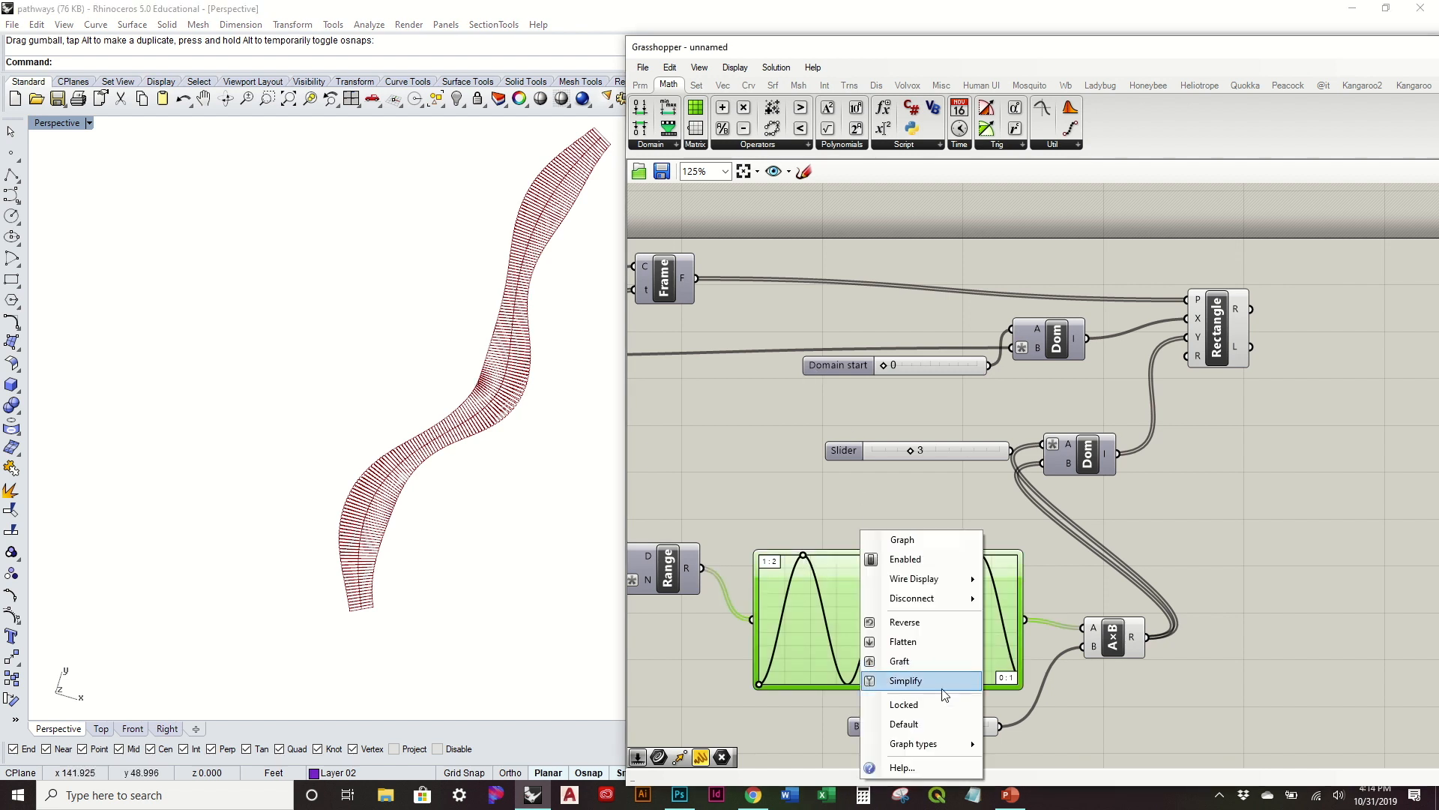
mouse_move(942, 744)
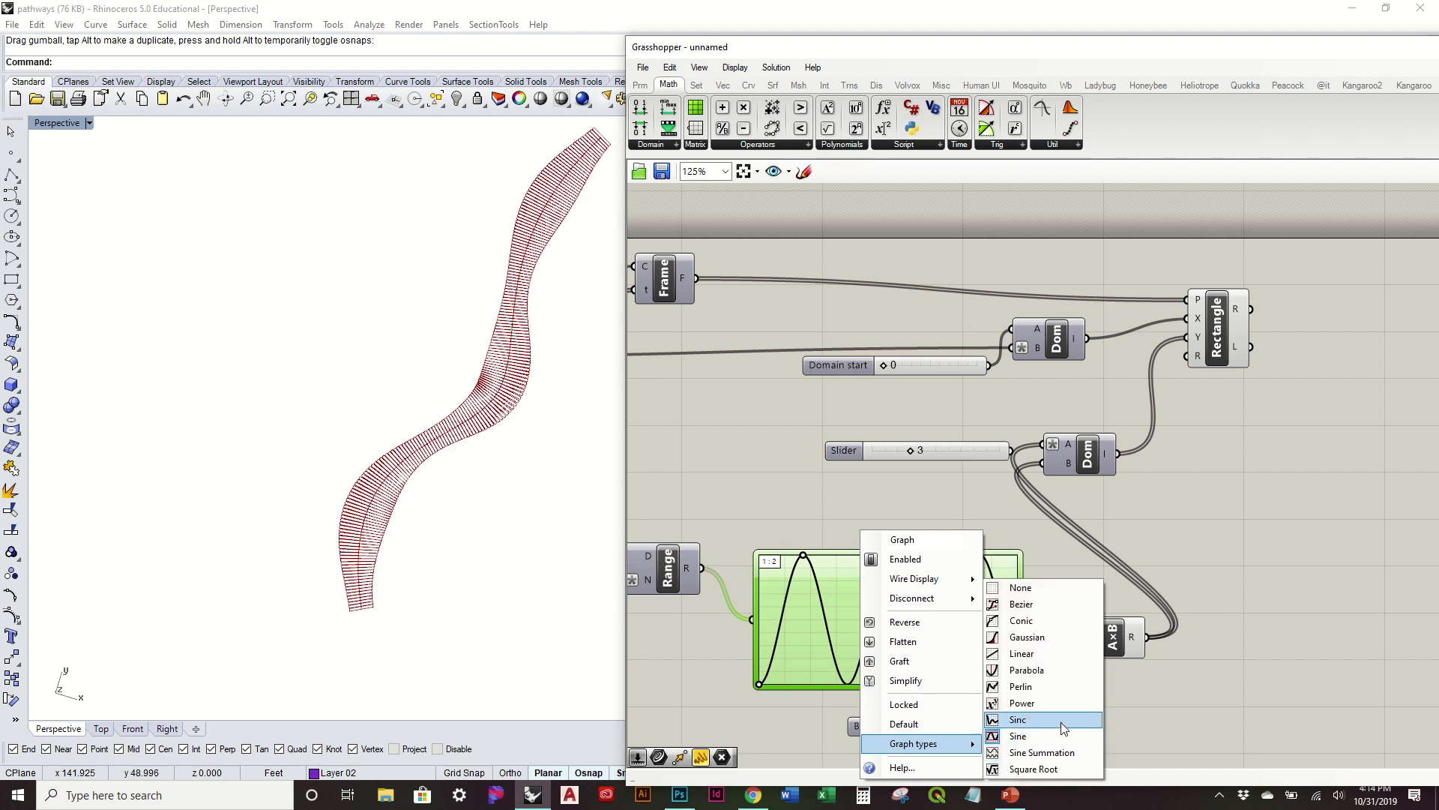
left_click(1058, 686)
scroll(919, 592, "up", 3)
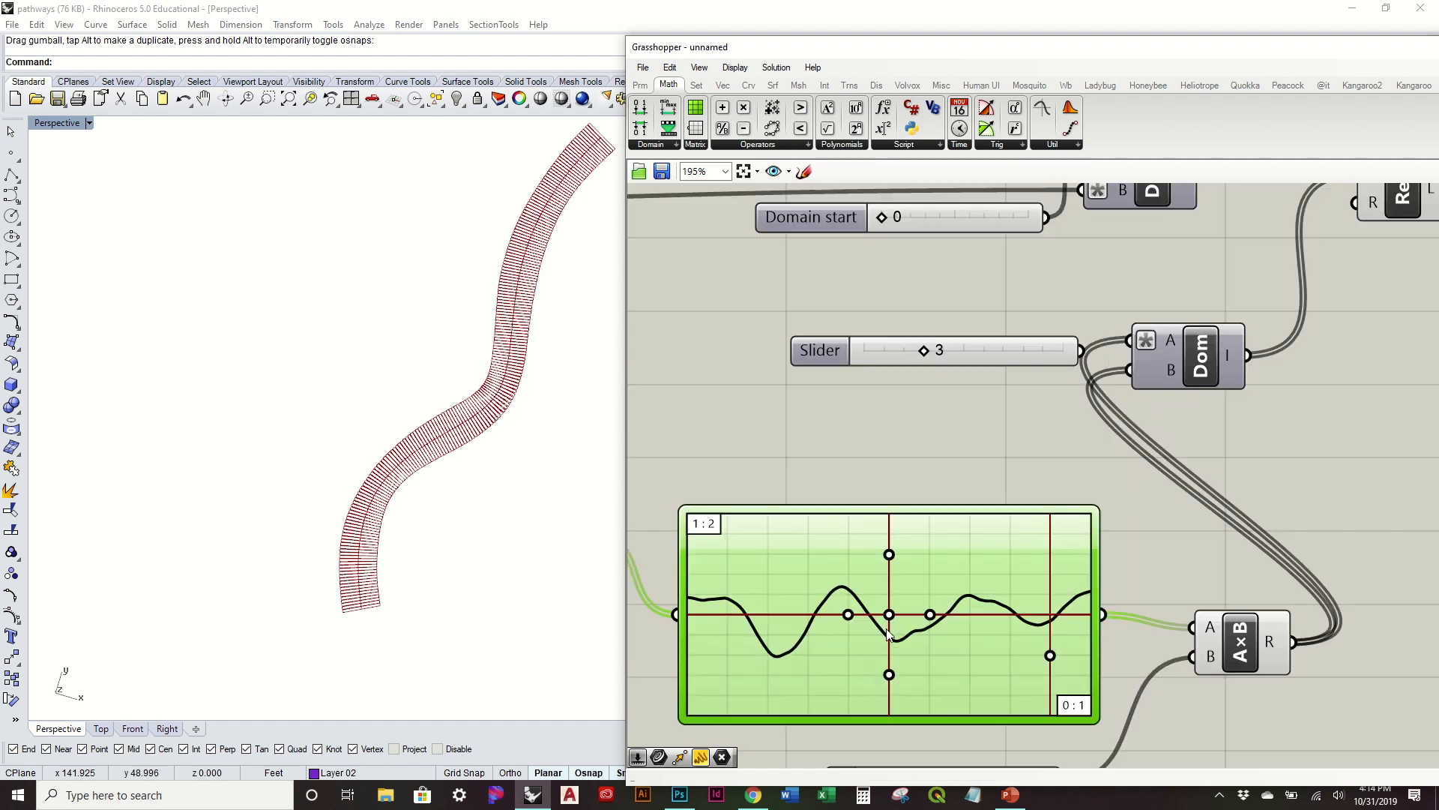
Step: Adjust the Perlin graph's handles for tighter waves, more jagged detail and full-height amplitude, and inspect the pathway's edges
mouse_move(894, 618)
left_mouse_down()
mouse_move(853, 616)
mouse_move(908, 591)
mouse_move(881, 600)
left_mouse_up()
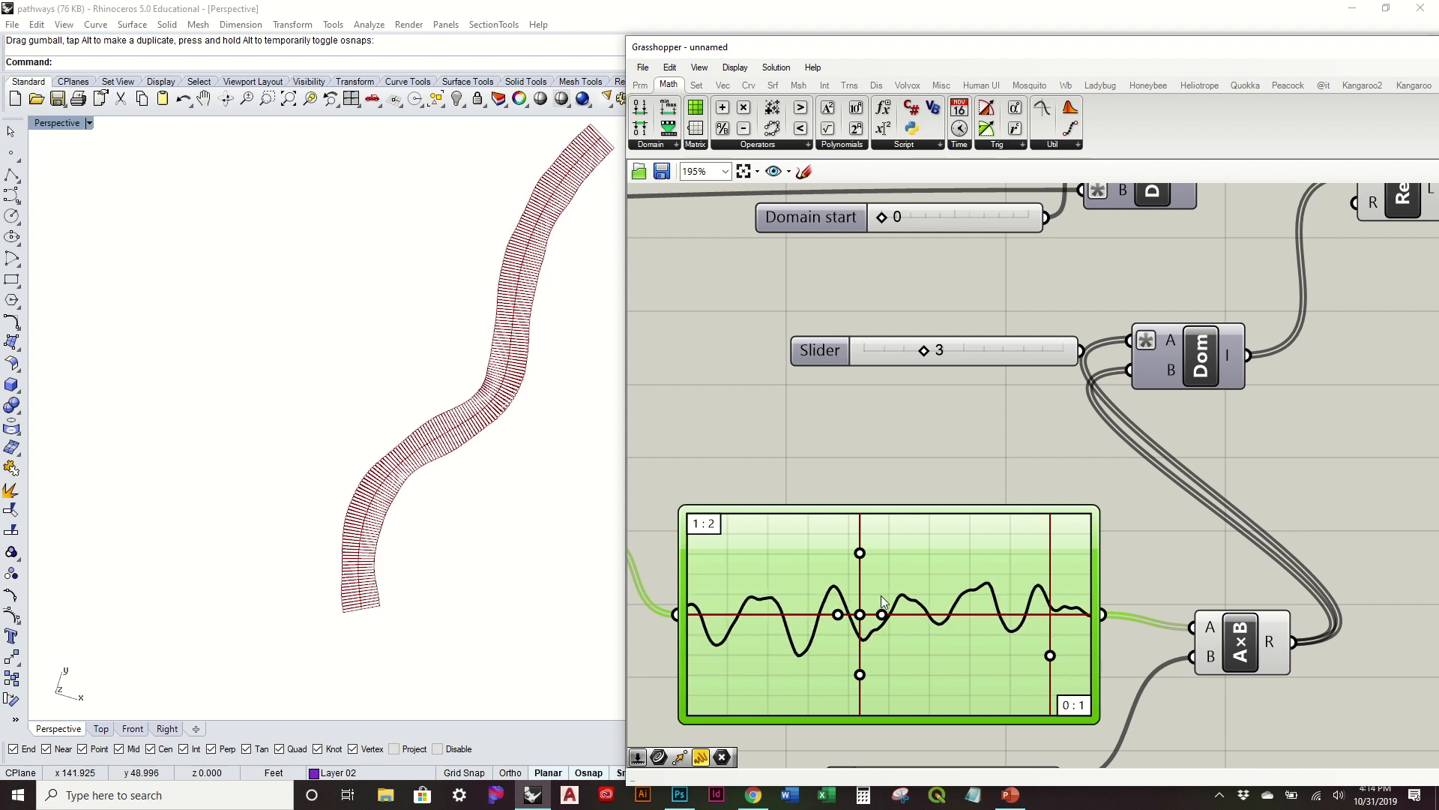
left_click_drag(1059, 657, 1051, 563)
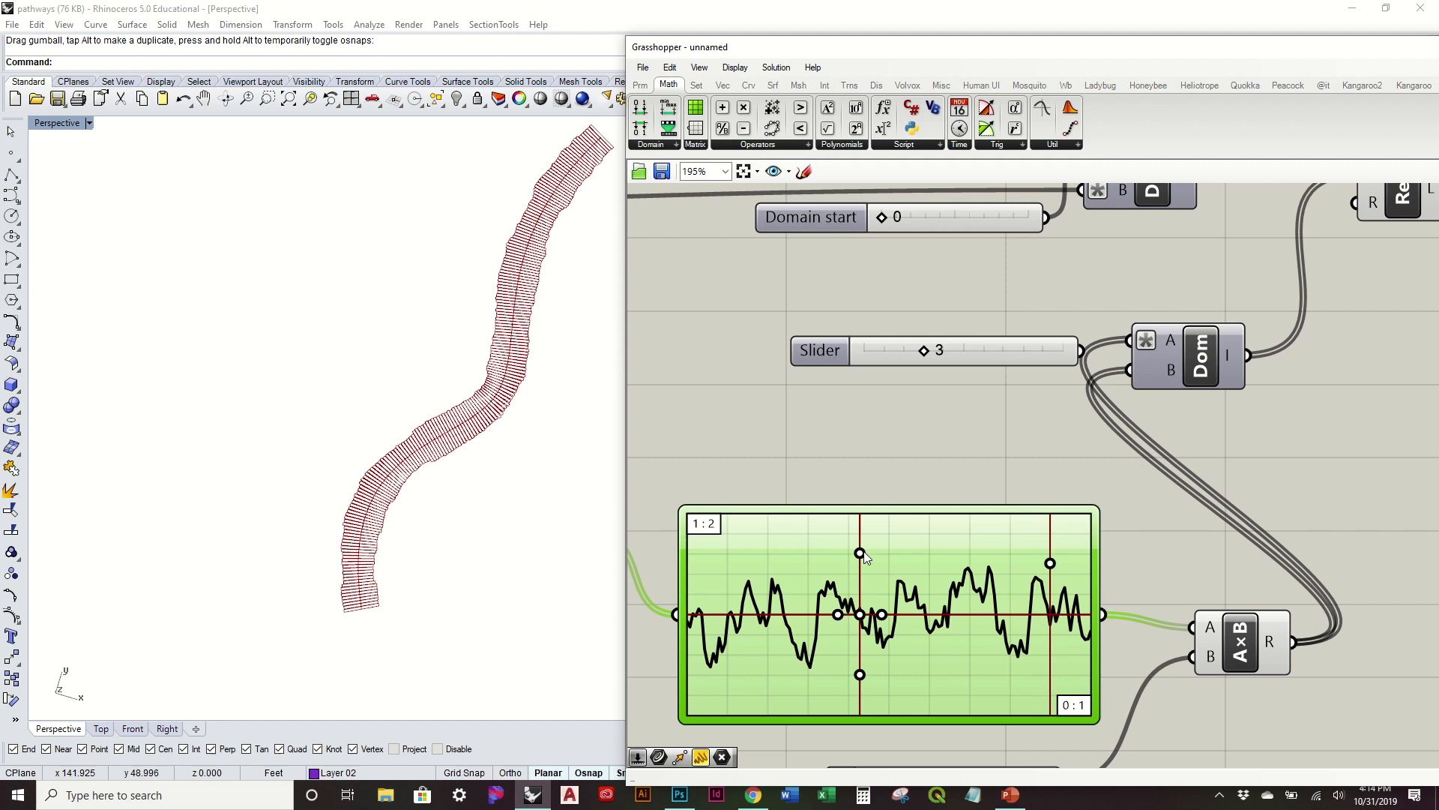
left_click_drag(860, 553, 863, 502)
scroll(471, 375, "up", 4)
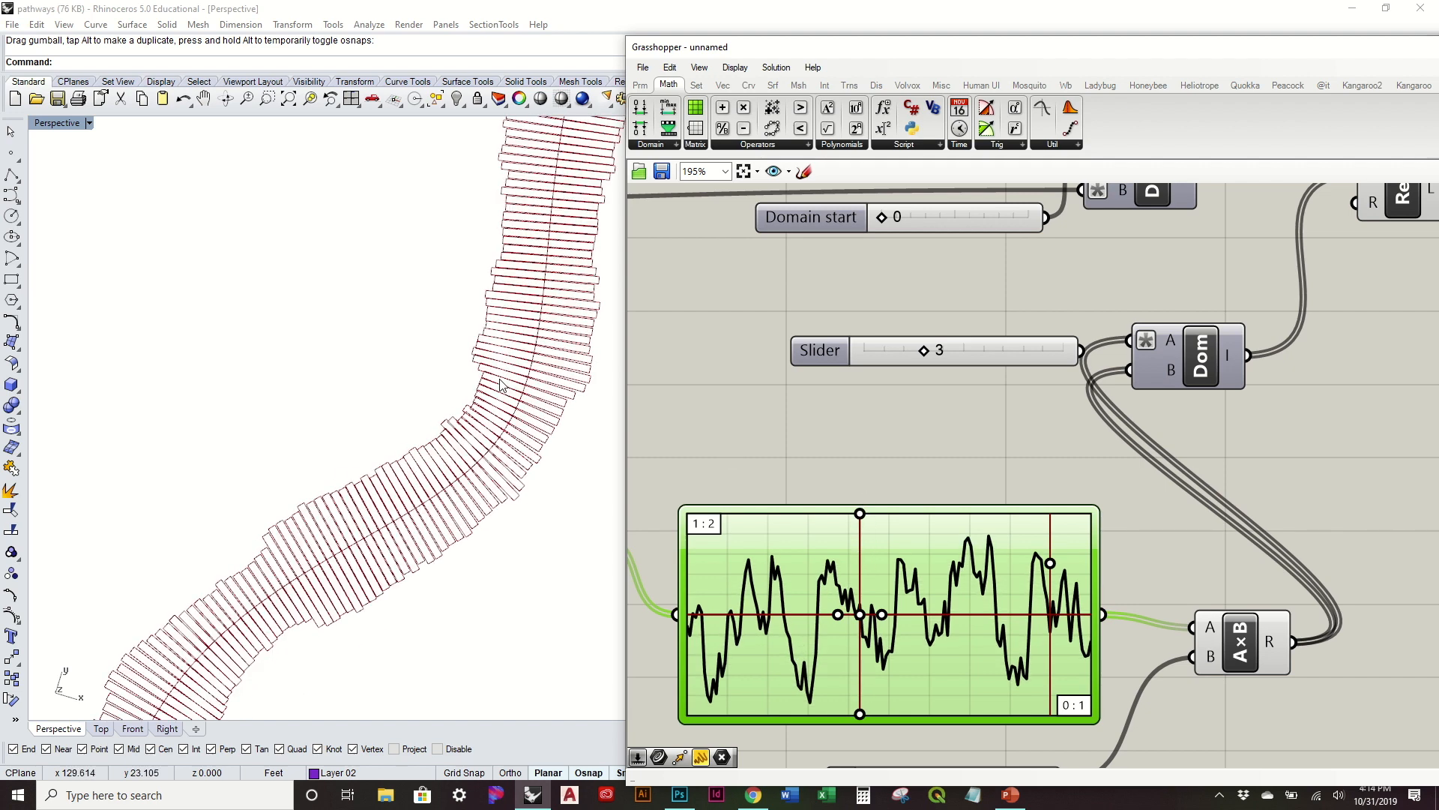
scroll(447, 371, "down", 5)
scroll(448, 268, "up", 5)
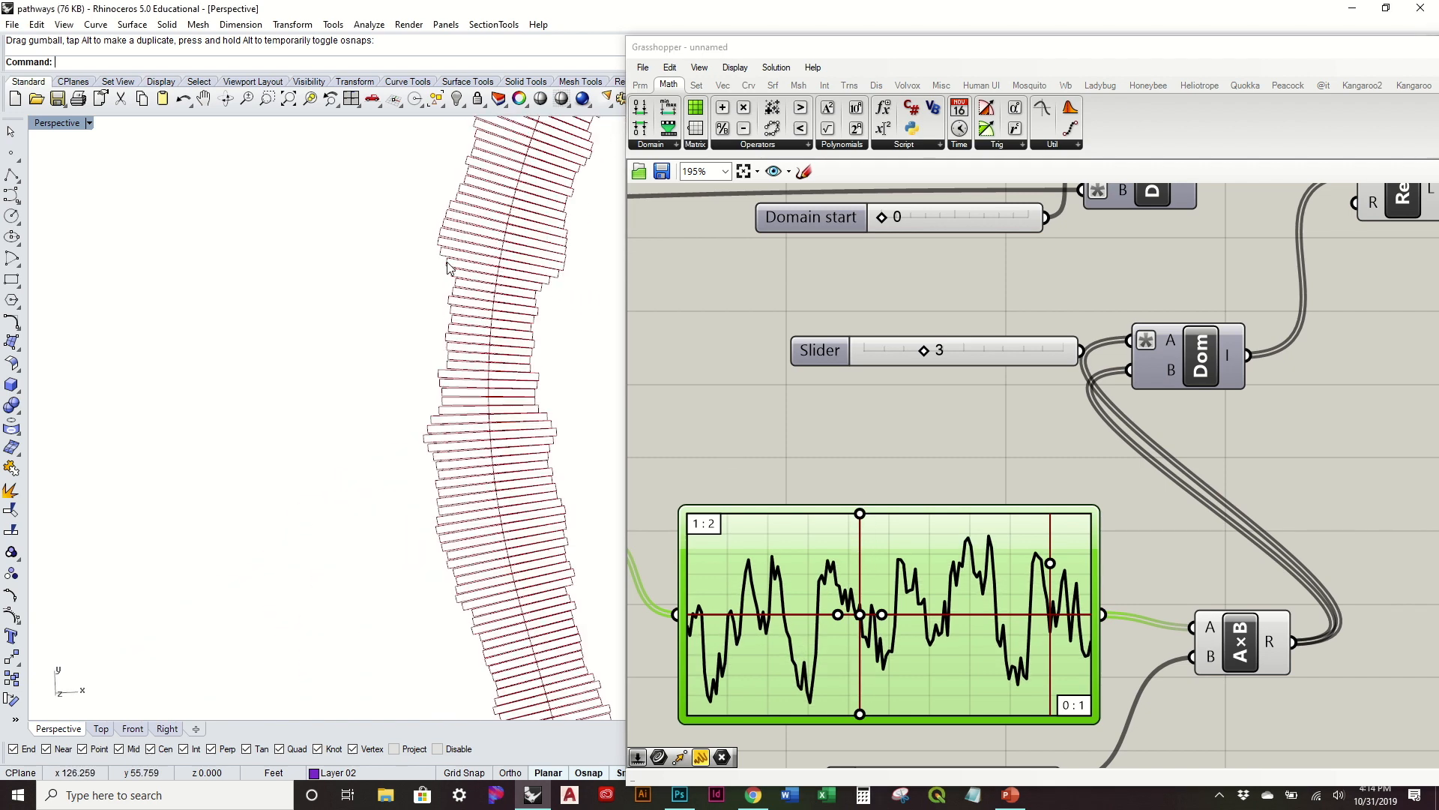
Step: Narrow the Perlin graph's frequency handles to pack the jagged waves more densely across the Graph Mapper
scroll(448, 268, "down", 3)
left_click_drag(882, 616, 867, 616)
scroll(556, 520, "down", 5)
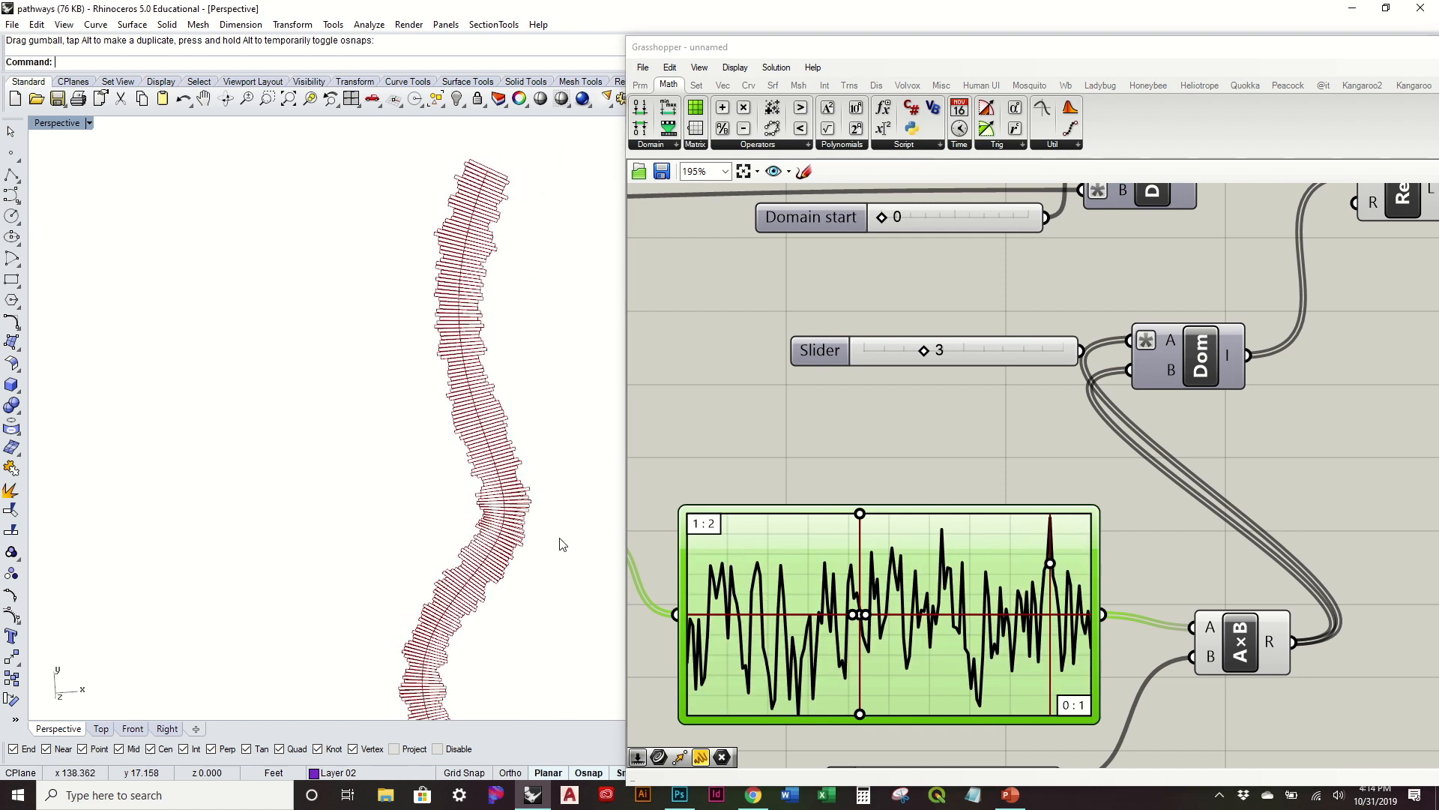
Step: Examine the varied rectangle lengths along the pathway's bends, both close up and as a whole
scroll(524, 571, "up", 3)
scroll(514, 466, "up", 4)
scroll(515, 466, "down", 4)
right_click_drag(514, 457, 509, 419)
scroll(508, 418, "up", 5)
right_click_drag(504, 537, 510, 585)
scroll(526, 519, "up", 6)
right_click_drag(946, 583, 940, 469)
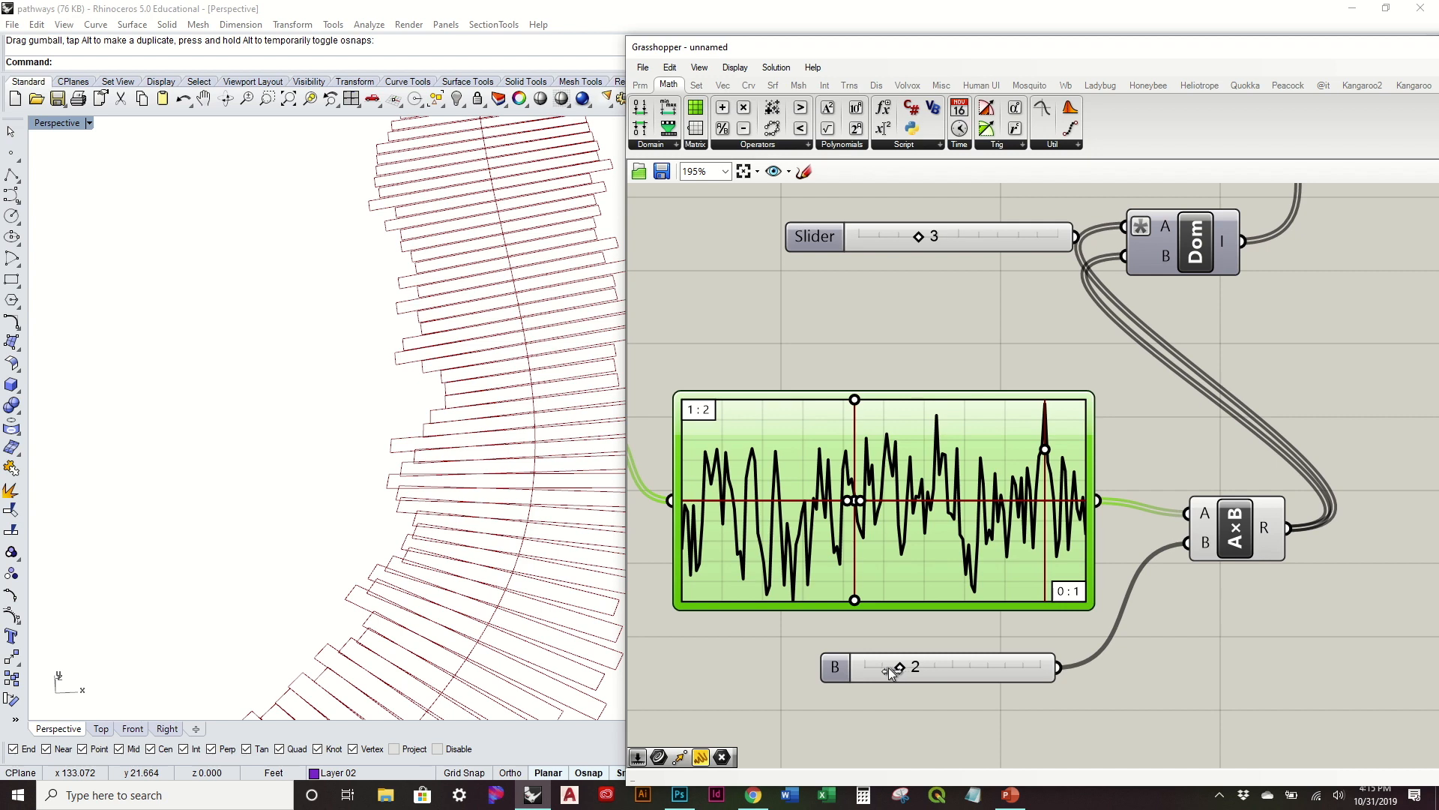
scroll(430, 495, "down", 5)
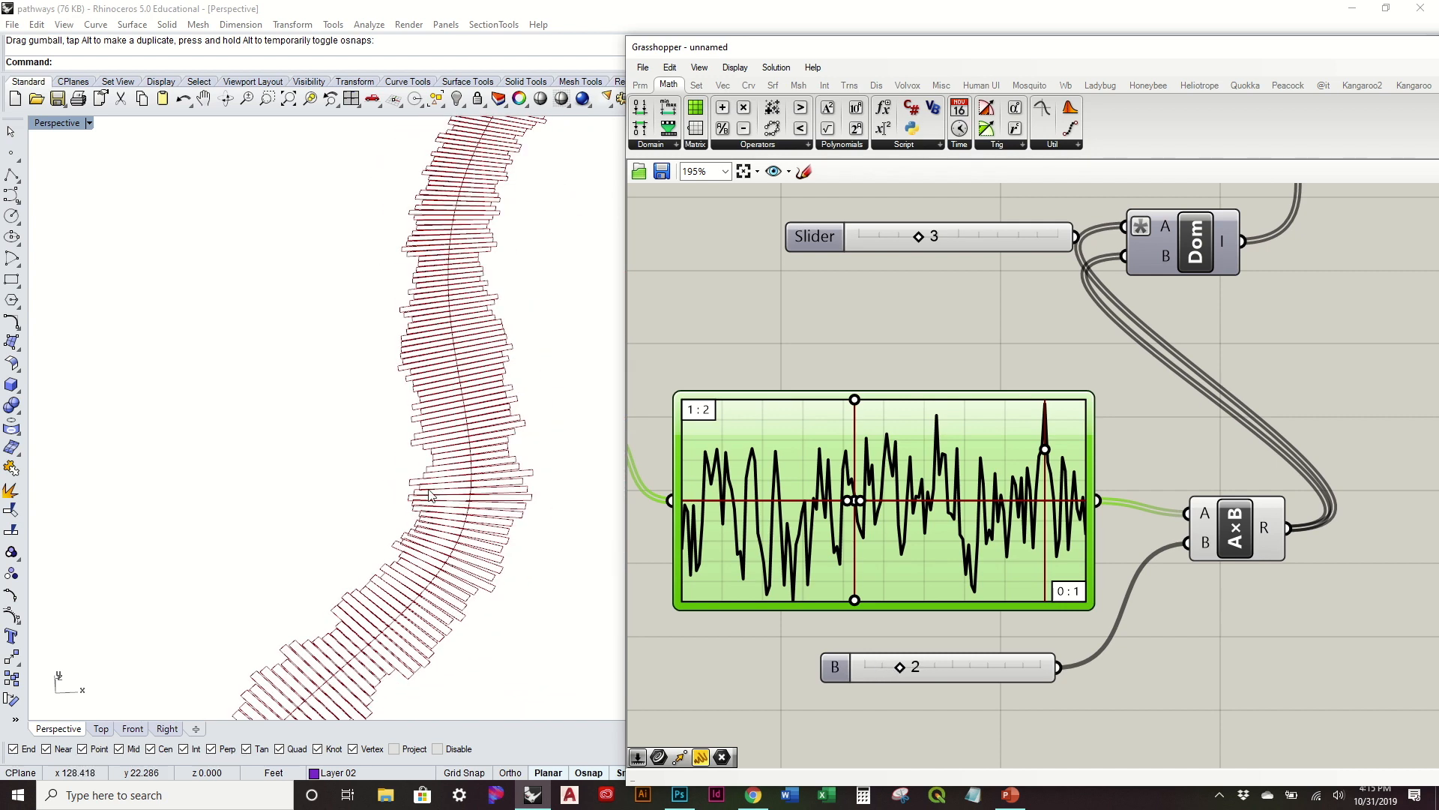
scroll(476, 343, "up", 8)
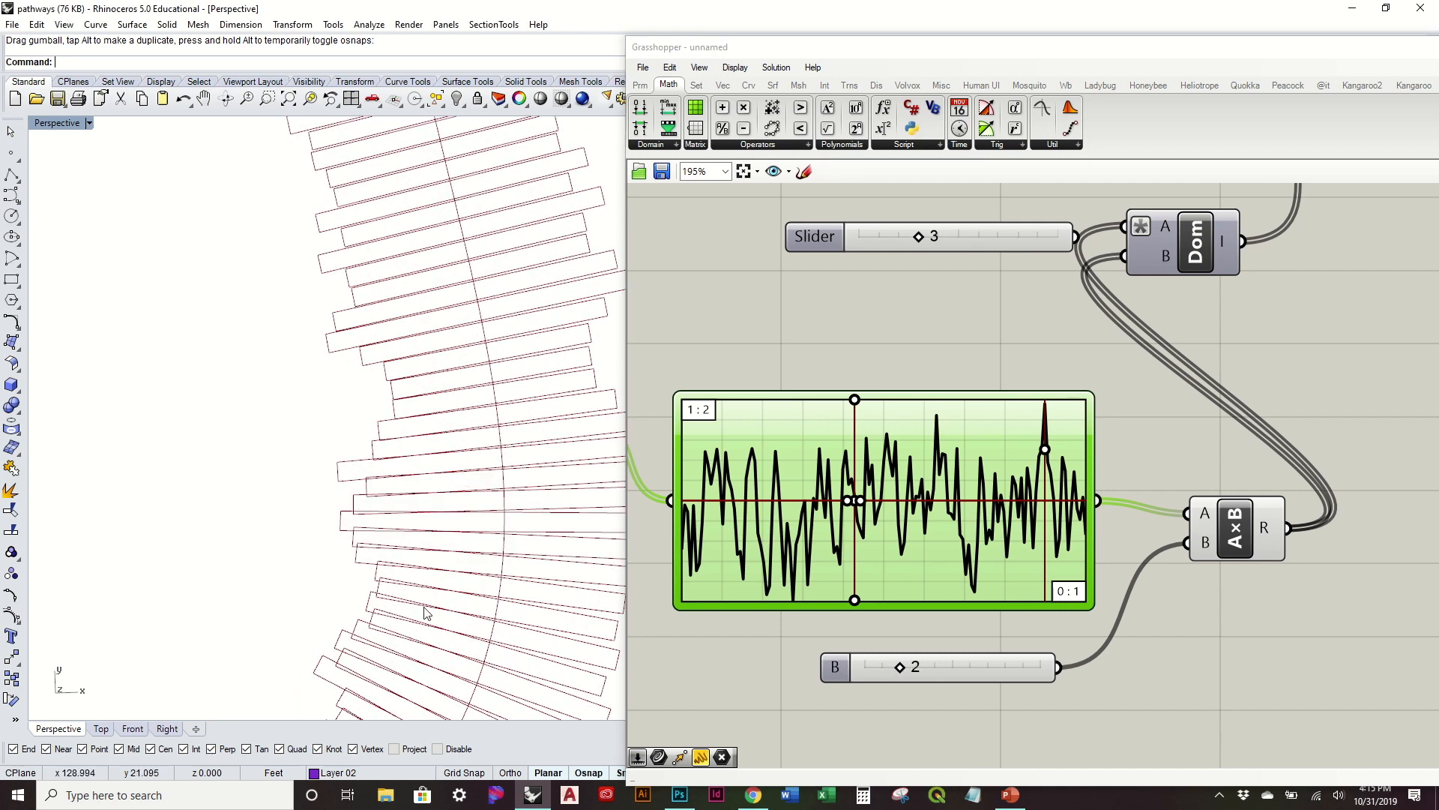
scroll(373, 545, "down", 8)
scroll(373, 546, "up", 6)
scroll(335, 463, "down", 6)
Step: Show the path curve's control points and pull the one outside its lower bend inward towards the pathway
left_click_drag(472, 507, 338, 377)
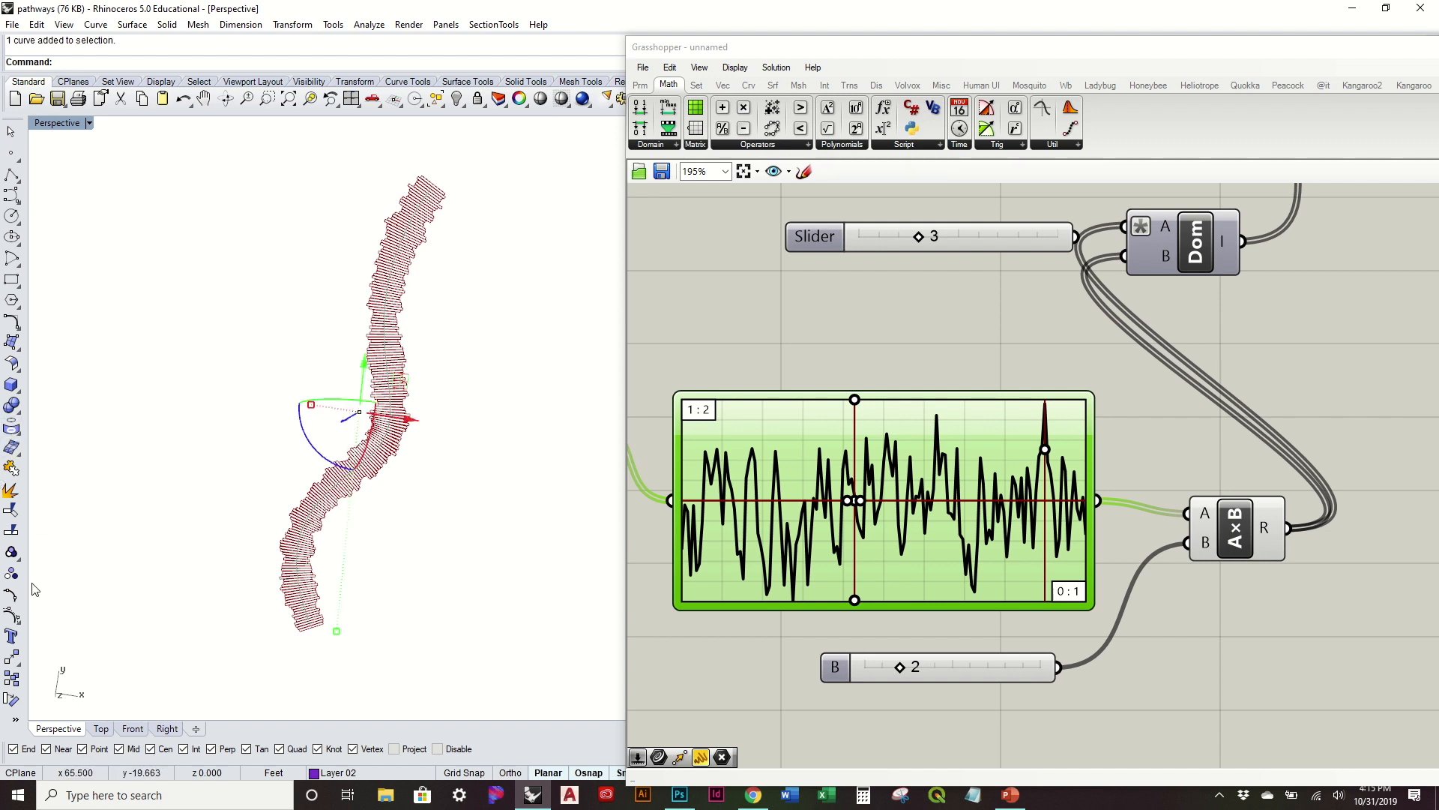
left_click(11, 614)
left_click(470, 470)
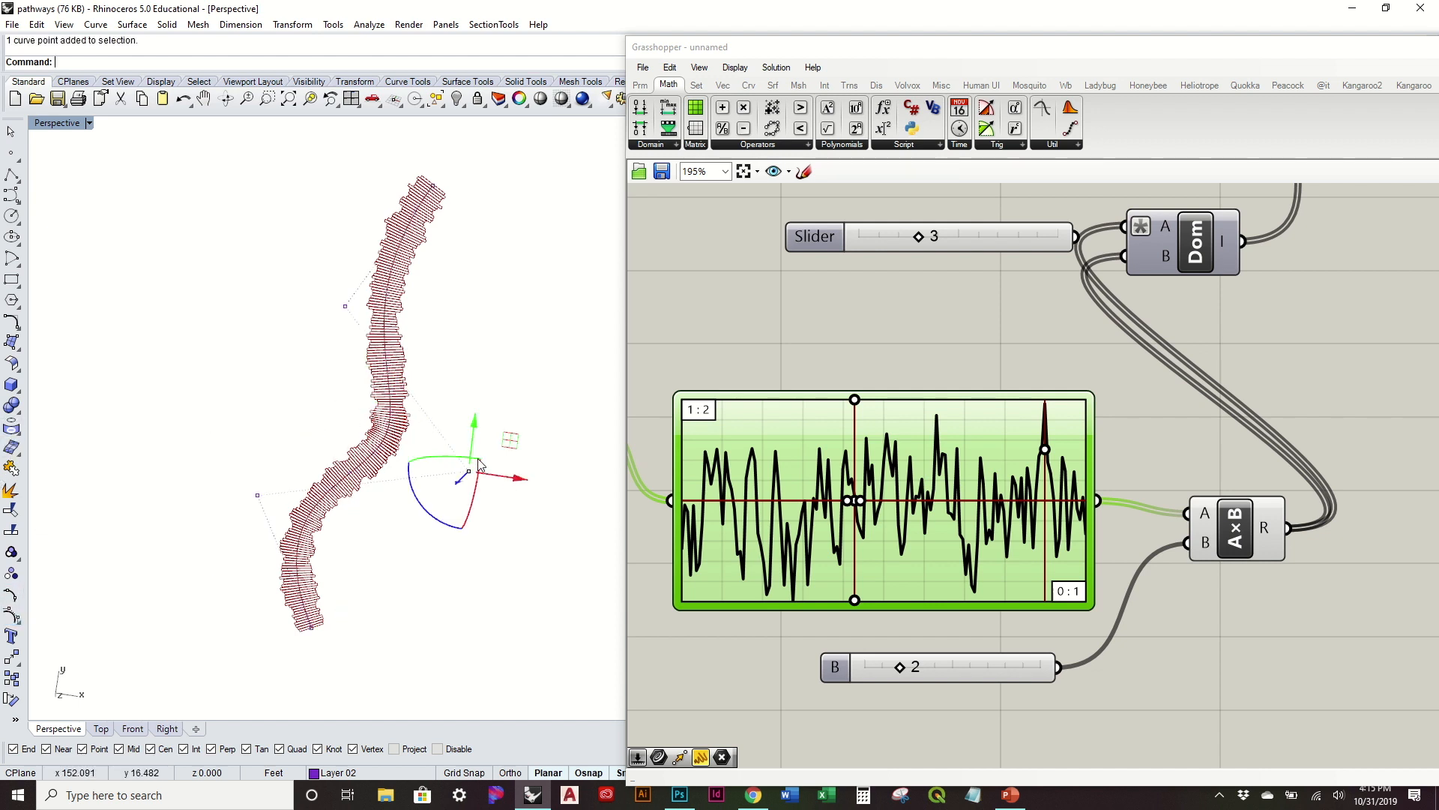
left_click_drag(460, 465, 438, 459)
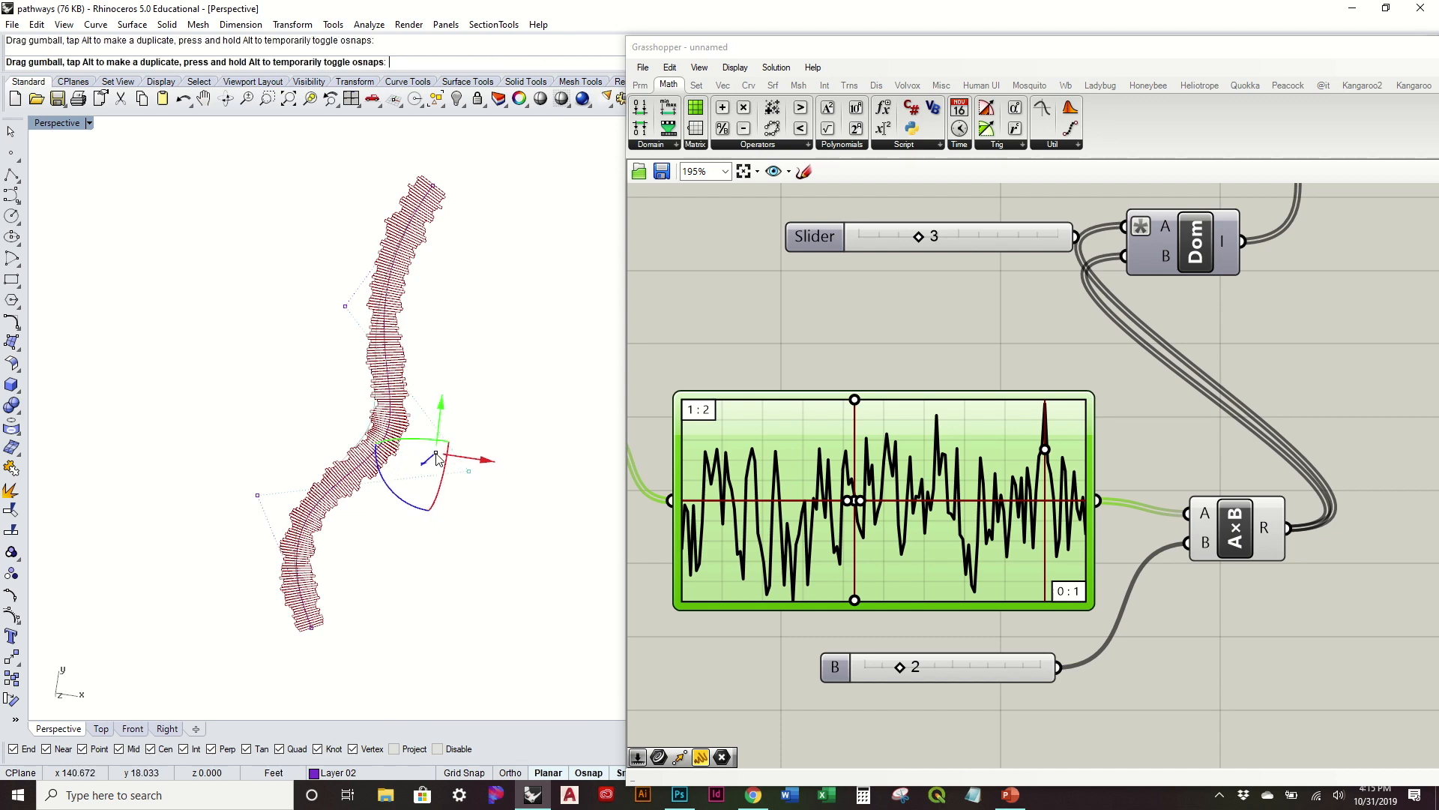
left_click(486, 360)
Step: Examine the reshaped pathway's jagged edges from its upper end to its lower end
scroll(380, 395, "up", 5)
scroll(364, 421, "down", 4)
right_click_drag(360, 426, 443, 507)
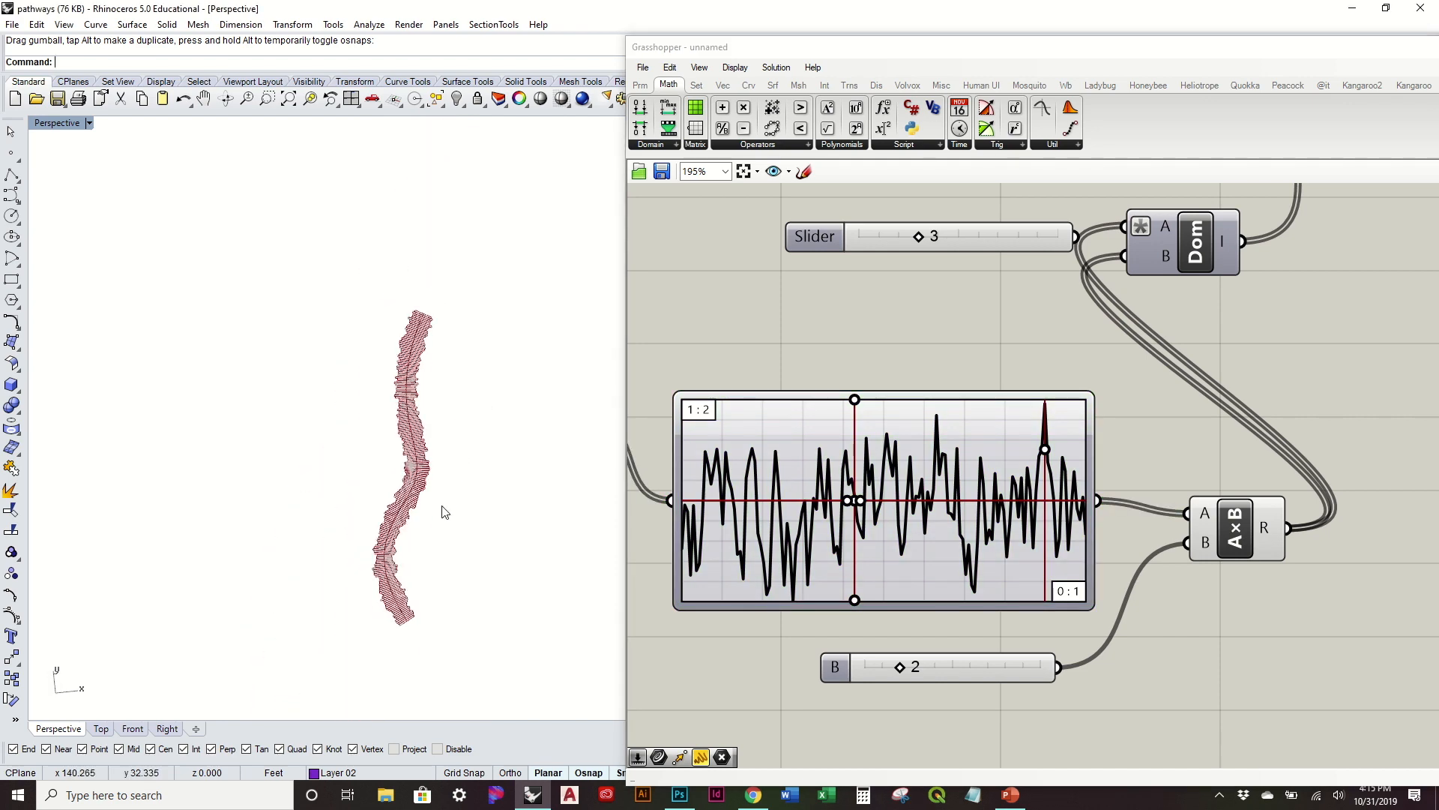
scroll(422, 475, "up", 9)
scroll(422, 475, "down", 3)
left_click(796, 340)
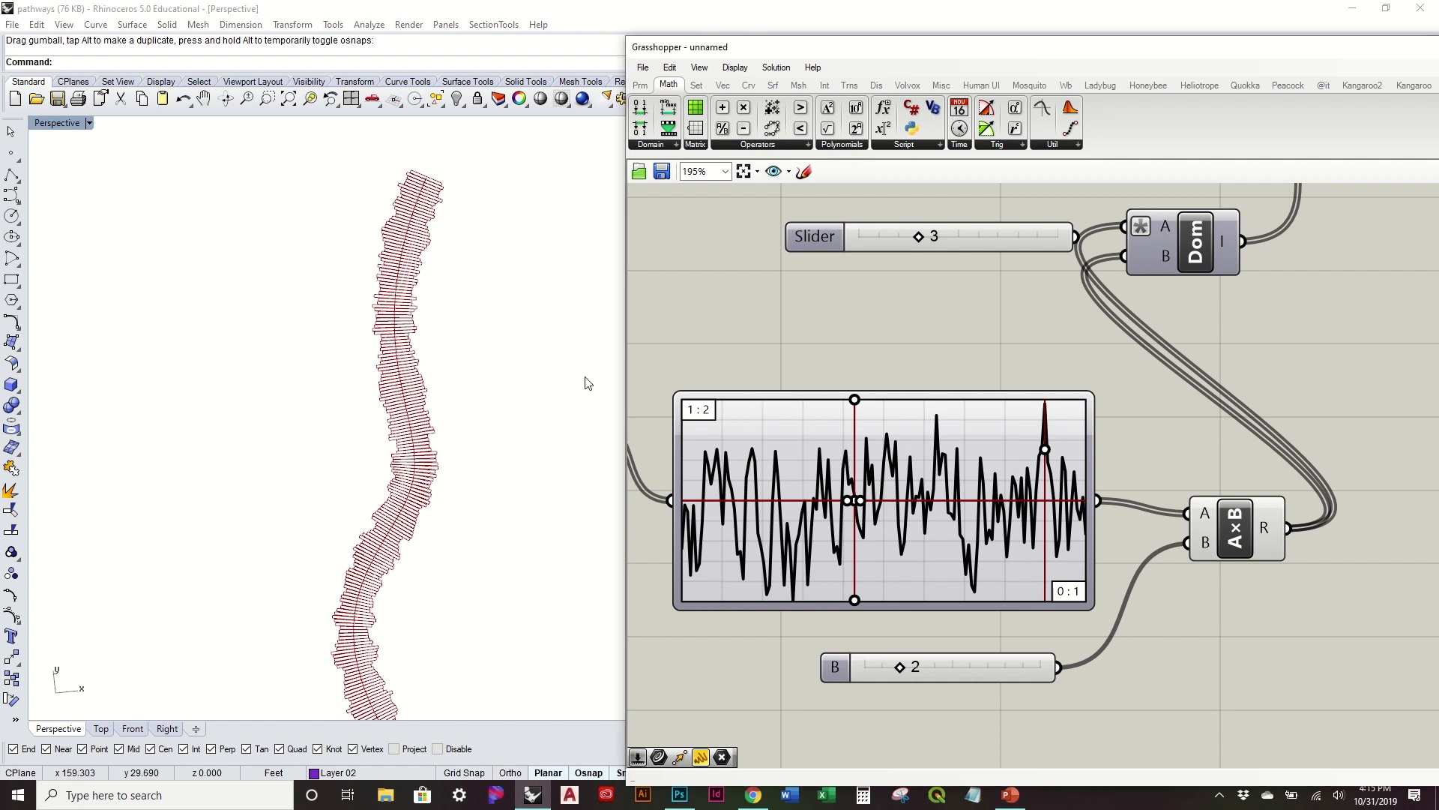
scroll(575, 394, "down", 4)
right_click_drag(507, 477, 507, 458)
Step: Add a Boundary Surfaces component beside the Rectangle component and feed it the rectangle output
right_click_drag(1147, 362, 991, 488)
right_click_drag(1067, 409, 861, 540)
left_click(885, 394)
double_click(990, 367)
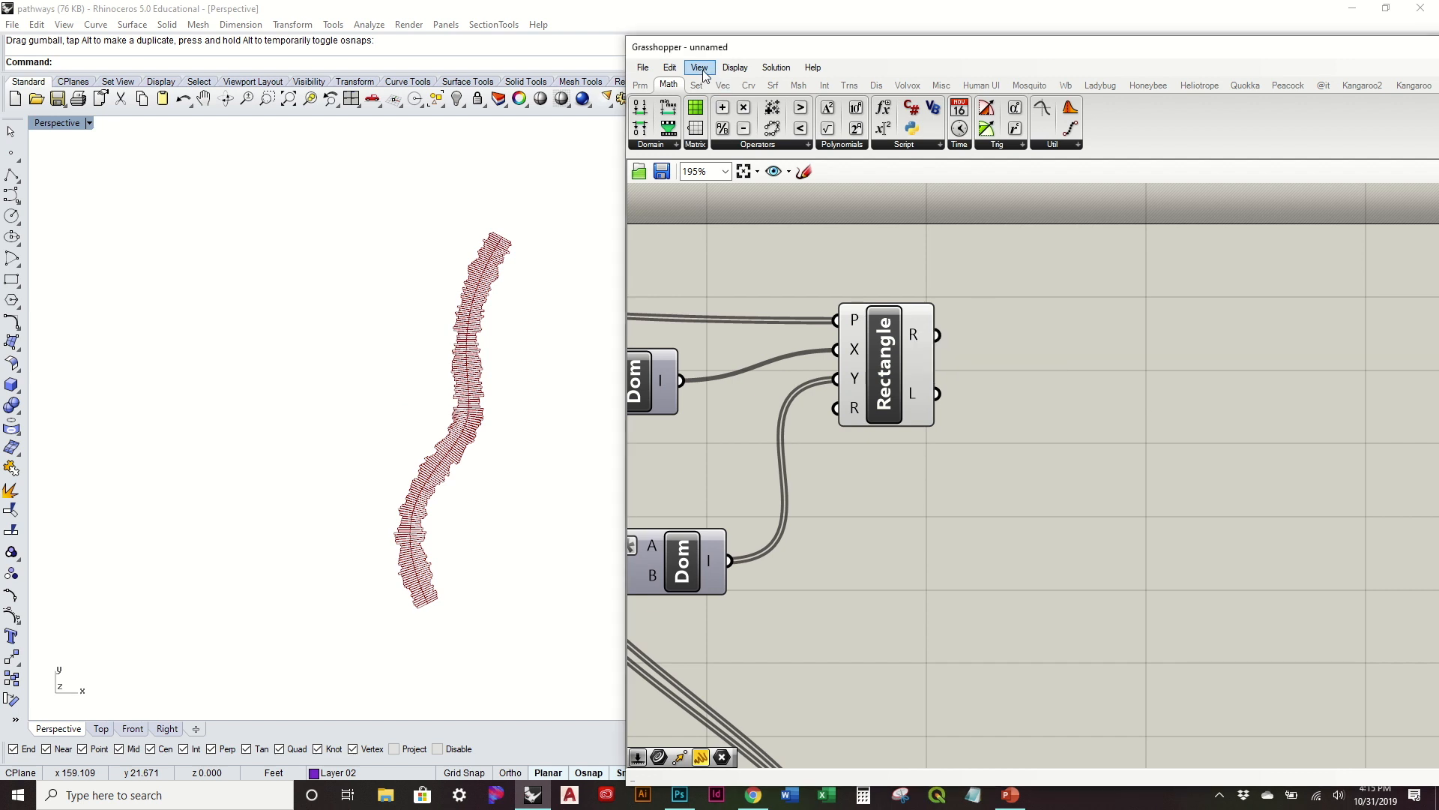
left_click(748, 86)
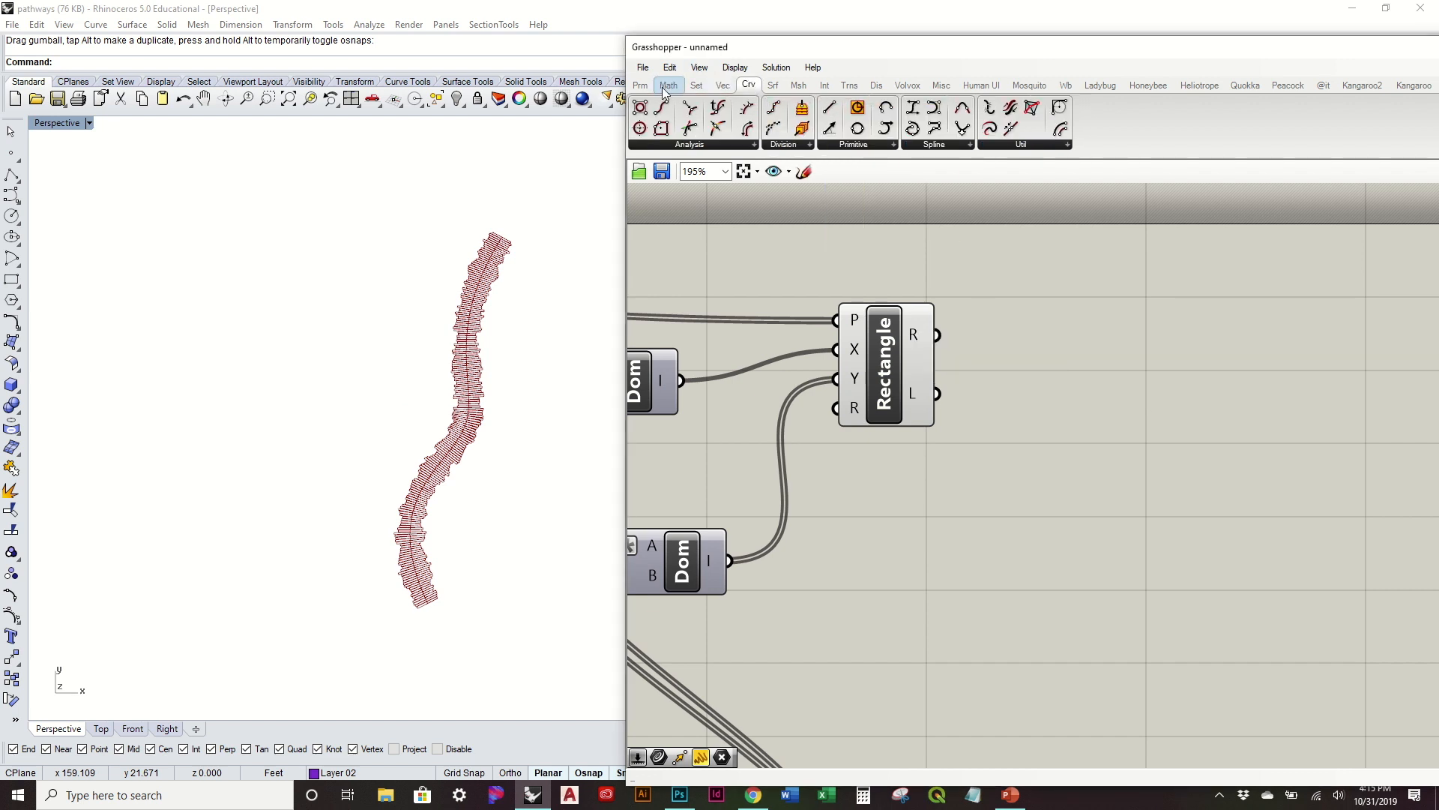
left_click(773, 86)
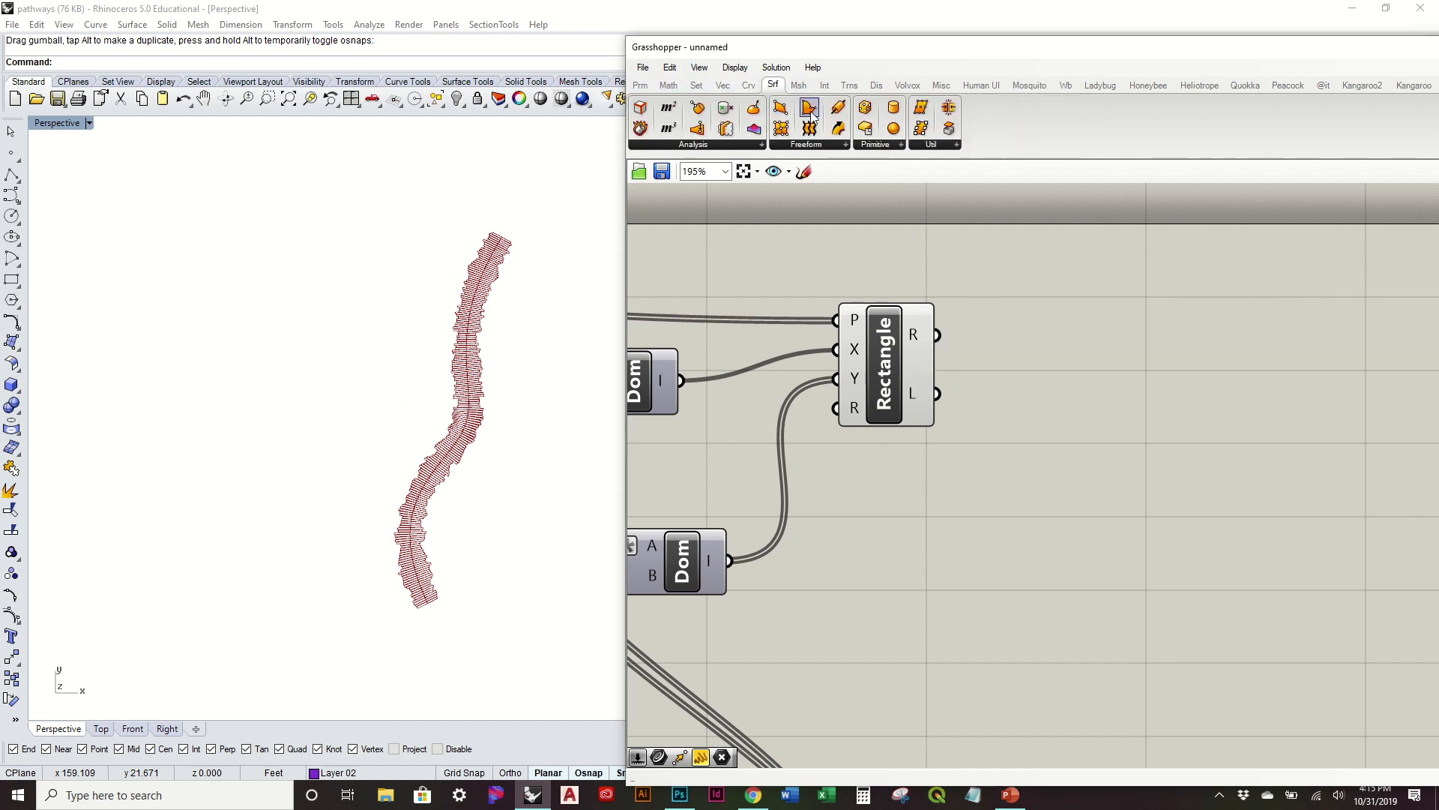
left_click_drag(1120, 320, 1120, 320)
left_click_drag(937, 336, 1064, 339)
scroll(479, 364, "up", 3)
right_click_drag(533, 572, 529, 422)
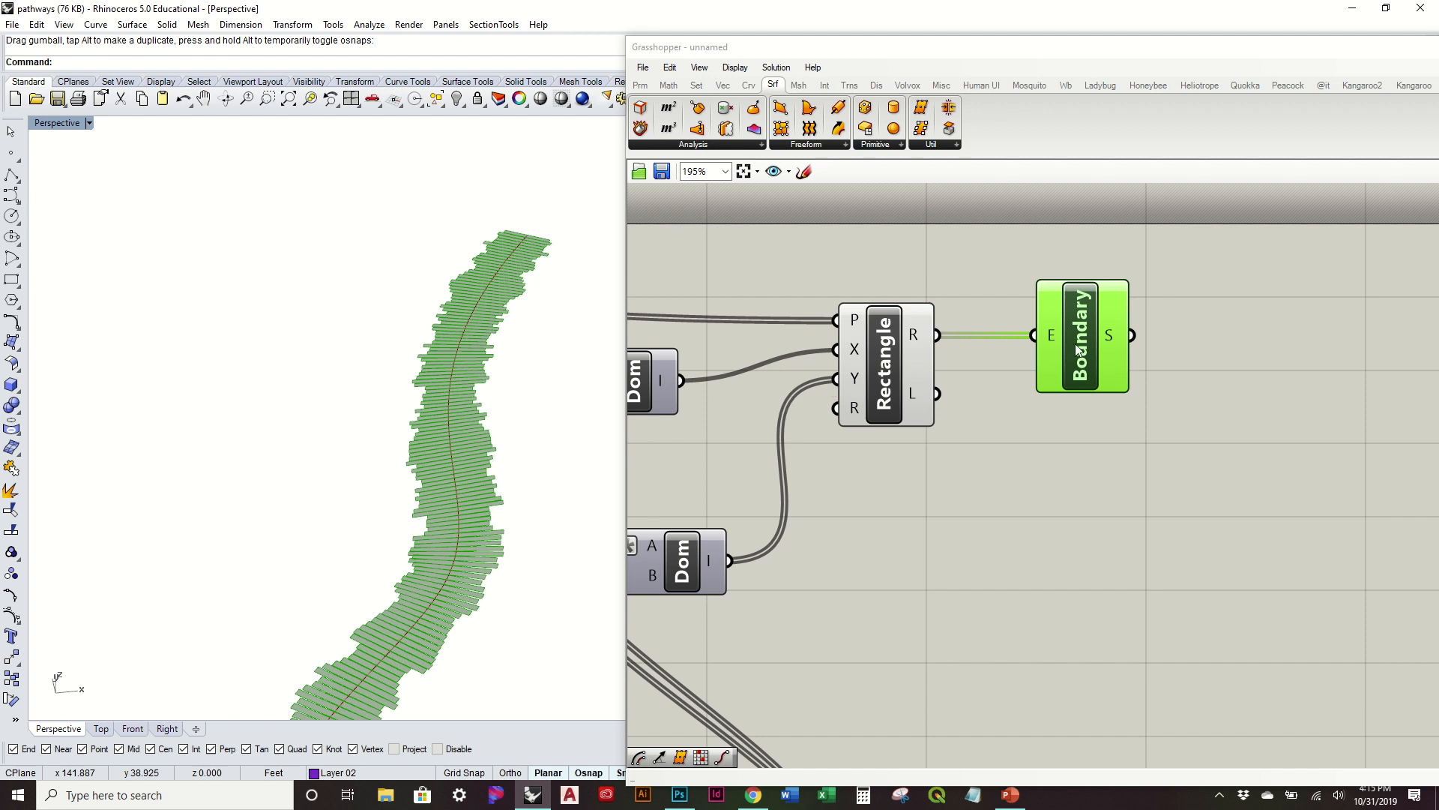
left_click_drag(1075, 343, 1062, 342)
left_click(1203, 398)
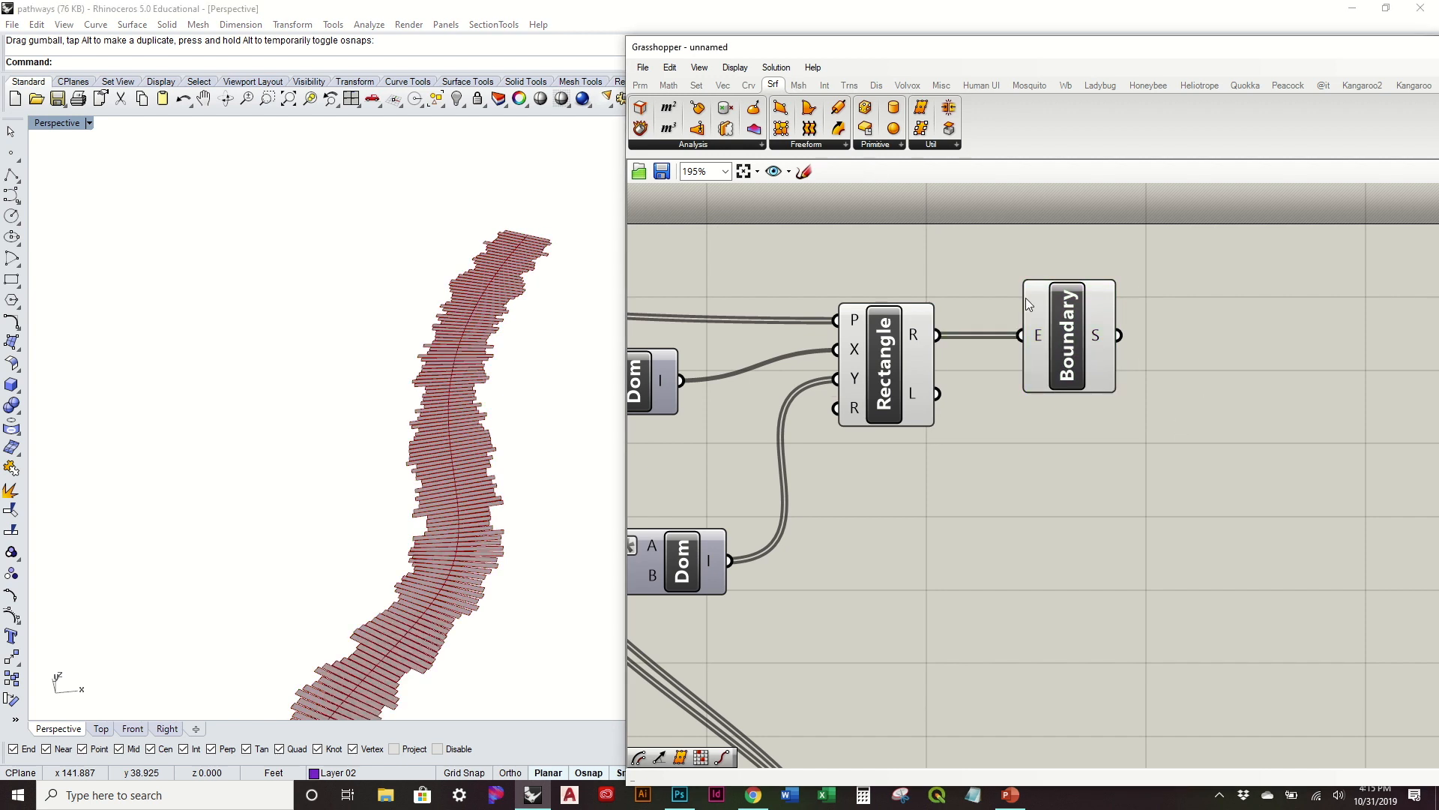
Step: Add an Extrude component with the boundary surfaces as its base and a Unit Z vector as its direction
double_click(1213, 445)
type("extrud")
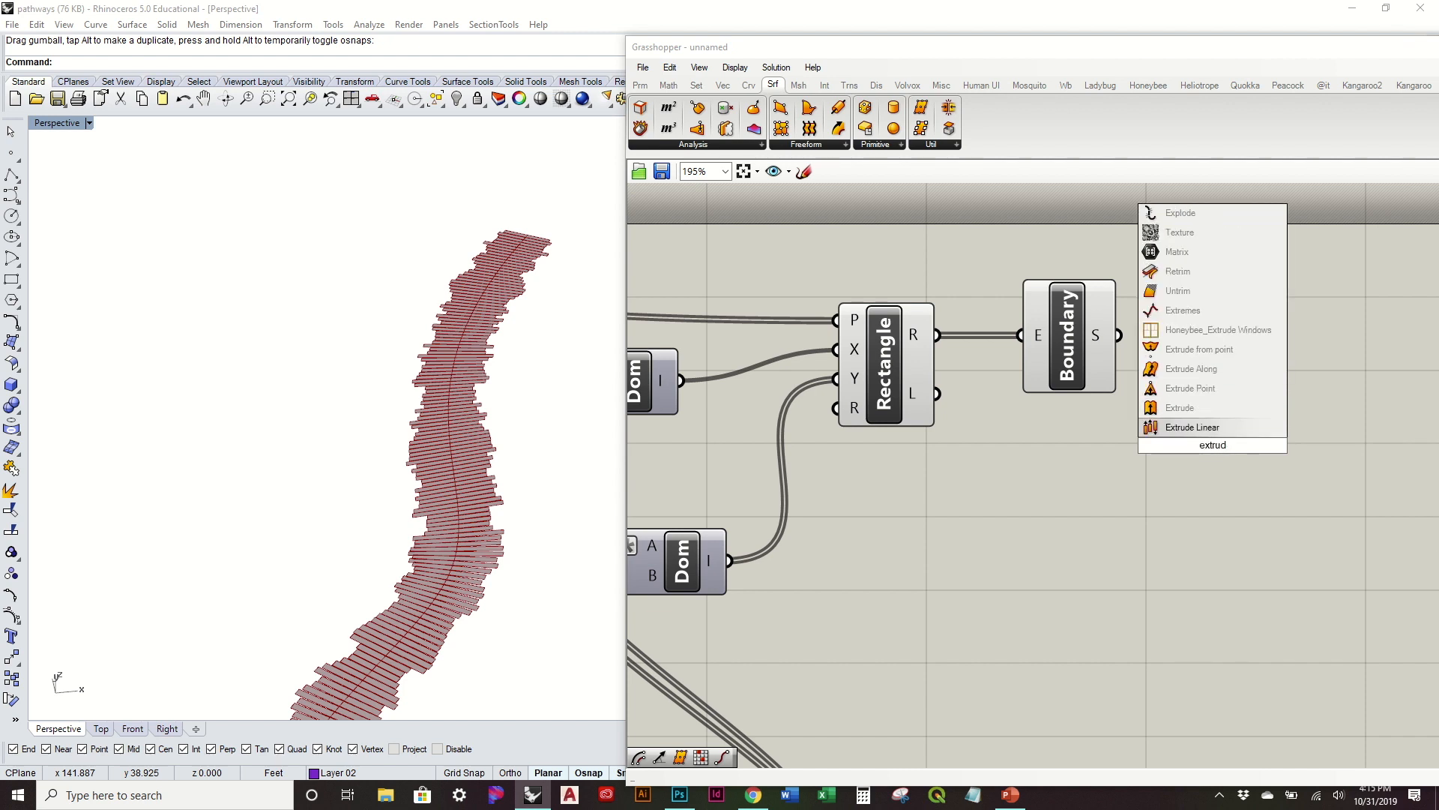
left_click(1230, 409)
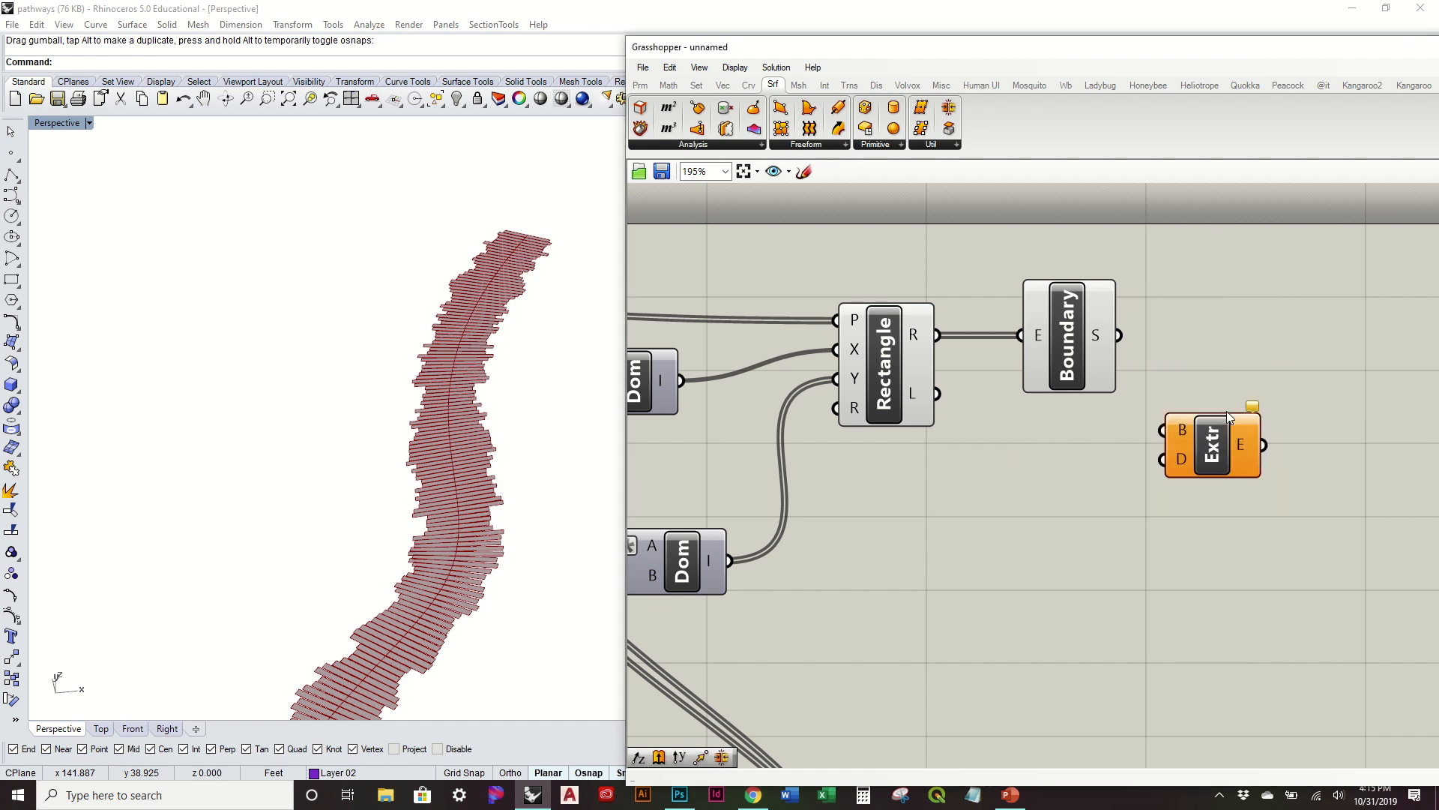
double_click(1109, 437)
type("z")
key("Return")
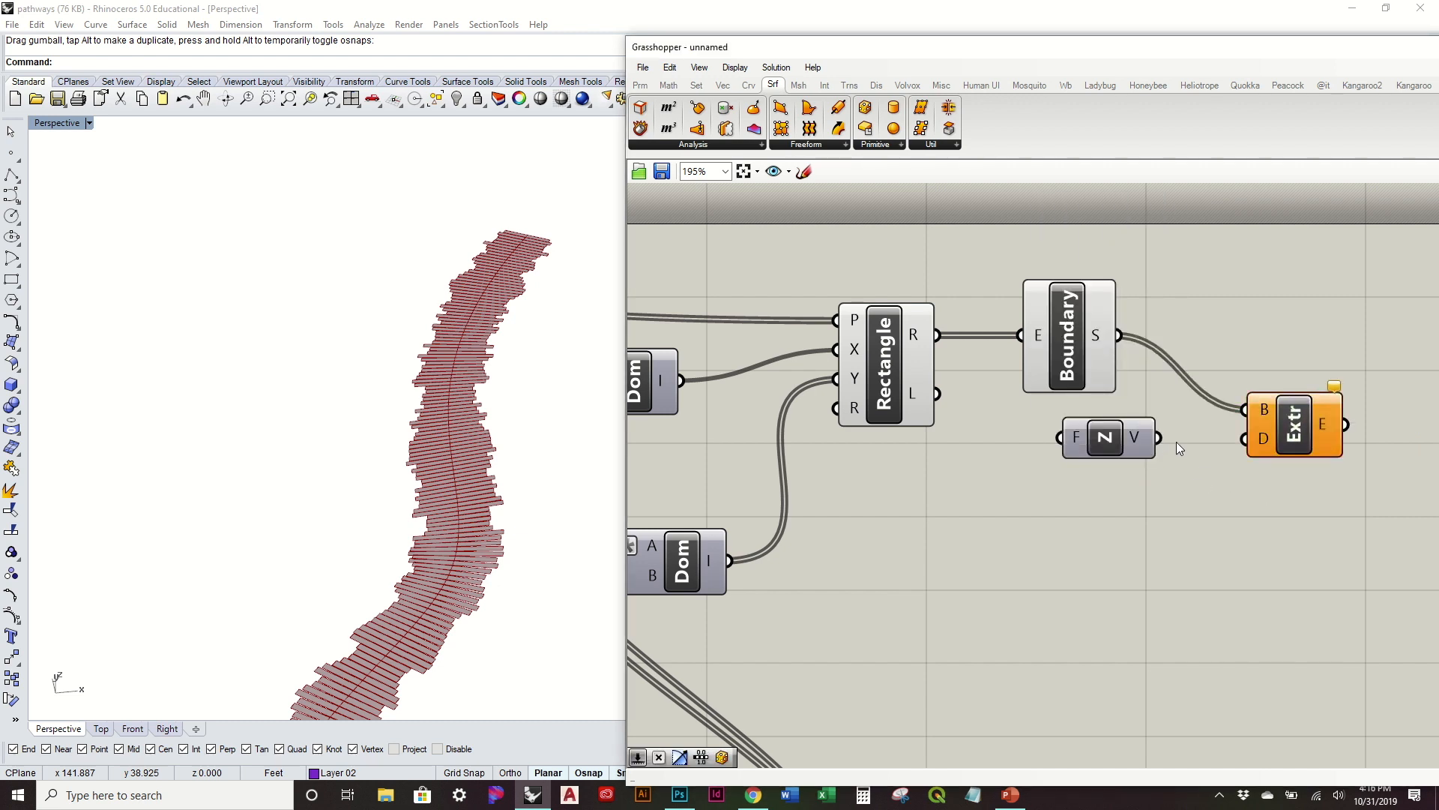
left_click_drag(1273, 454, 1302, 368)
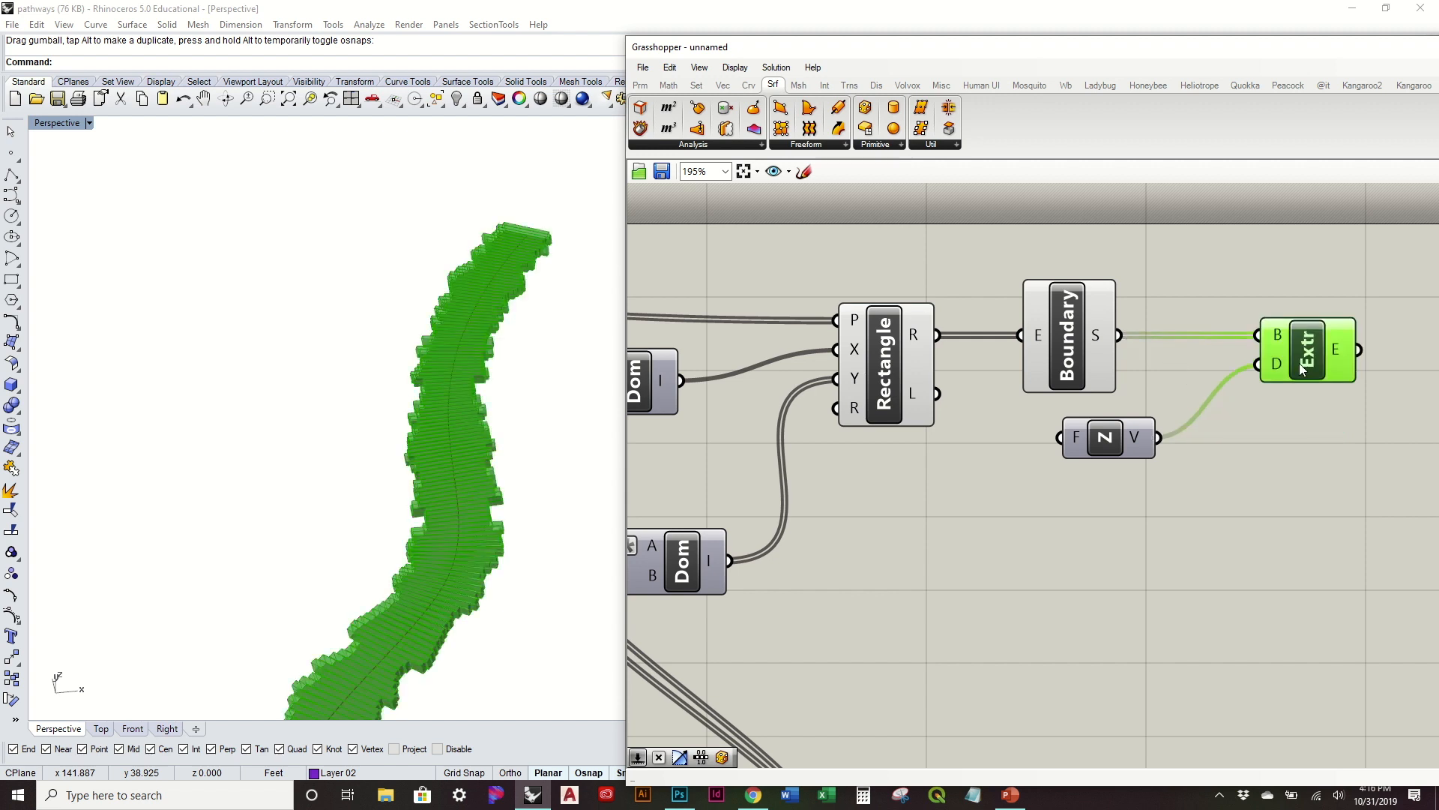
Step: Add a number slider set to 0.25 and connect it to the Unit Z component's factor input
right_click_drag(1144, 444, 1333, 484)
double_click(1161, 512)
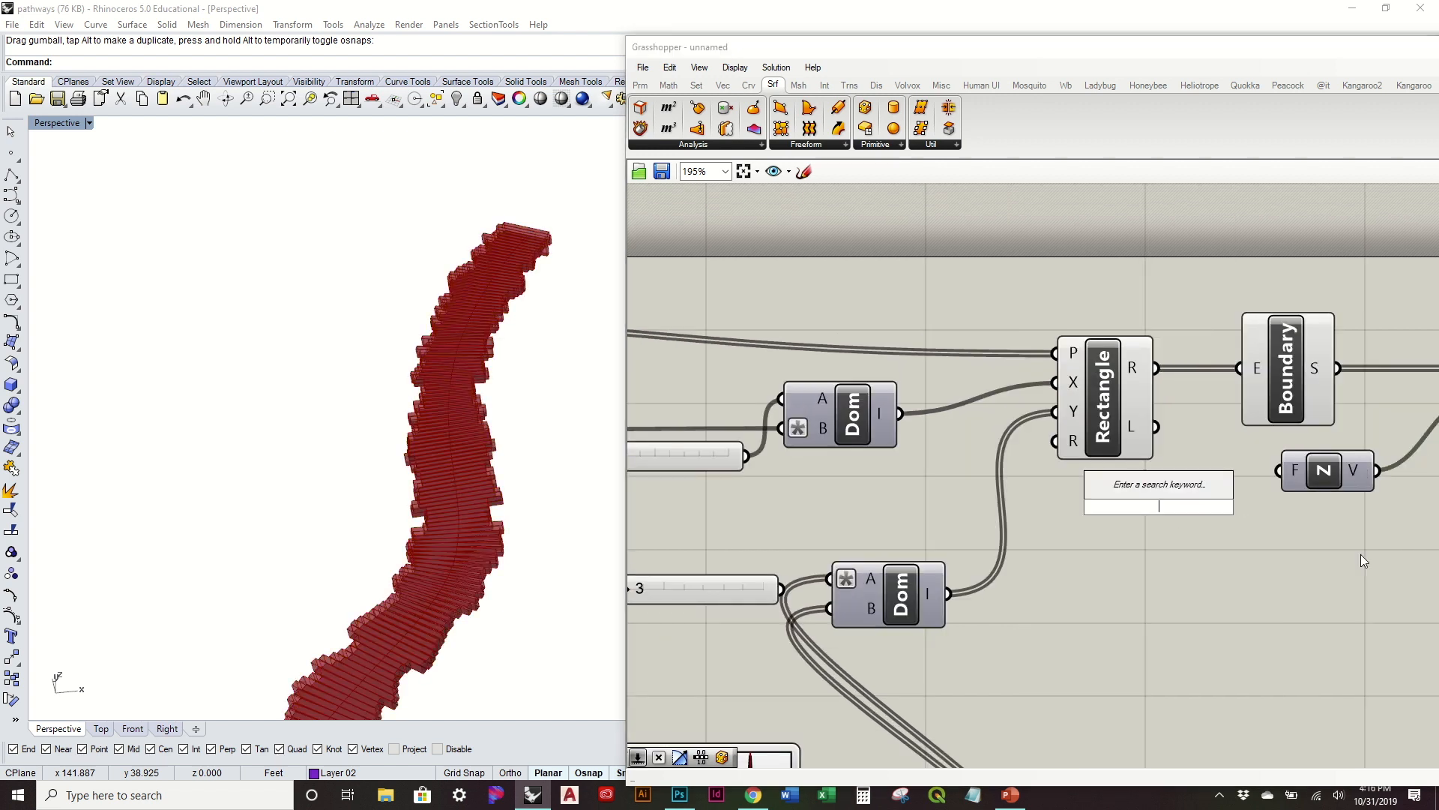
type(".25")
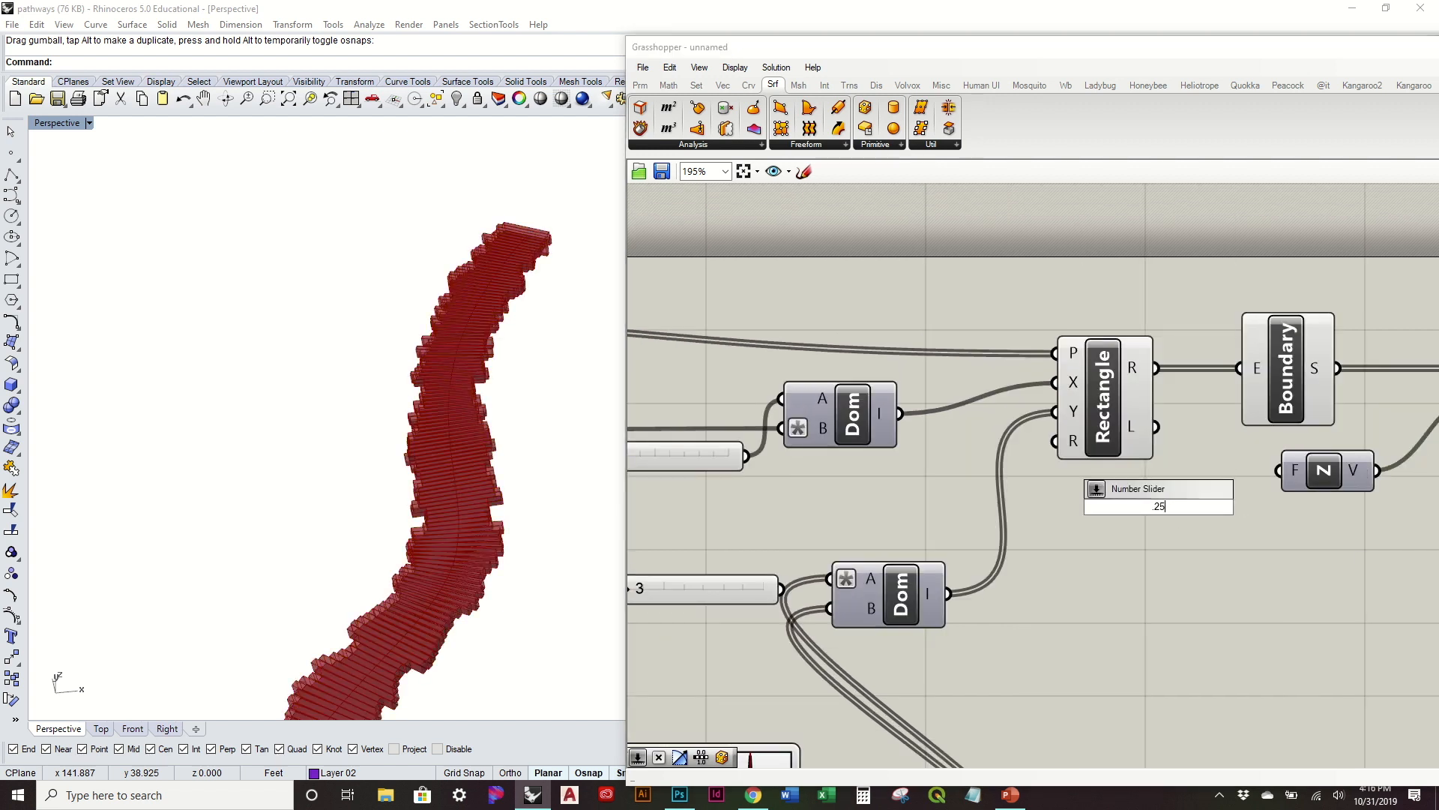
key("Return")
right_click_drag(1329, 510, 1212, 535)
left_click_drag(1109, 538, 1181, 518)
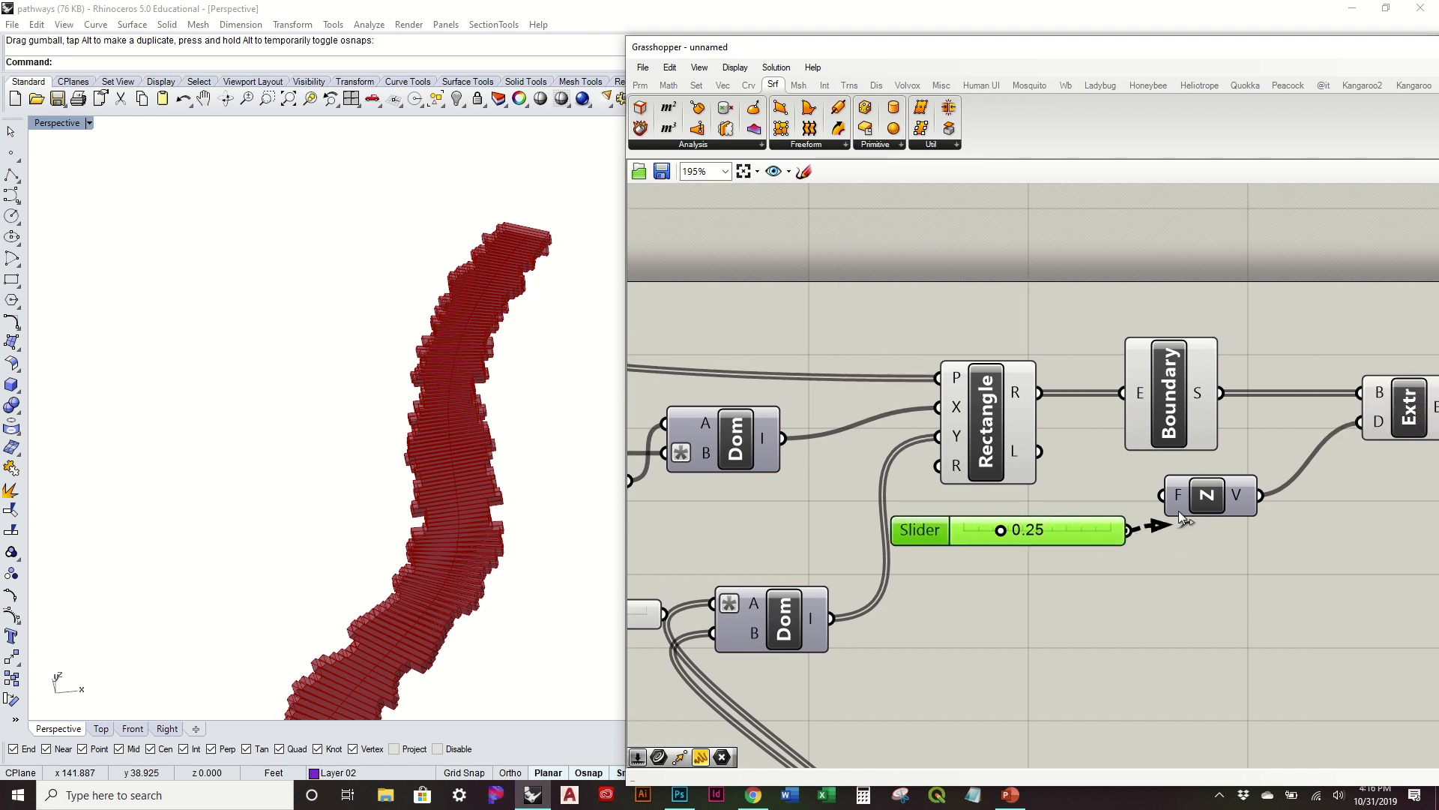
Step: Turn off the preview of the Rectangle and Boundary components and inspect the extruded planks in 3D
left_click_drag(1276, 449, 978, 381)
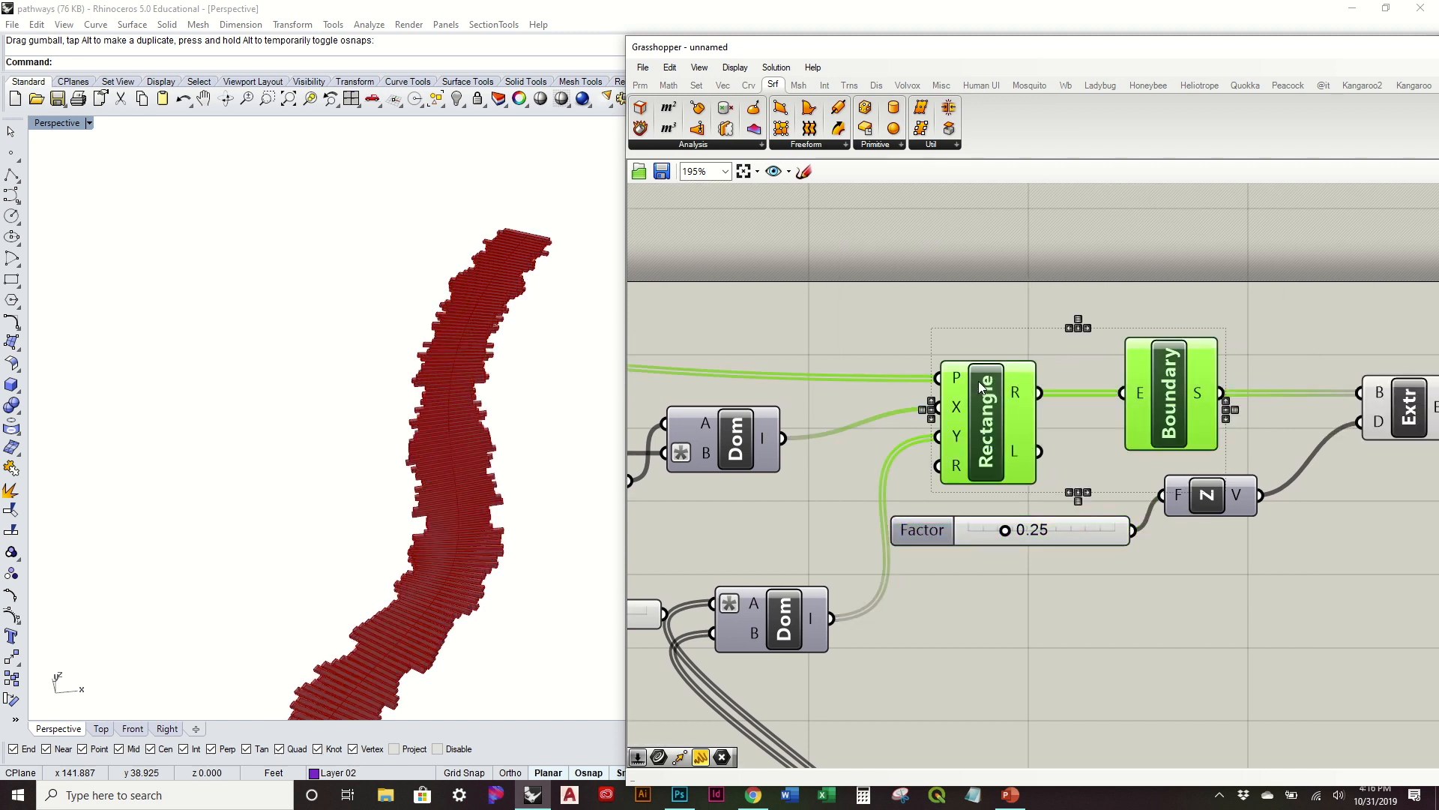
middle_click(978, 381)
left_click(1027, 324)
right_click_drag(263, 431, 384, 530)
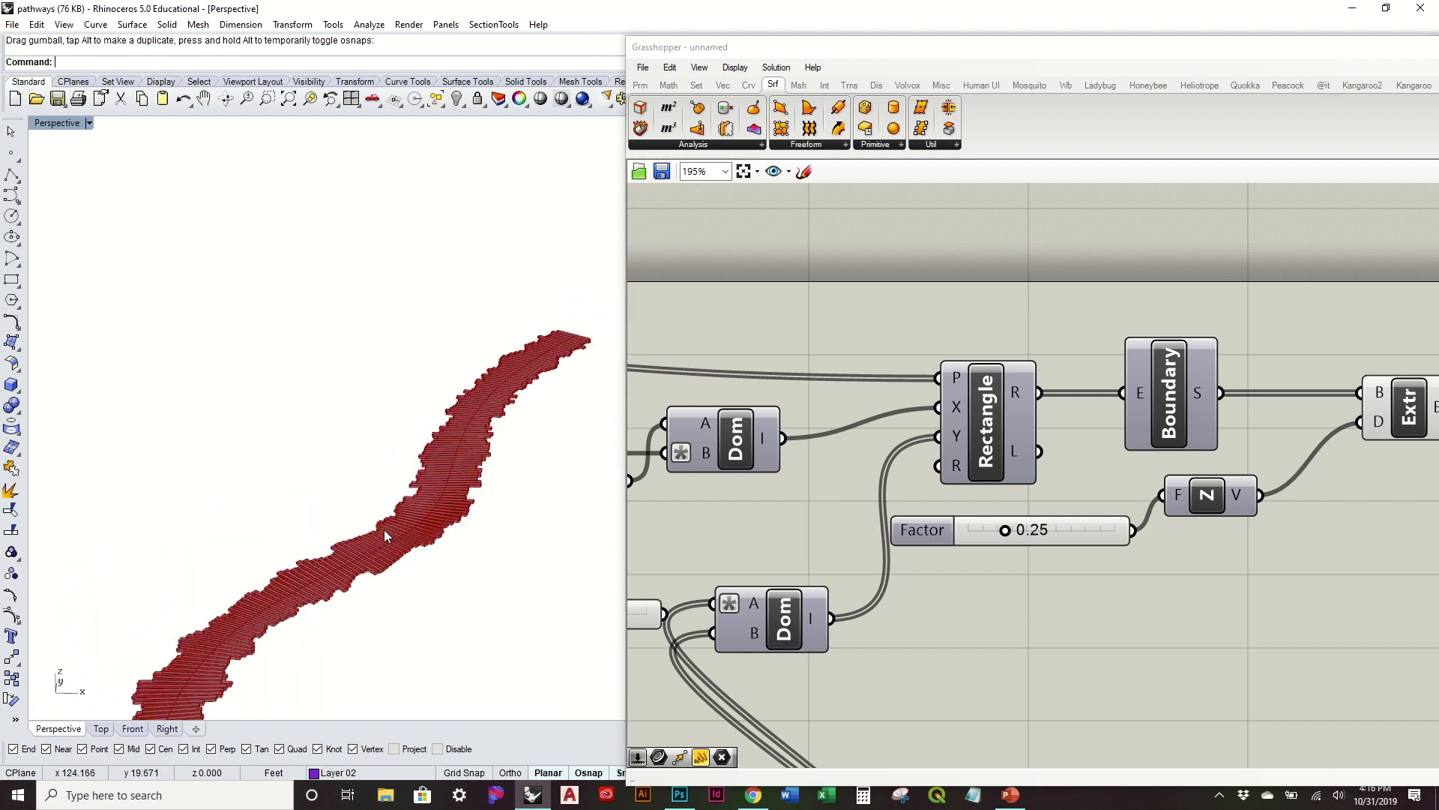
scroll(384, 529, "up", 4)
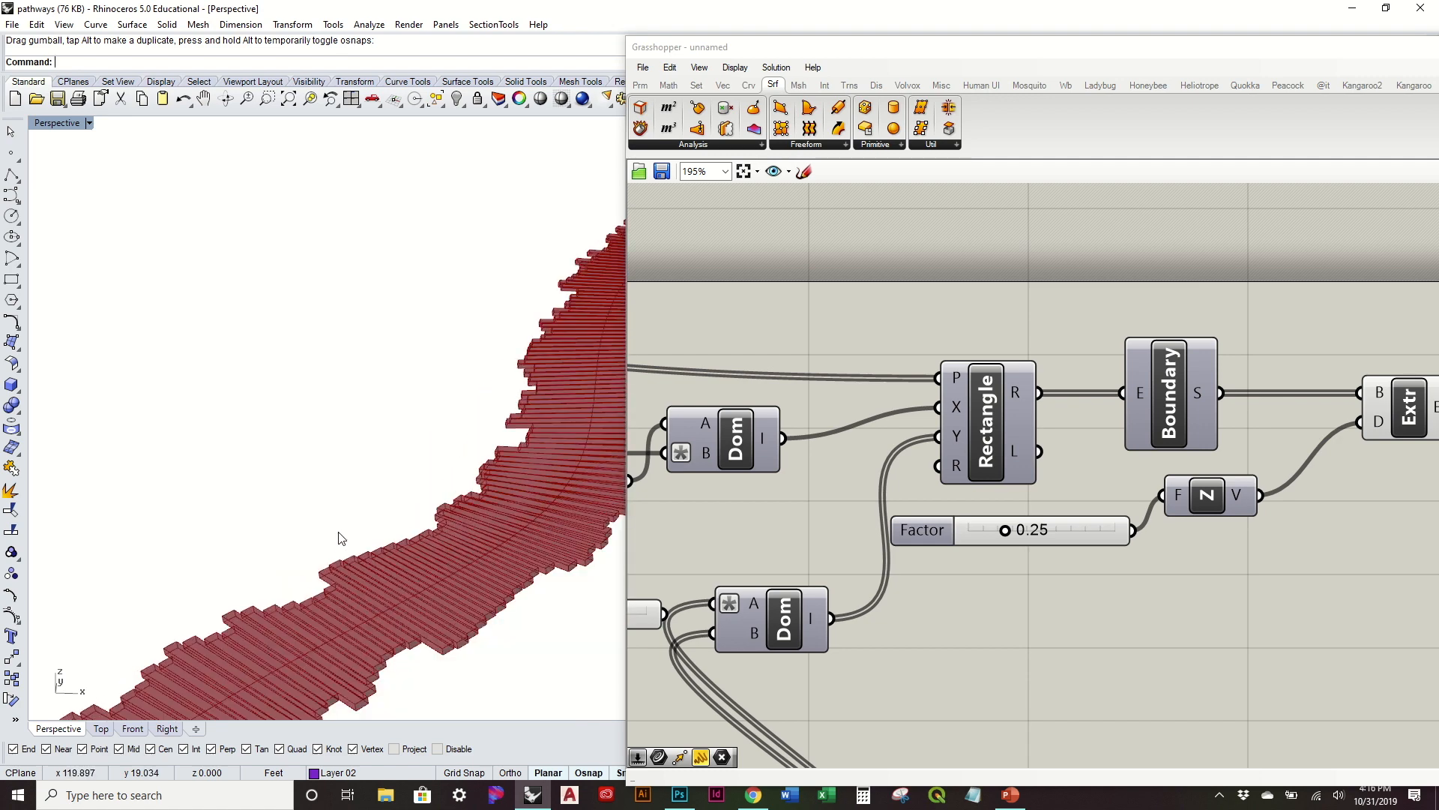
right_click_drag(489, 534, 522, 623)
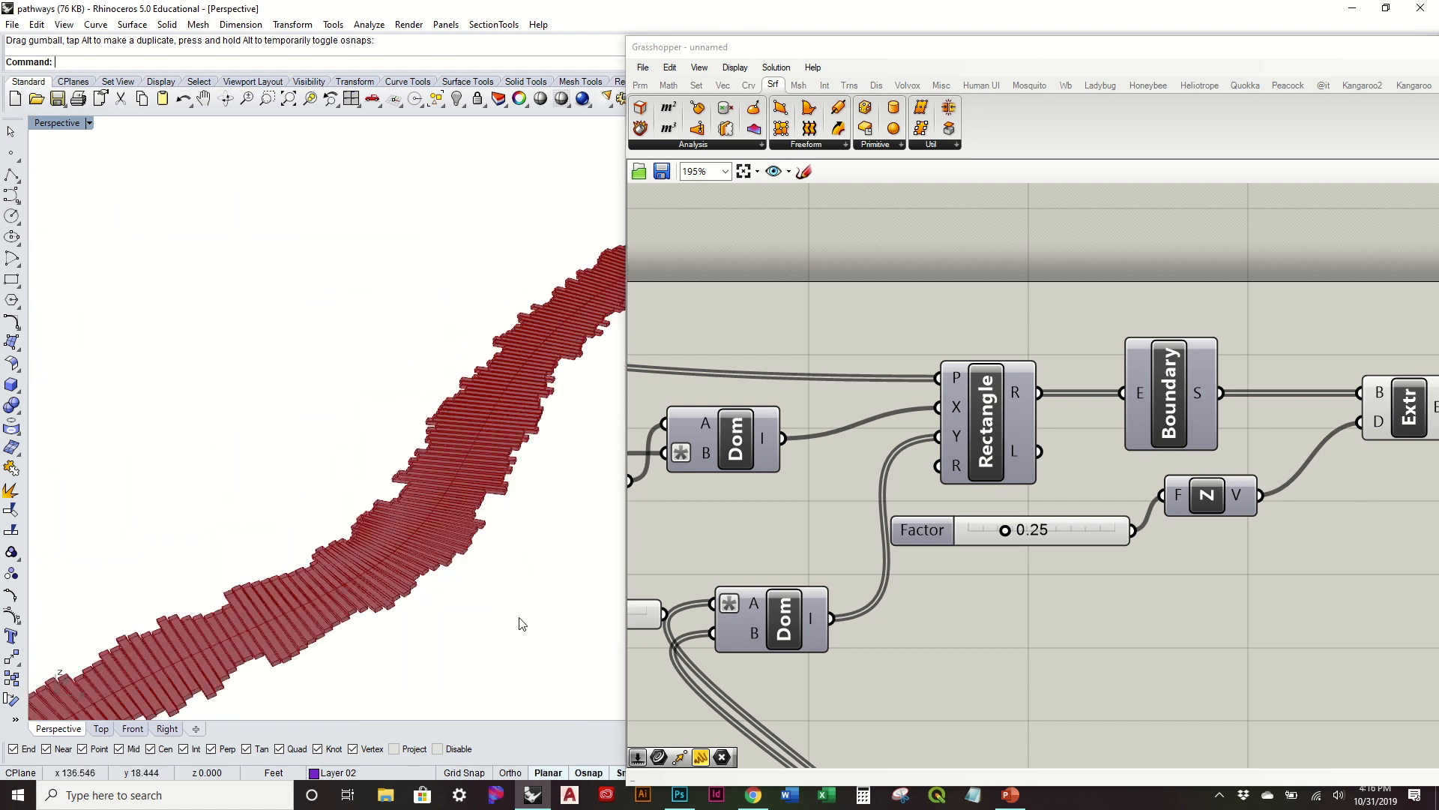
Step: Show the path curve's control points and raise points along it vertically to vary the pathway's height
left_click_drag(372, 473, 371, 473)
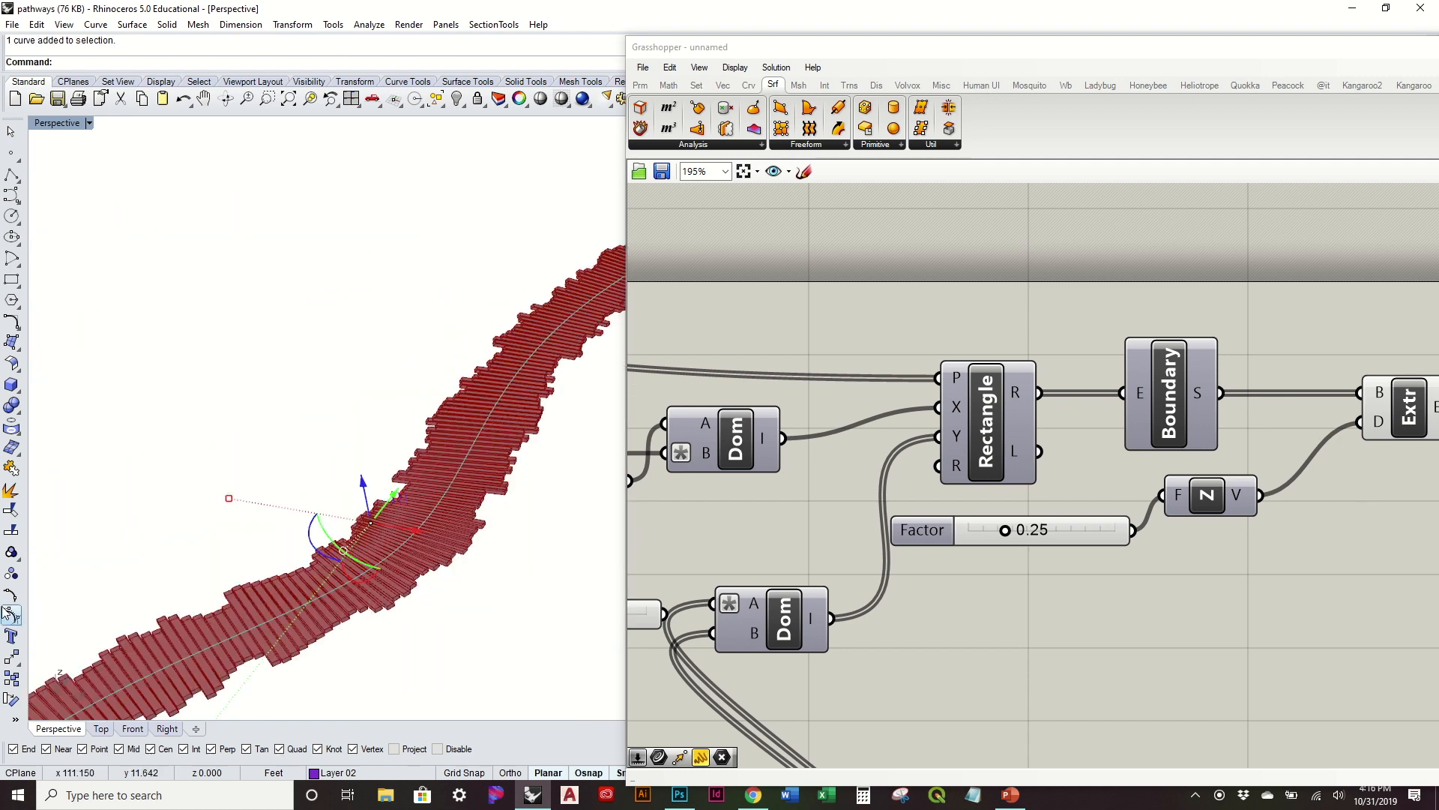
scroll(348, 508, "down", 5)
left_click_drag(585, 642, 474, 504)
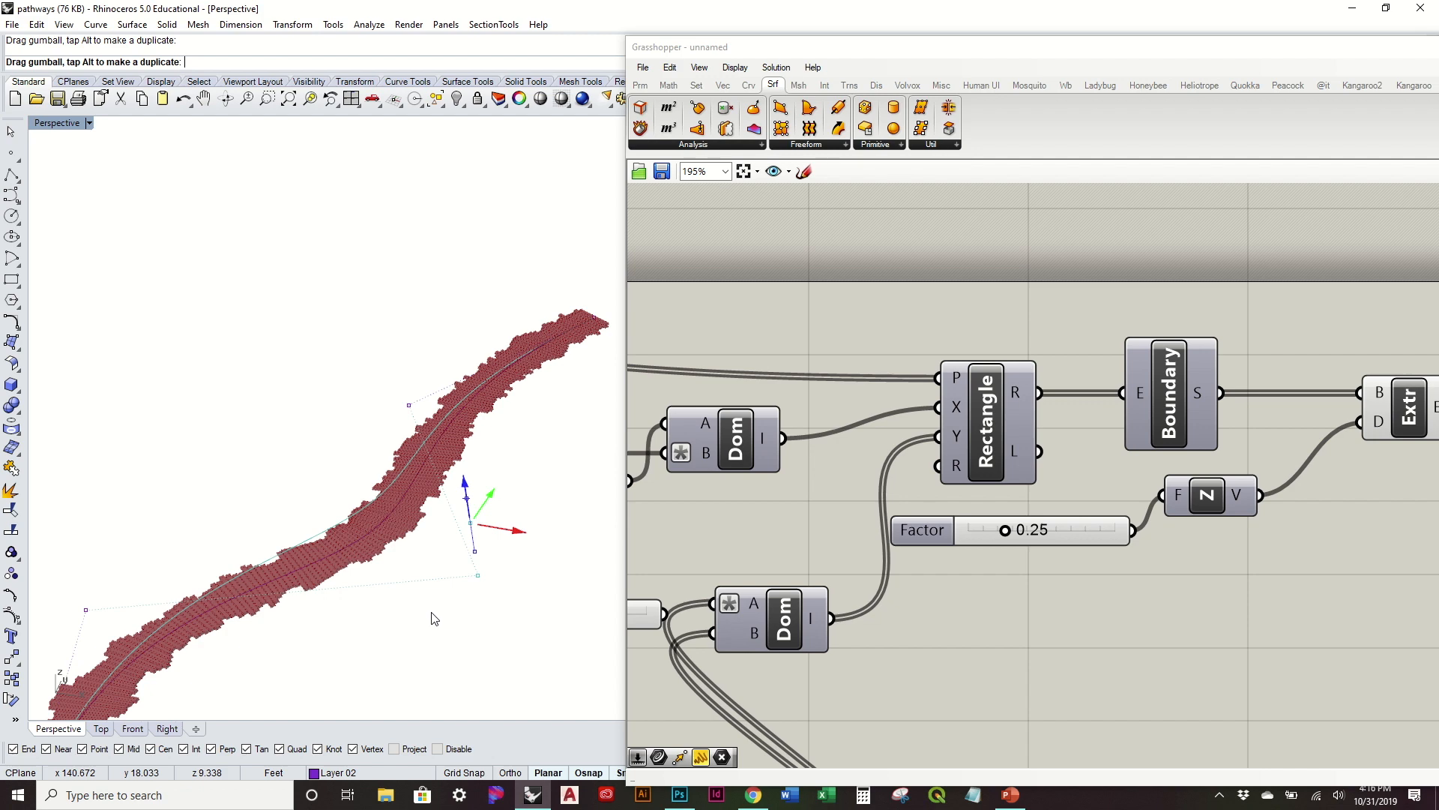
right_click_drag(433, 631, 473, 555)
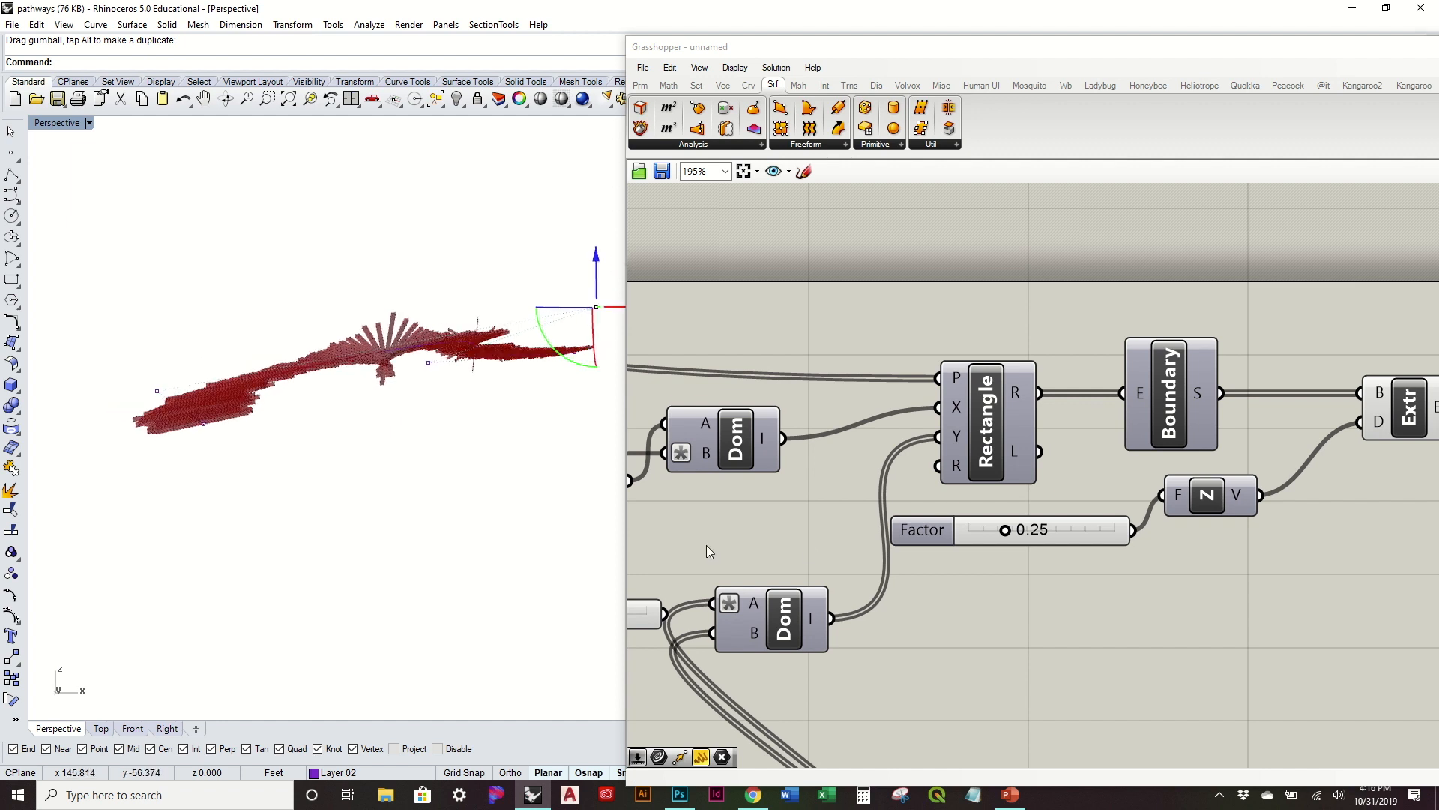
Step: Turn on the Curve Frame component's preview and examine how its planes are oriented along the raised curve
scroll(709, 552, "down", 4)
scroll(1083, 496, "up", 2)
right_click_drag(834, 470, 971, 491)
left_click(980, 436)
right_click(980, 436)
left_click(1001, 460)
right_click_drag(380, 388, 618, 521)
left_click(765, 581)
scroll(450, 588, "up", 5)
scroll(450, 588, "down", 3)
right_click_drag(450, 583, 472, 530)
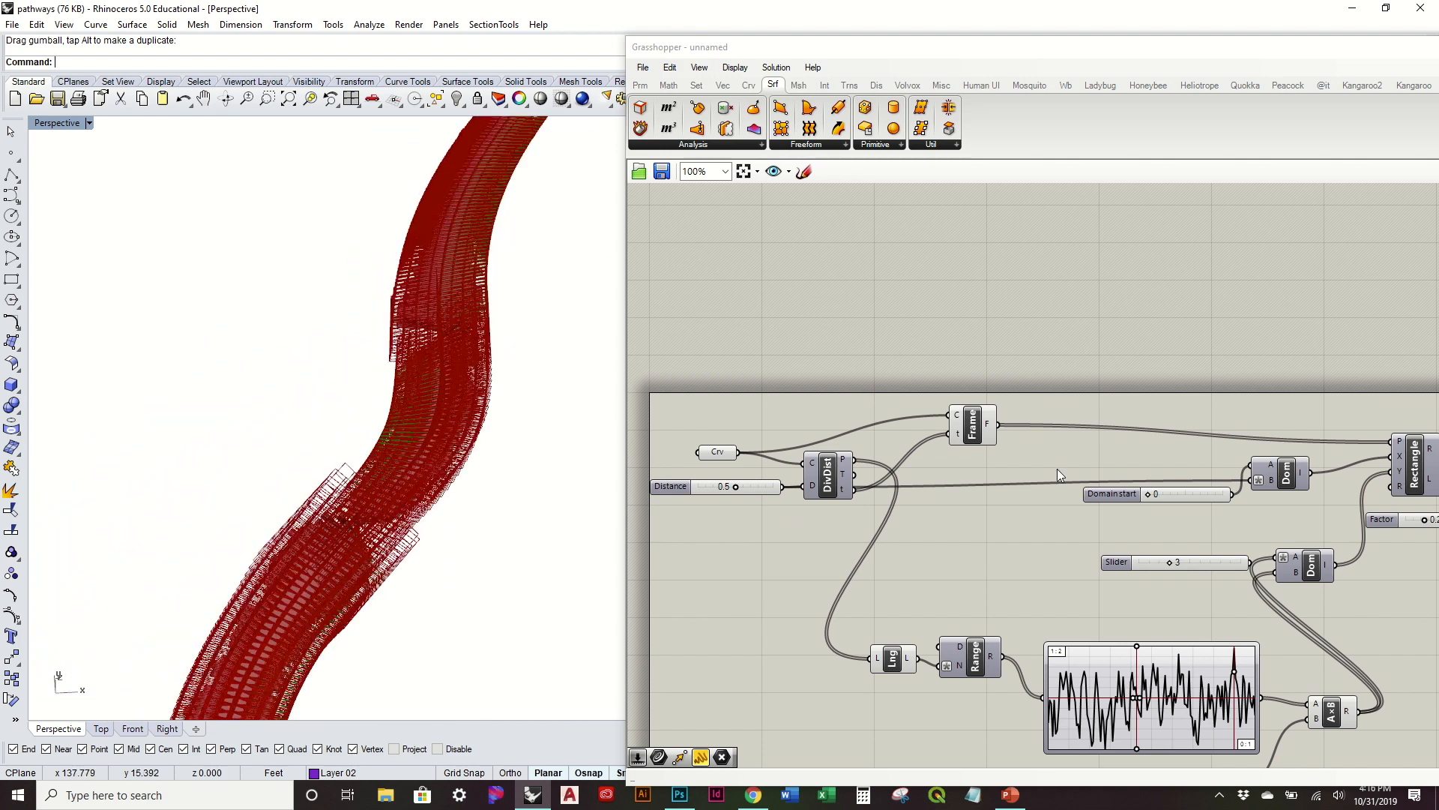
Step: Turn off the Curve Frame component's preview
right_click_drag(1058, 470, 991, 423)
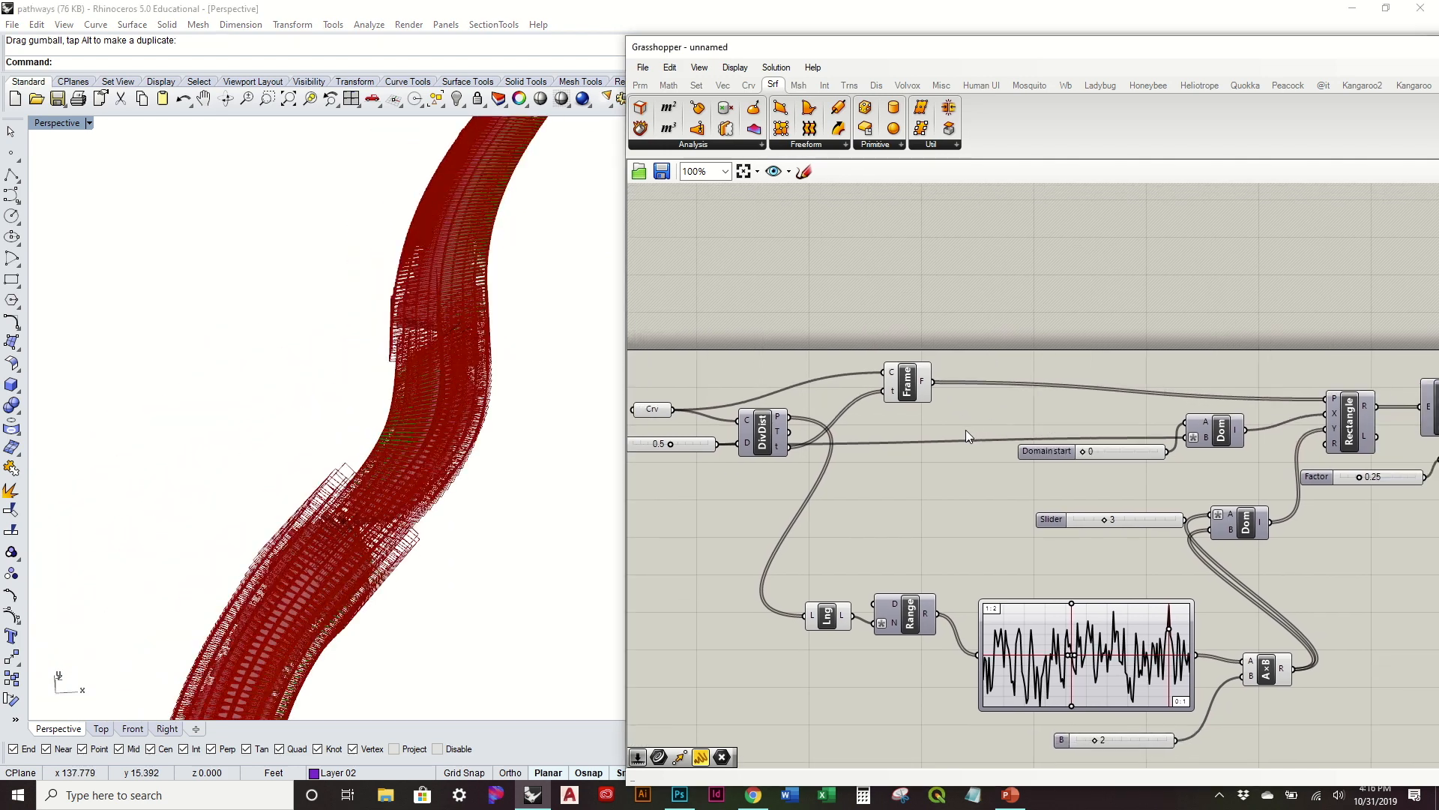
left_click(920, 388)
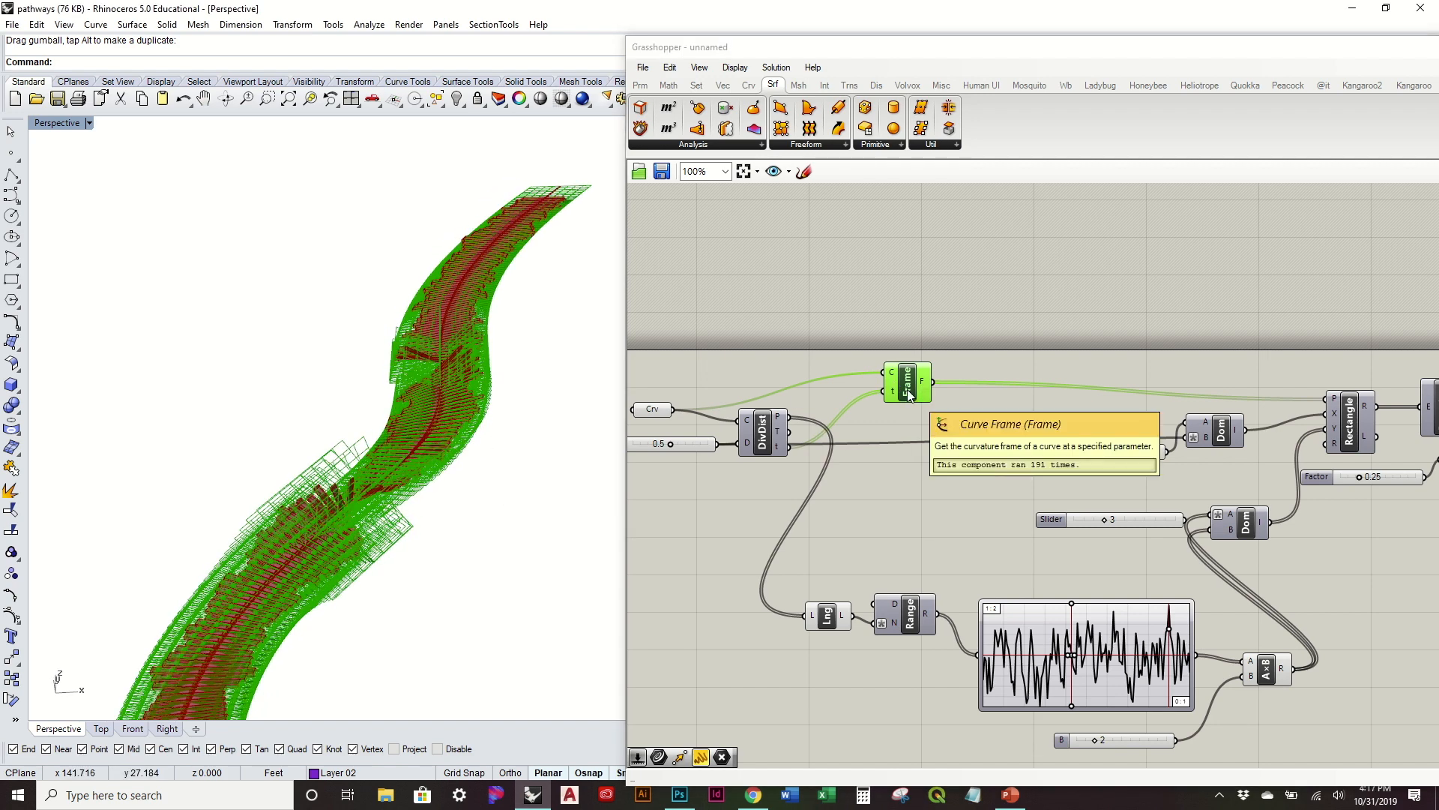
right_click(907, 395)
left_click(946, 418)
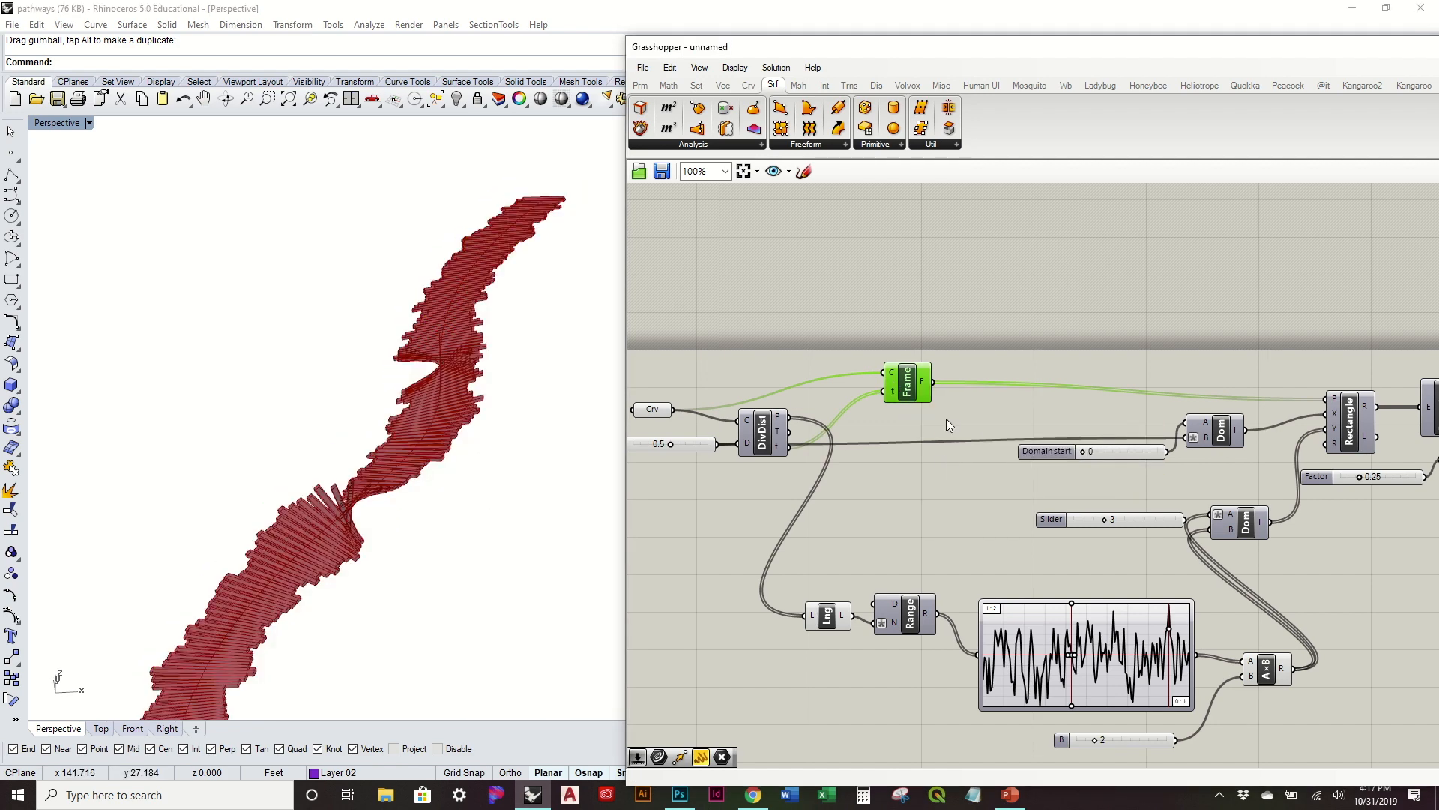
Step: Add a Horizontal Frame component fed by the path curve and division parameters, and place it beside the Curve Frame component
left_click(757, 87)
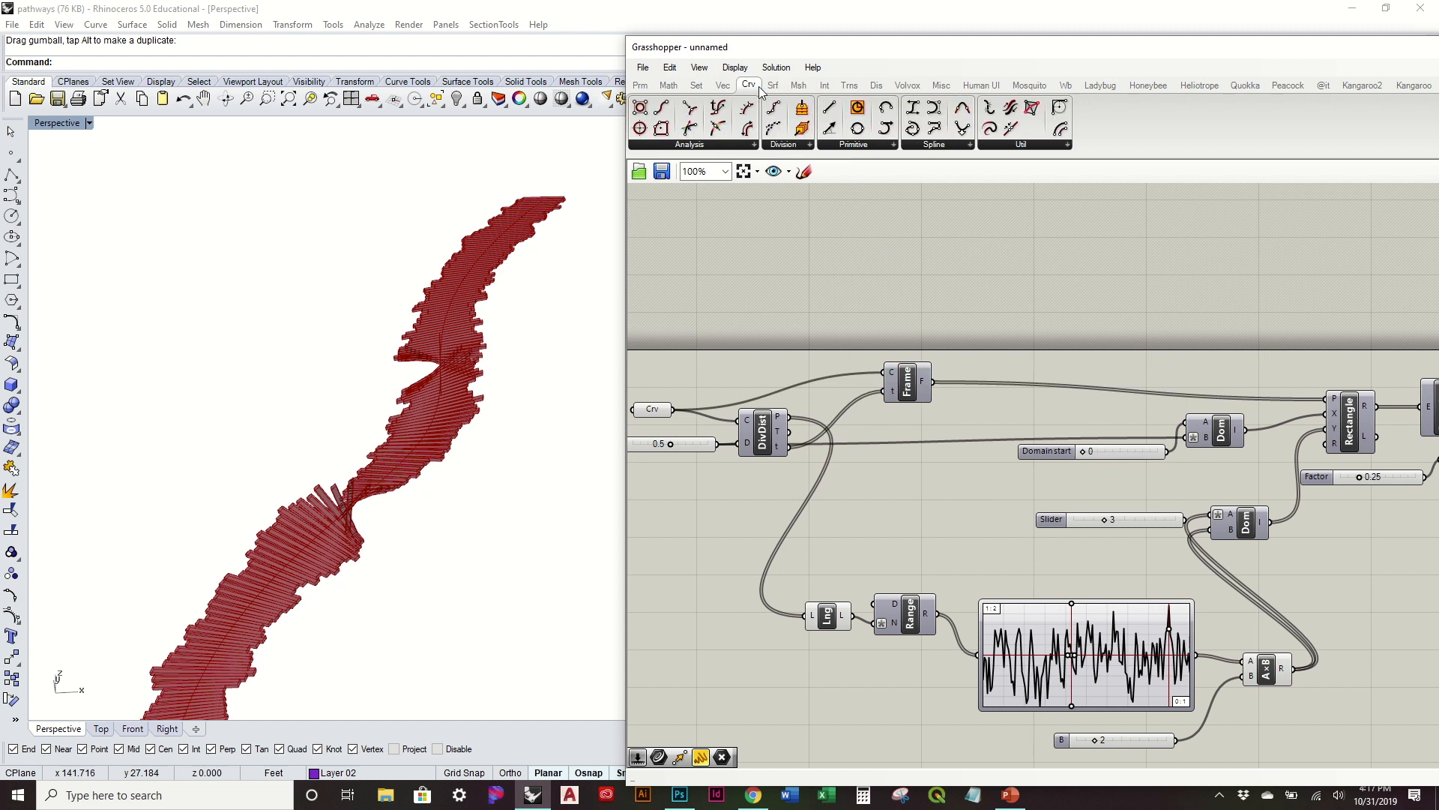
left_click(727, 145)
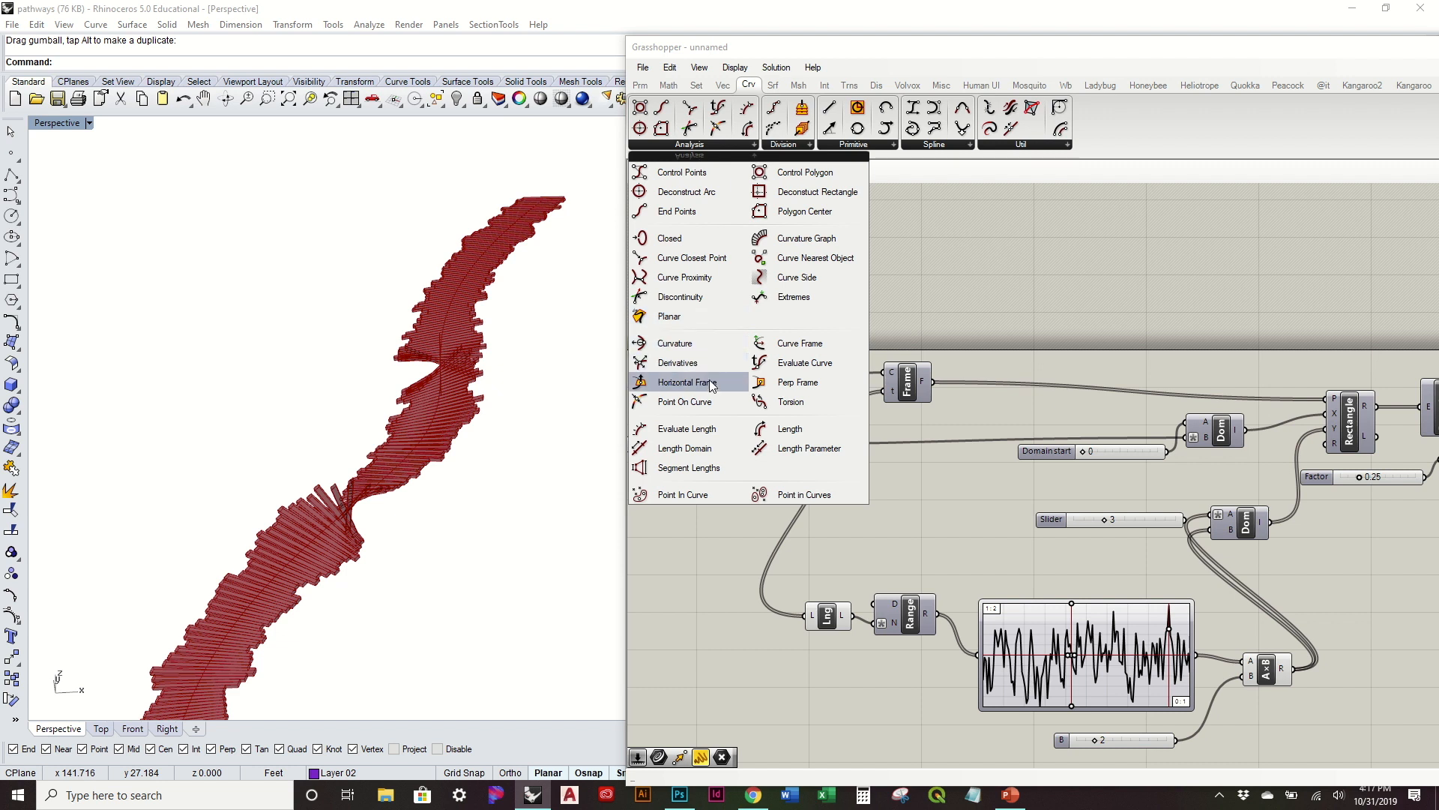
left_click_drag(679, 382, 965, 475)
left_click_drag(673, 409, 941, 487)
right_click_drag(552, 470, 481, 463)
scroll(479, 457, "down", 10)
right_click_drag(449, 509, 510, 502)
right_click_drag(1081, 494, 938, 473)
left_click_drag(821, 457, 824, 377)
right_click(828, 377)
right_click(840, 364)
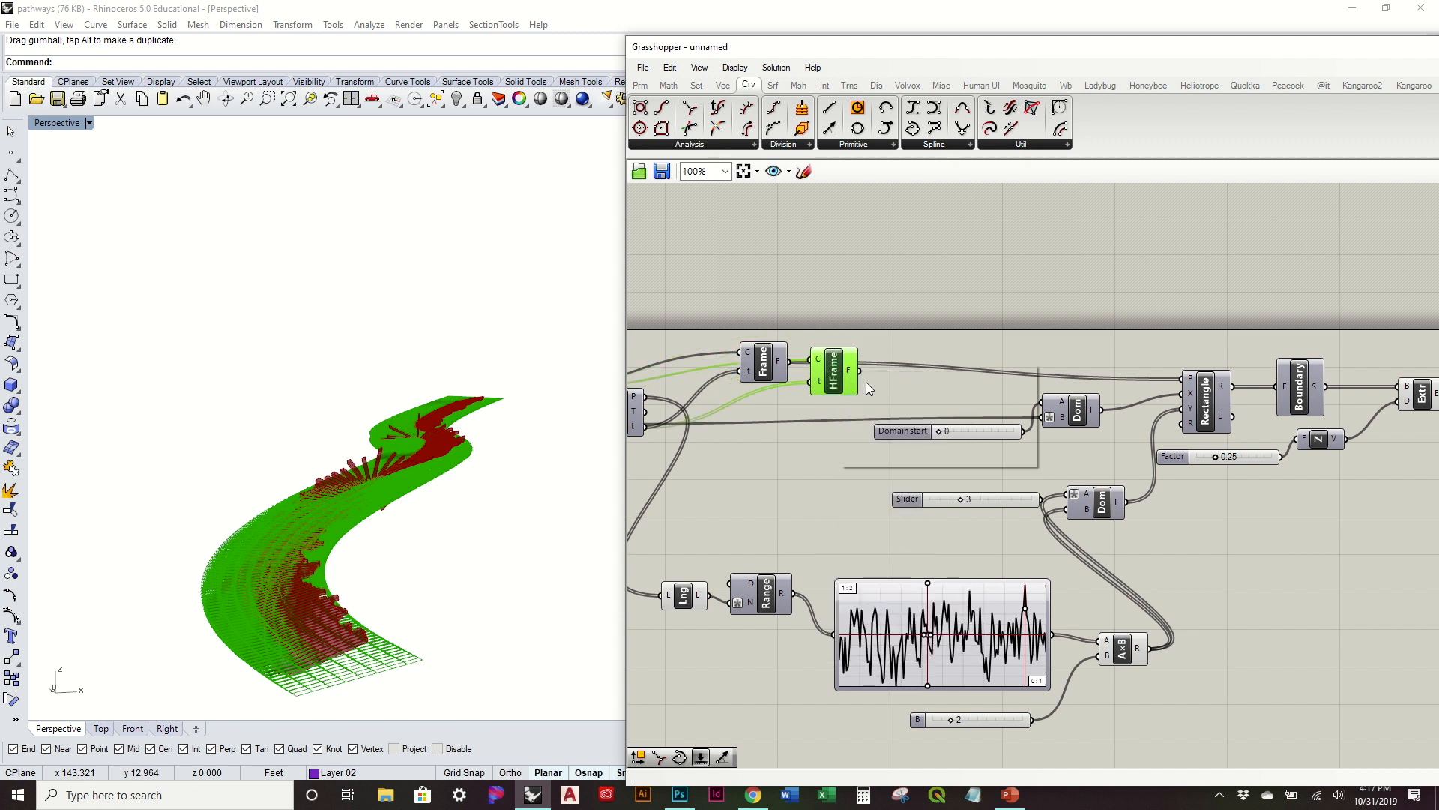
Step: Feed the Horizontal Frame output into the Rectangle component's plane input in place of the Curve Frame output, and reposition Horizontal Frame beside Curve Frame
left_click(892, 394)
left_click_drag(856, 371, 822, 428)
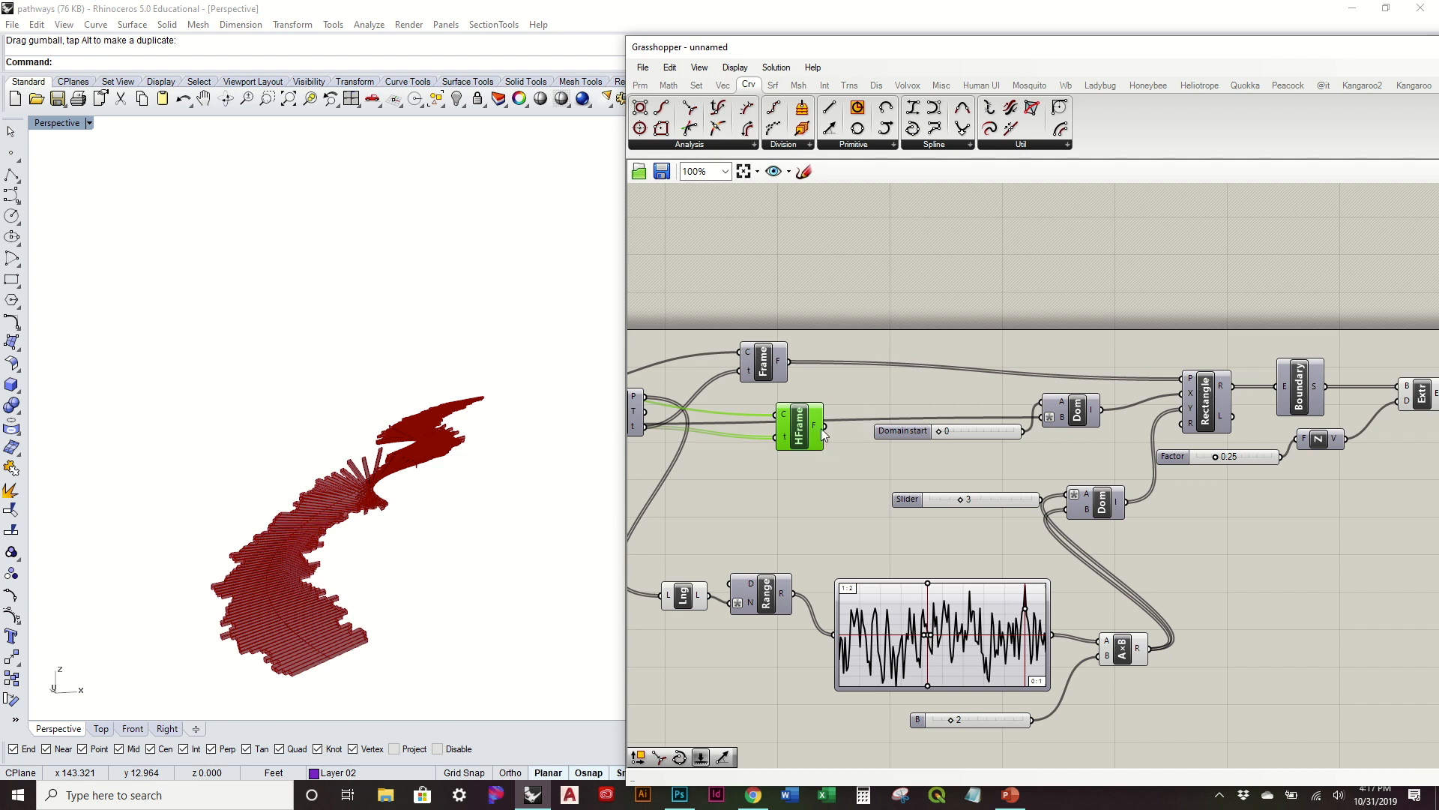
left_click_drag(1195, 401, 1191, 379)
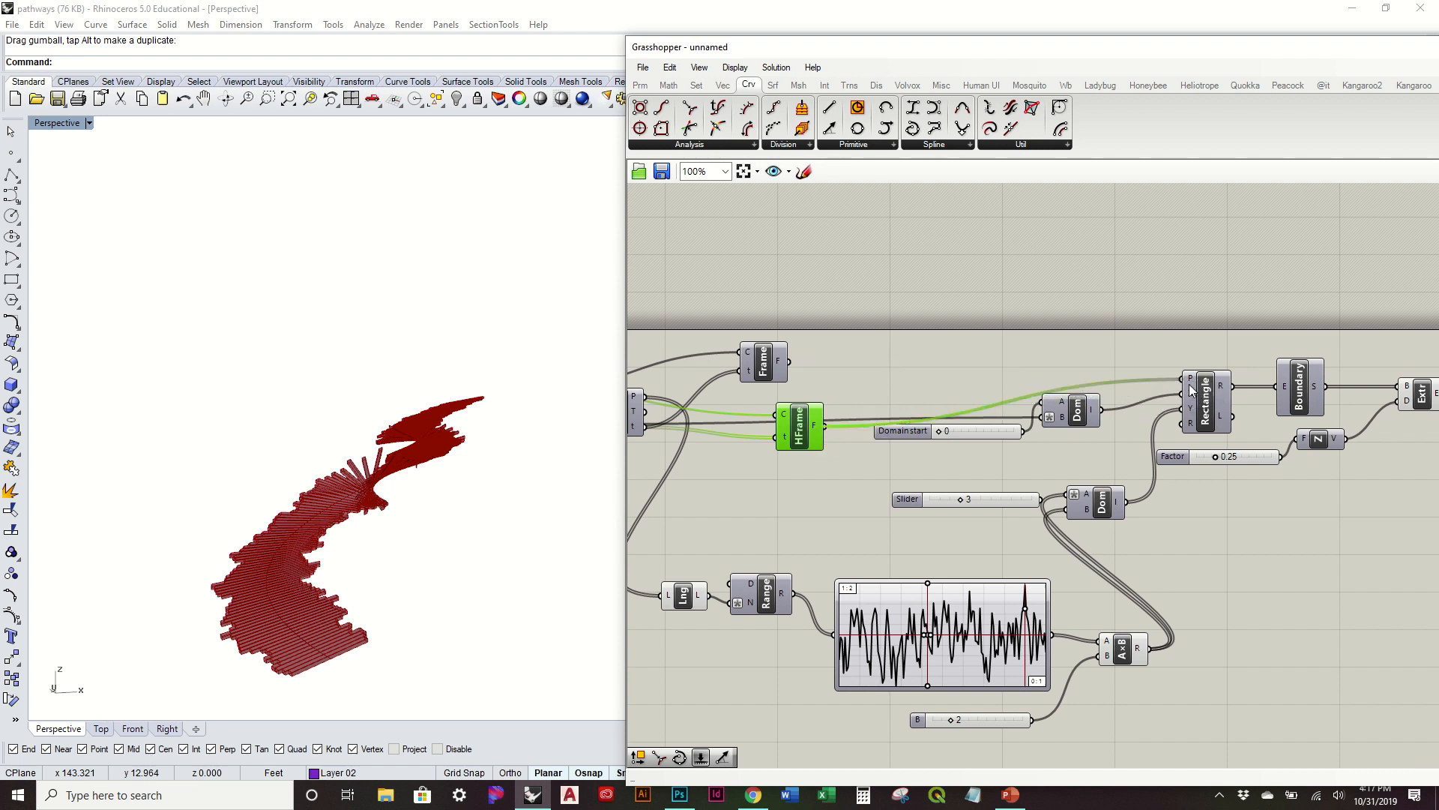
left_click_drag(782, 453, 787, 431)
left_click(761, 368)
Step: Examine the plank pathway from several angles to check how the planks sit along the raised curve with horizontal frames
right_click_drag(481, 463, 529, 551)
left_click_drag(520, 562, 257, 501)
right_click_drag(459, 639, 400, 408)
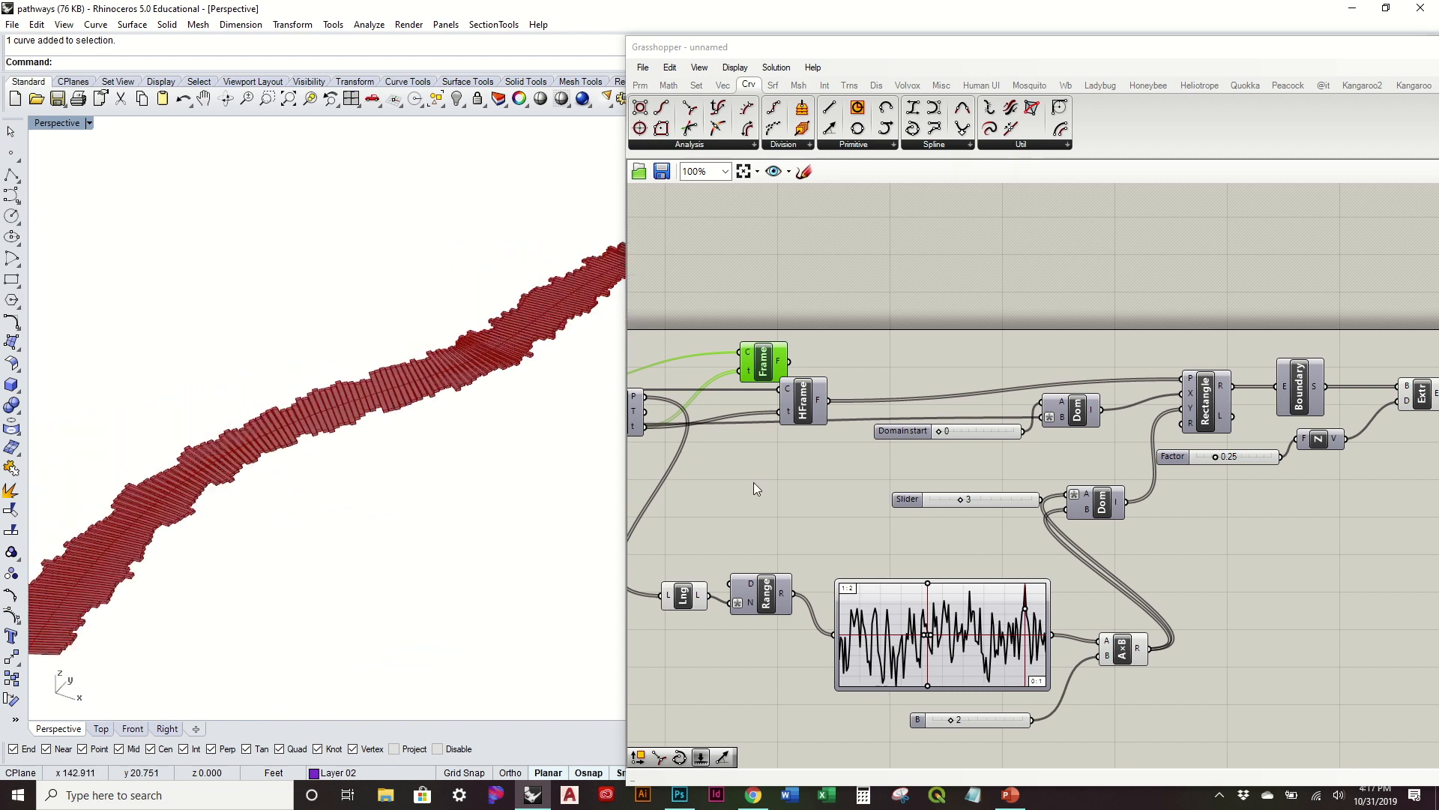
scroll(903, 478, "down", 5)
right_click_drag(469, 492, 469, 543)
scroll(558, 558, "up", 3)
scroll(509, 479, "down", 5)
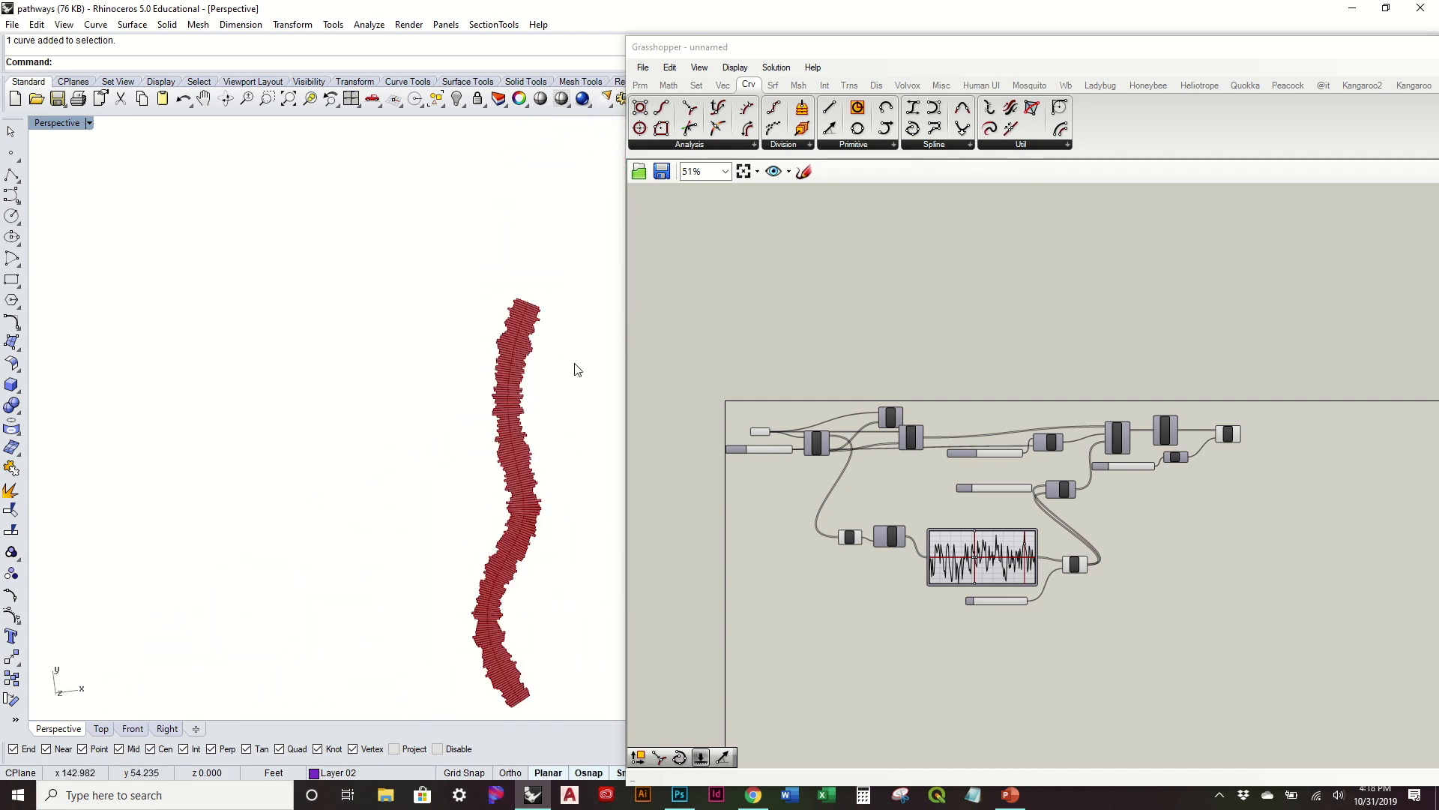
Step: Show the path curve's control points and move its far end point in the positive X direction to bend that end of the pathway
left_click_drag(493, 259, 491, 255)
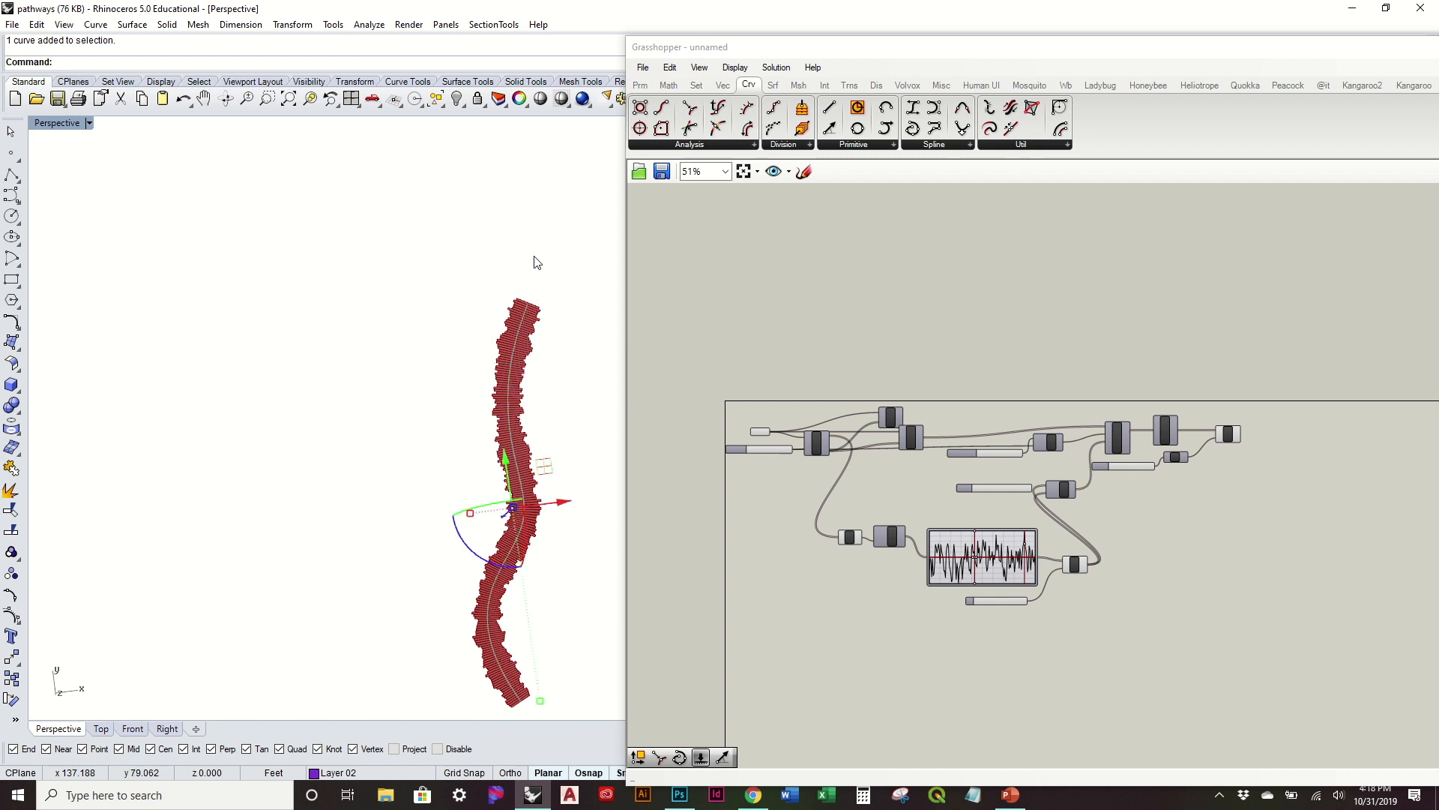
left_click(9, 616)
left_click_drag(458, 258, 637, 386)
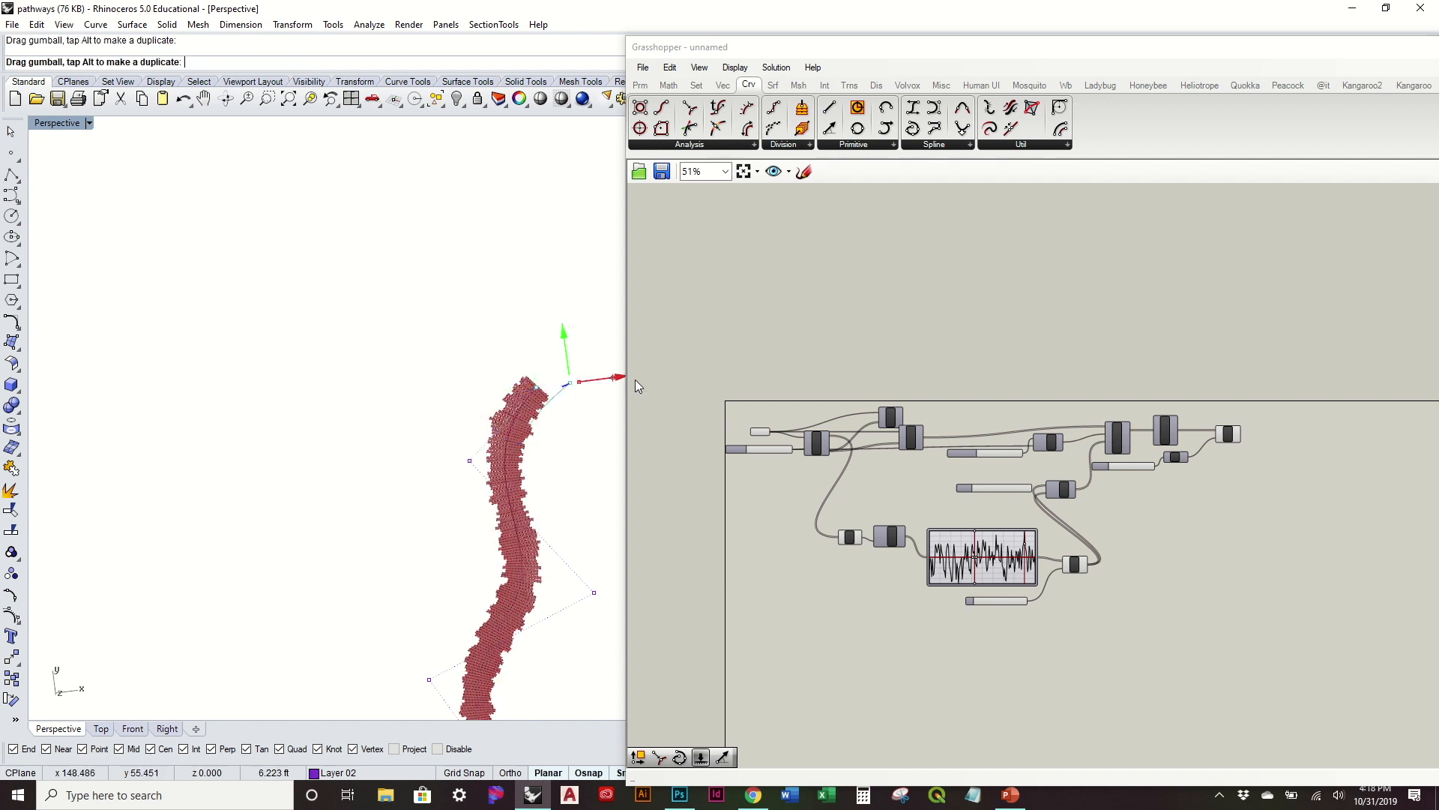
left_click_drag(605, 434, 466, 363)
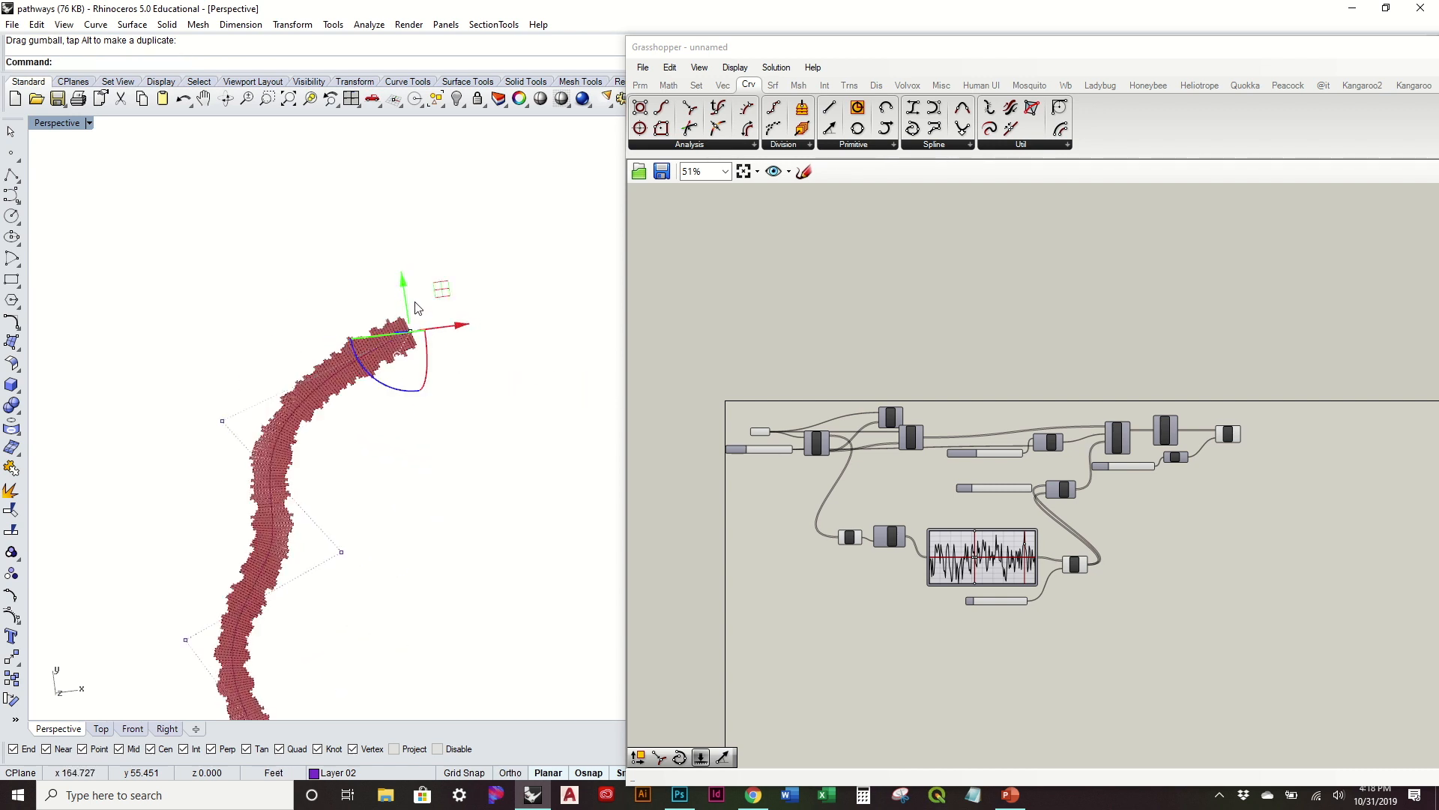
left_click(483, 435)
mouse_move(590, 5)
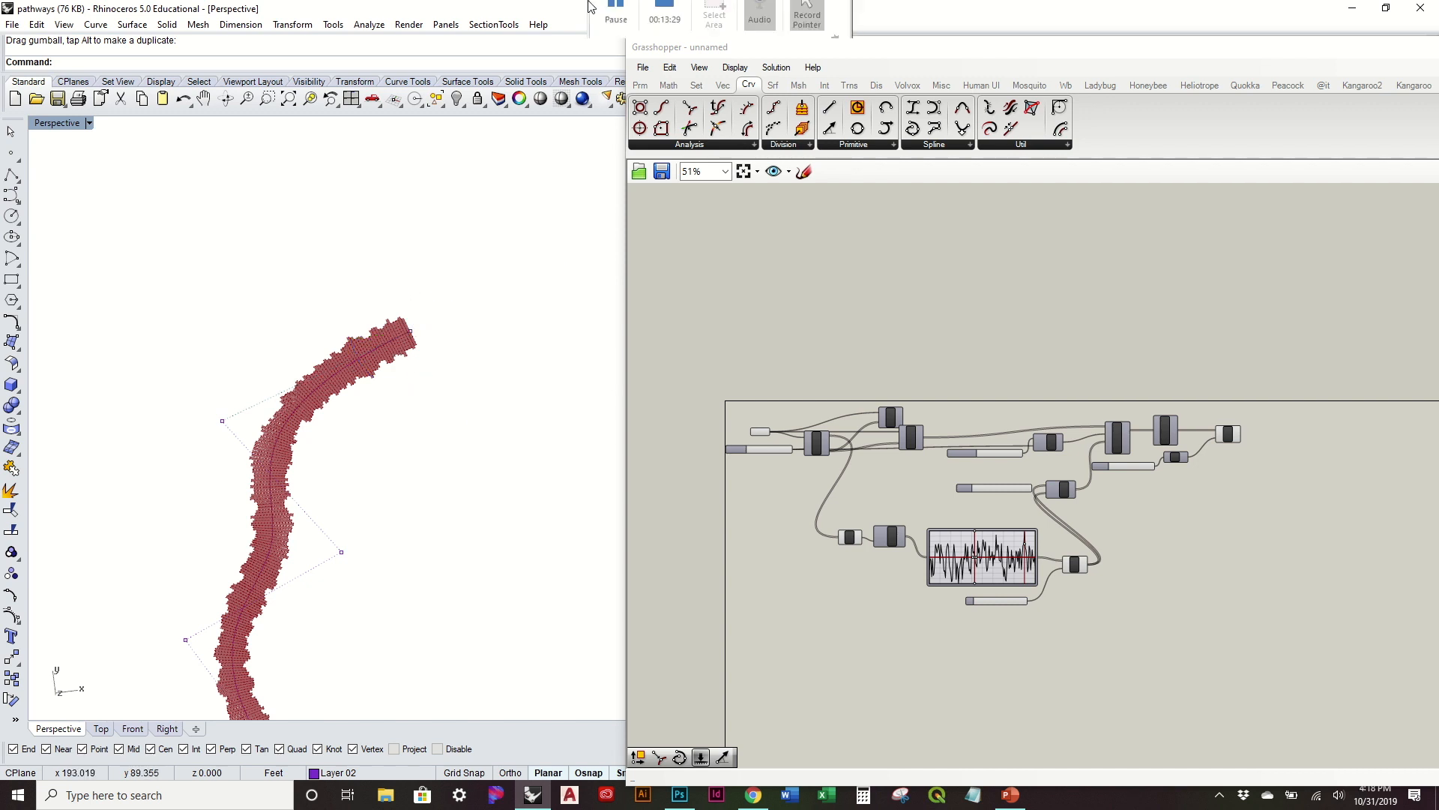